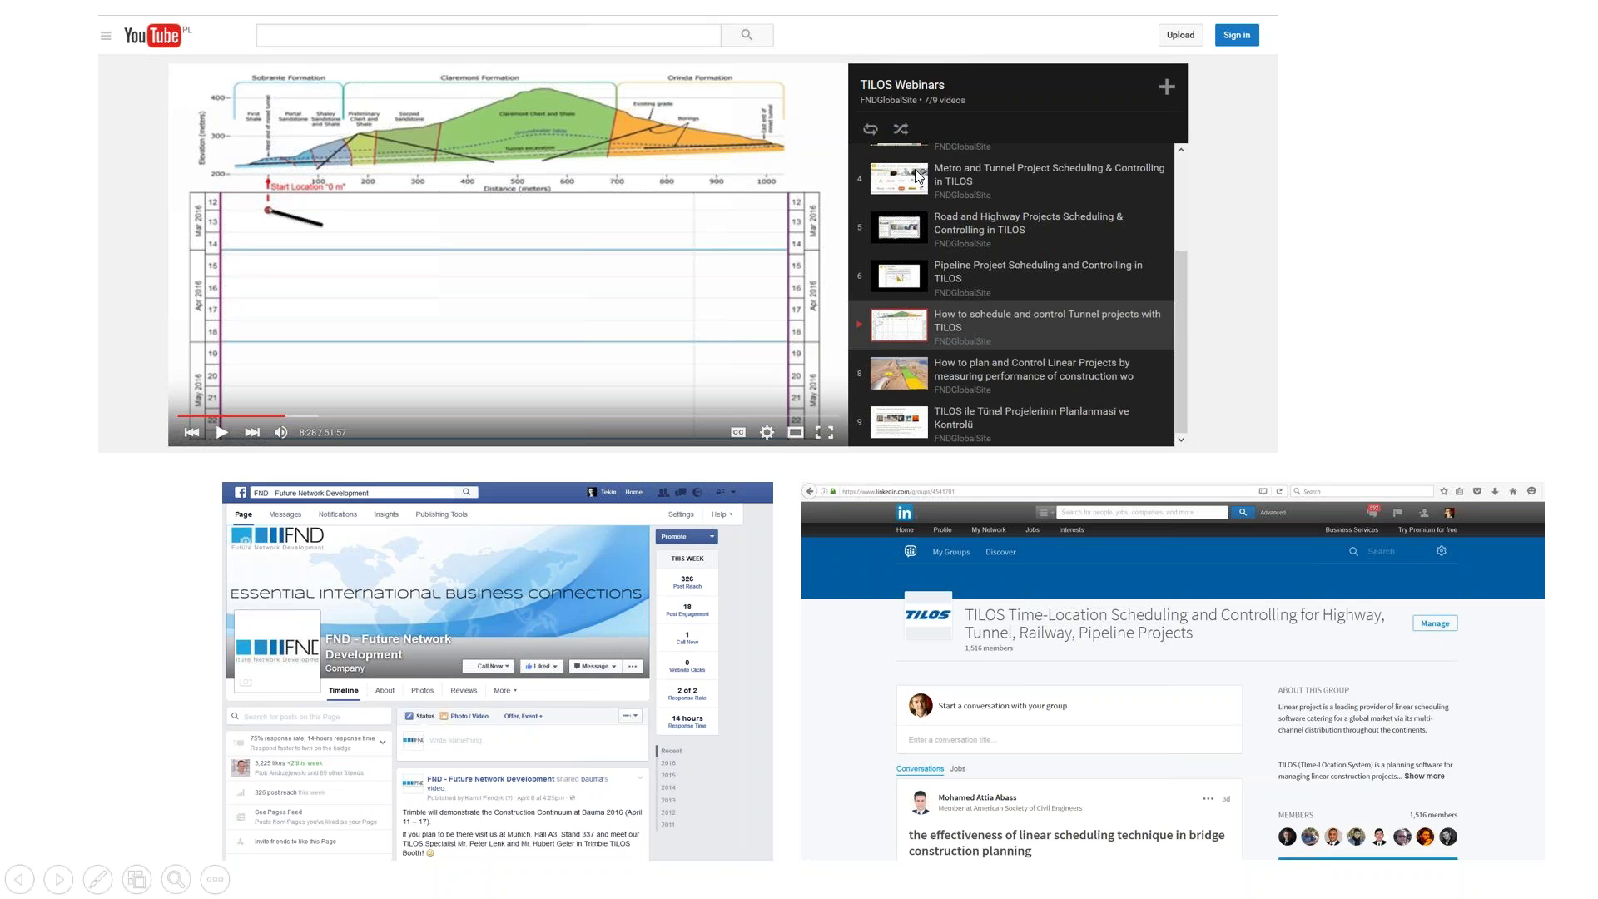
- Advance past the LIVE DEMO slide and exit the finished slide show
left_click(916, 93)
key("Right")
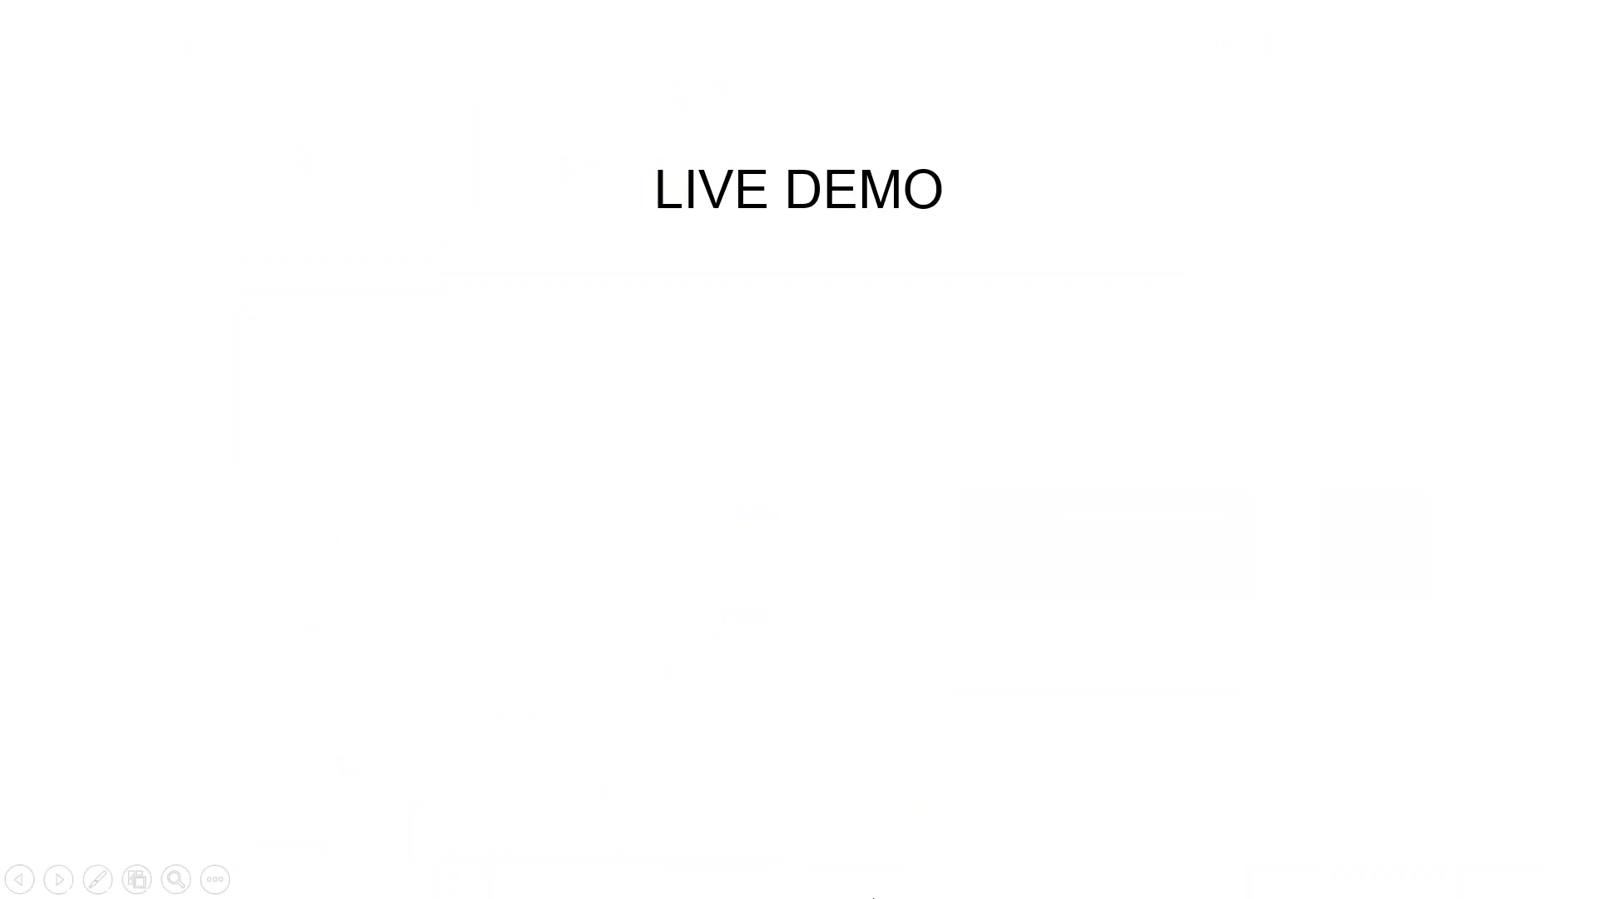
key("Right")
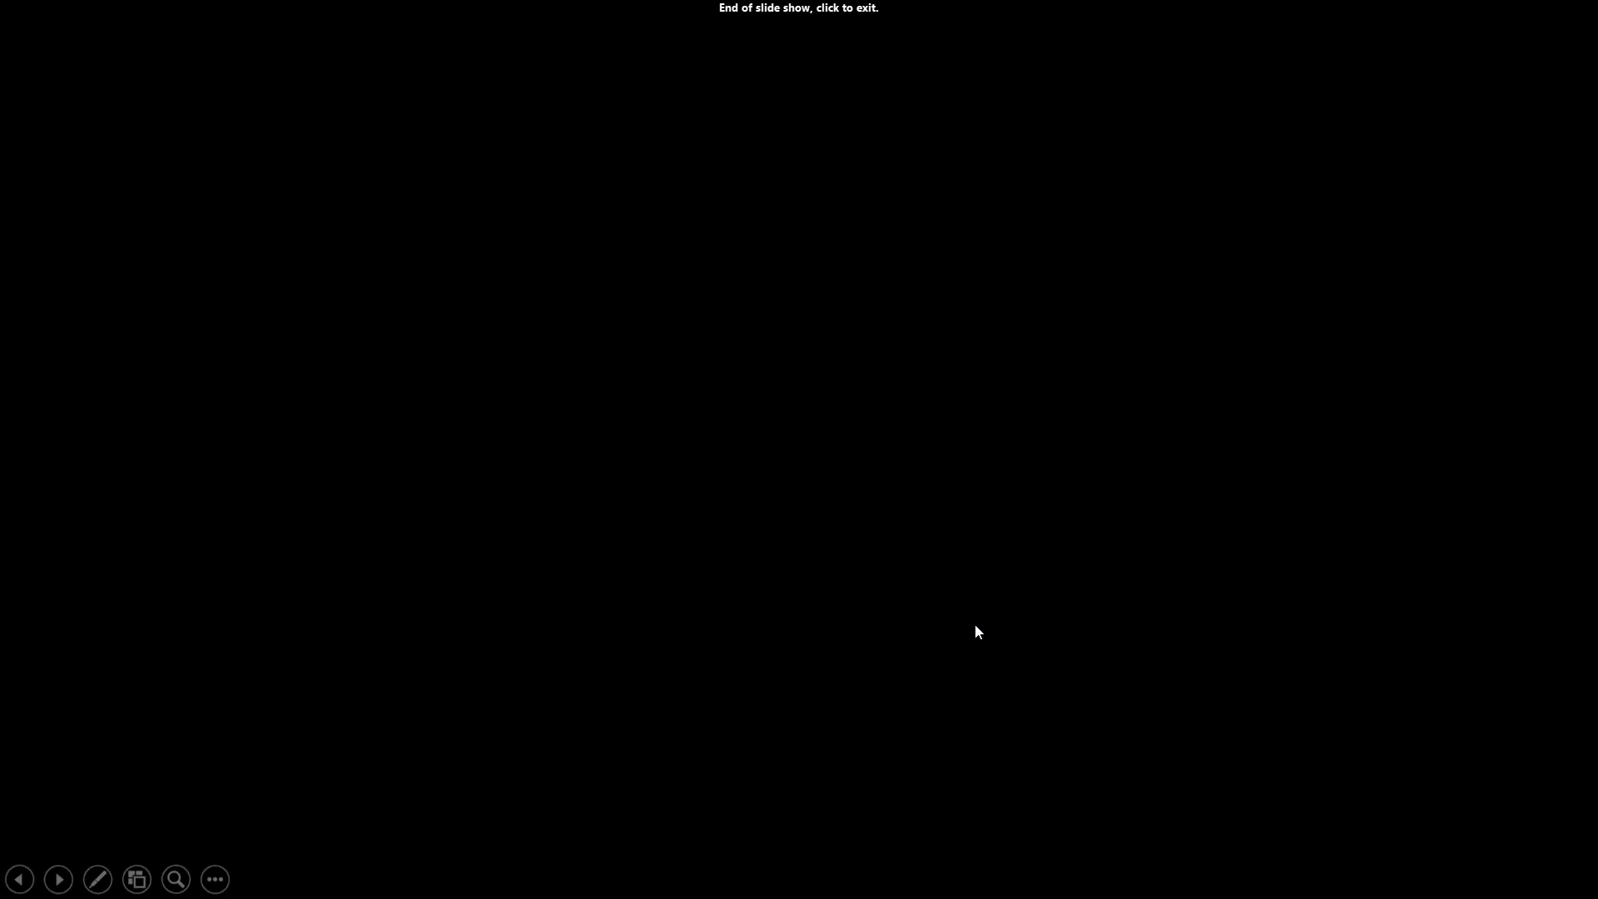
left_click(966, 628)
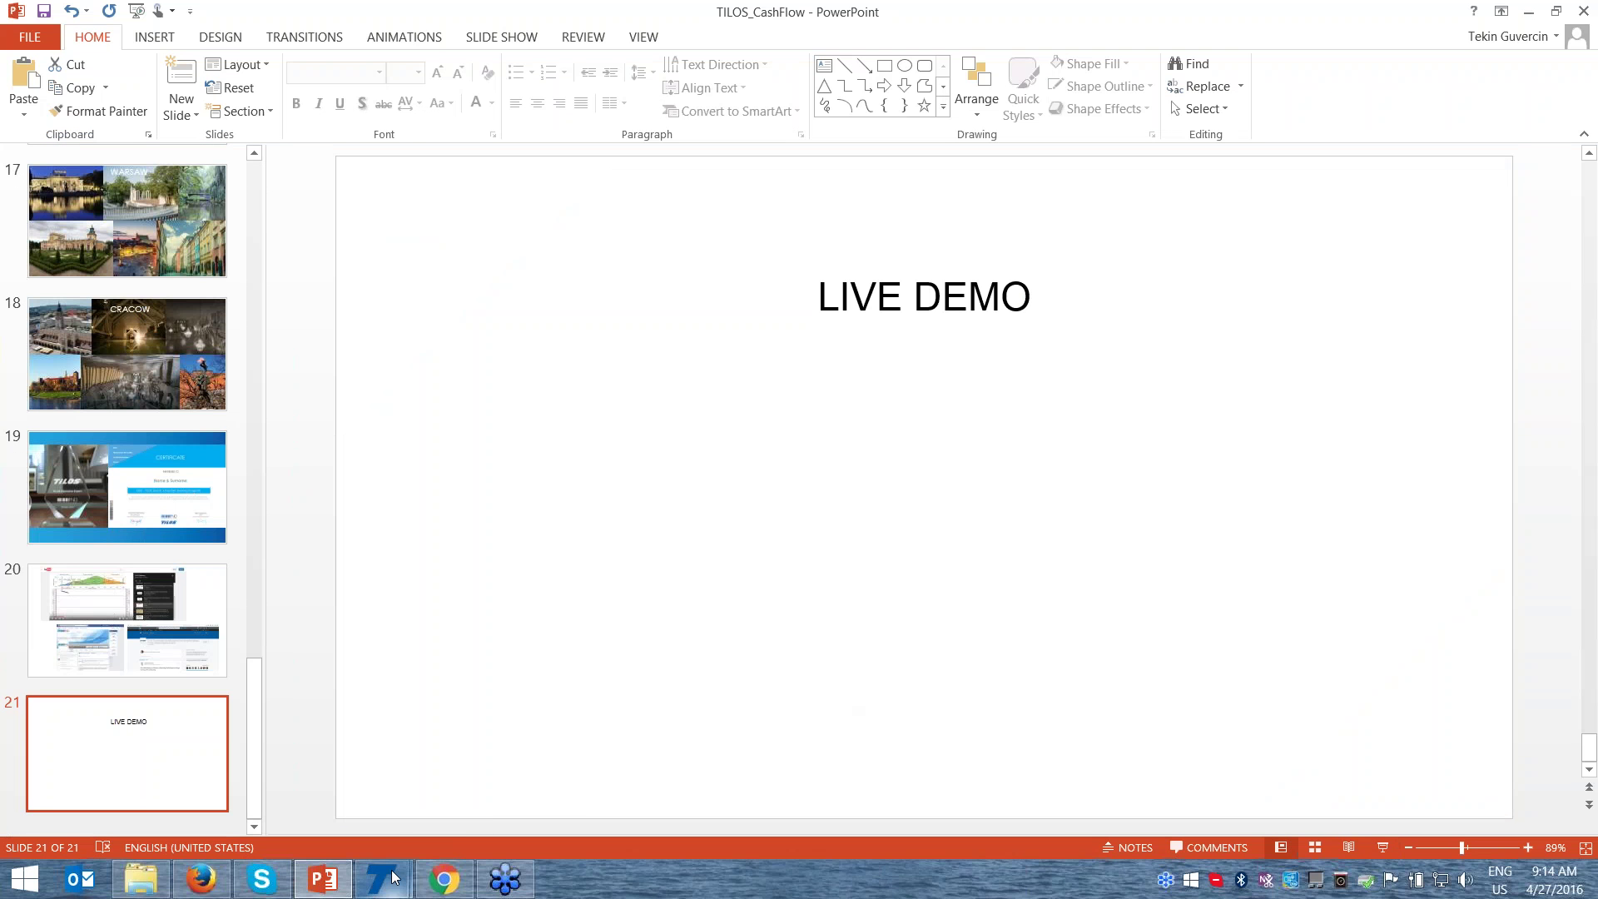
- Switch to the CashFlow_Complete project in Tilos and select its first Grading task for inspection
mouse_move(392, 875)
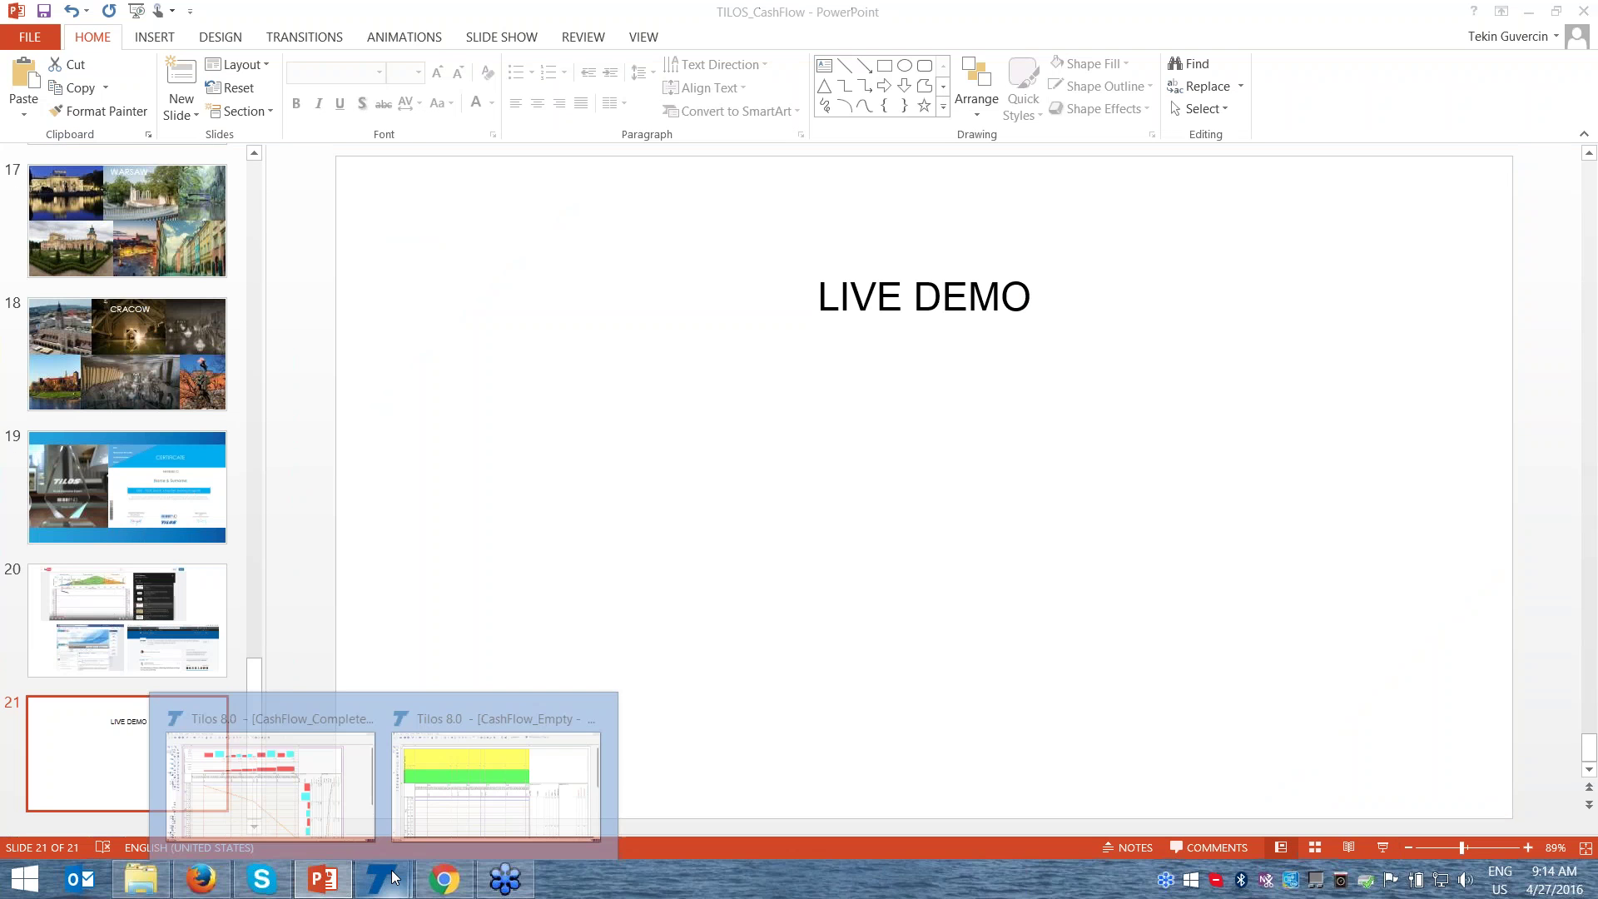
left_click(327, 801)
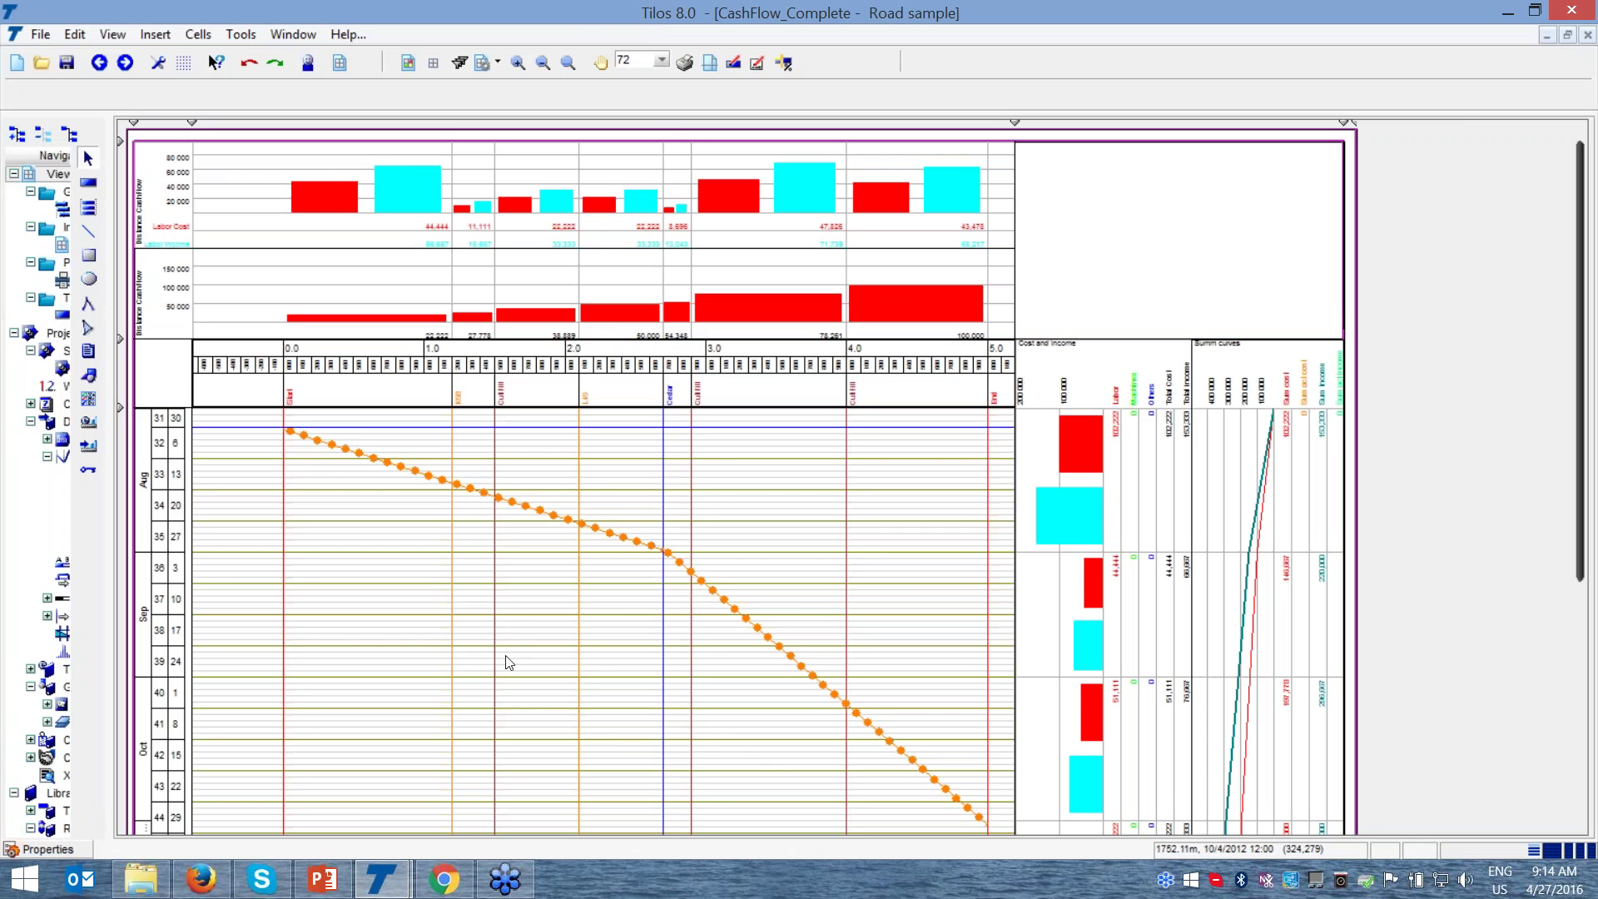
left_click(654, 549)
left_click(586, 529)
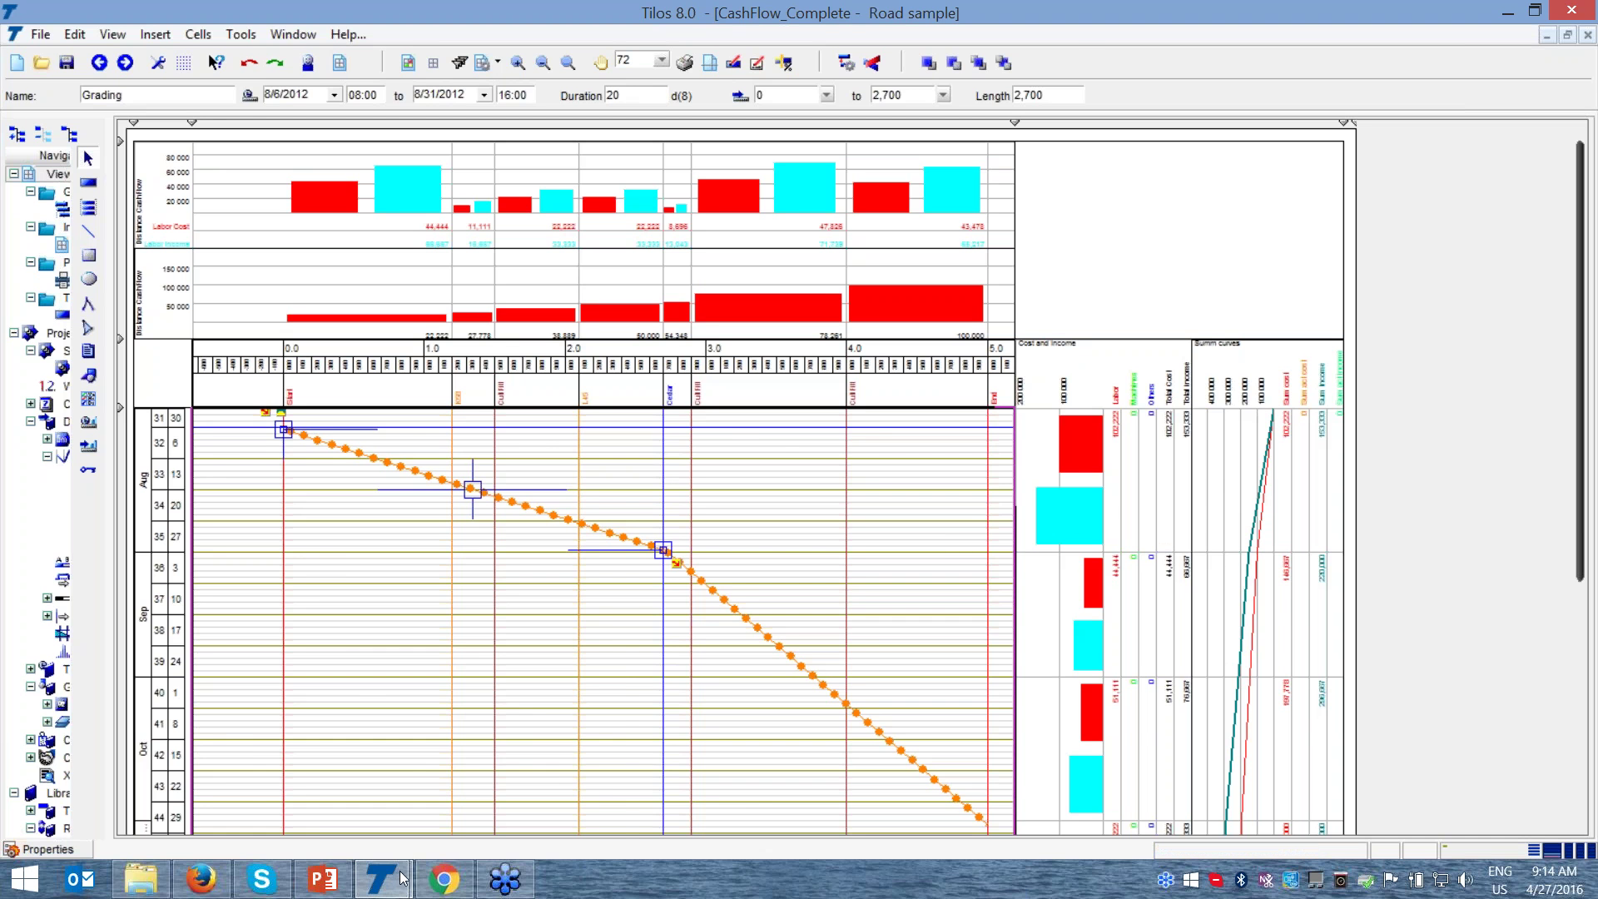
- Switch to the CashFlow_Empty project and draw a Grading task from 0 to 5,000 m, running 8/6/2012 to 8/31/2012
mouse_move(381, 877)
left_click(456, 804)
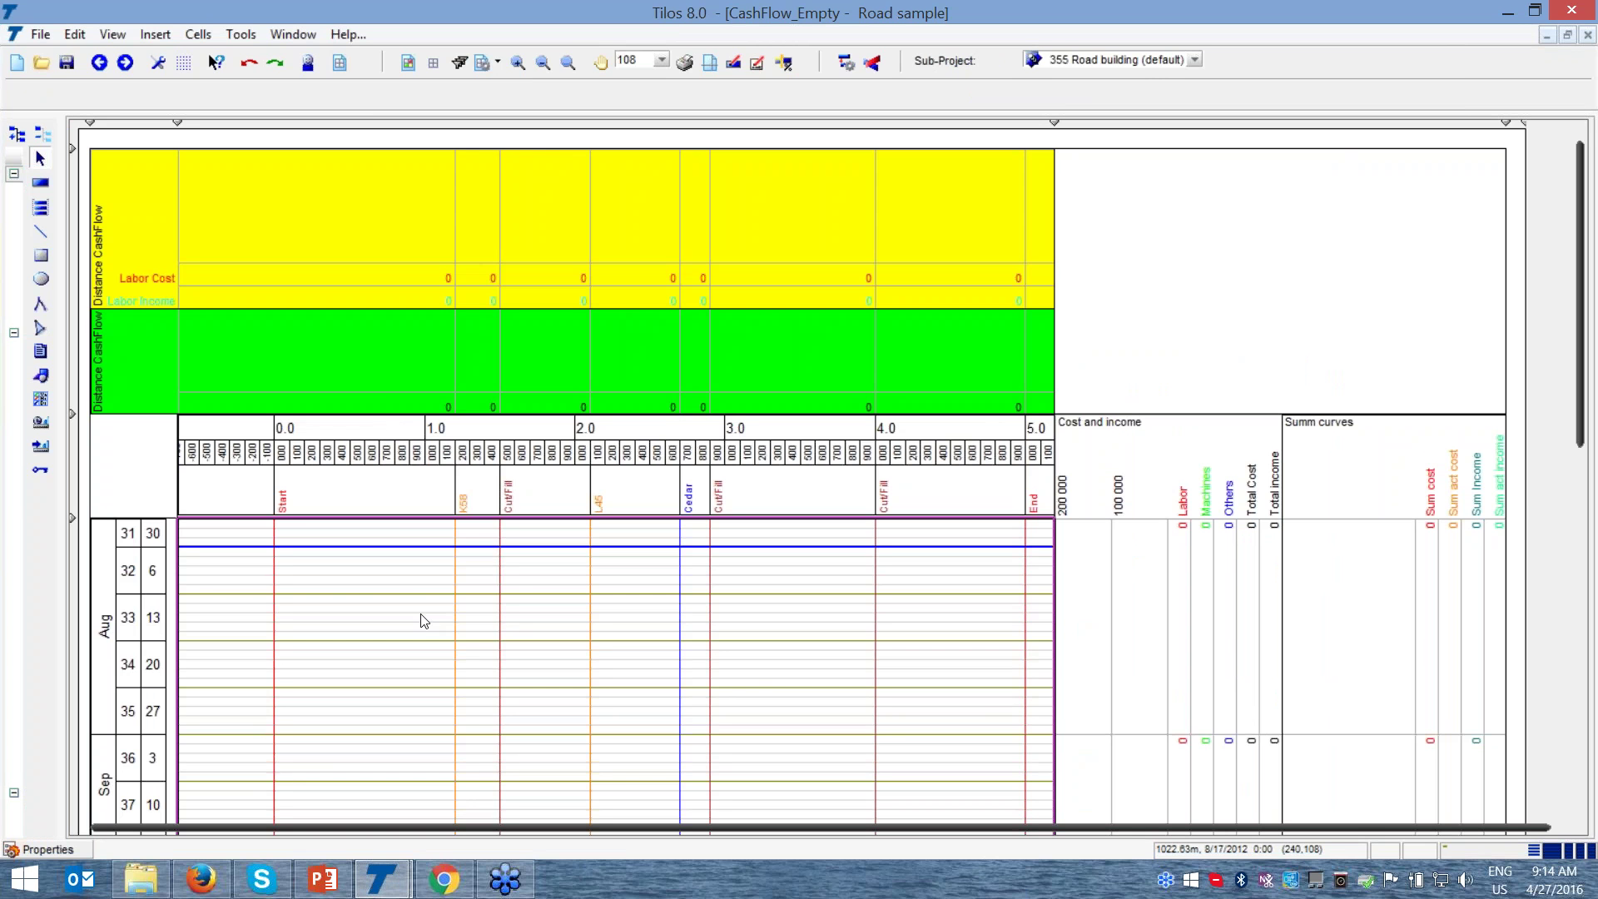
left_click(52, 188)
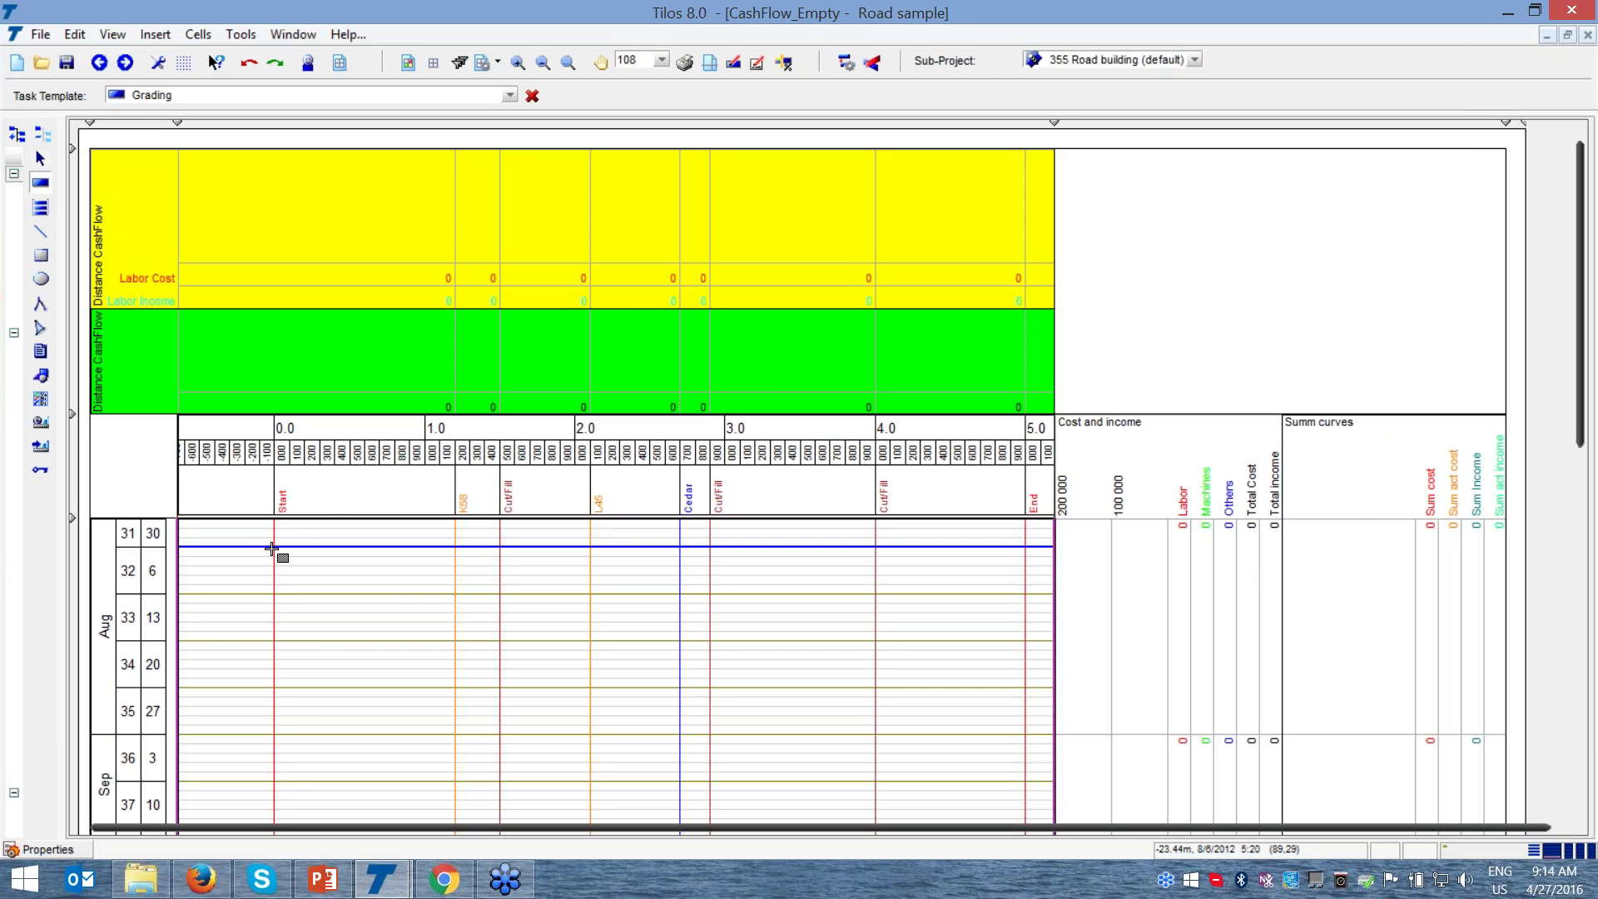
mouse_move(274, 548)
left_mouse_down()
mouse_move(453, 617)
mouse_move(574, 704)
mouse_move(1028, 732)
left_mouse_up()
- Examine the distance axis and the station markers above the Grading task, and the calendar rows beside it
left_click(276, 433)
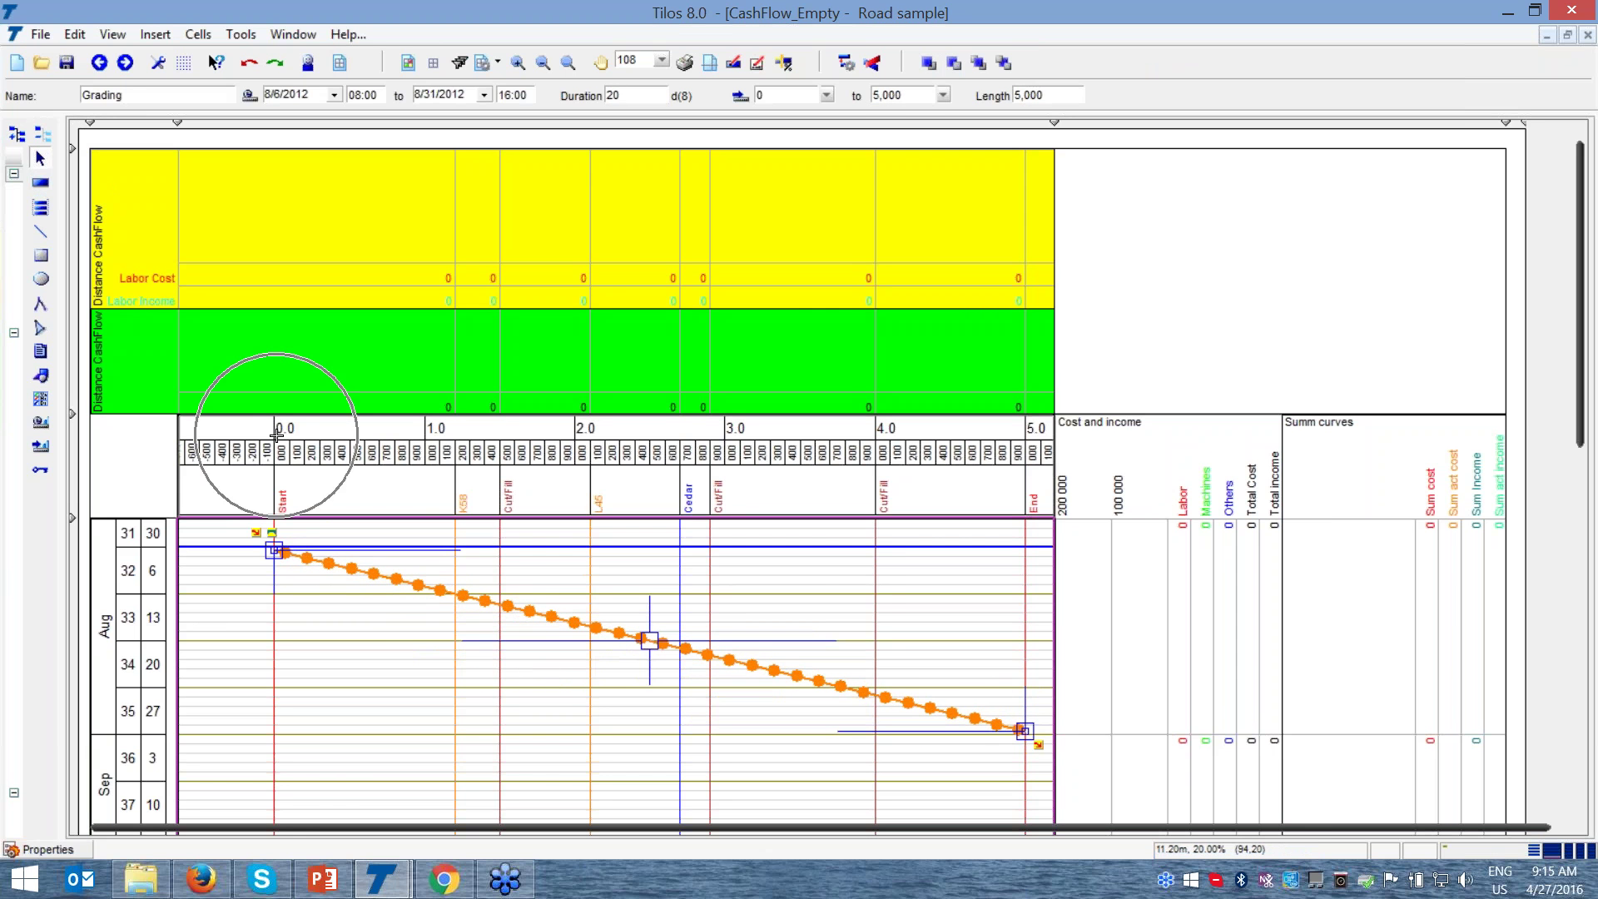
left_click(276, 434)
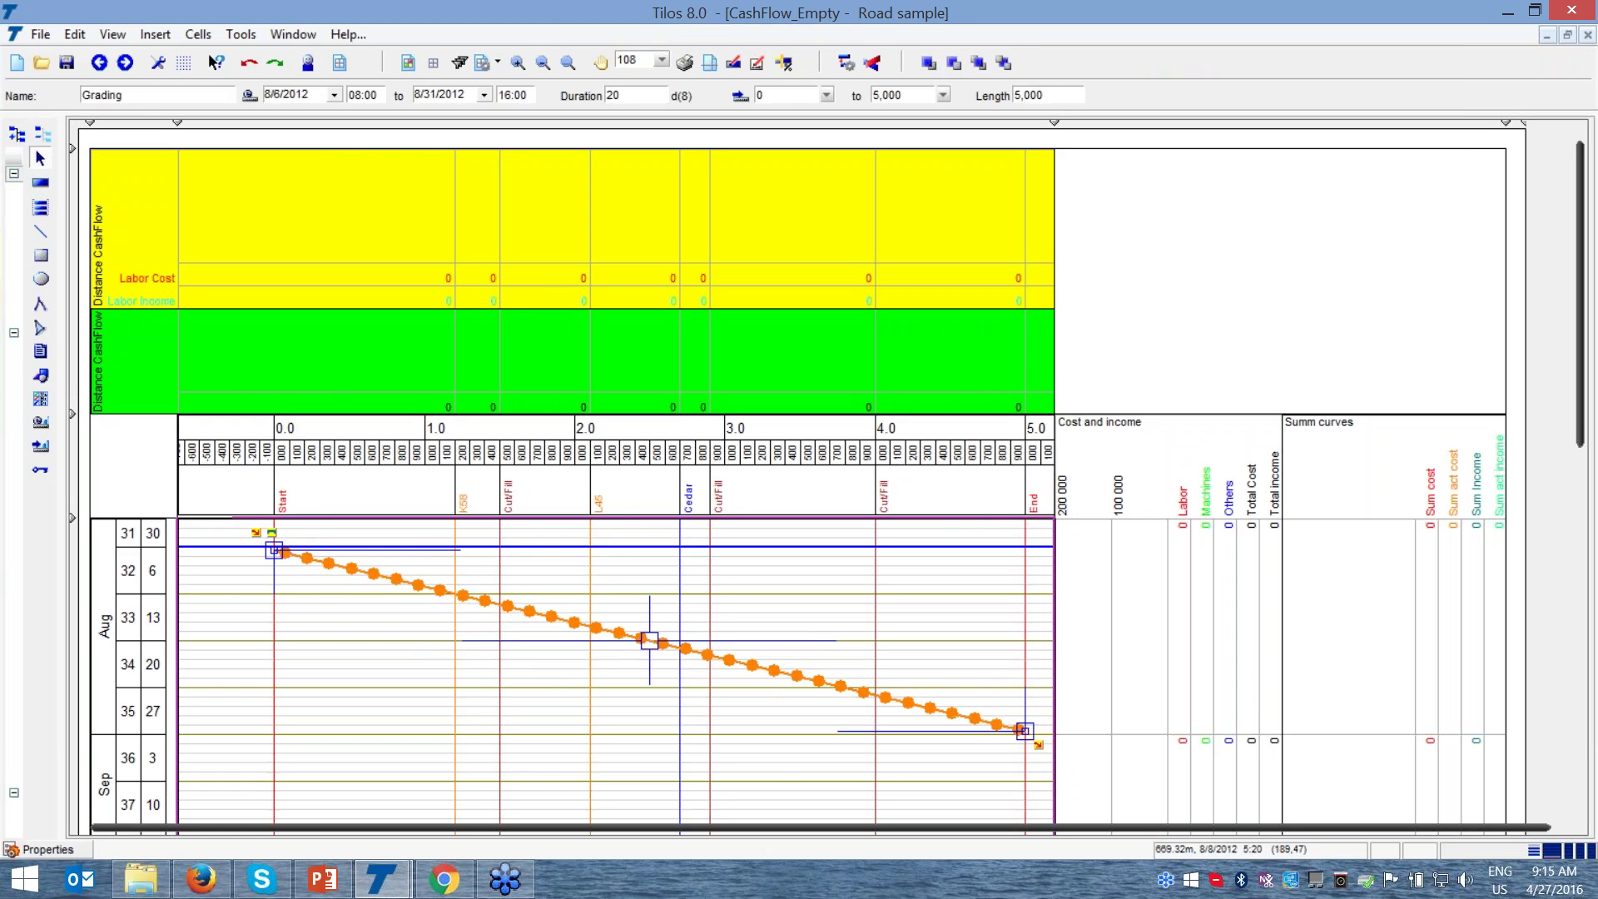
left_click(553, 618)
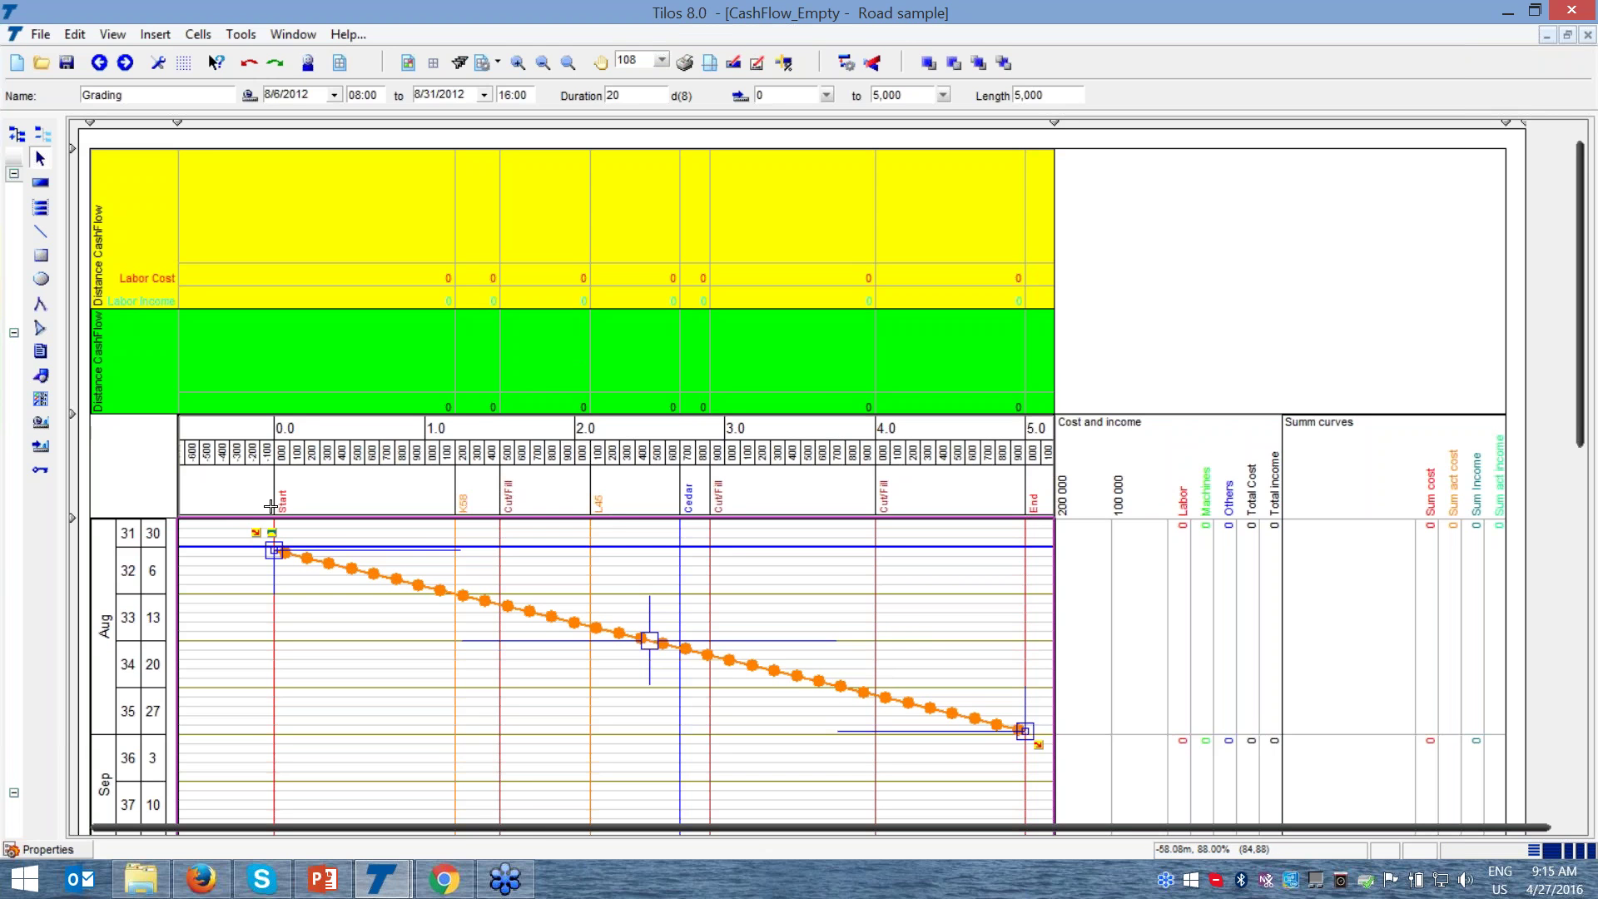
key("ctrl")
key("ctrl")
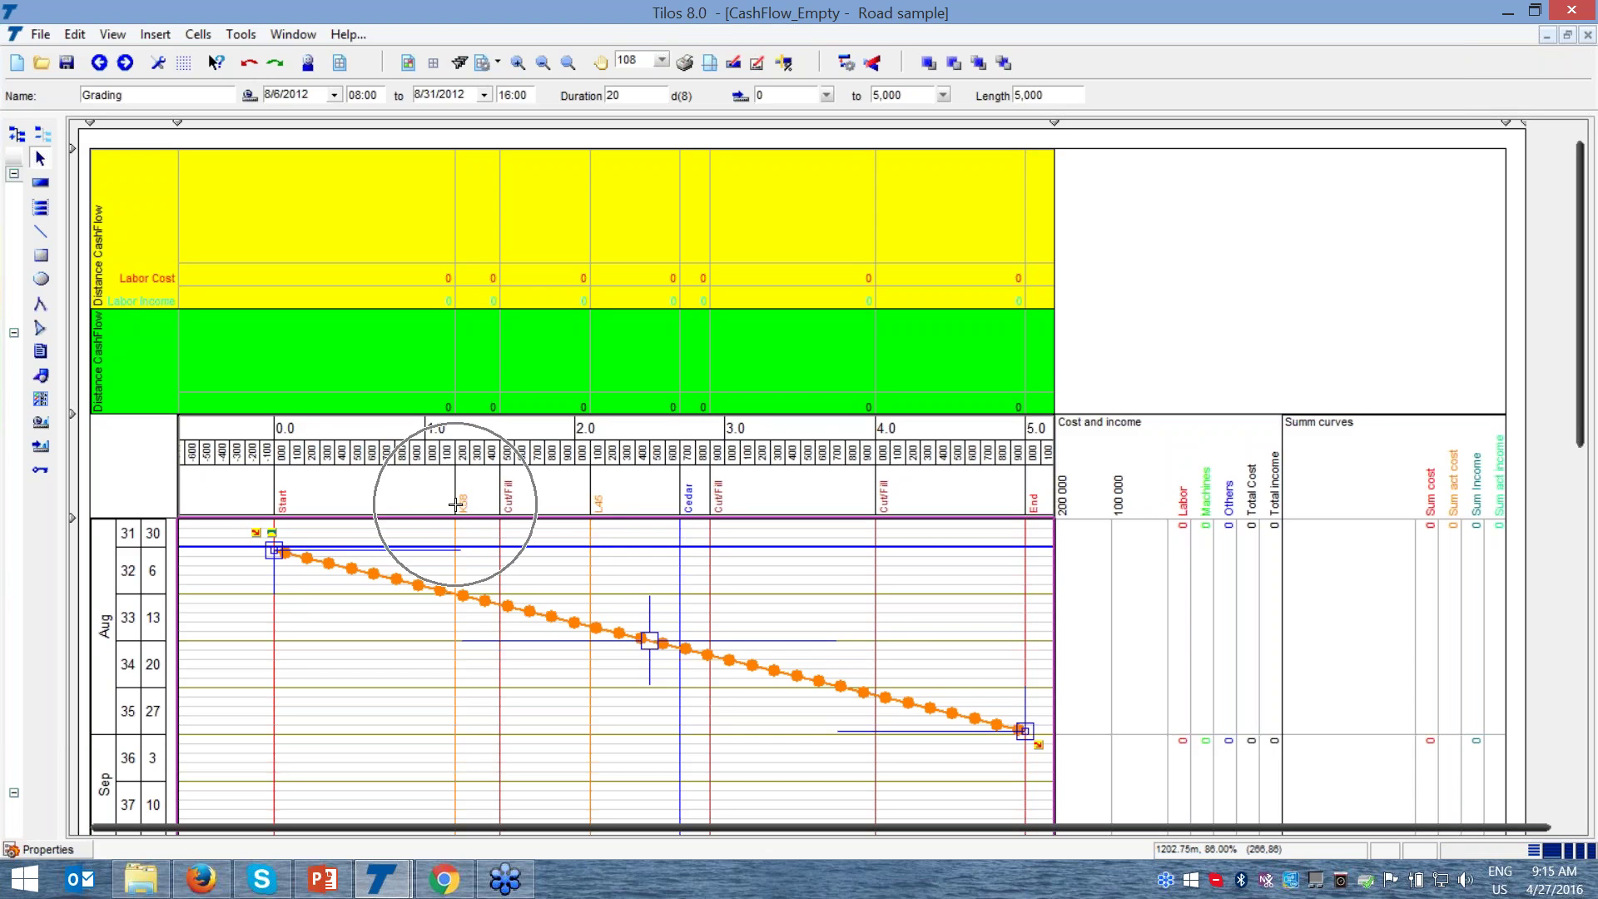
key("ctrl")
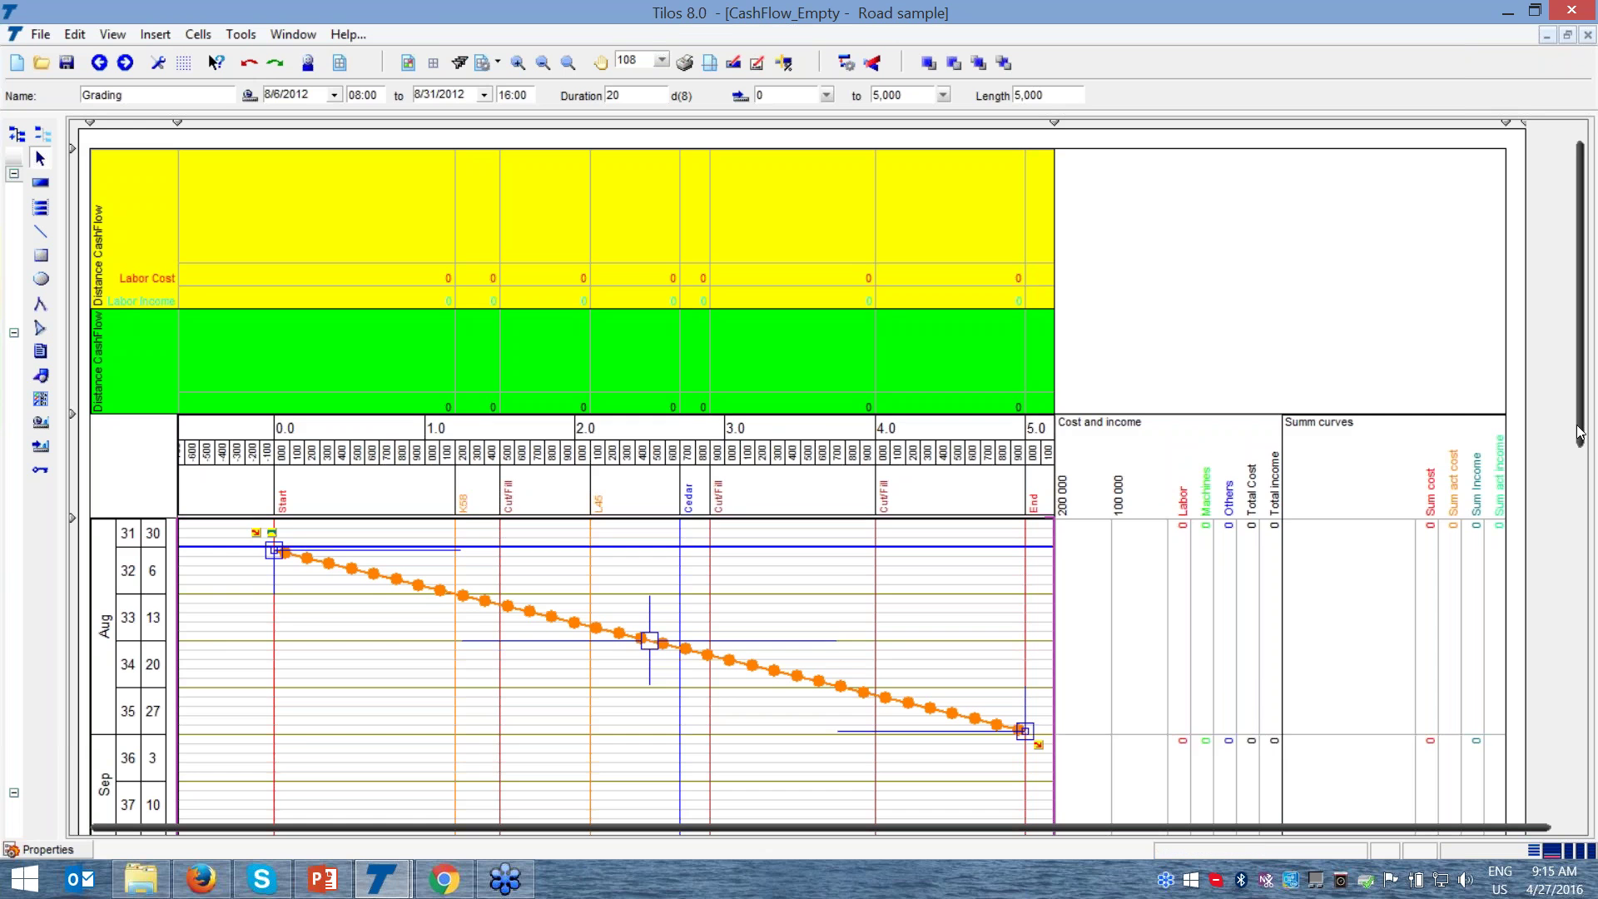
scroll(1583, 429, "down", 4)
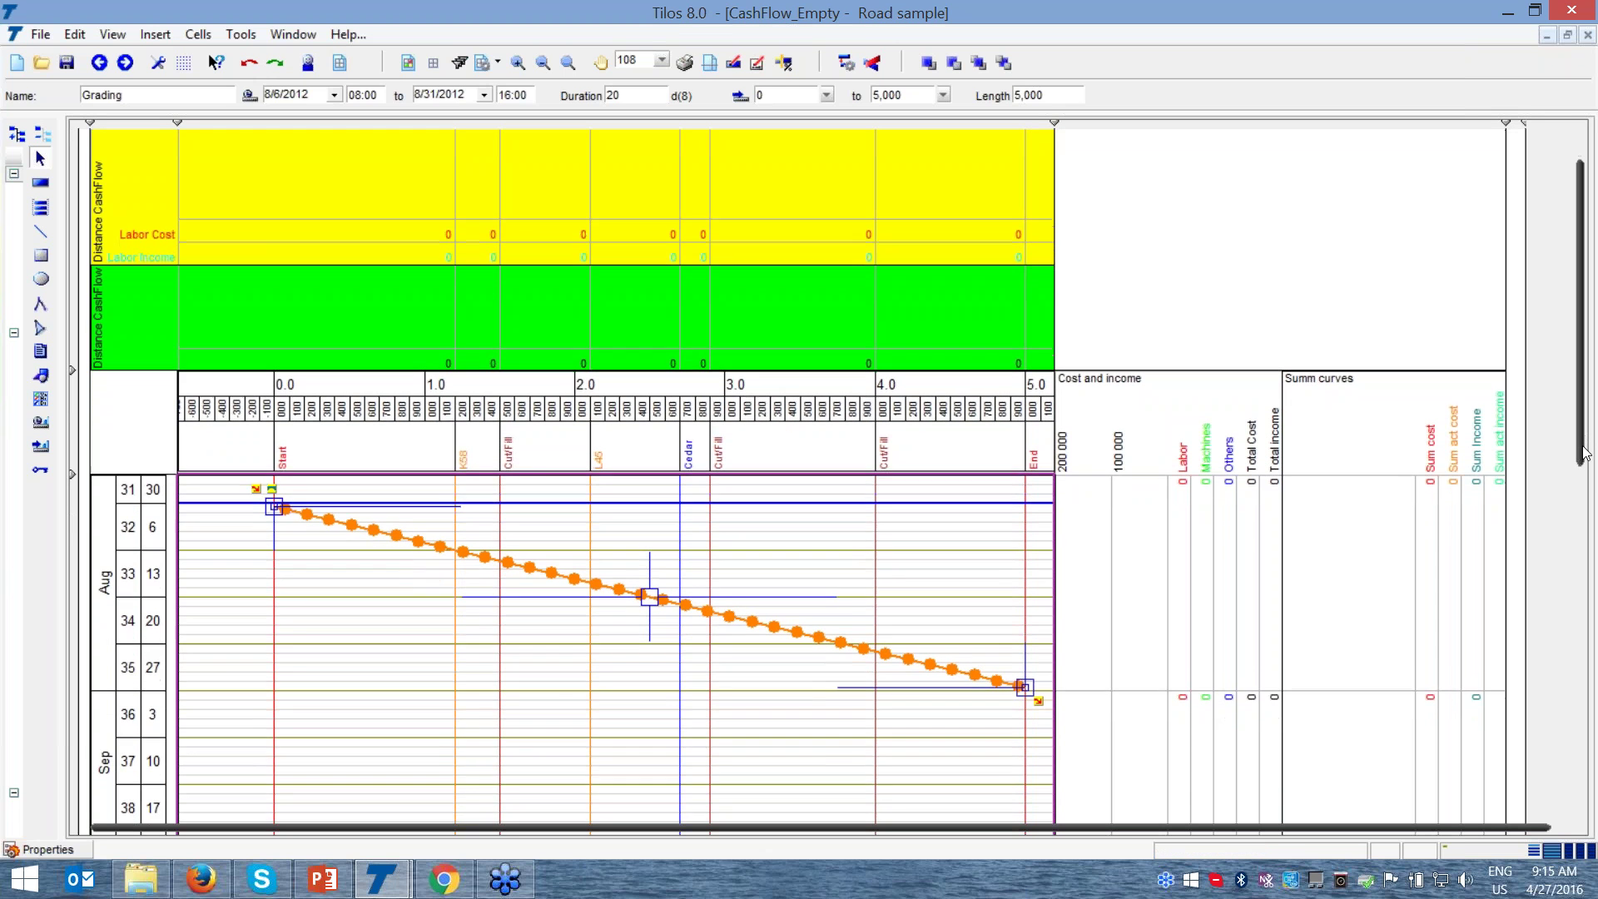
left_click(608, 648)
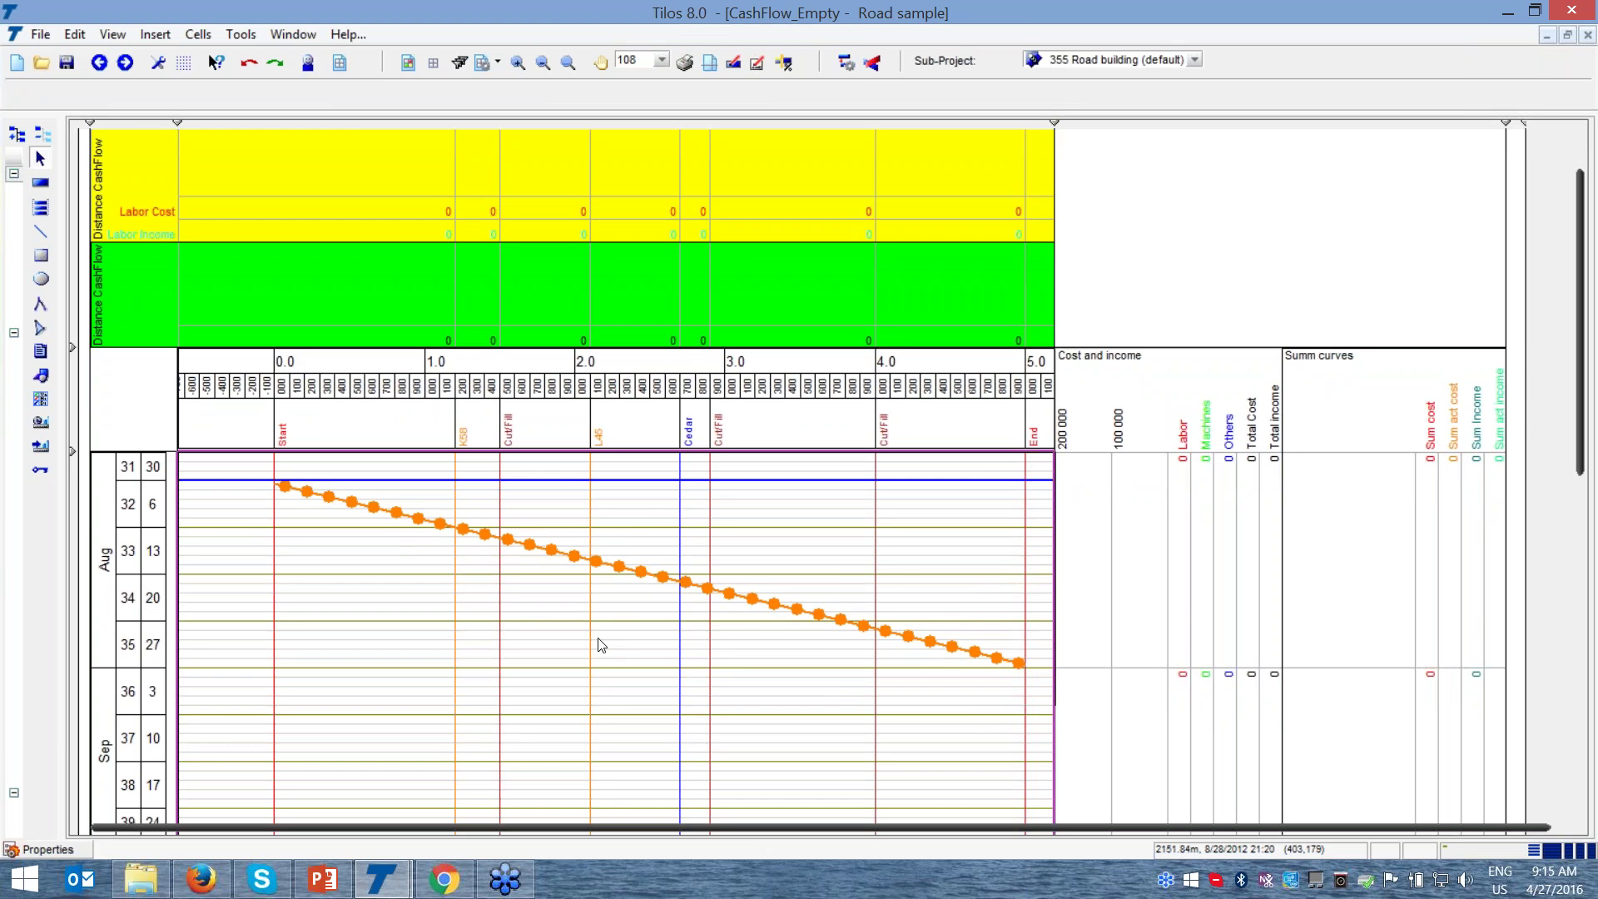
- Select the Grading task and review its start and end dates, duration and distance range against the time axis
left_click(666, 574)
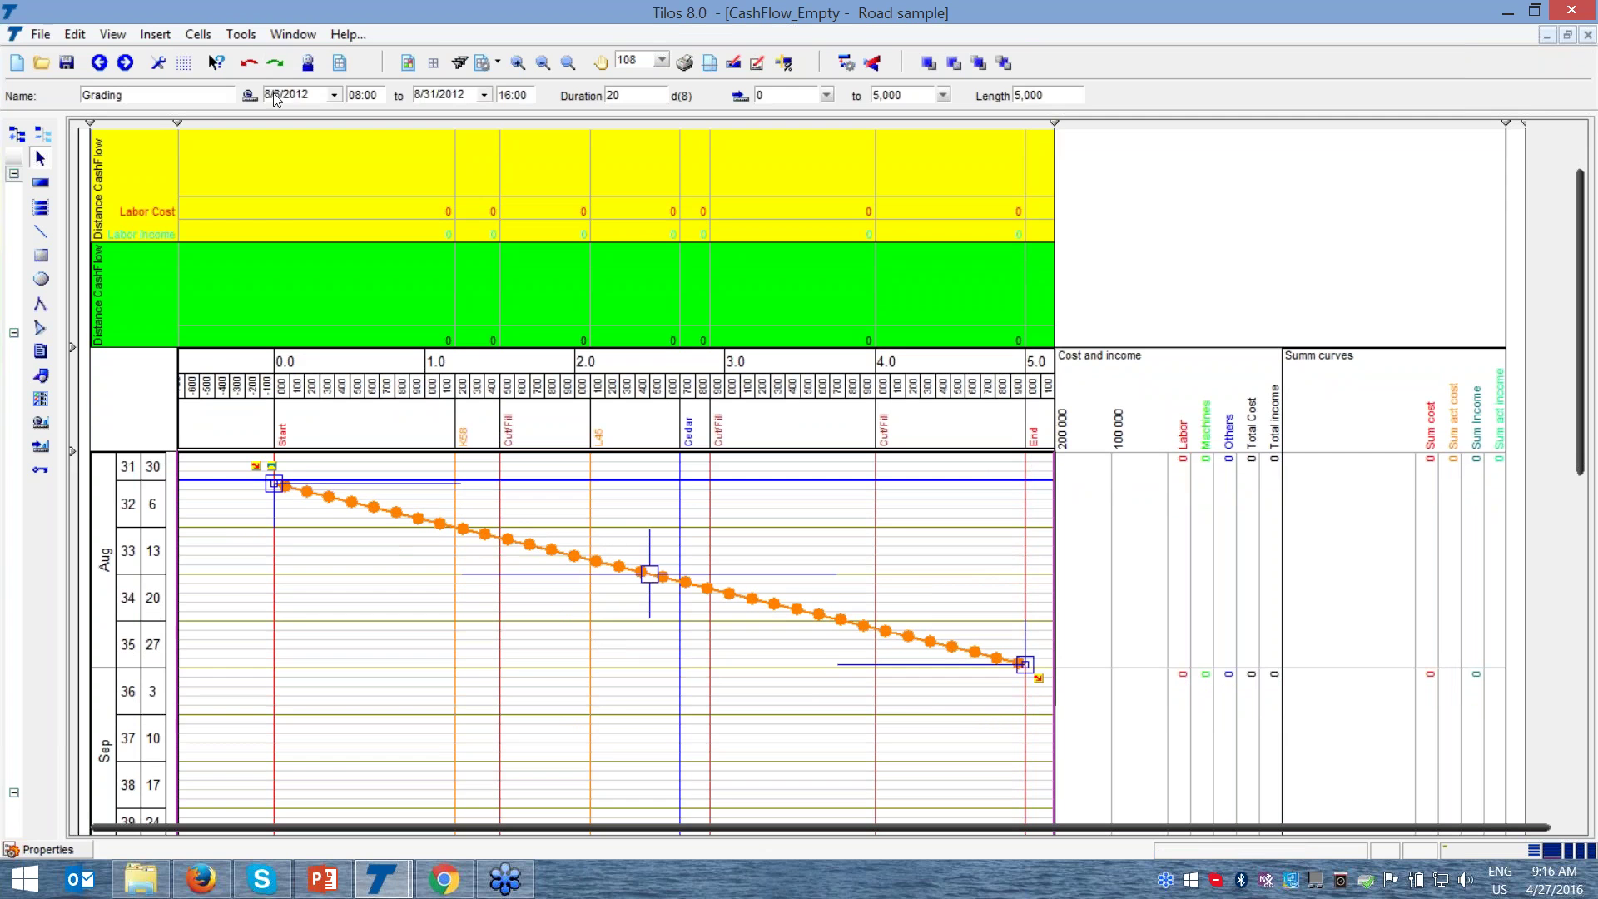
left_click(316, 93)
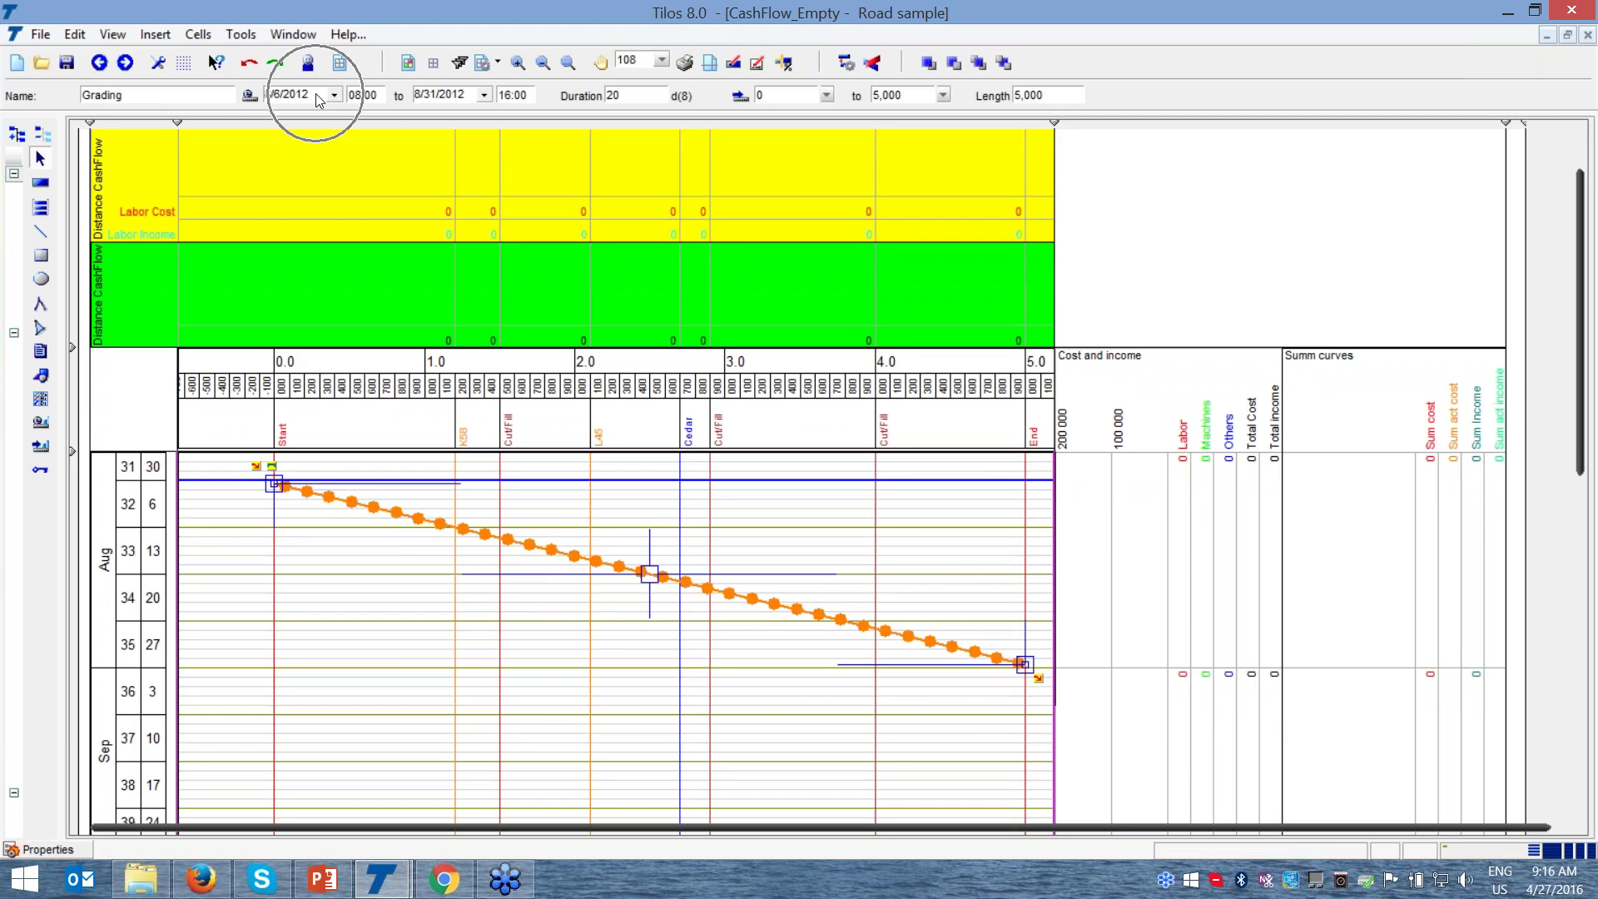
left_click(456, 94)
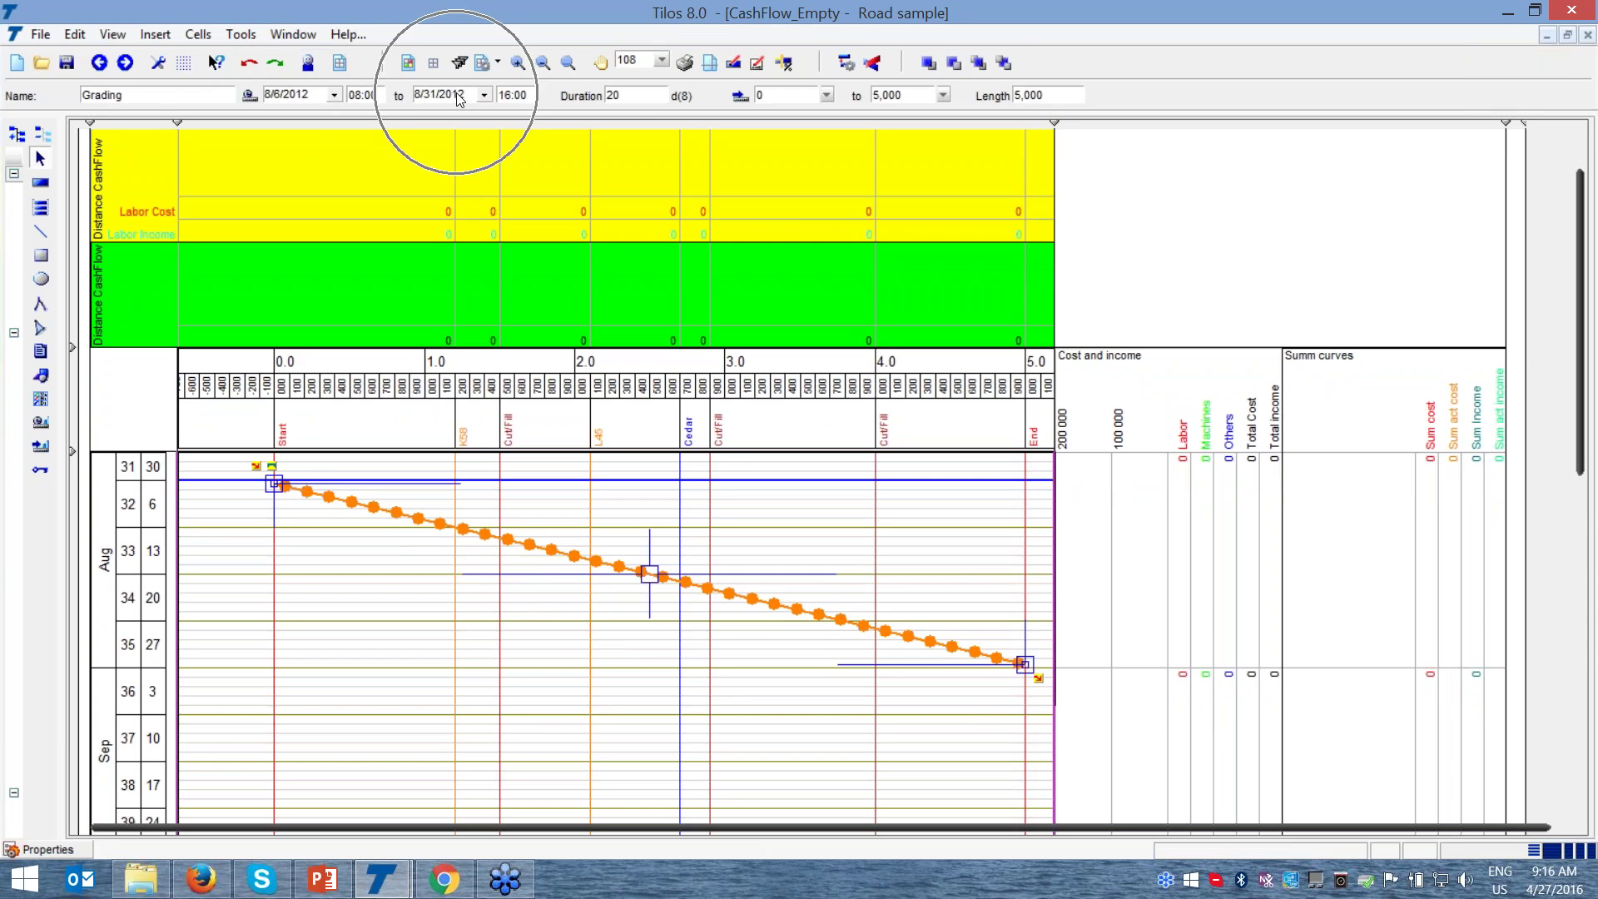
left_click(634, 95)
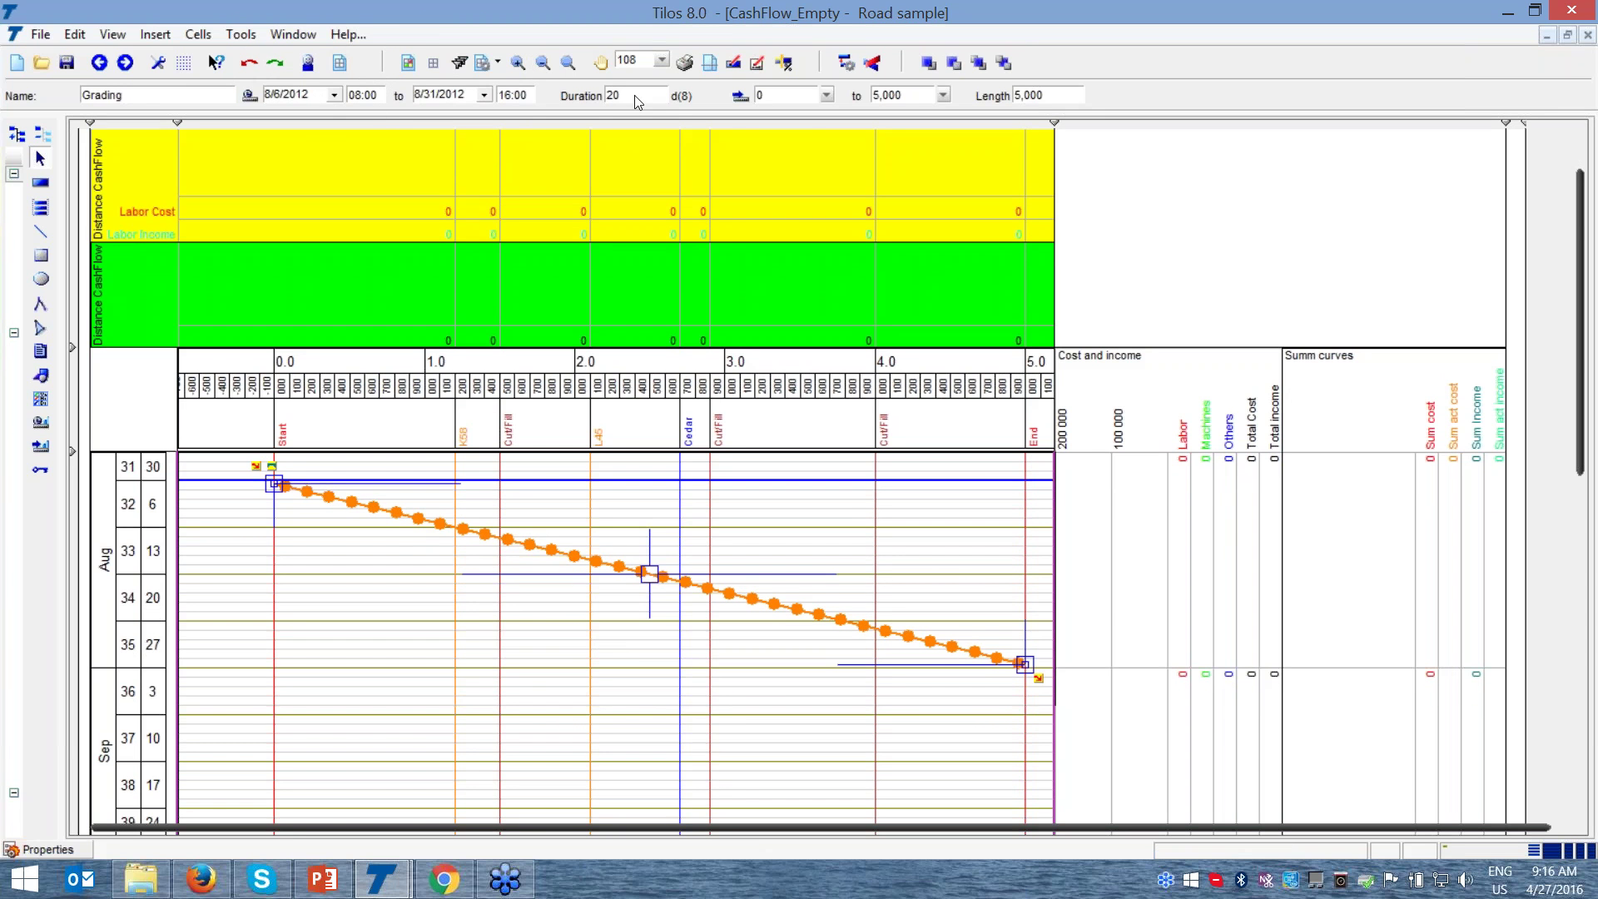
left_click(768, 102)
left_click(901, 98)
left_click(185, 480)
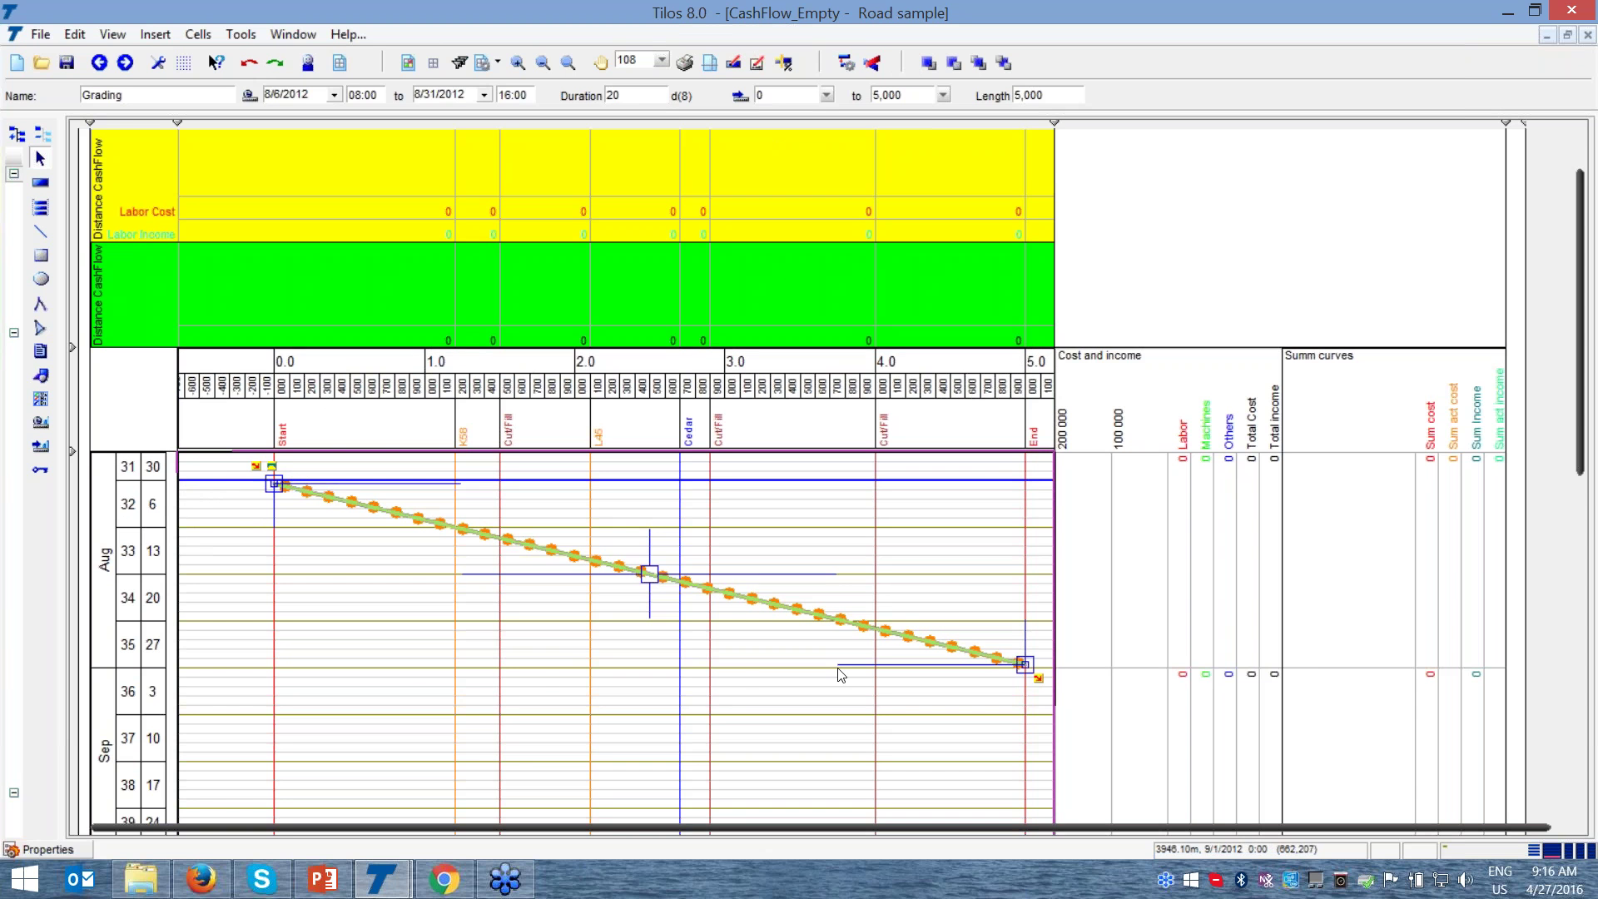
left_click(161, 666)
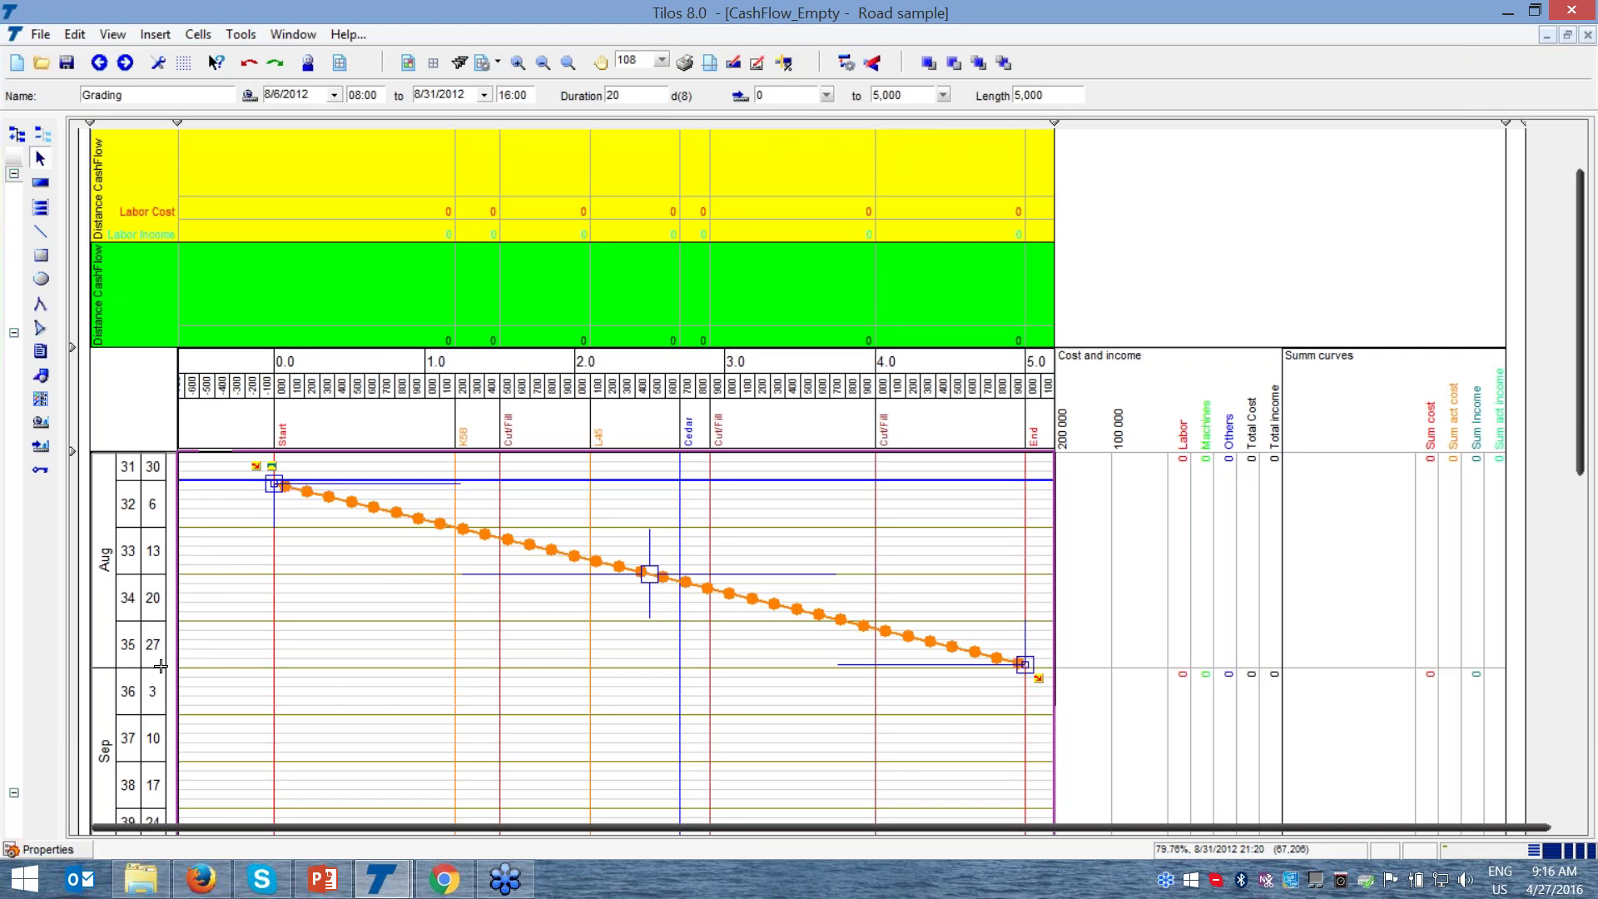
- Open the Grading task's object properties and dock them below the time-location diagram
left_click(68, 853)
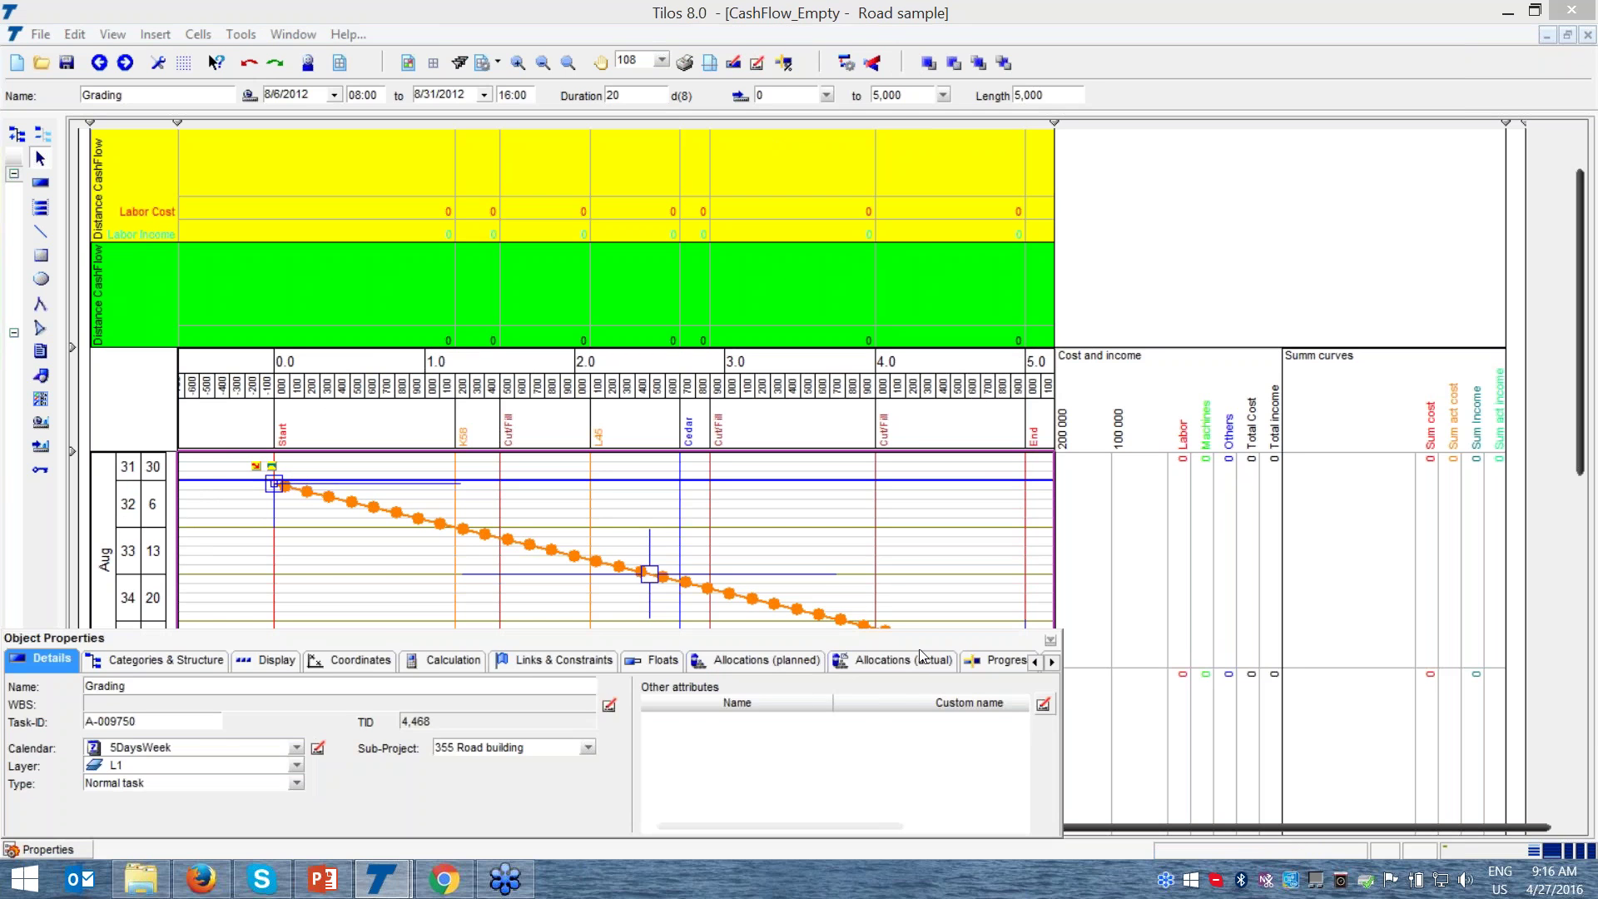
left_click(1050, 640)
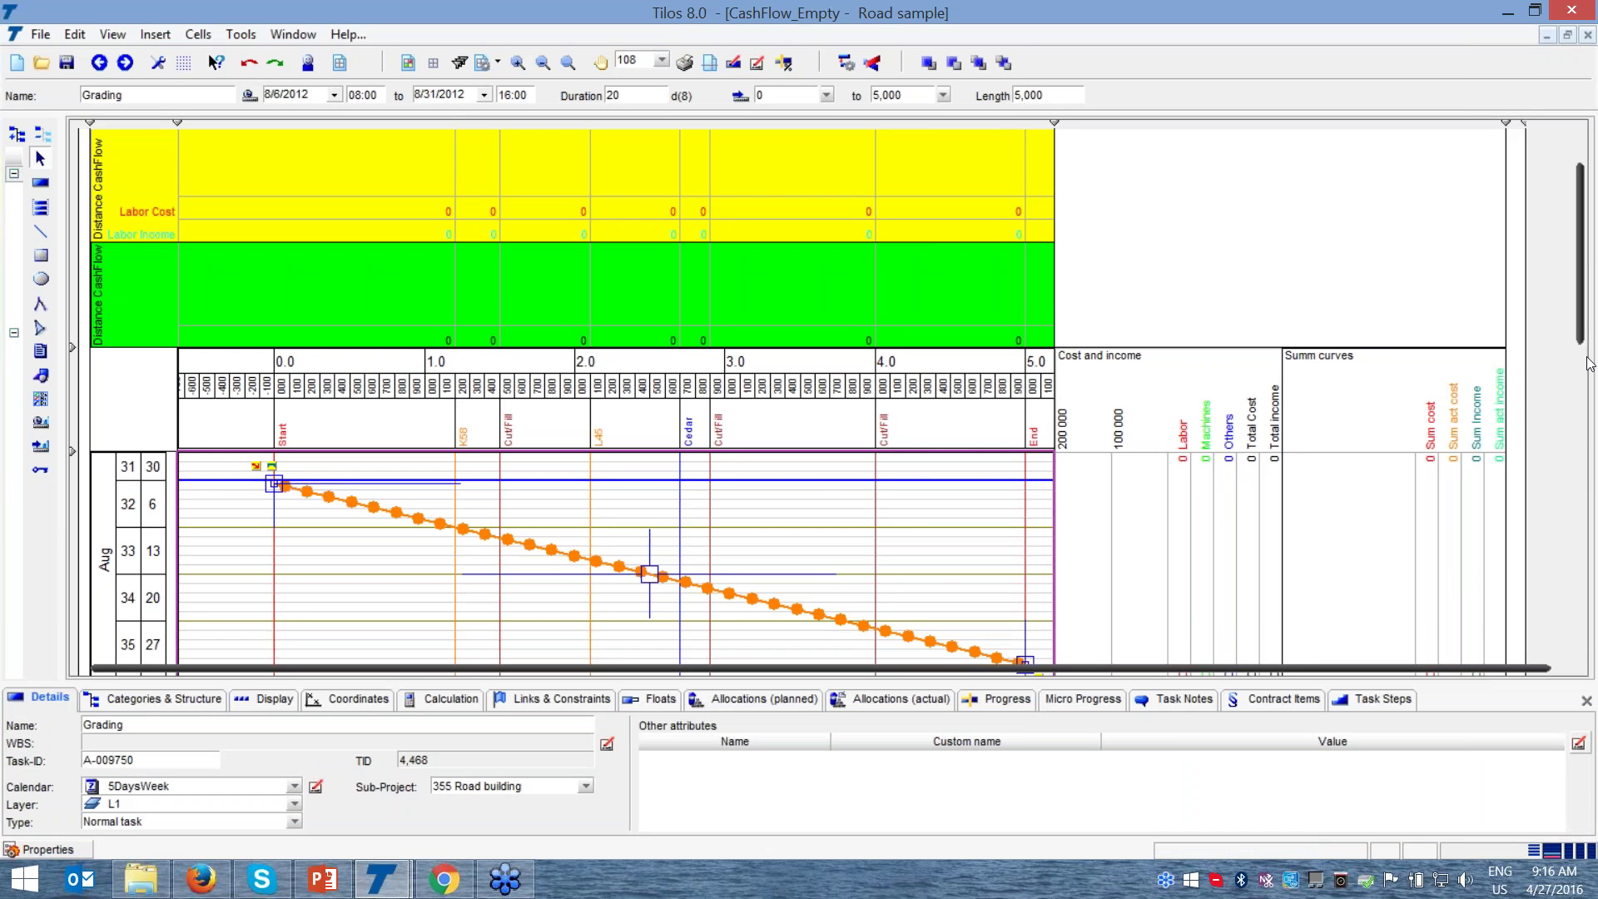
scroll(1581, 339, "down", 3)
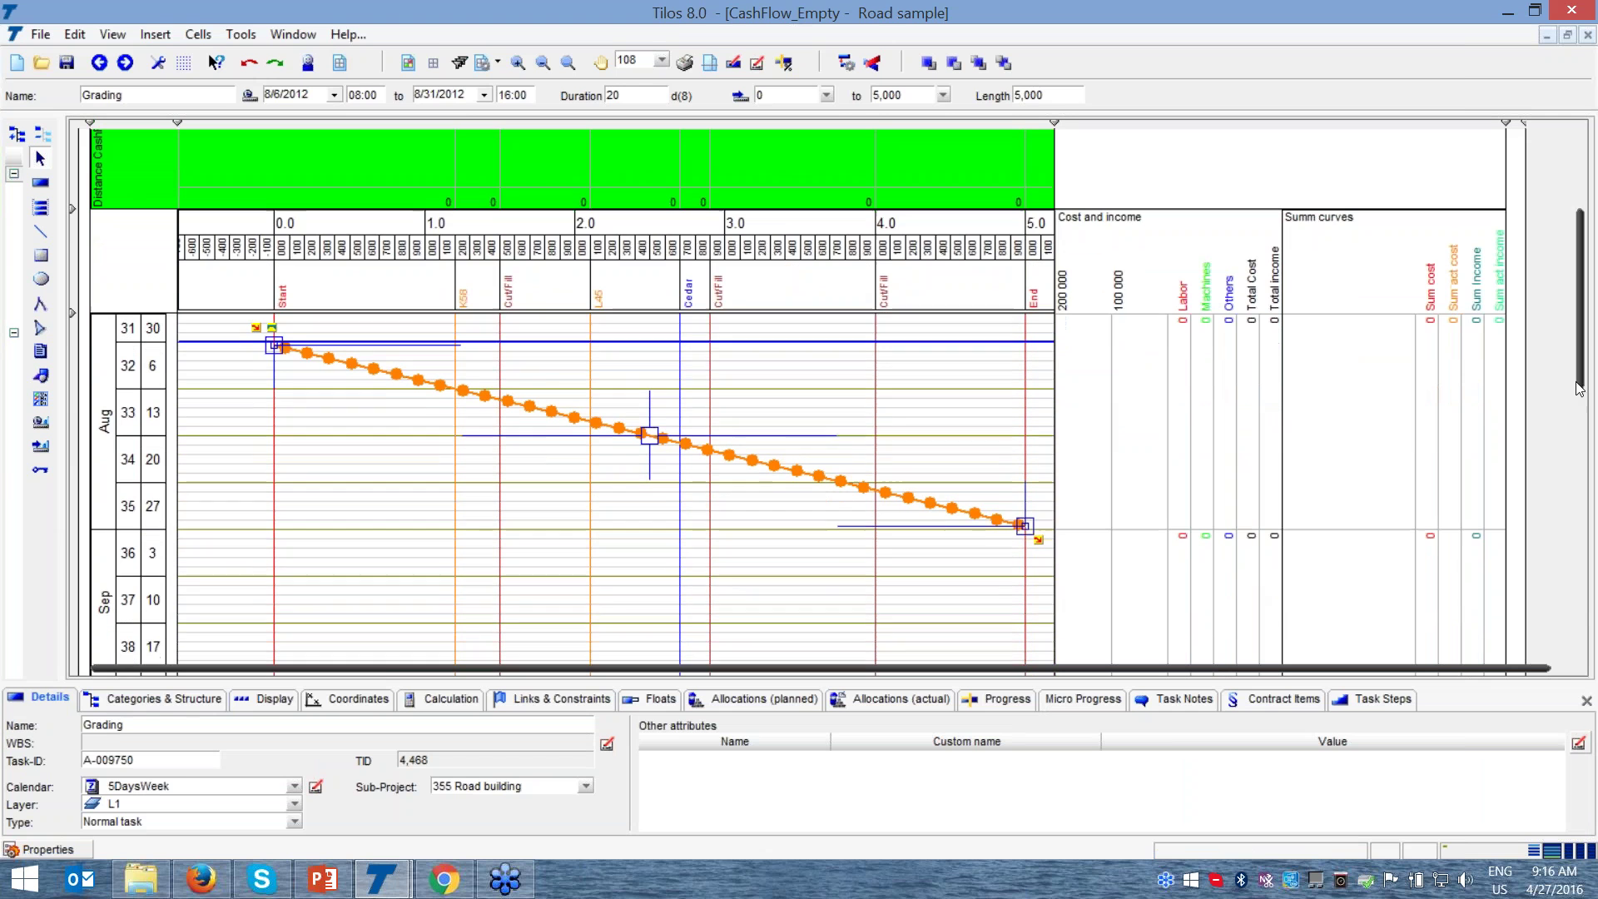
- Review the Grading task's name, task ID and available calendars in its details
double_click(118, 726)
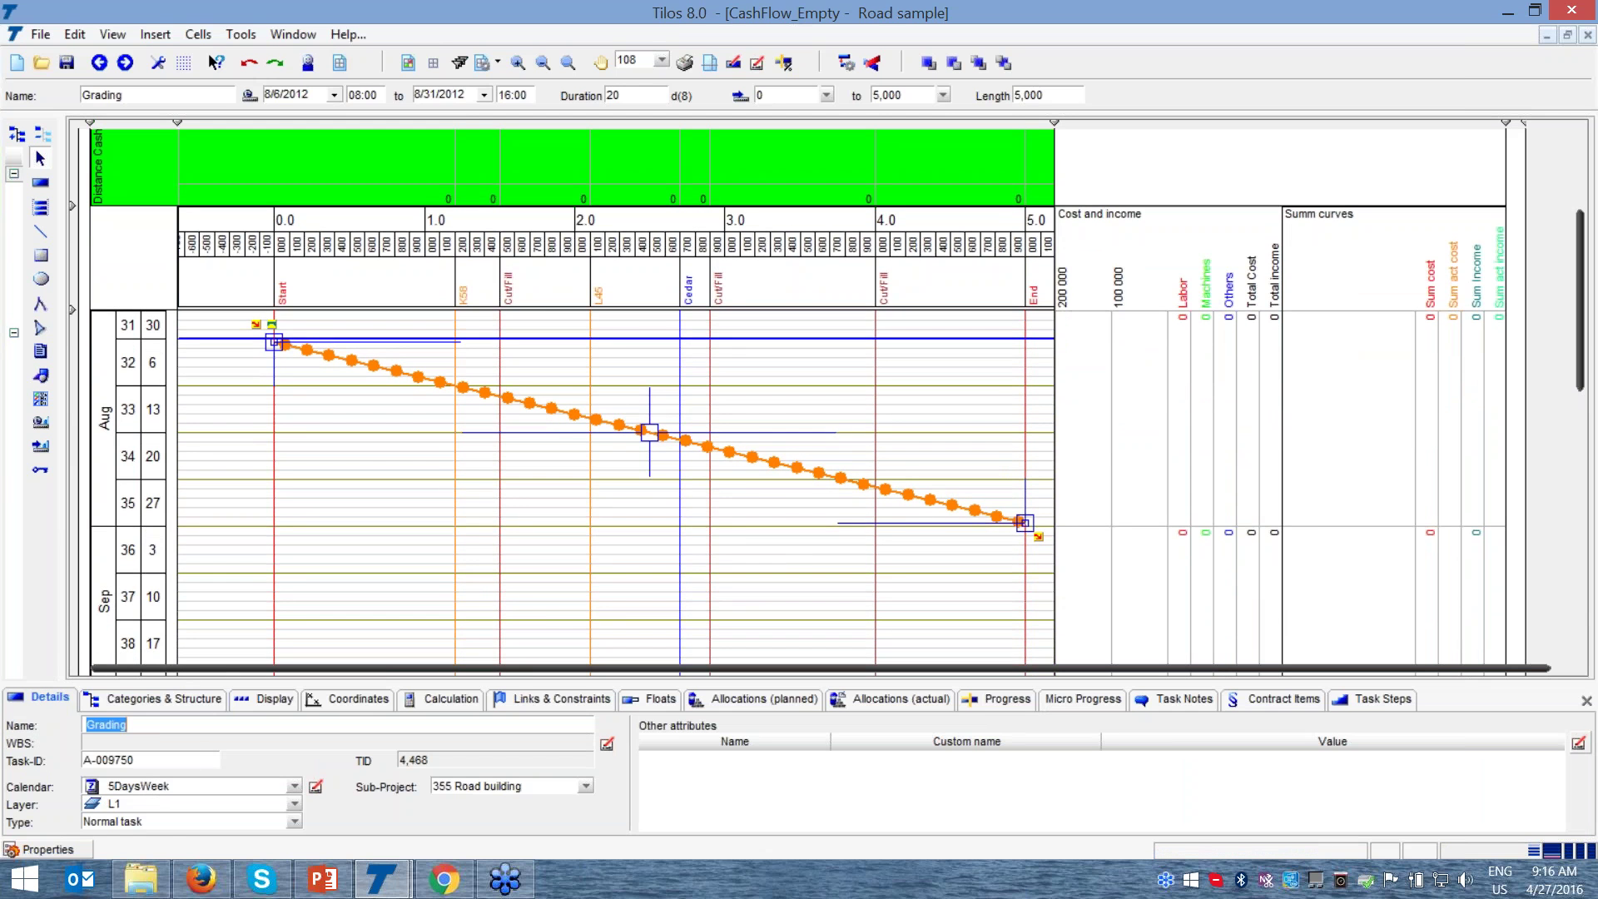
left_click(138, 760)
left_click(294, 787)
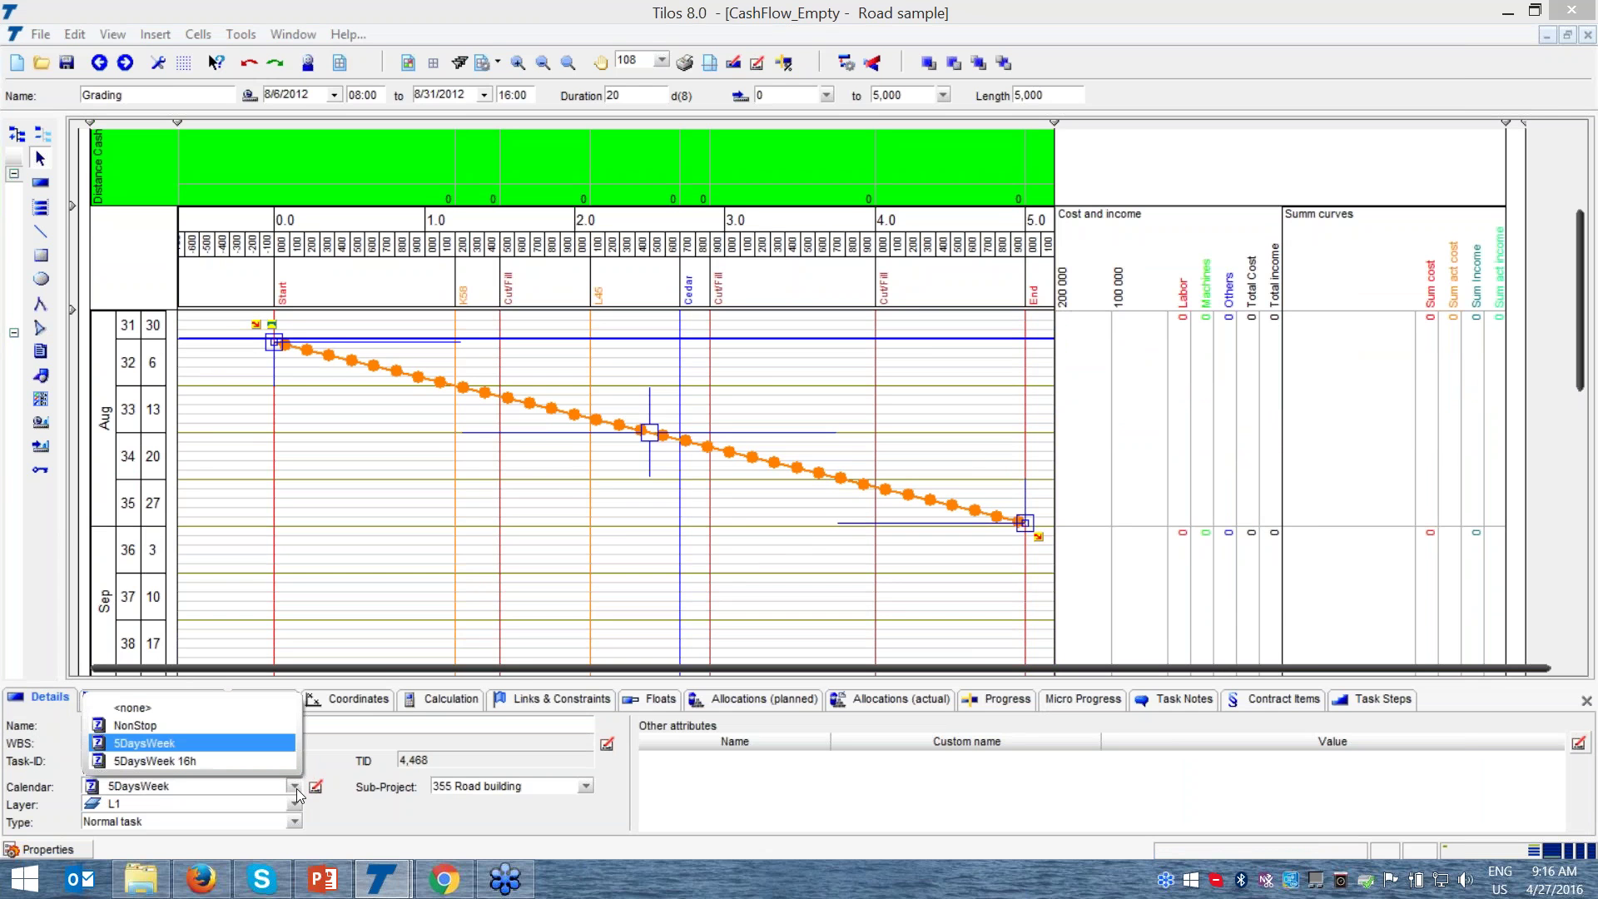
left_click(372, 817)
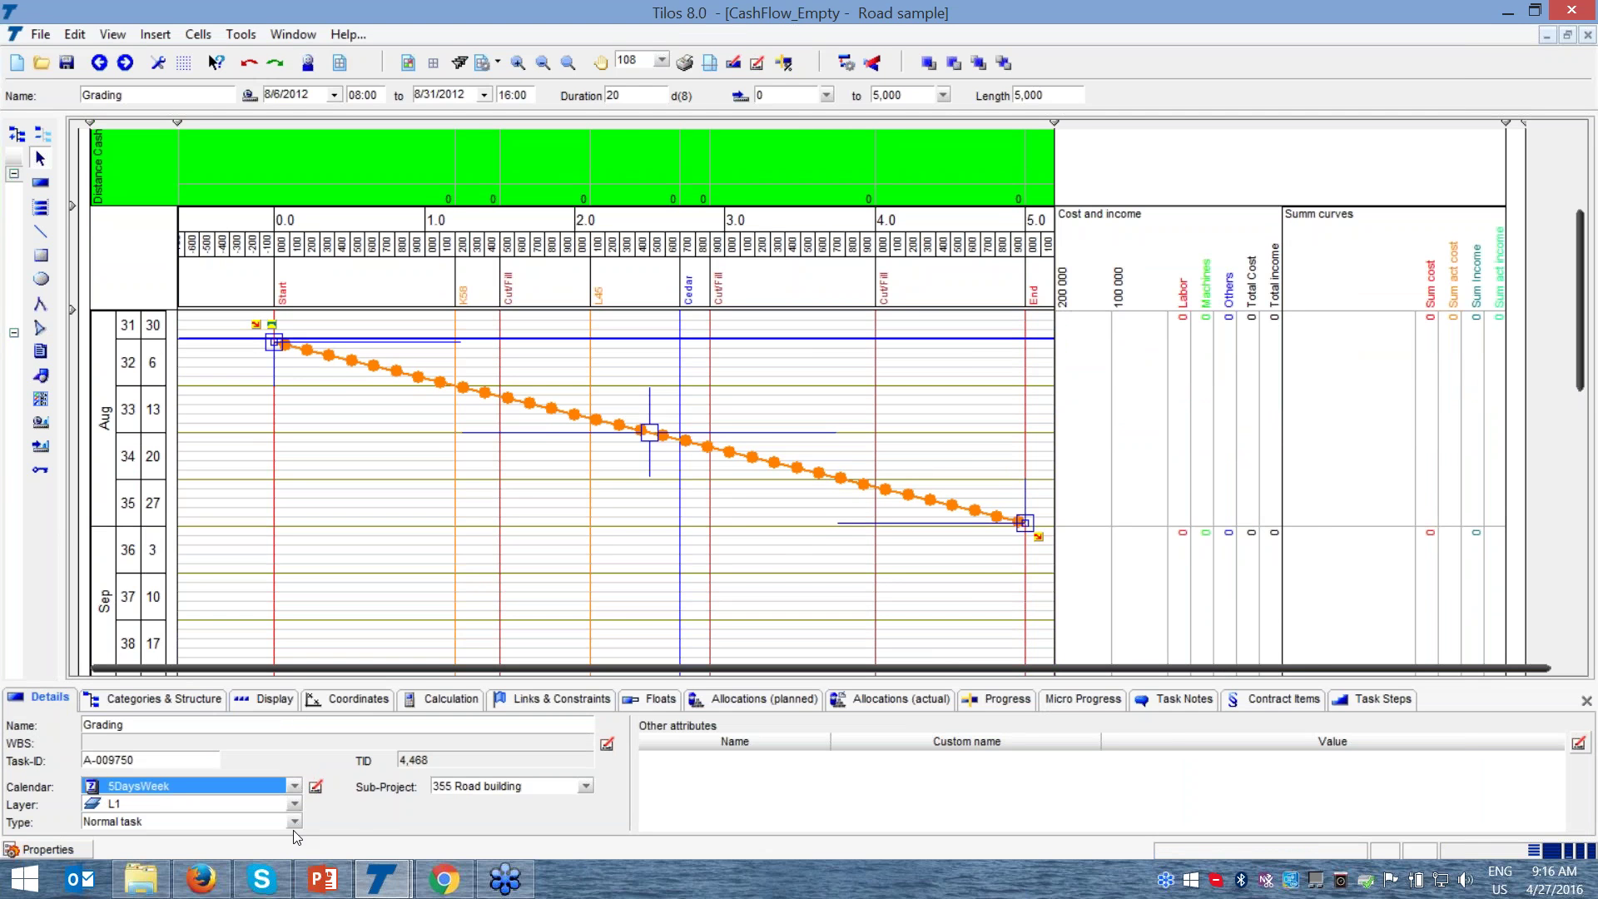
- Assign the Grading task to the categories Companies A, Department Earth and Work typ Clearing
left_click(166, 699)
left_click(680, 749)
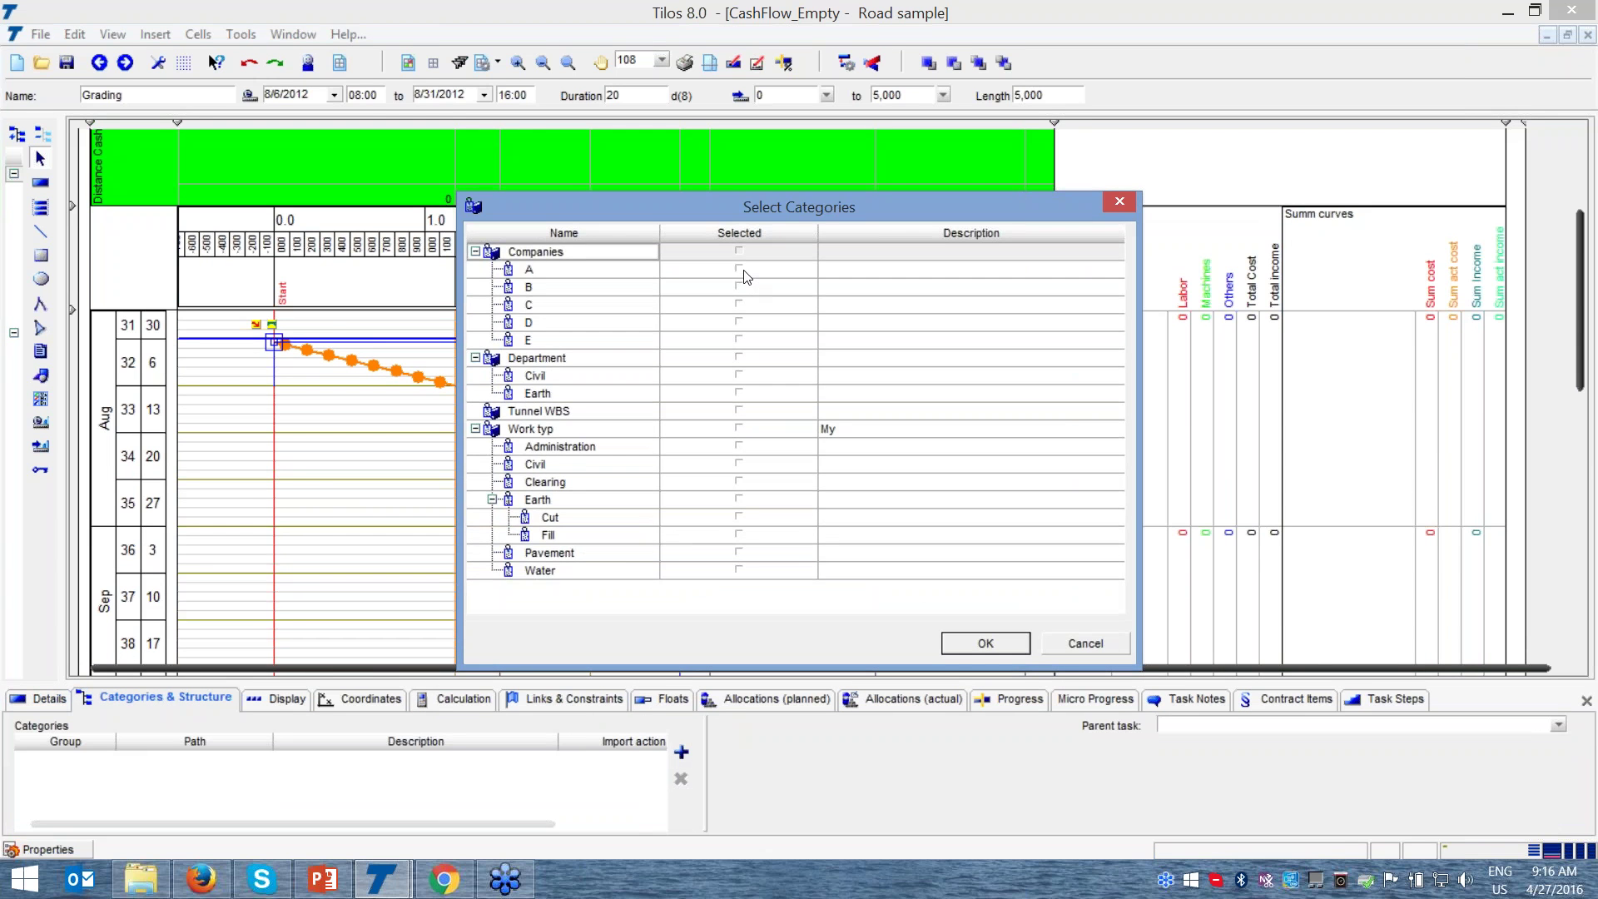
left_click(740, 269)
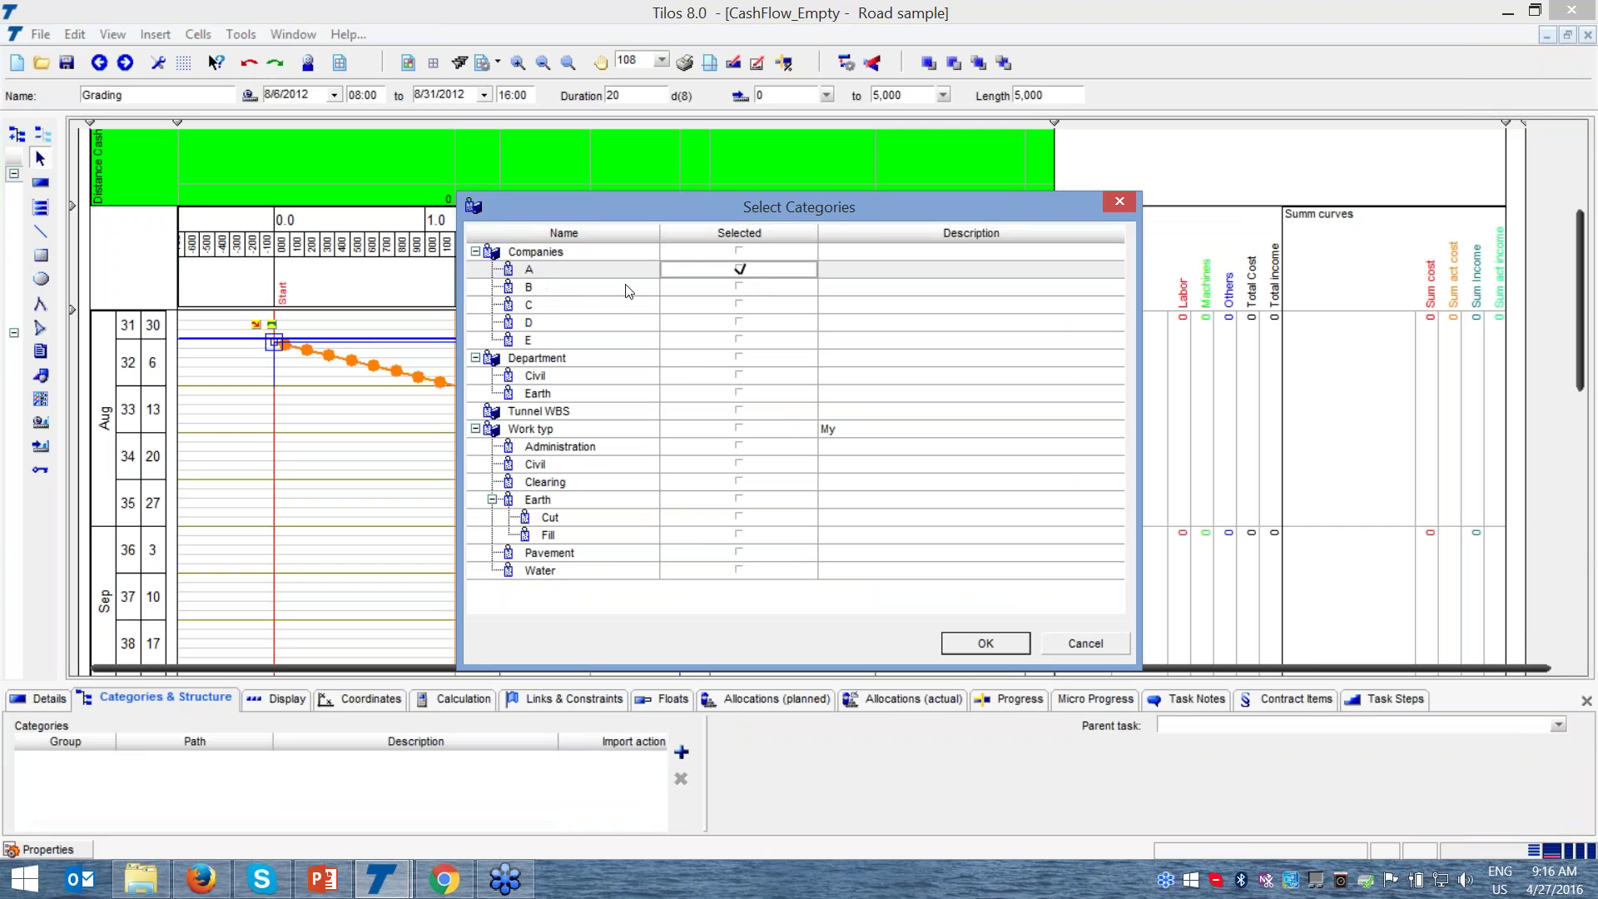
left_click(744, 397)
left_click(743, 396)
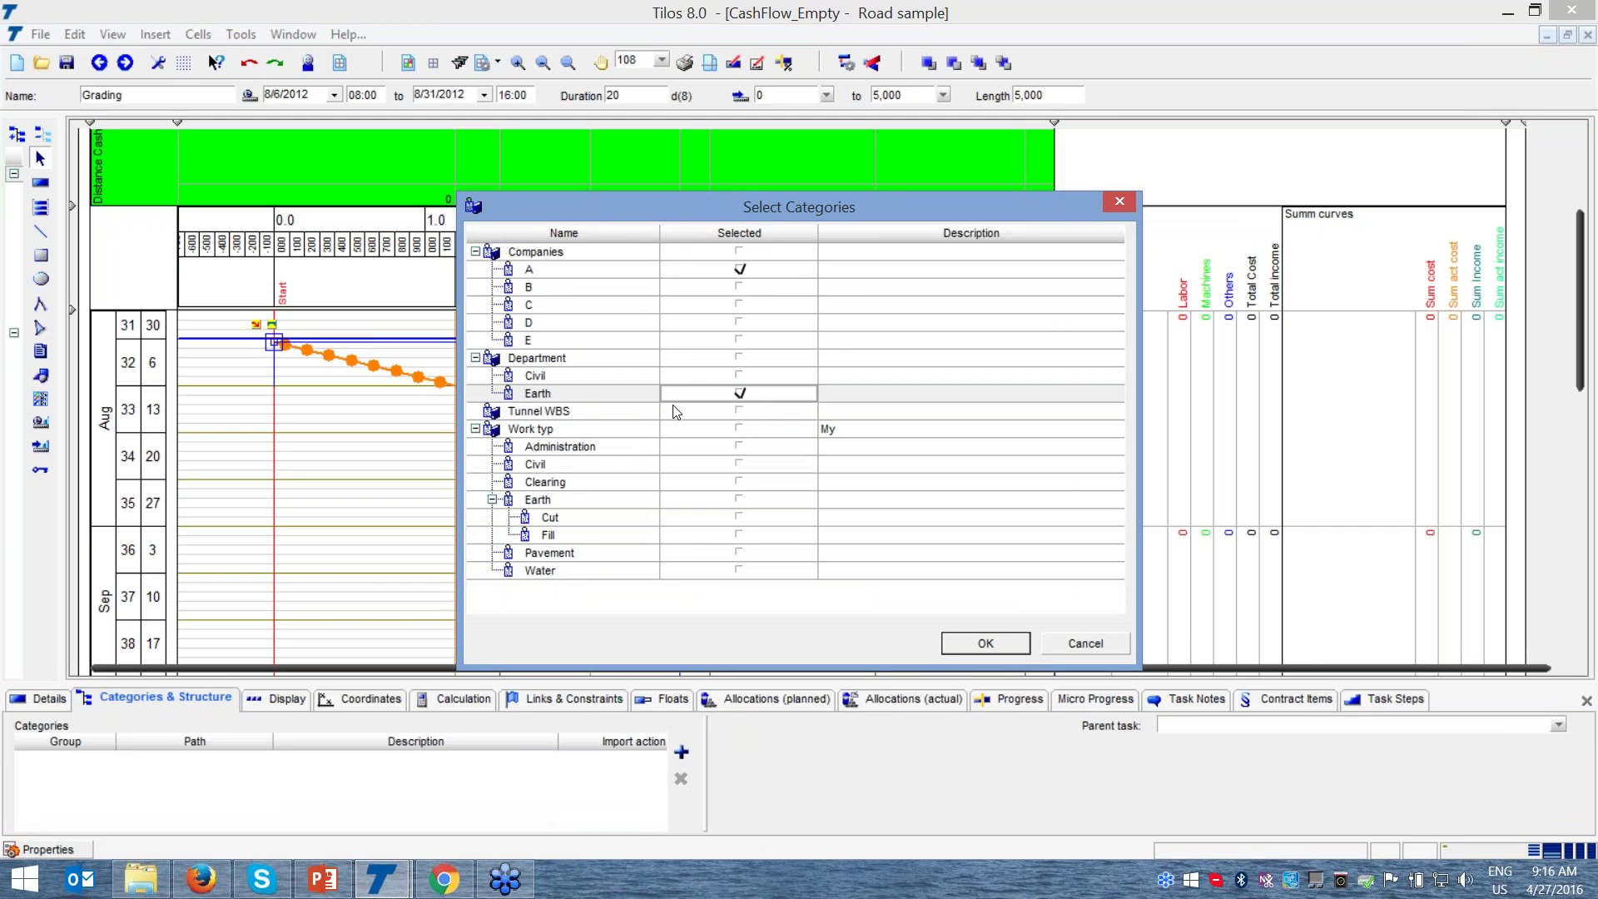
left_click(738, 483)
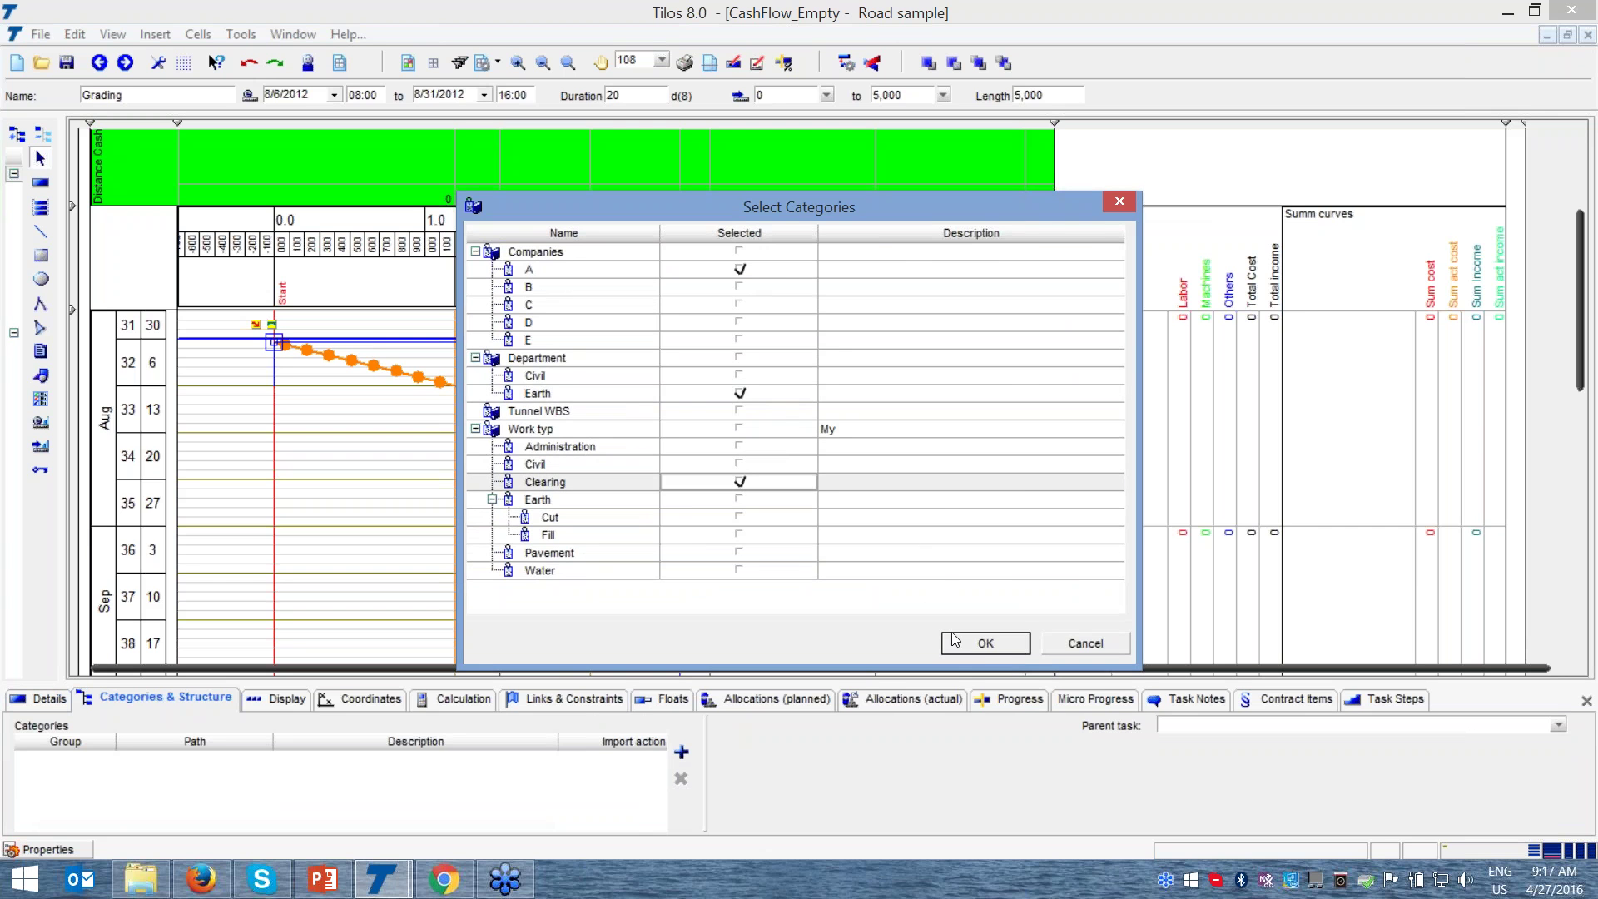
left_click(985, 643)
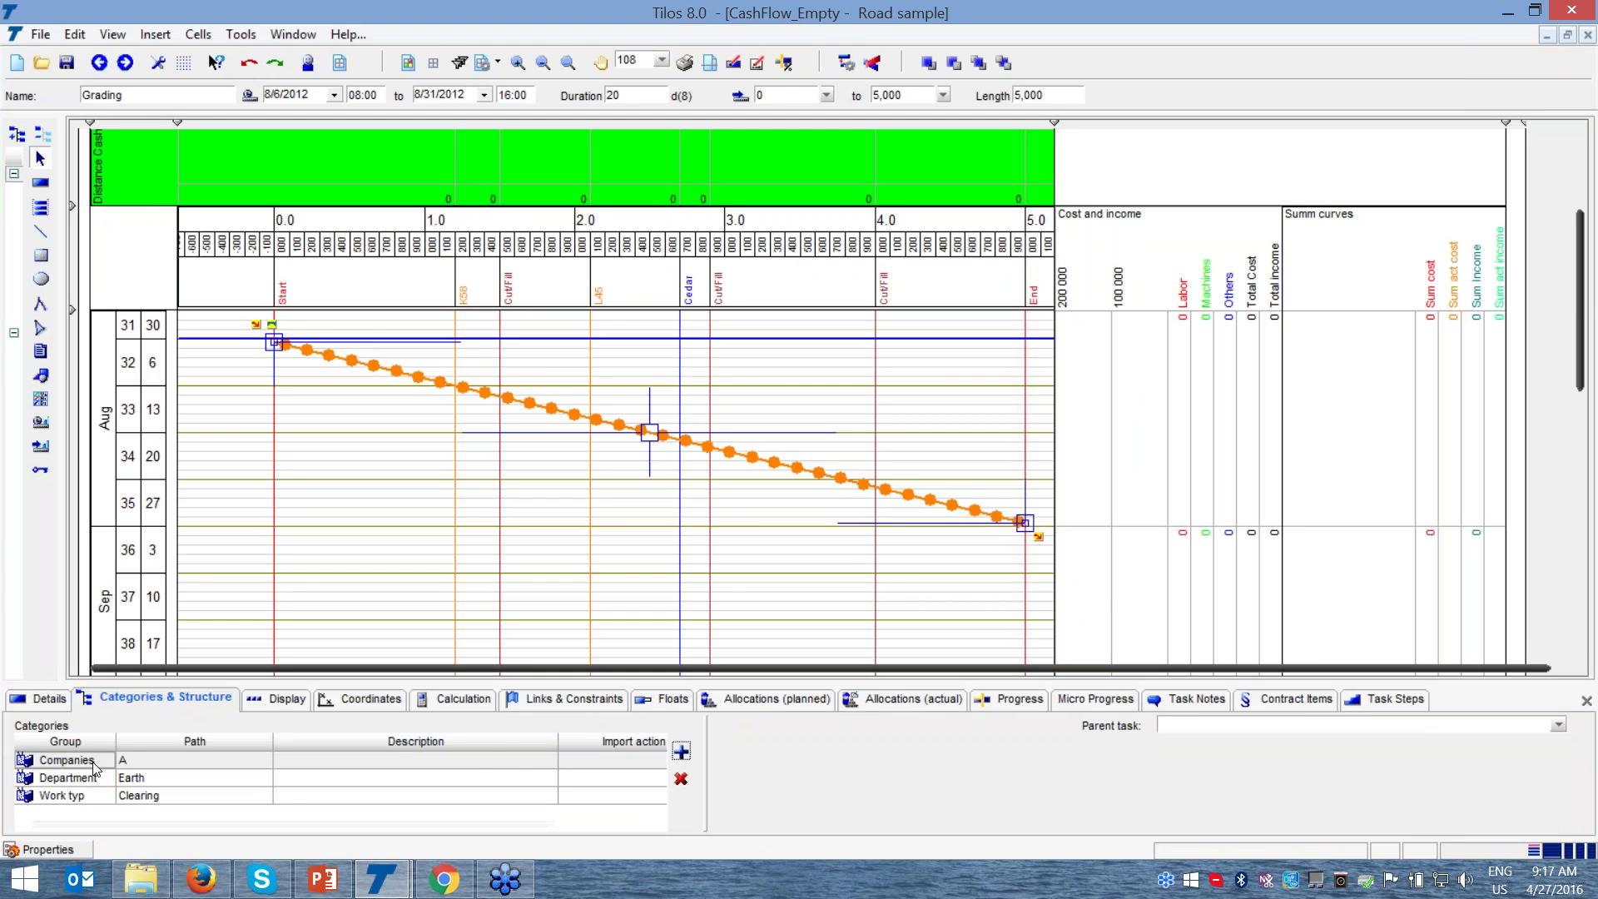
- Check the Grading task's display settings and reverse its working direction to run from 5,000 to 0 m
left_click(265, 707)
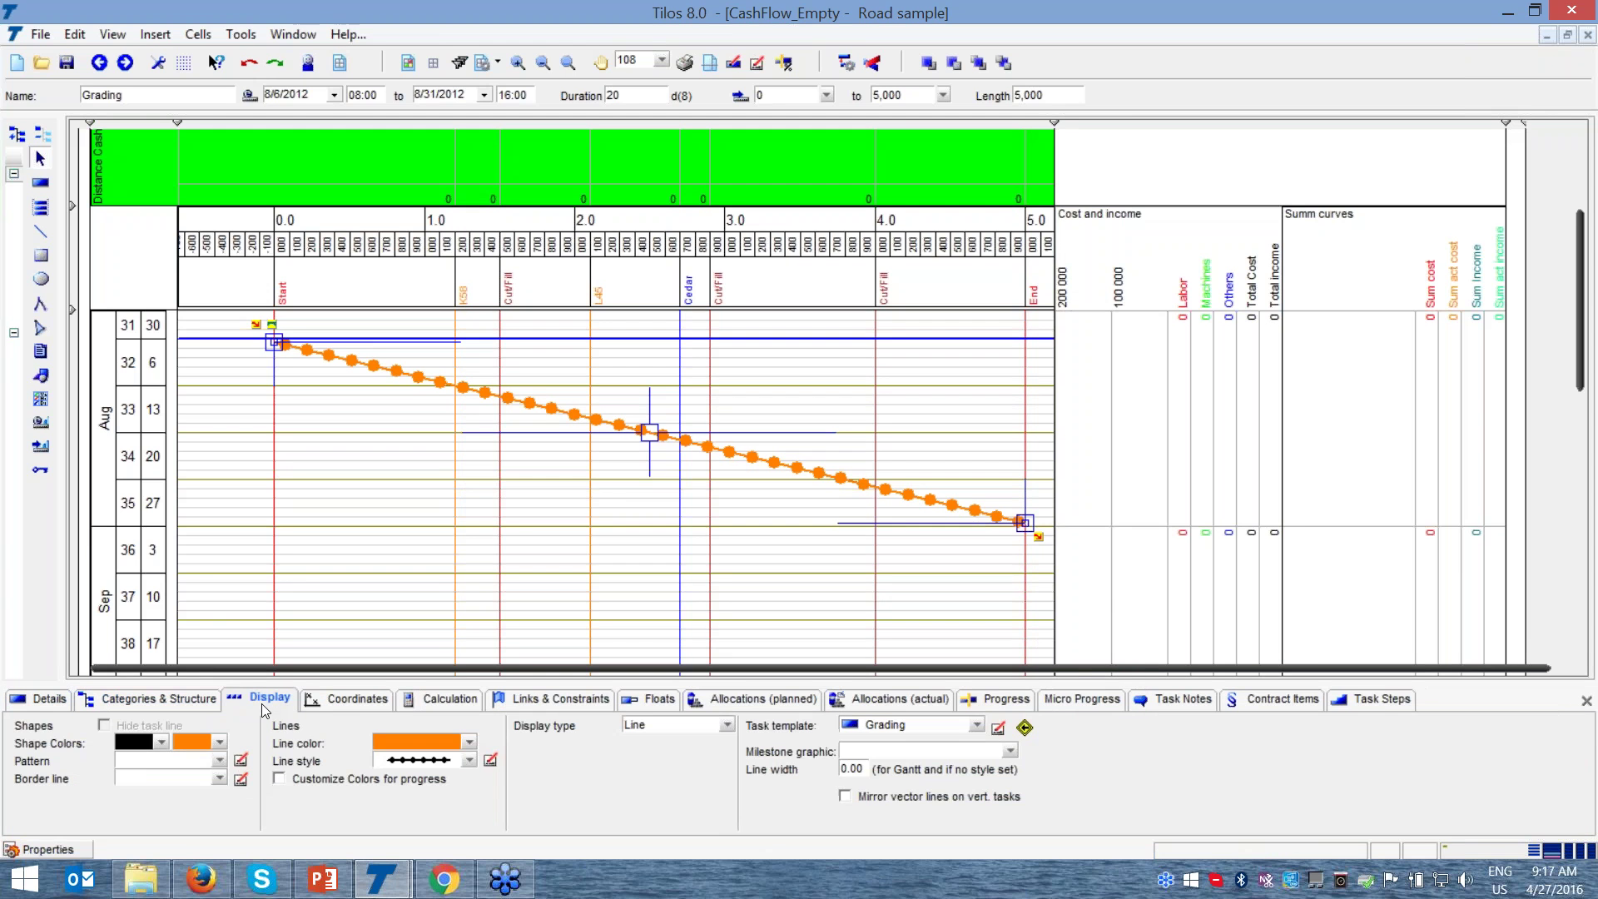
left_click(350, 698)
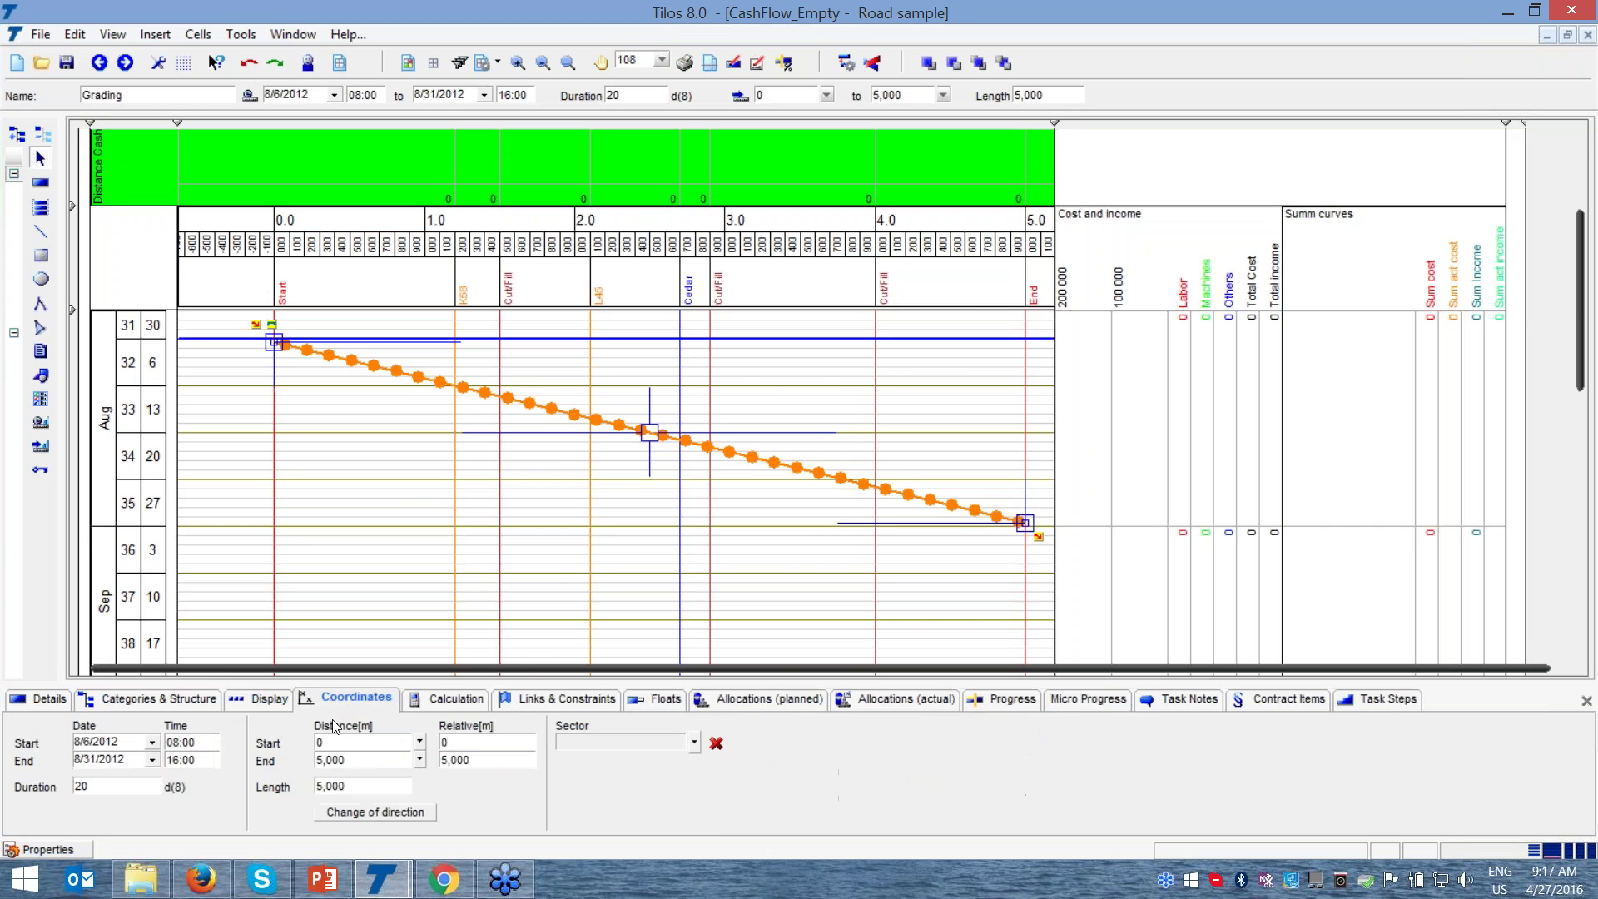
left_click(375, 812)
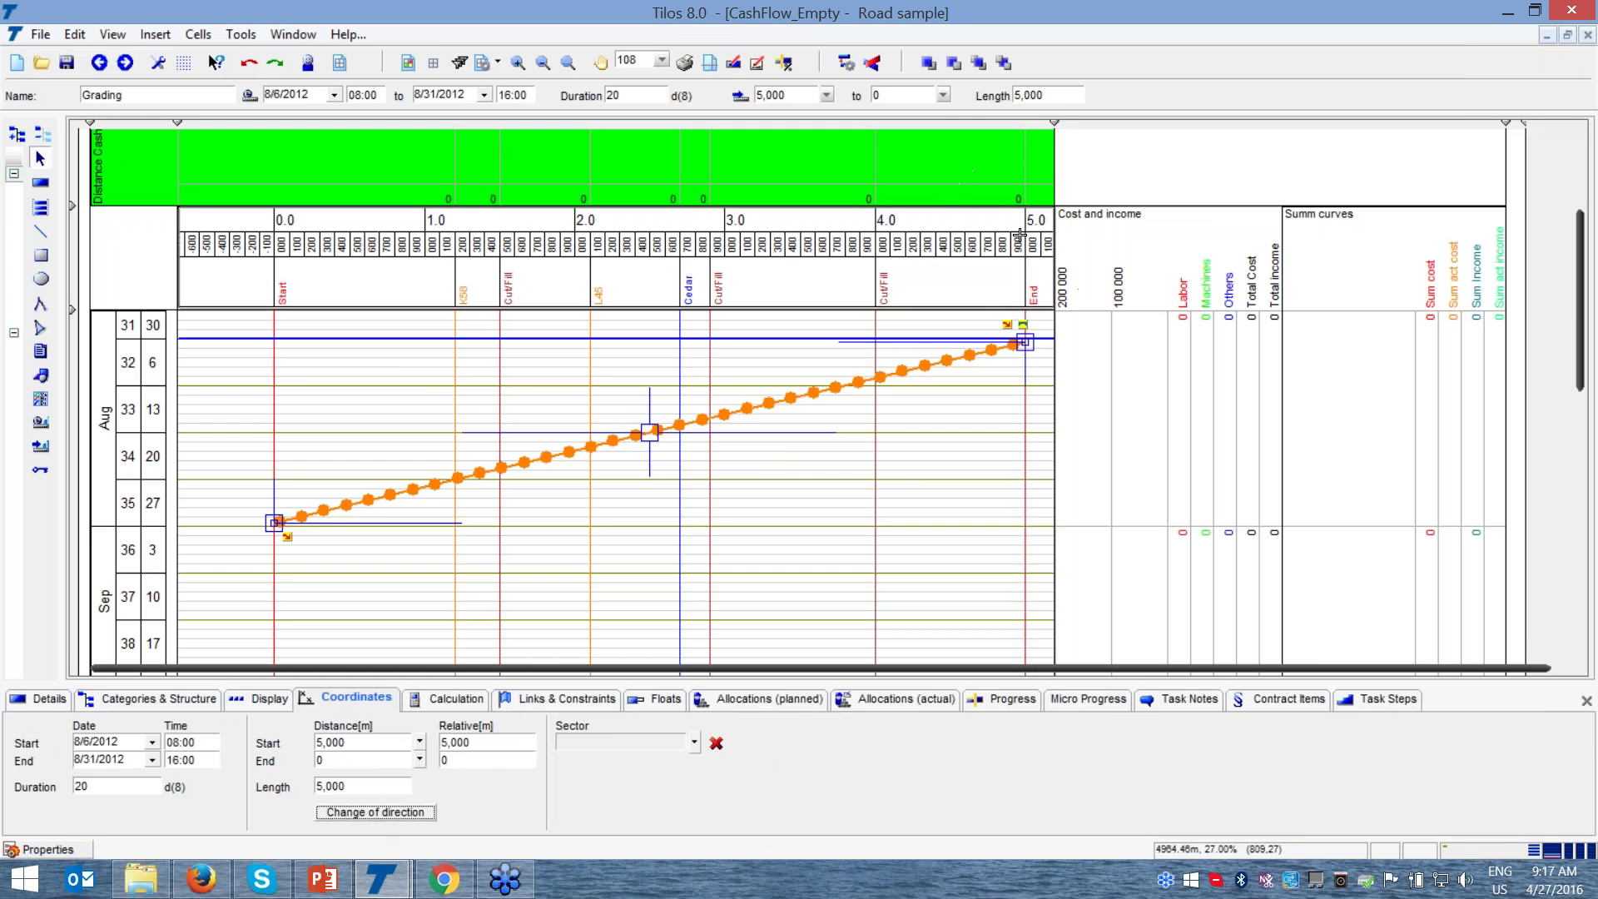
- Reverse the Grading task's direction to run from 0 to 5,000 m and keep its calculation method on Duration
left_click(388, 813)
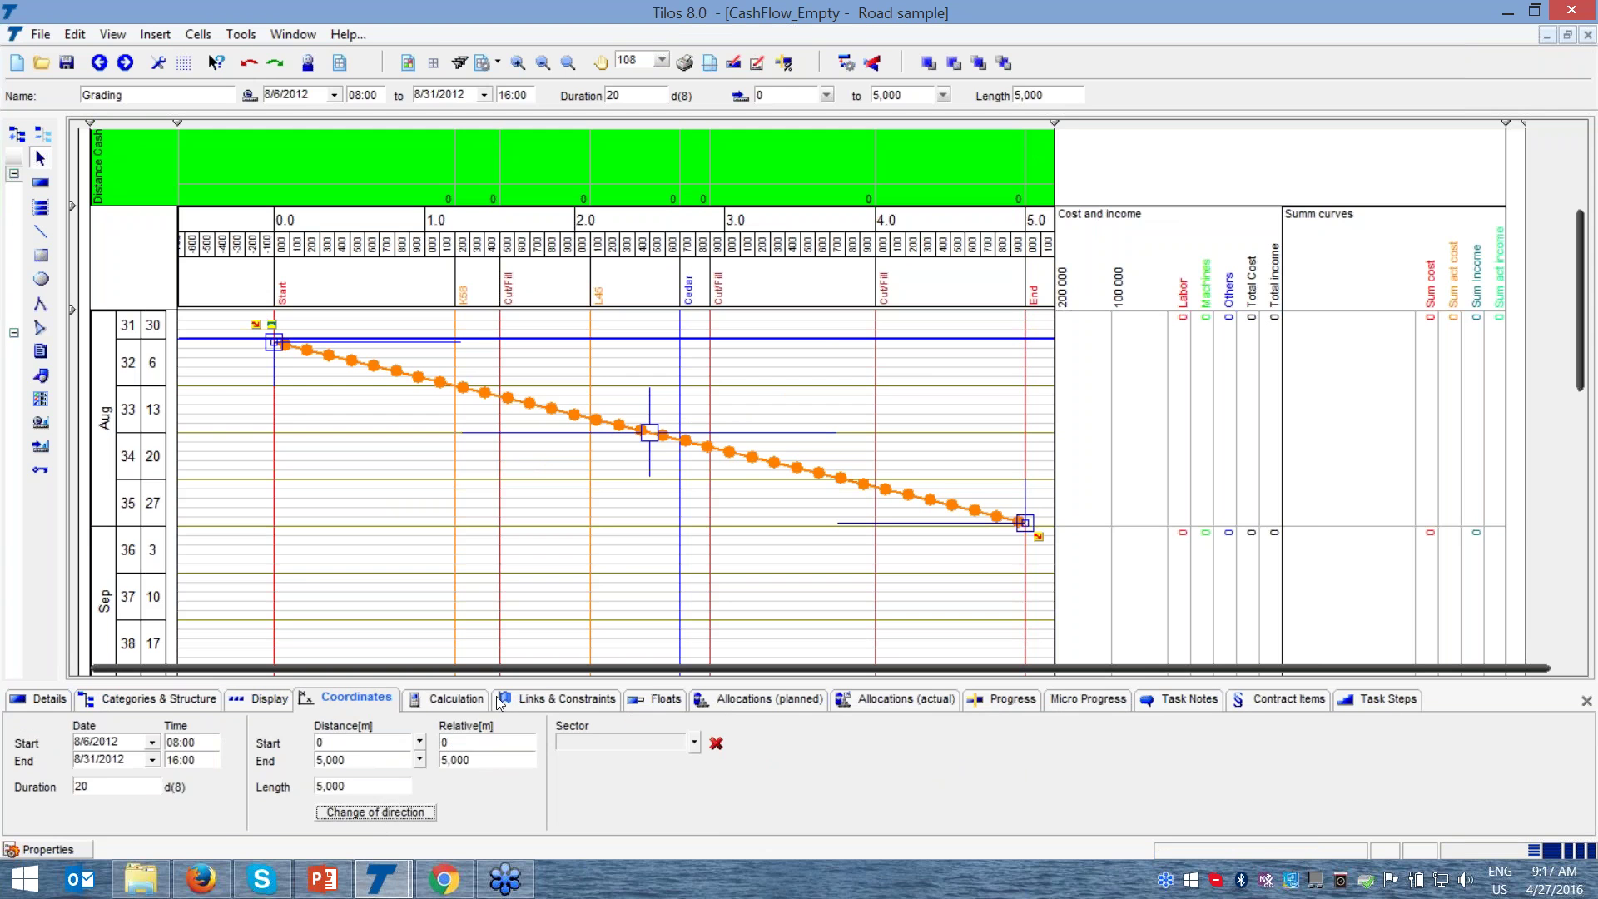
left_click(457, 706)
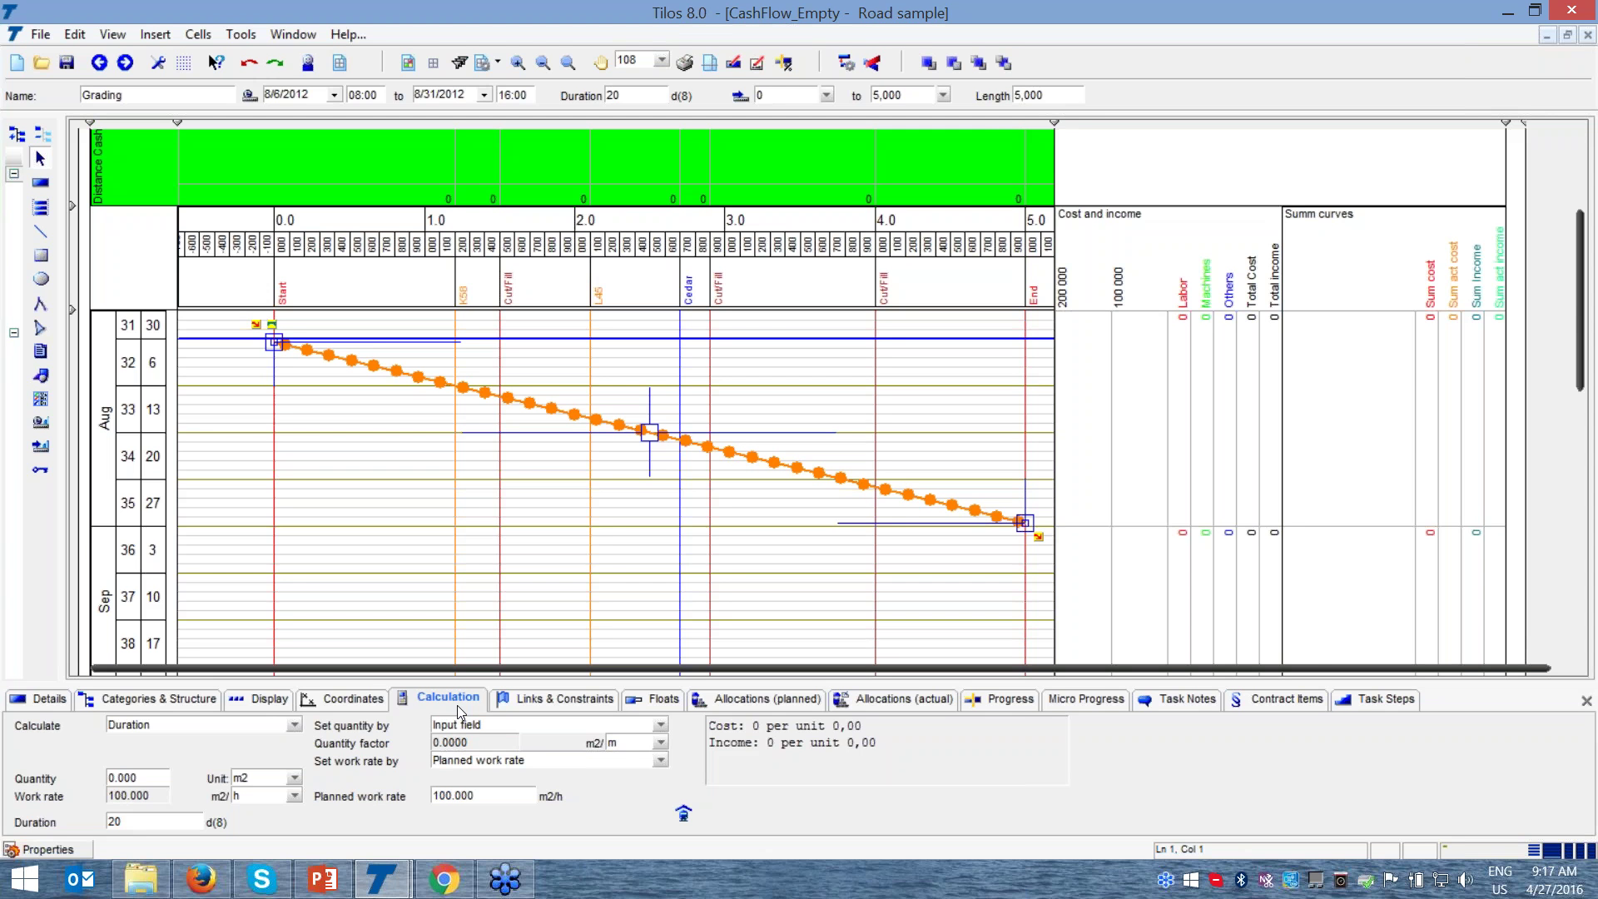
left_click(294, 725)
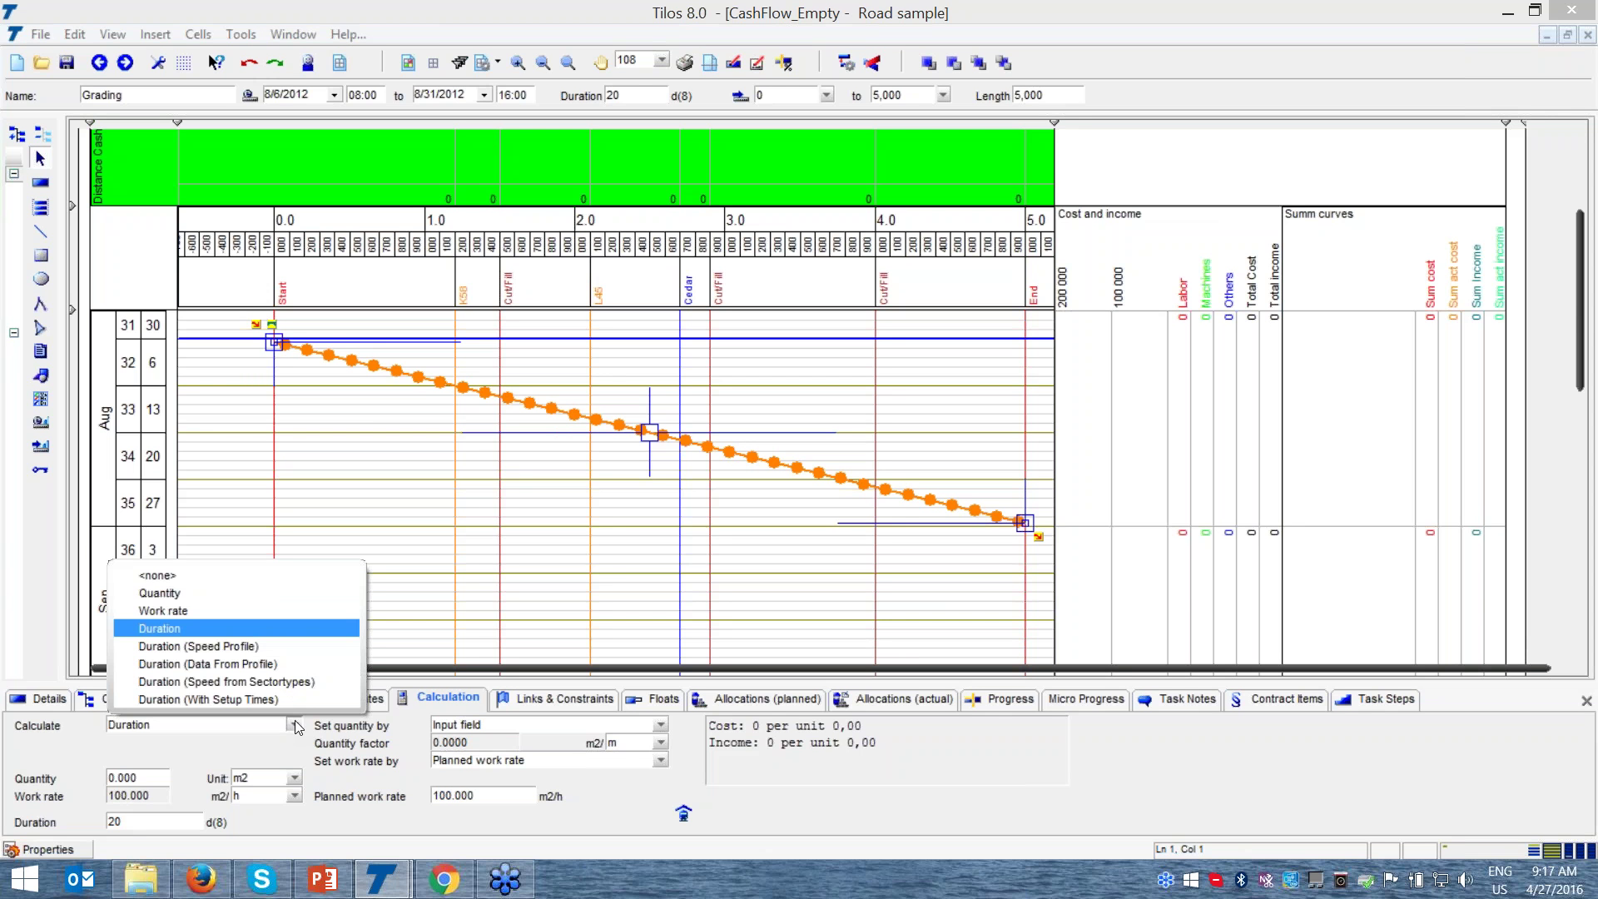
key("Return")
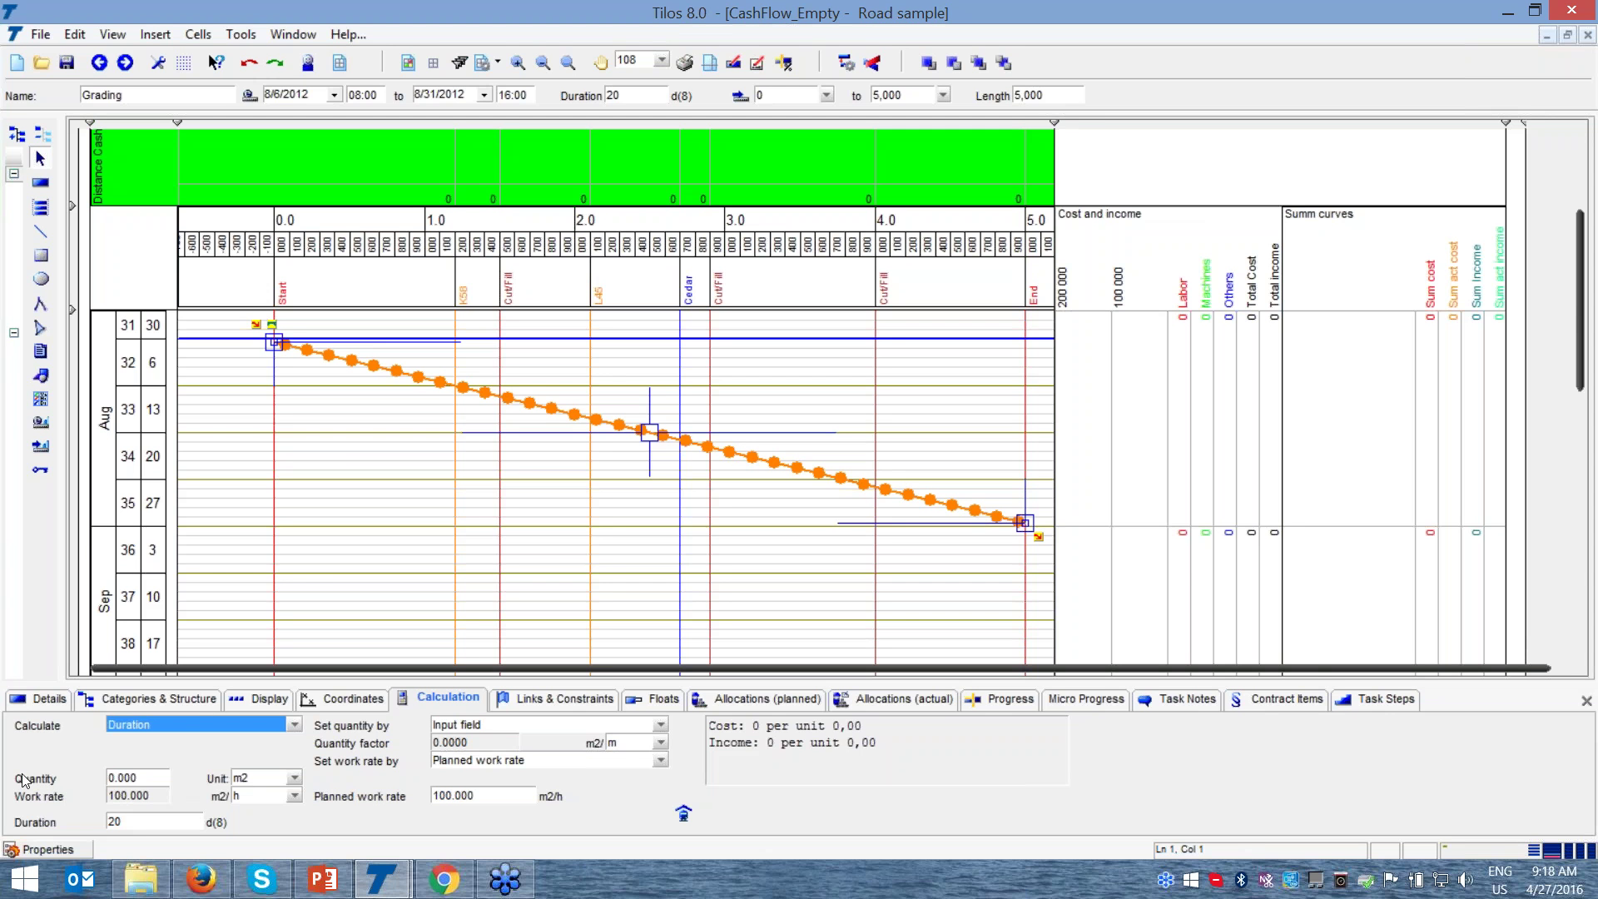
- Set the Grading task's quantity to 10,000 m2 and check its recalculated duration
key("Tab")
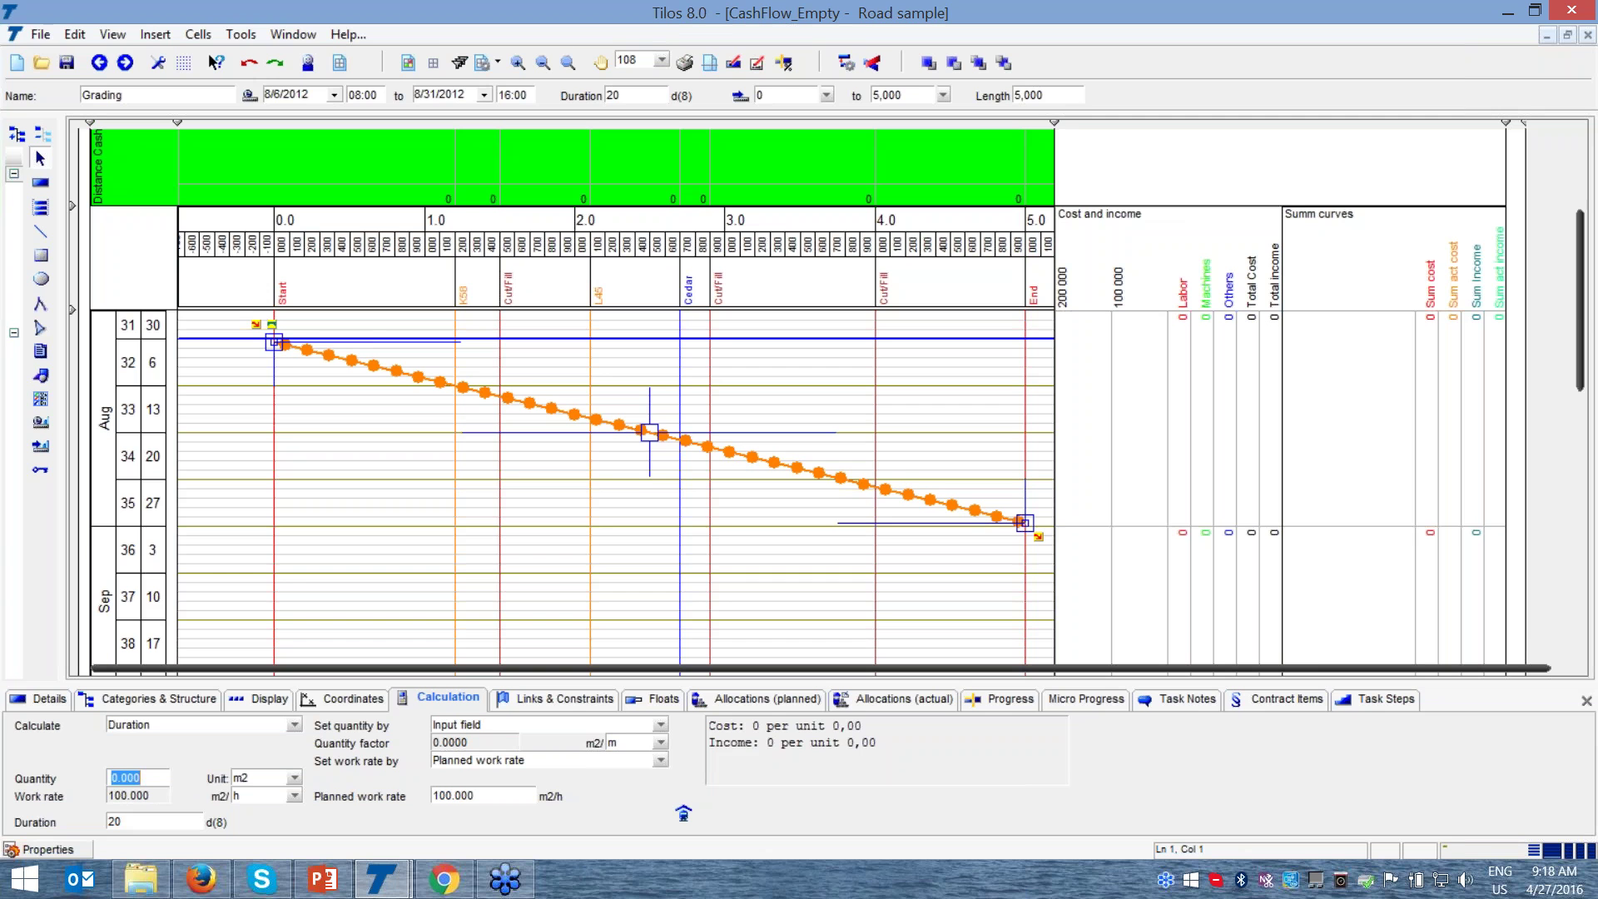
type("10000")
left_click(496, 799)
left_click(145, 823)
left_click(145, 824)
key("Return")
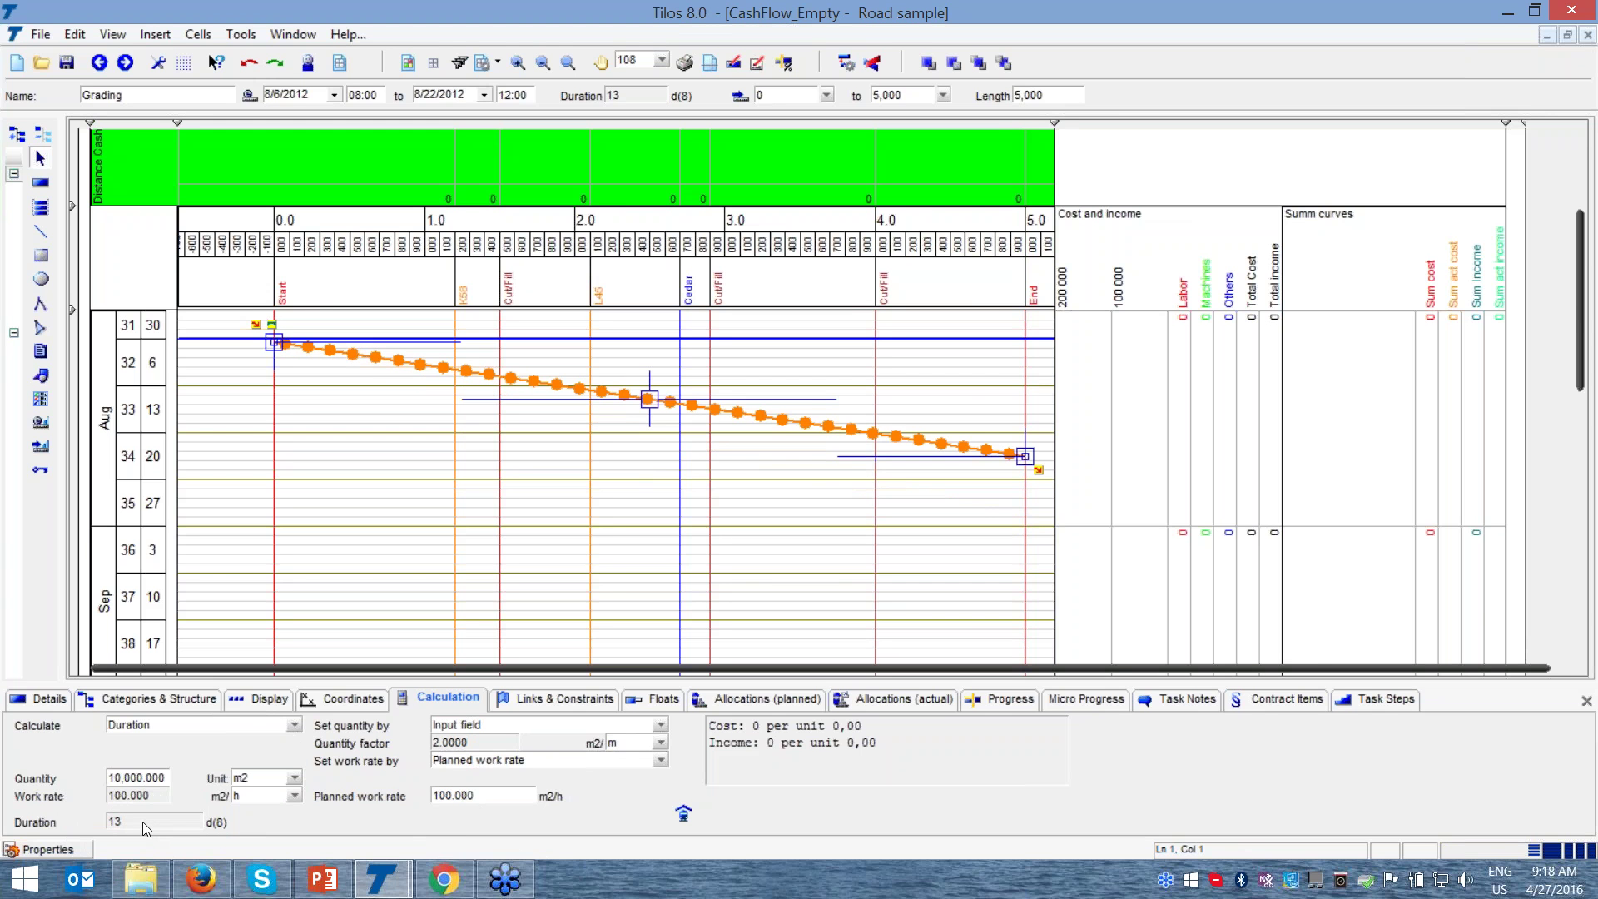
- Try planned work rates of 150 and 75 m2/h, checking the task's duration after each change
left_click(489, 800)
double_click(165, 829)
double_click(493, 800)
type("150")
double_click(128, 820)
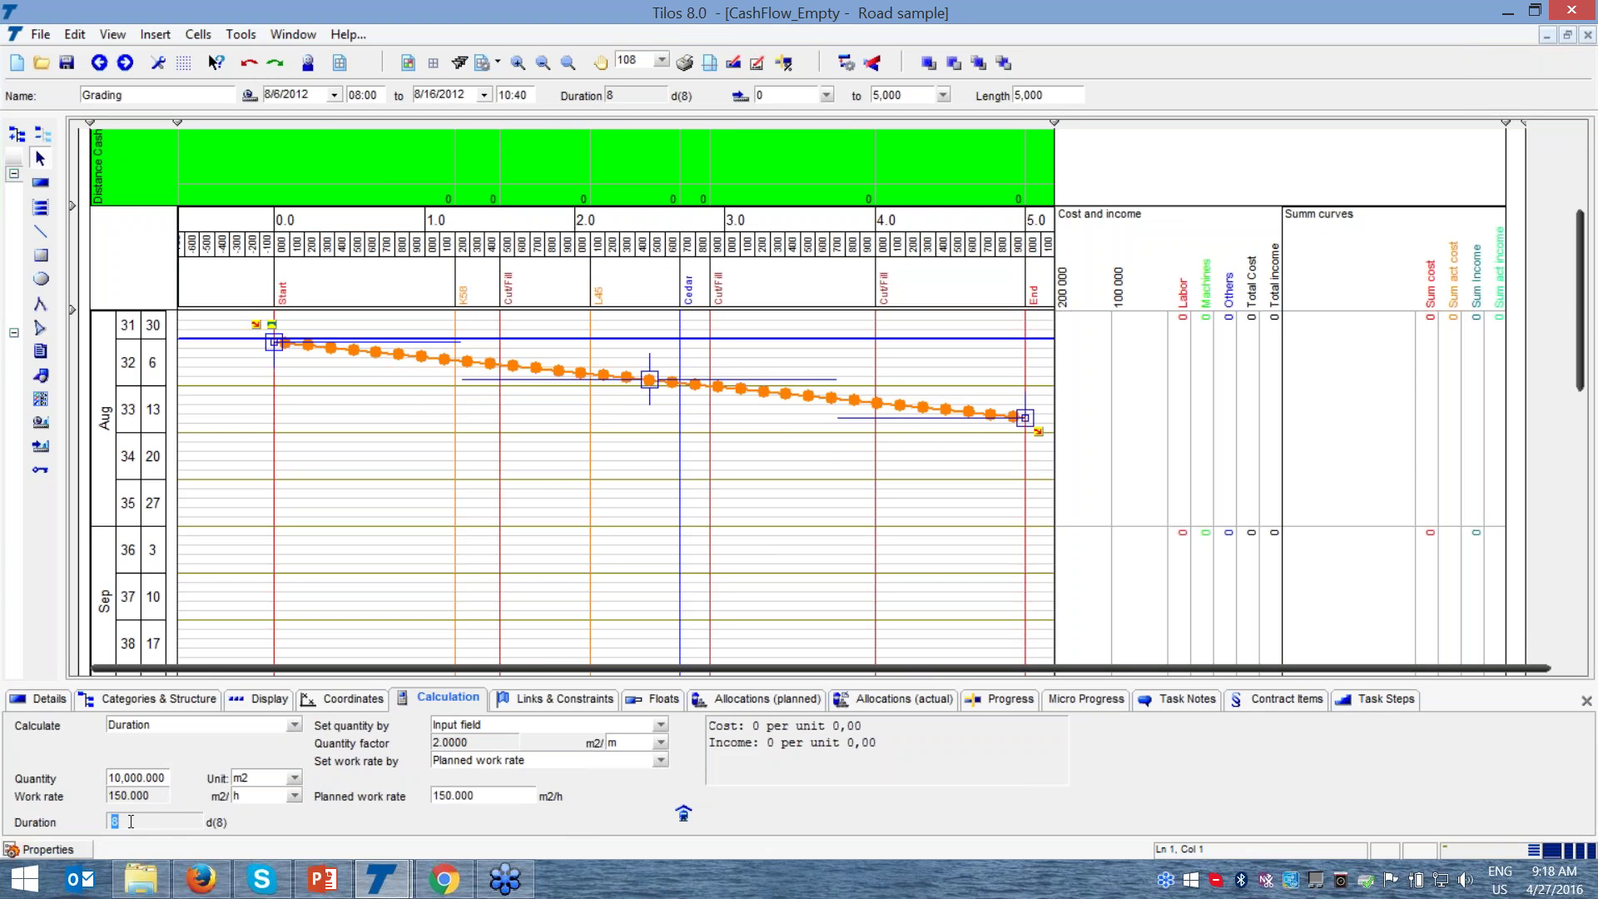
double_click(525, 802)
type("75")
double_click(121, 822)
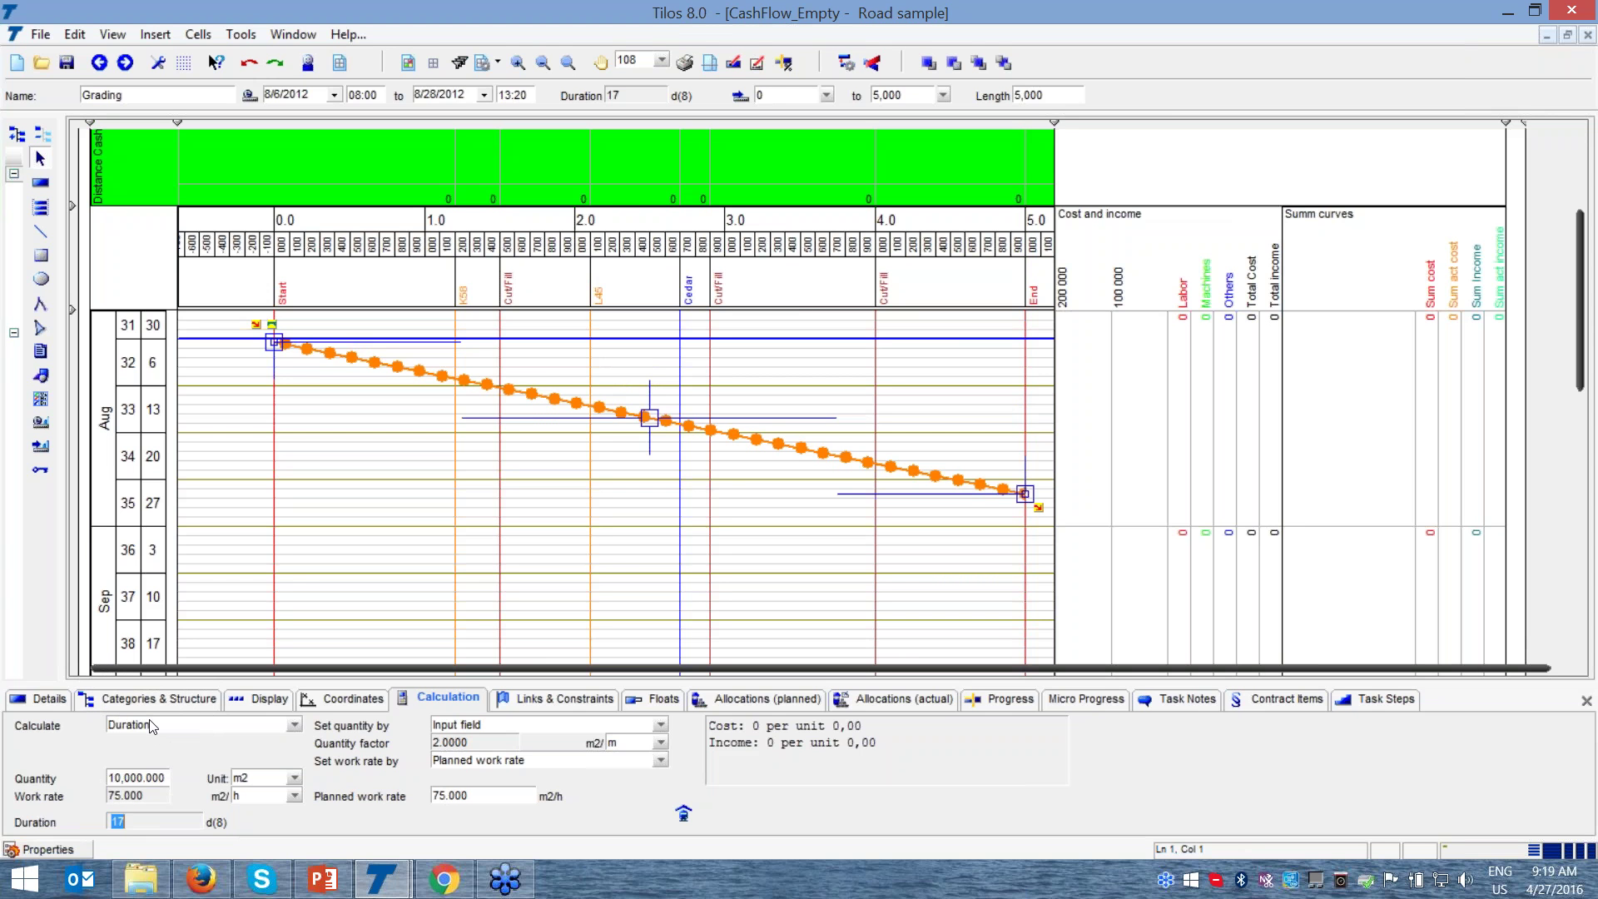
- Set the quantity to 20,000 m2 and the planned work rate to 100 m2/h
double_click(164, 777)
type("20000")
key("Tab")
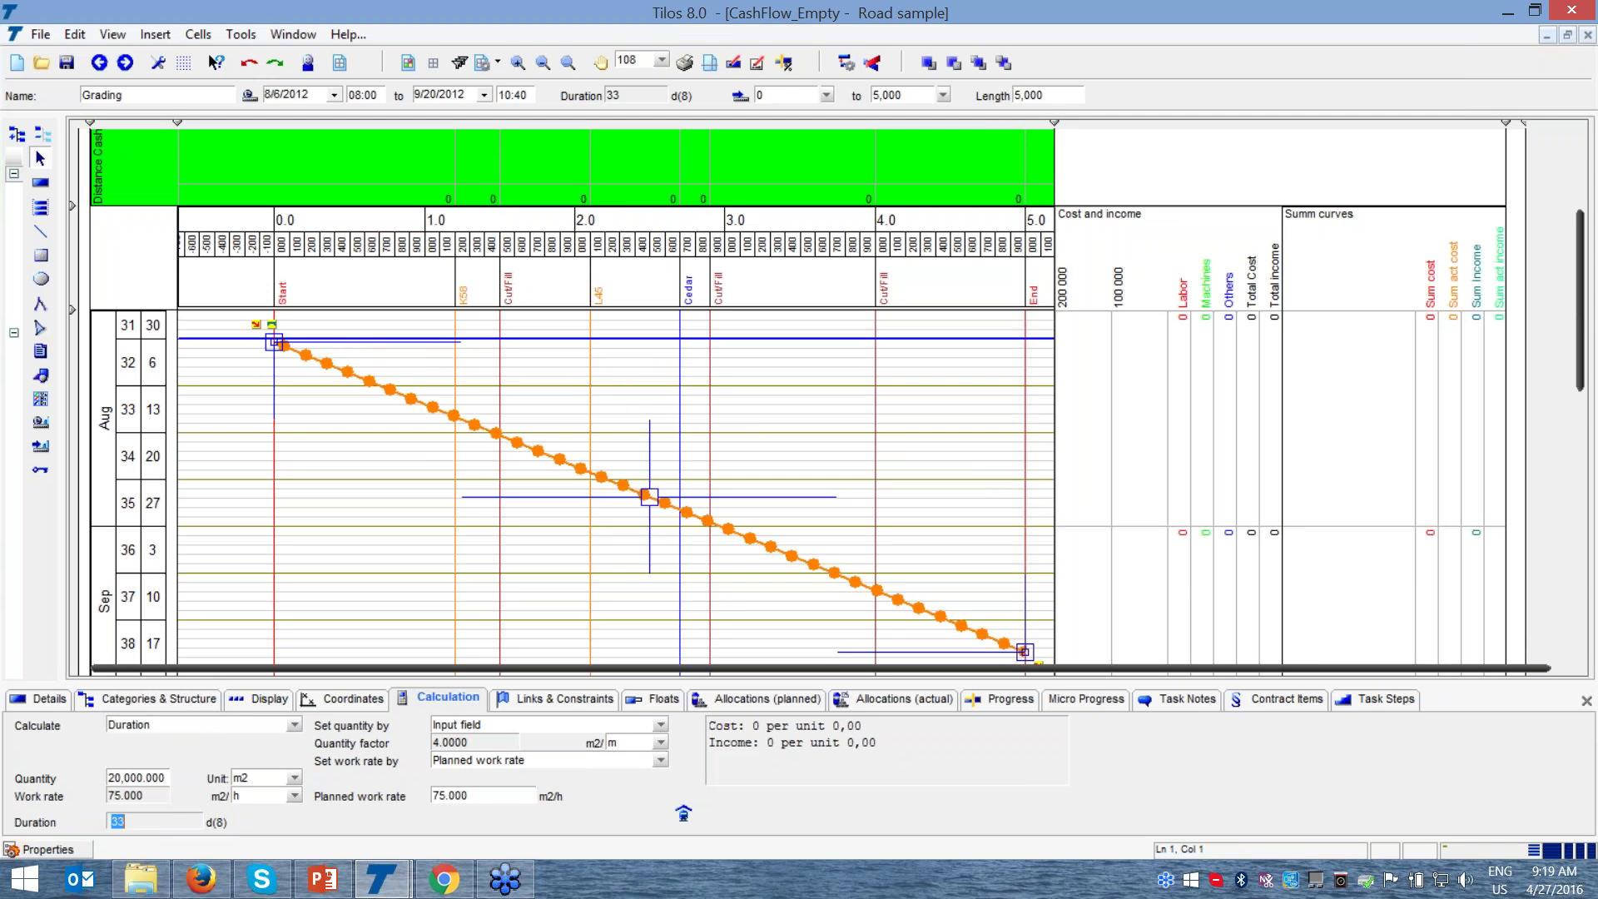
left_click(475, 799)
type("100")
key("Return")
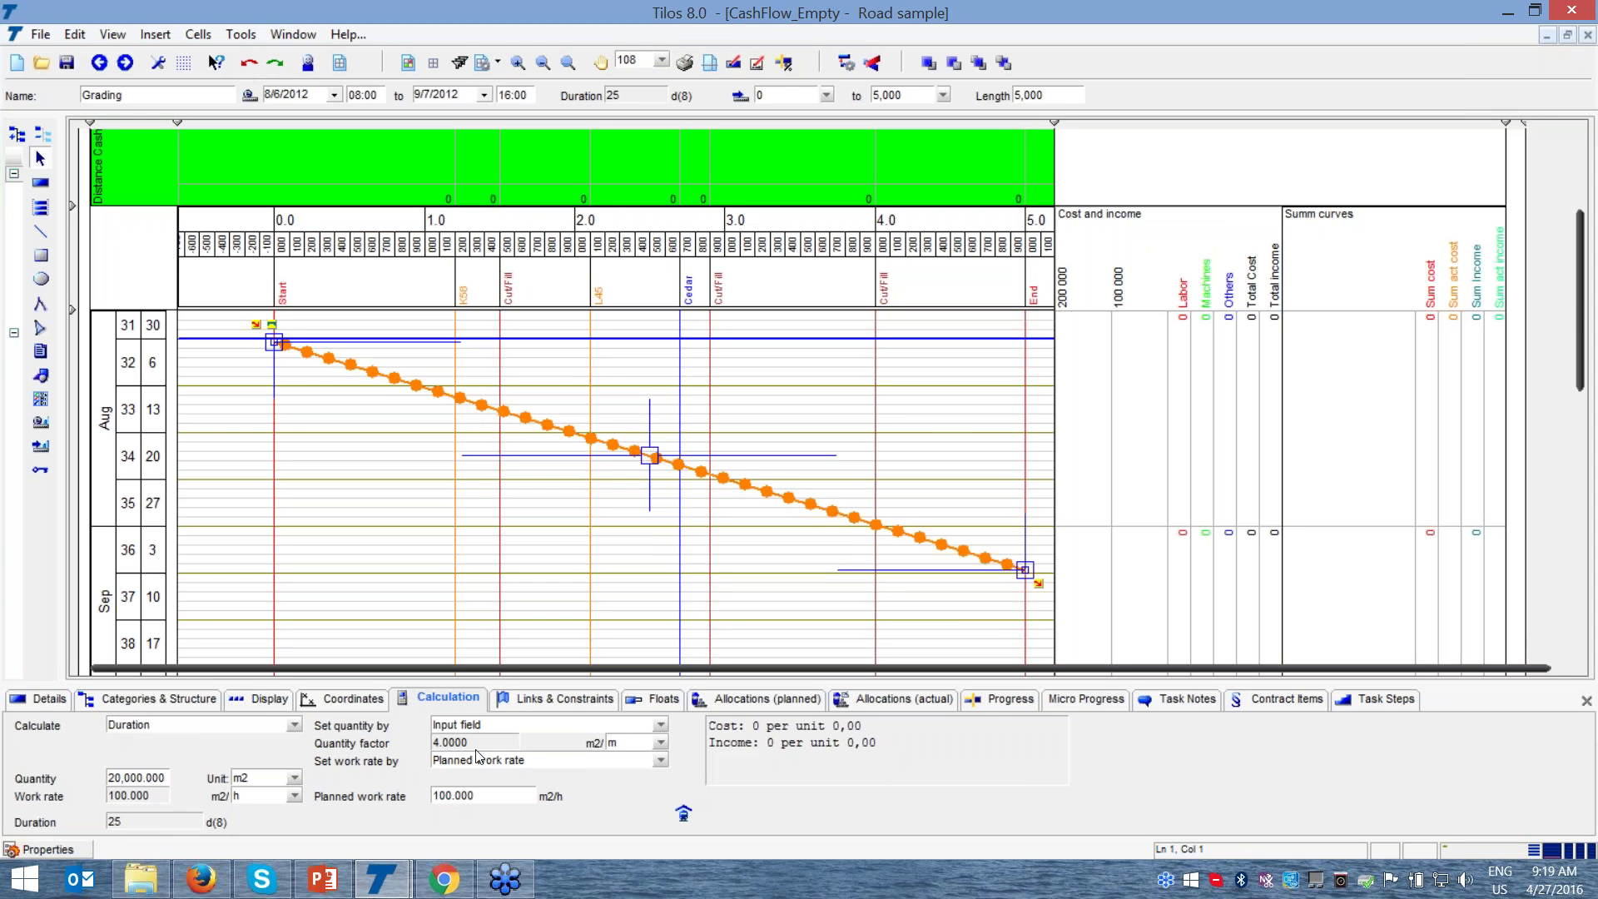
- Examine the cost and income lines in the Grading task's calculation summary
left_click_drag(872, 727, 713, 724)
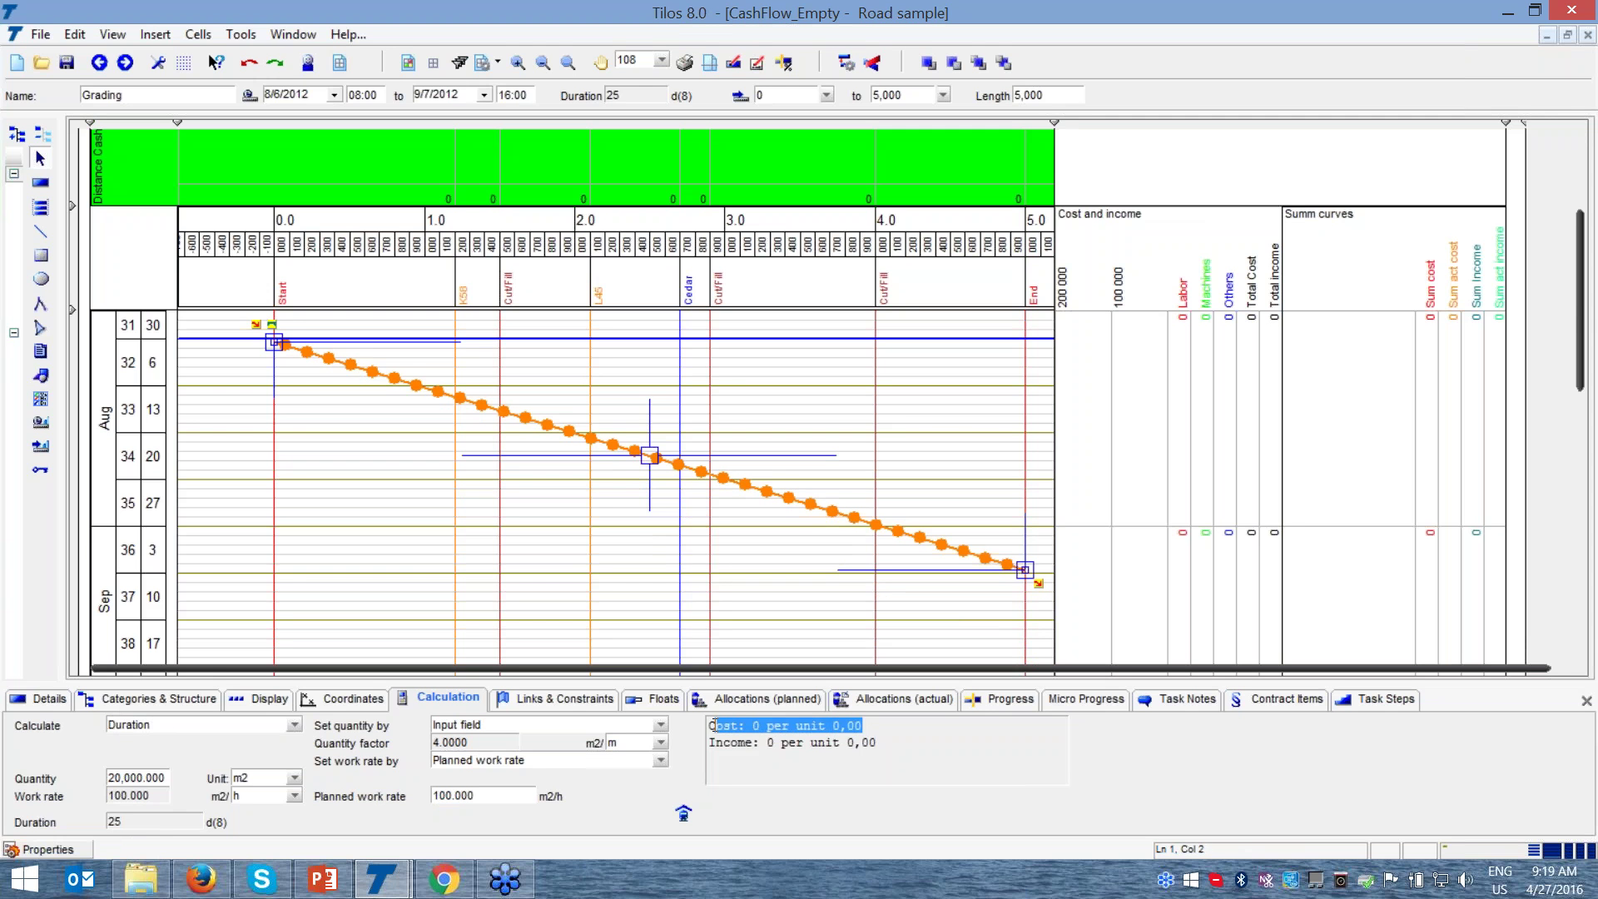
left_click_drag(876, 742, 708, 741)
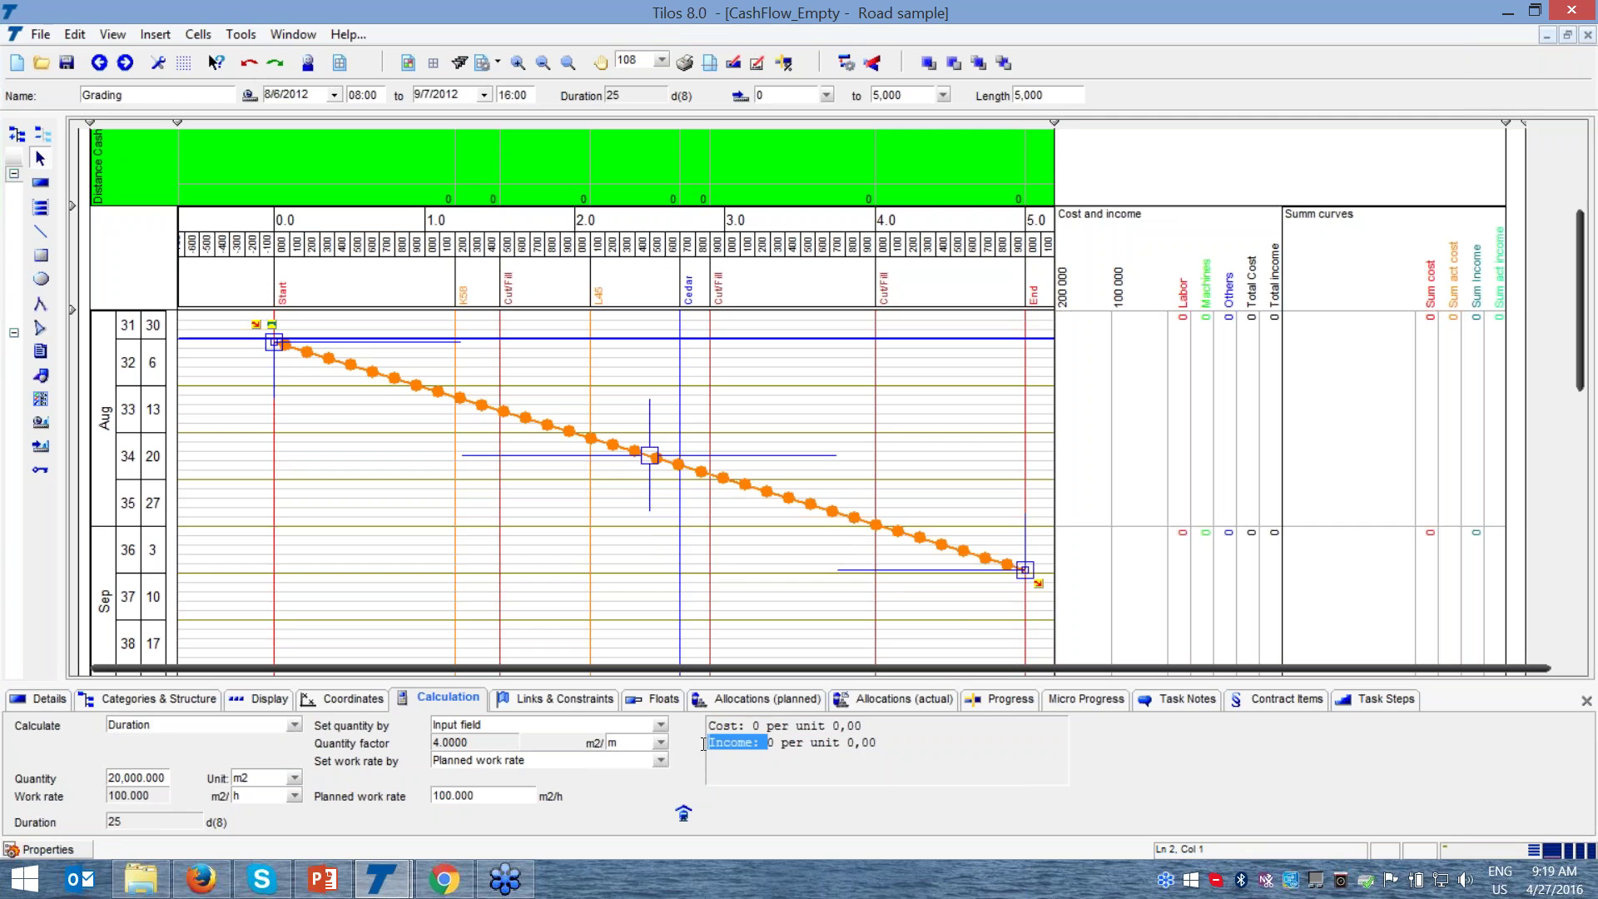
left_click_drag(767, 743, 780, 745)
left_click(866, 748)
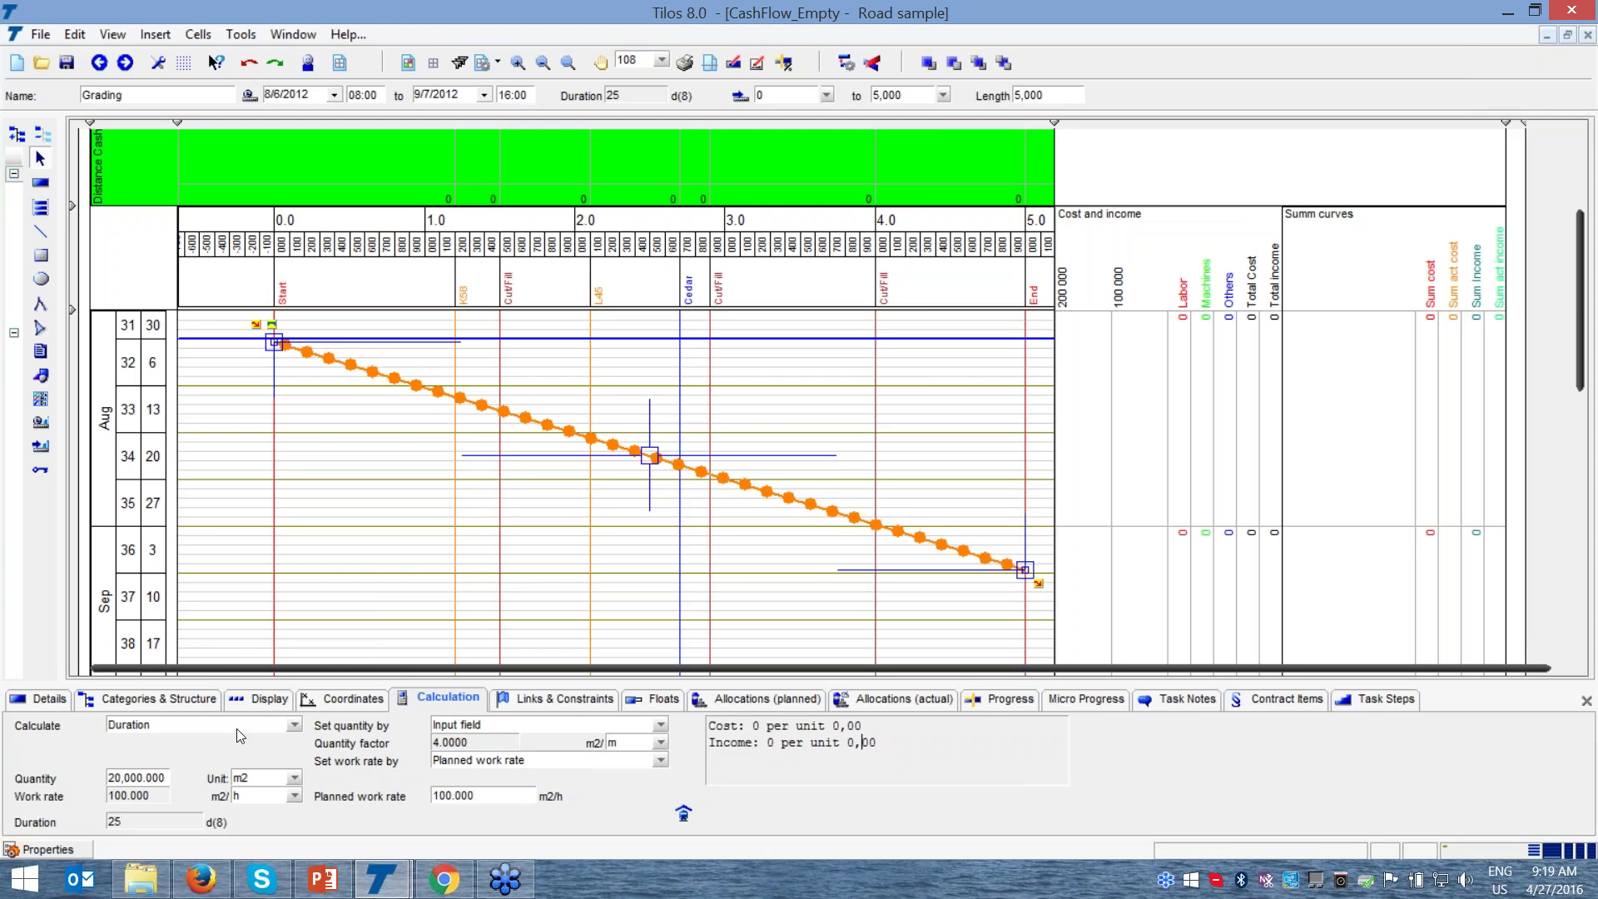
- Switch the calculation to Quantity, set the planned work rate to 50 m2/h and check the recalculated quantity
left_click(297, 726)
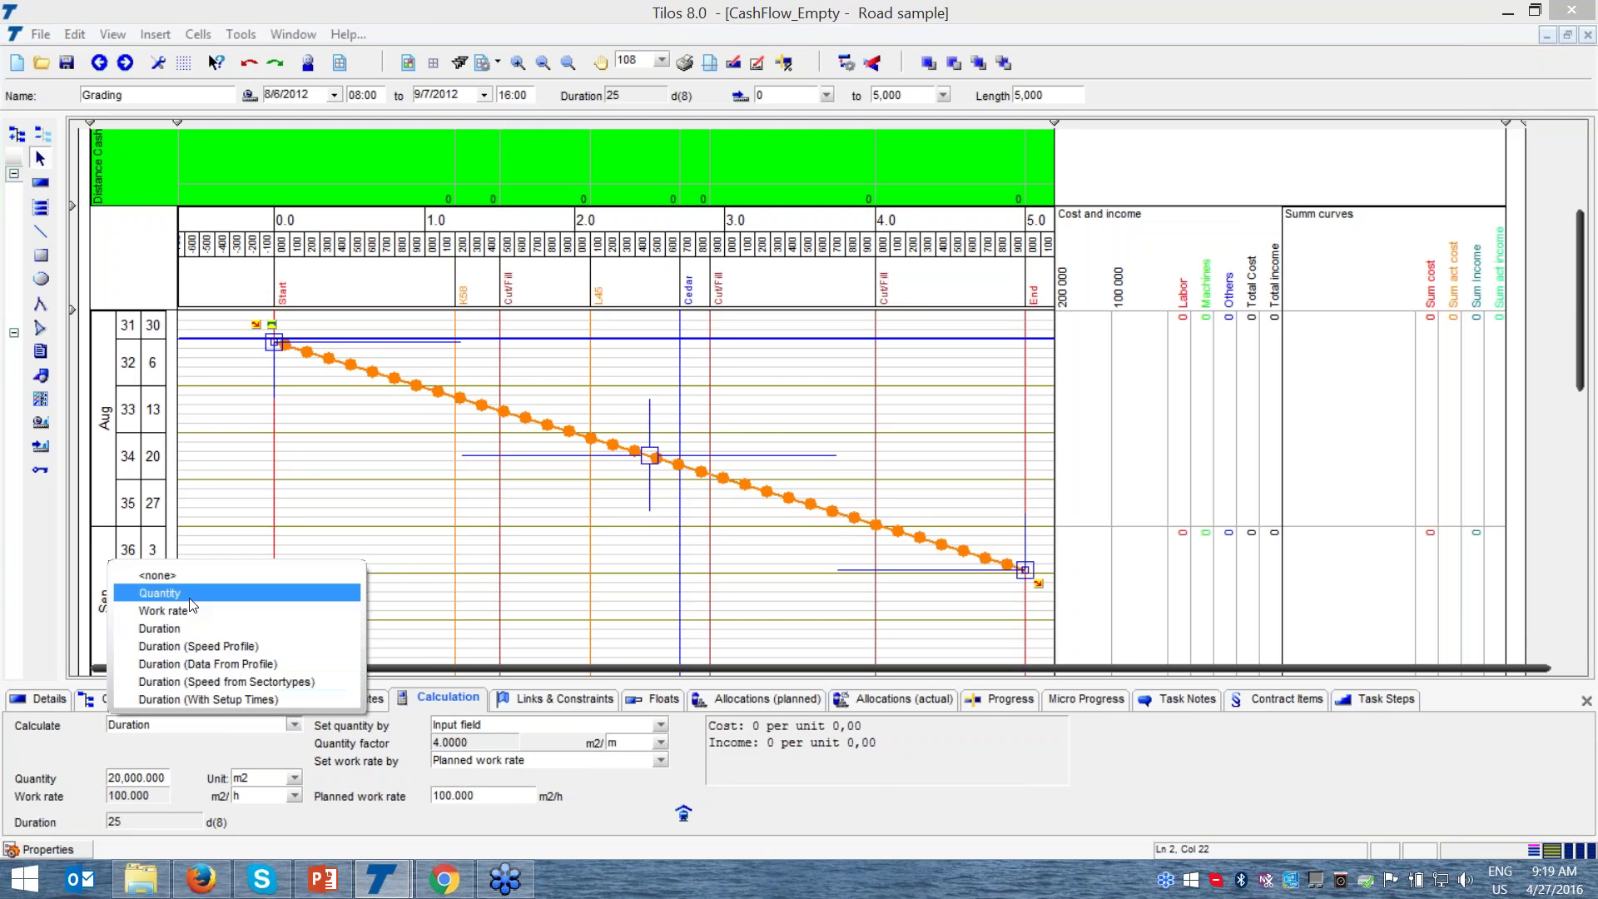
left_click(191, 592)
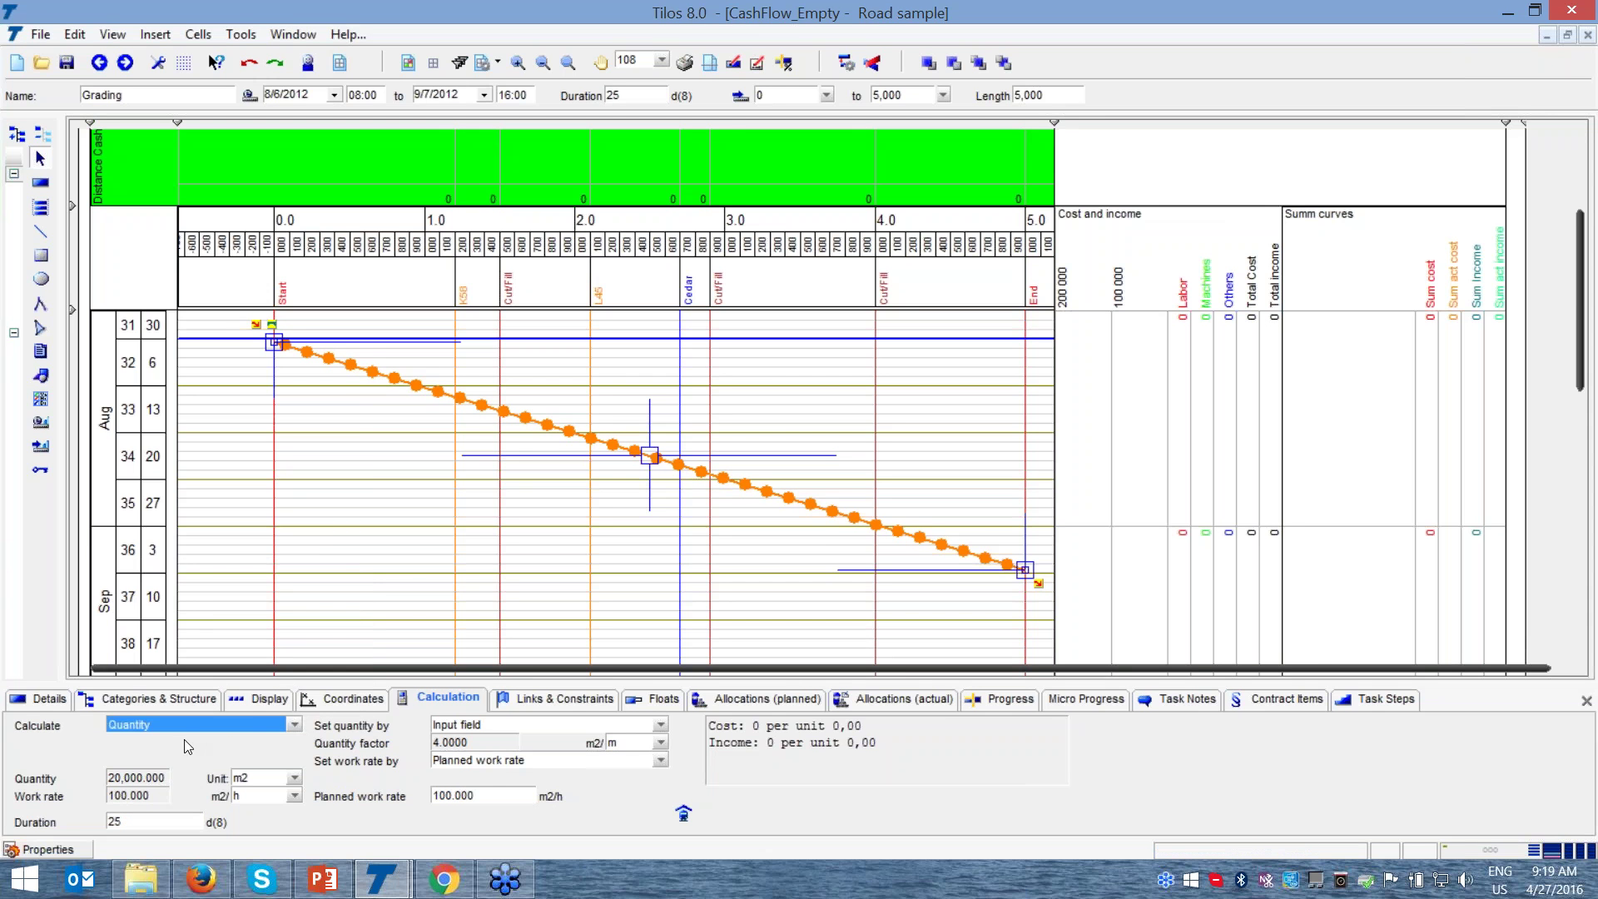
double_click(155, 780)
left_click_drag(124, 778, 169, 779)
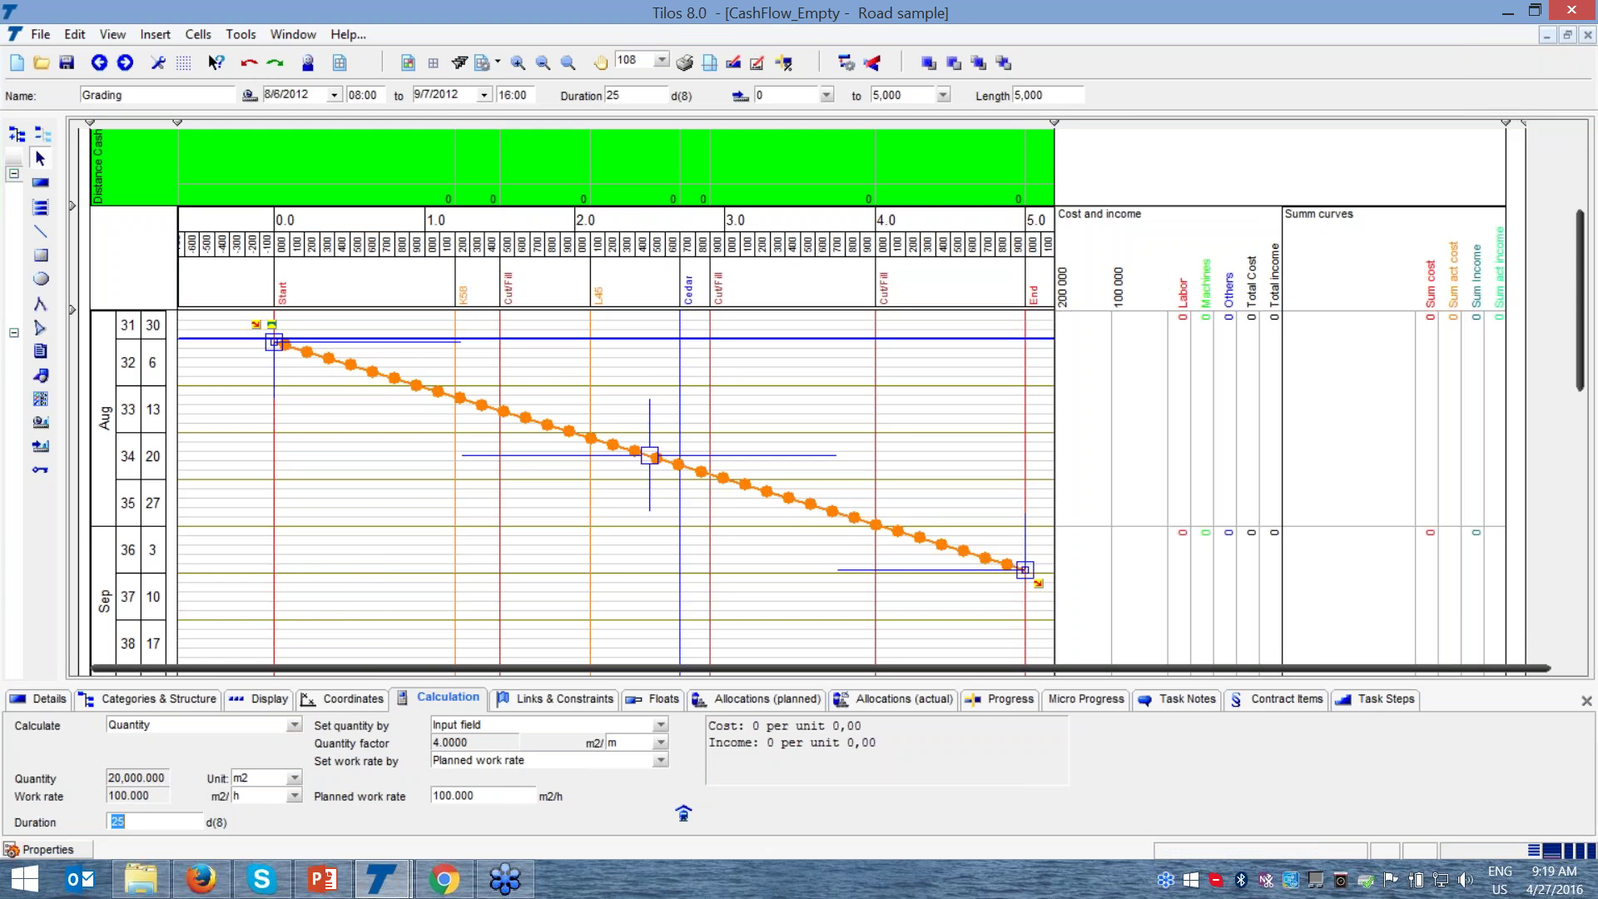
left_click(509, 797)
type("50")
left_click(143, 823)
left_click(127, 783)
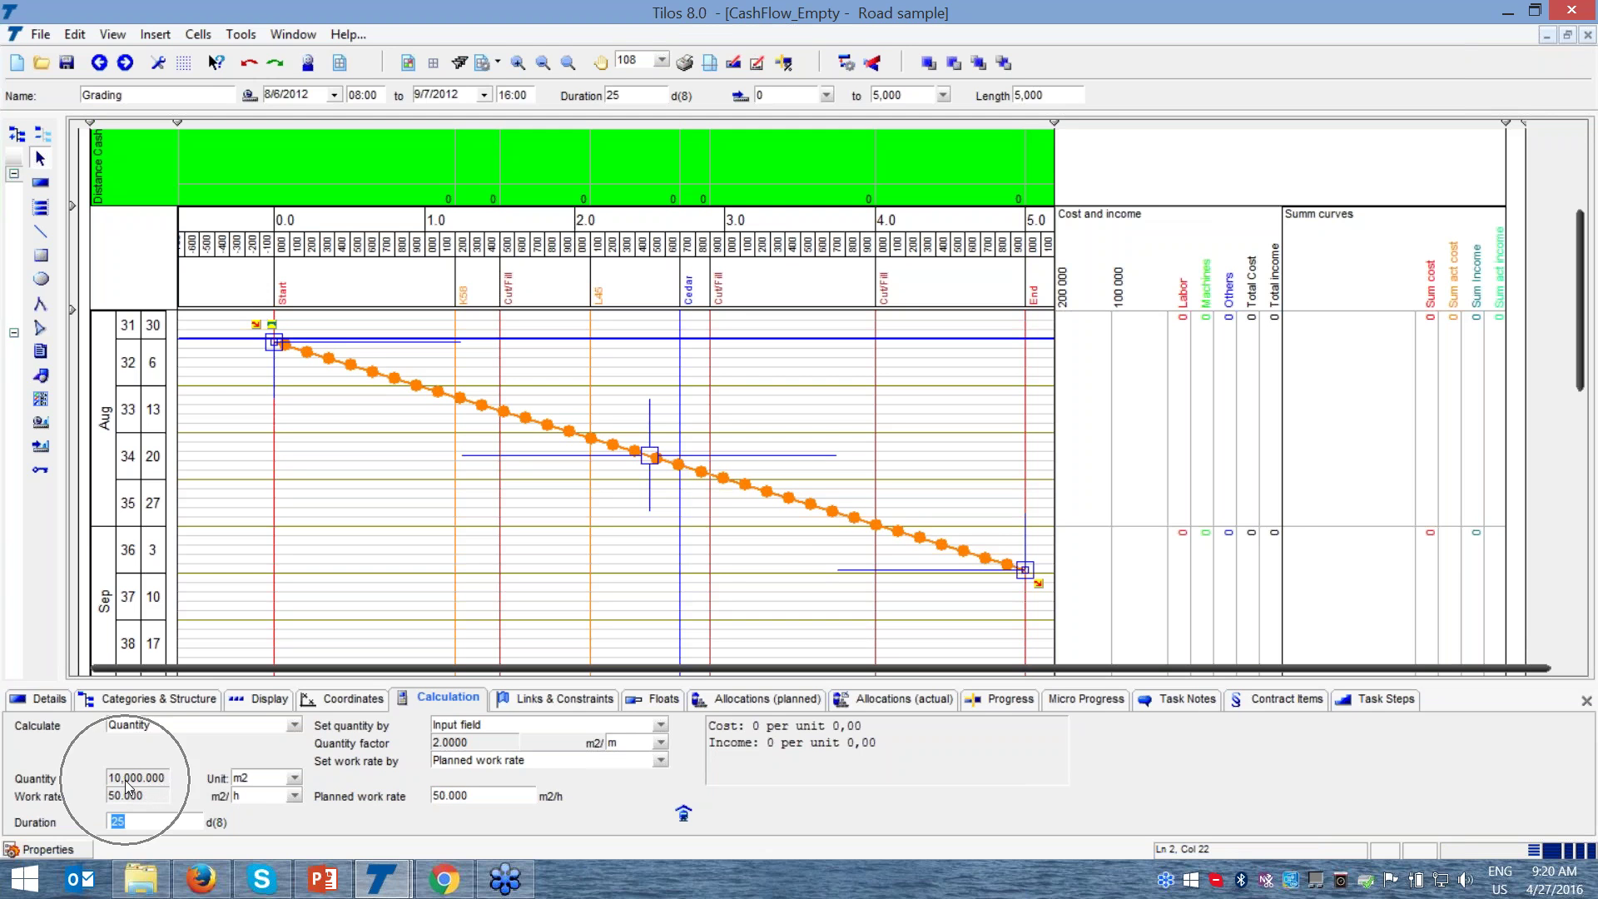
left_click(134, 822)
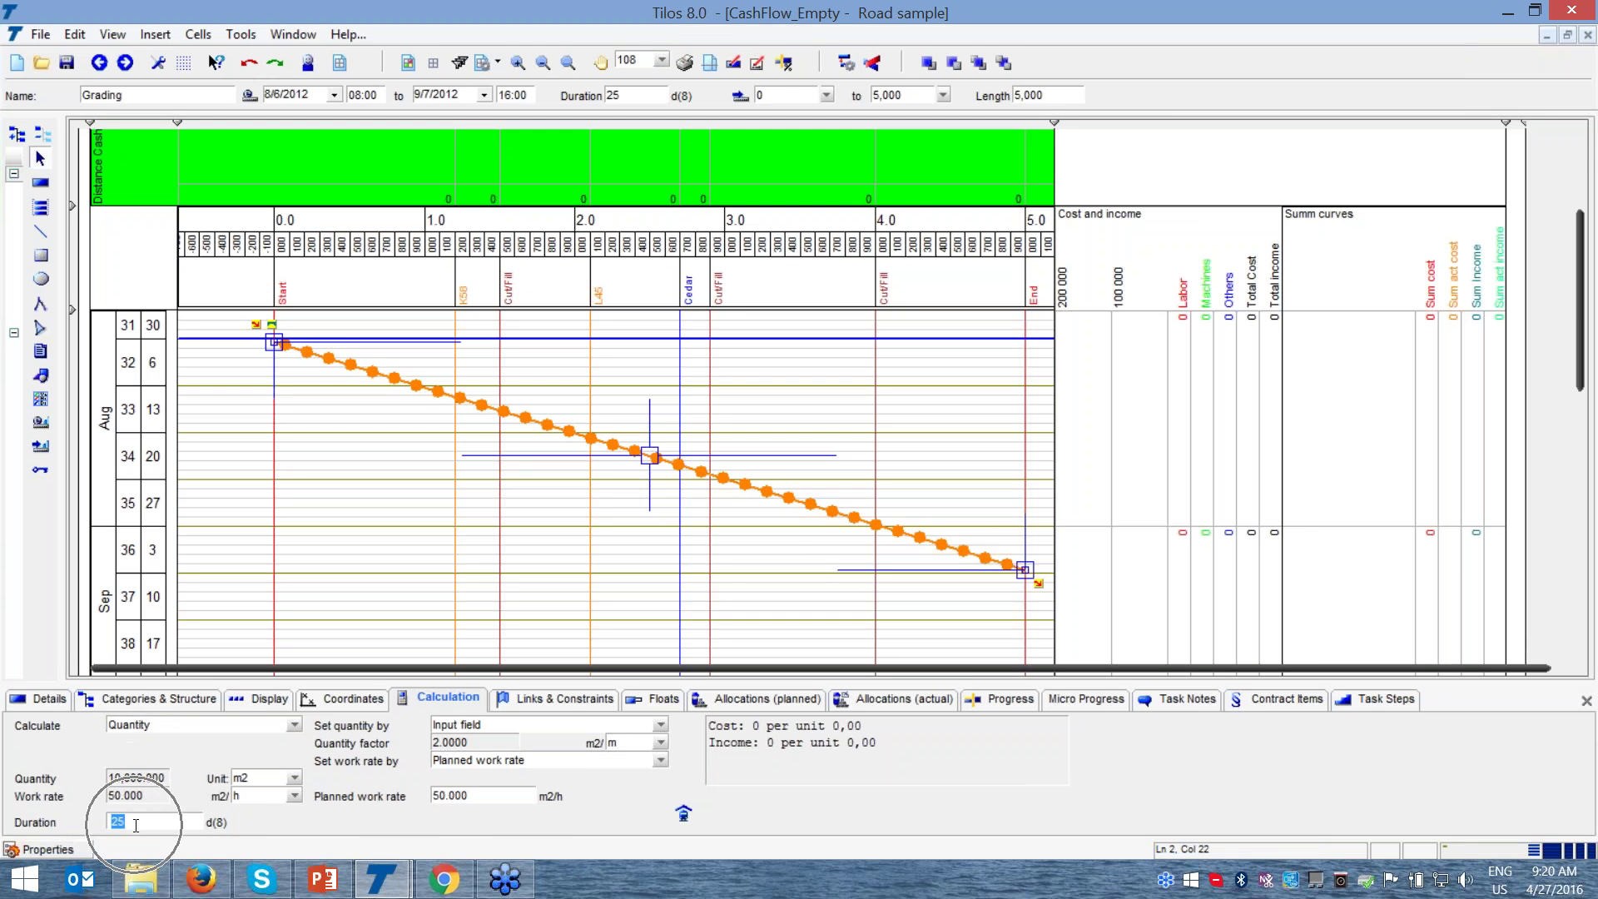
left_click(464, 793)
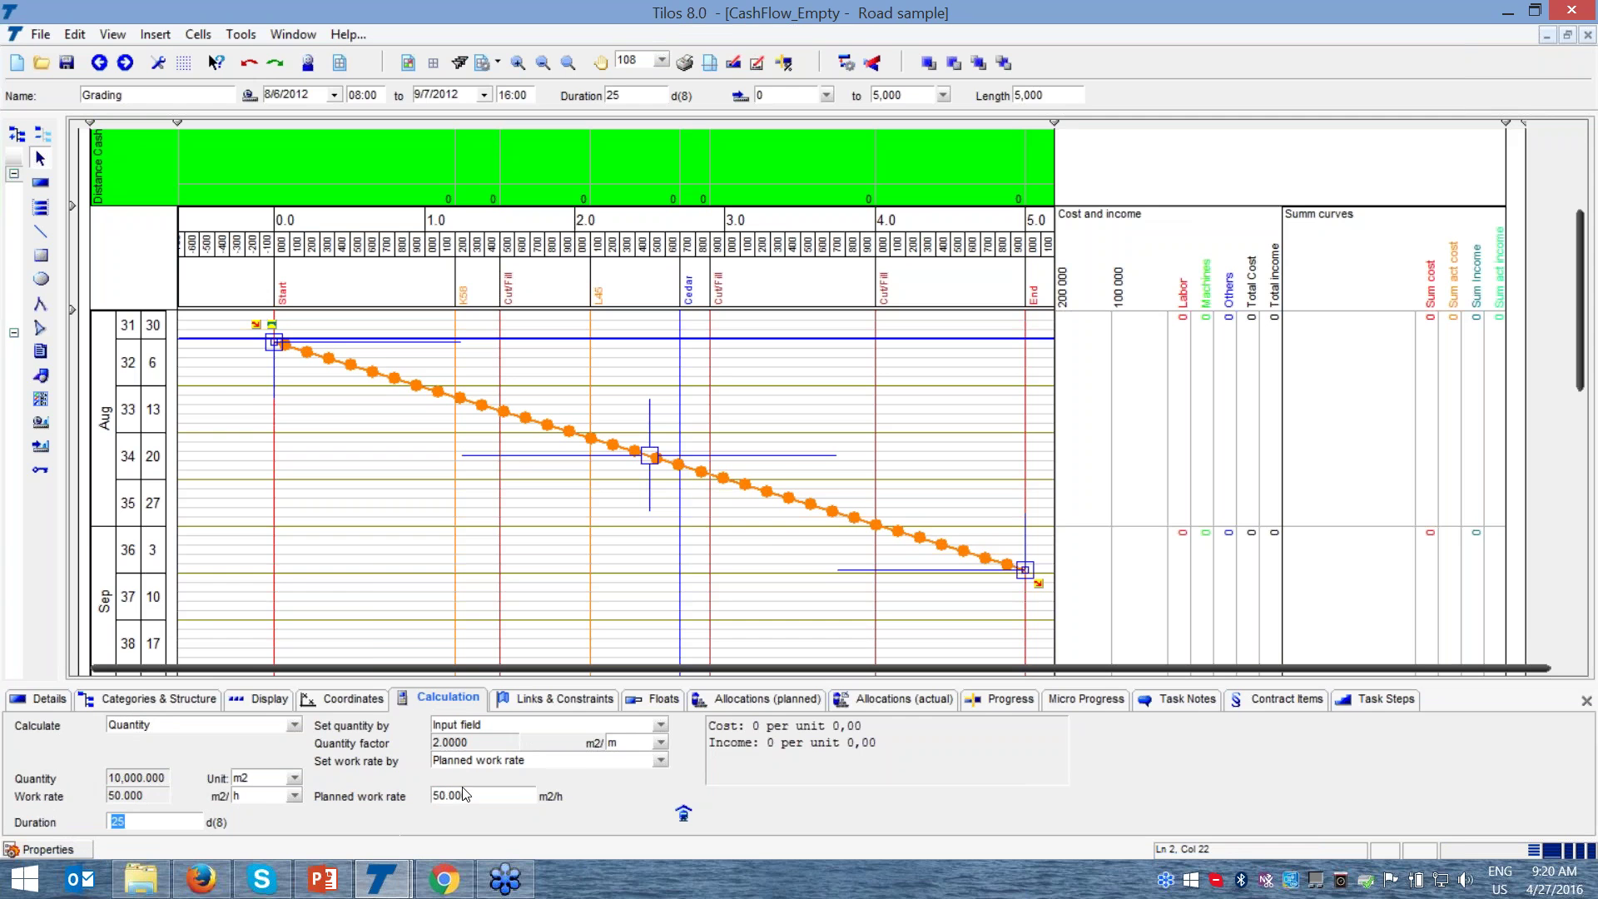
- Switch the calculation to Work rate, set the duration to 5 days and review the work rate and its time units
left_click(294, 726)
left_click(183, 616)
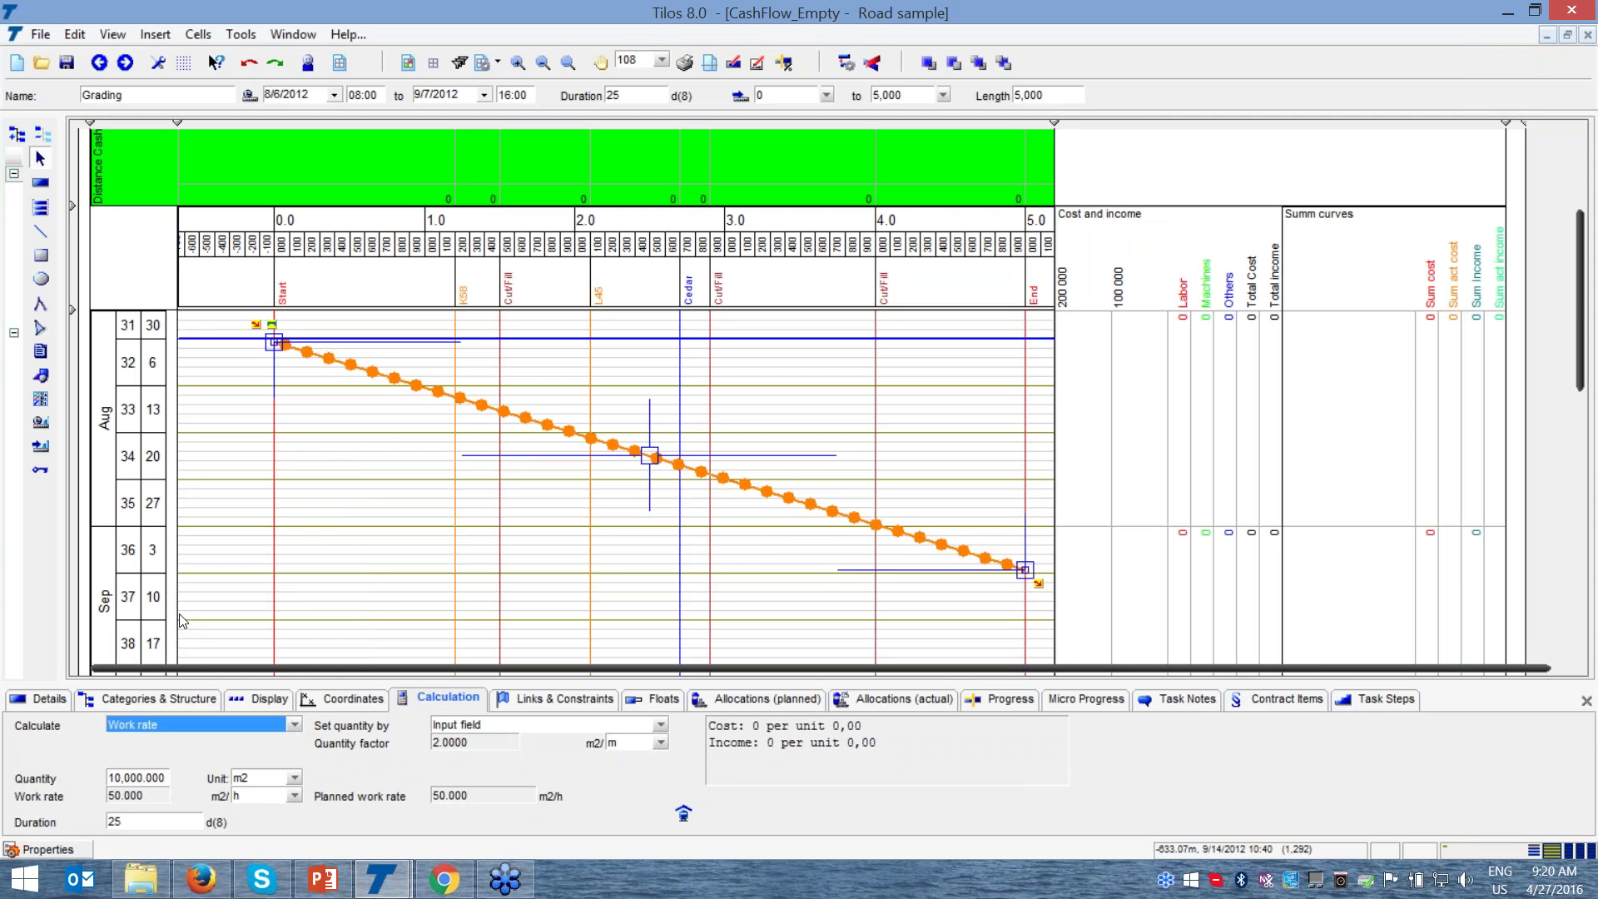
left_click(144, 770)
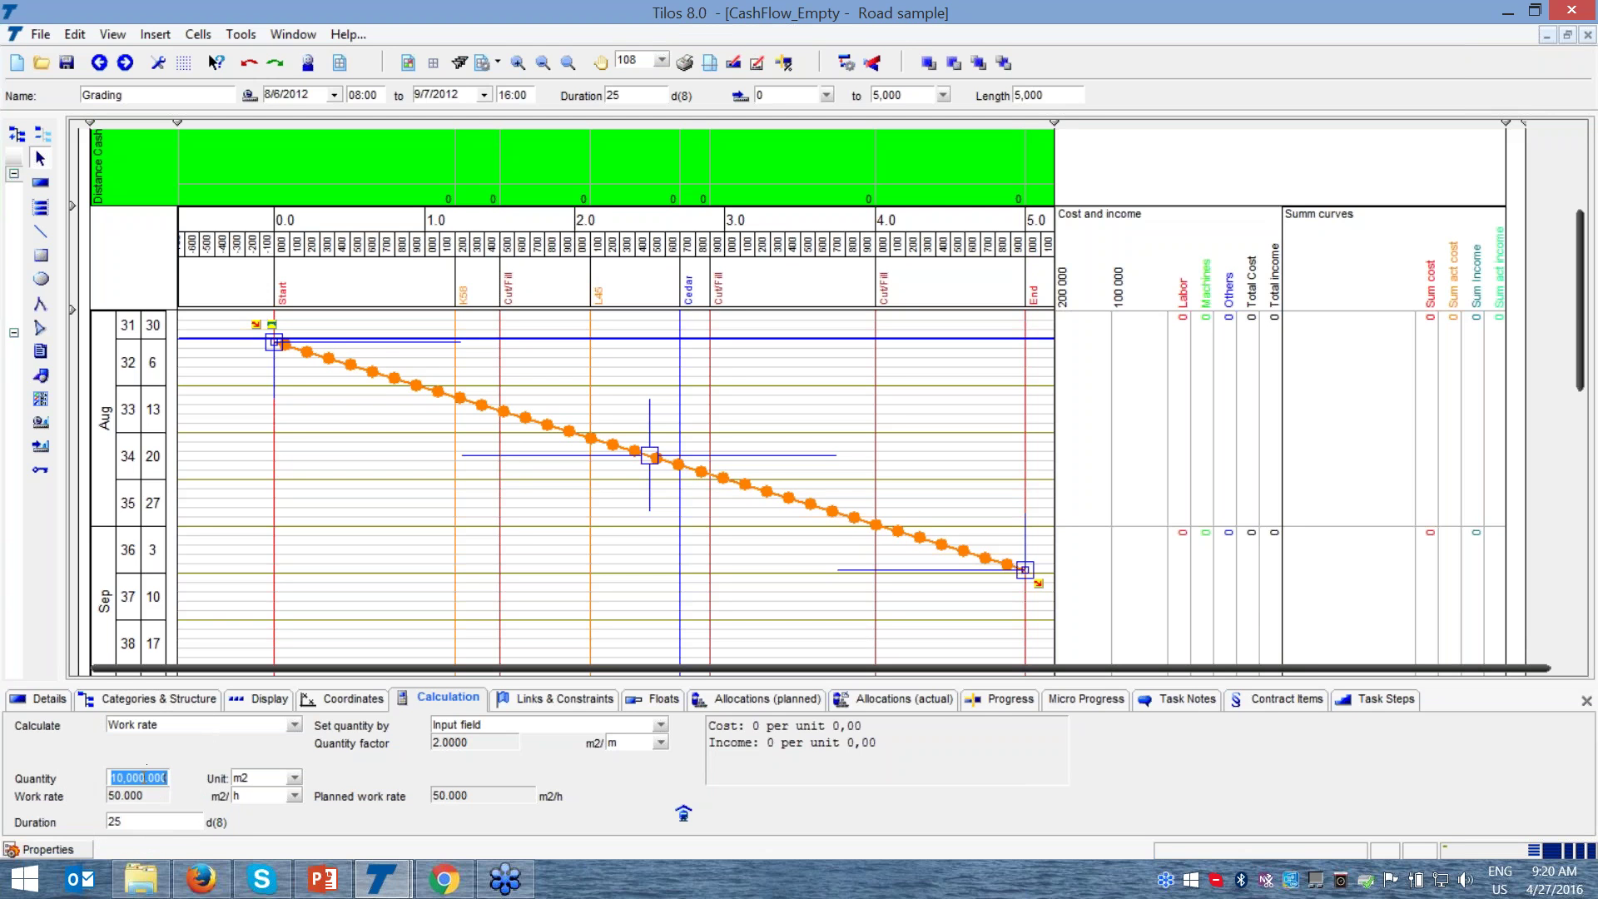
left_click(136, 821)
left_click(456, 796)
left_click(151, 780)
left_click(170, 819)
type("5")
left_click(448, 796)
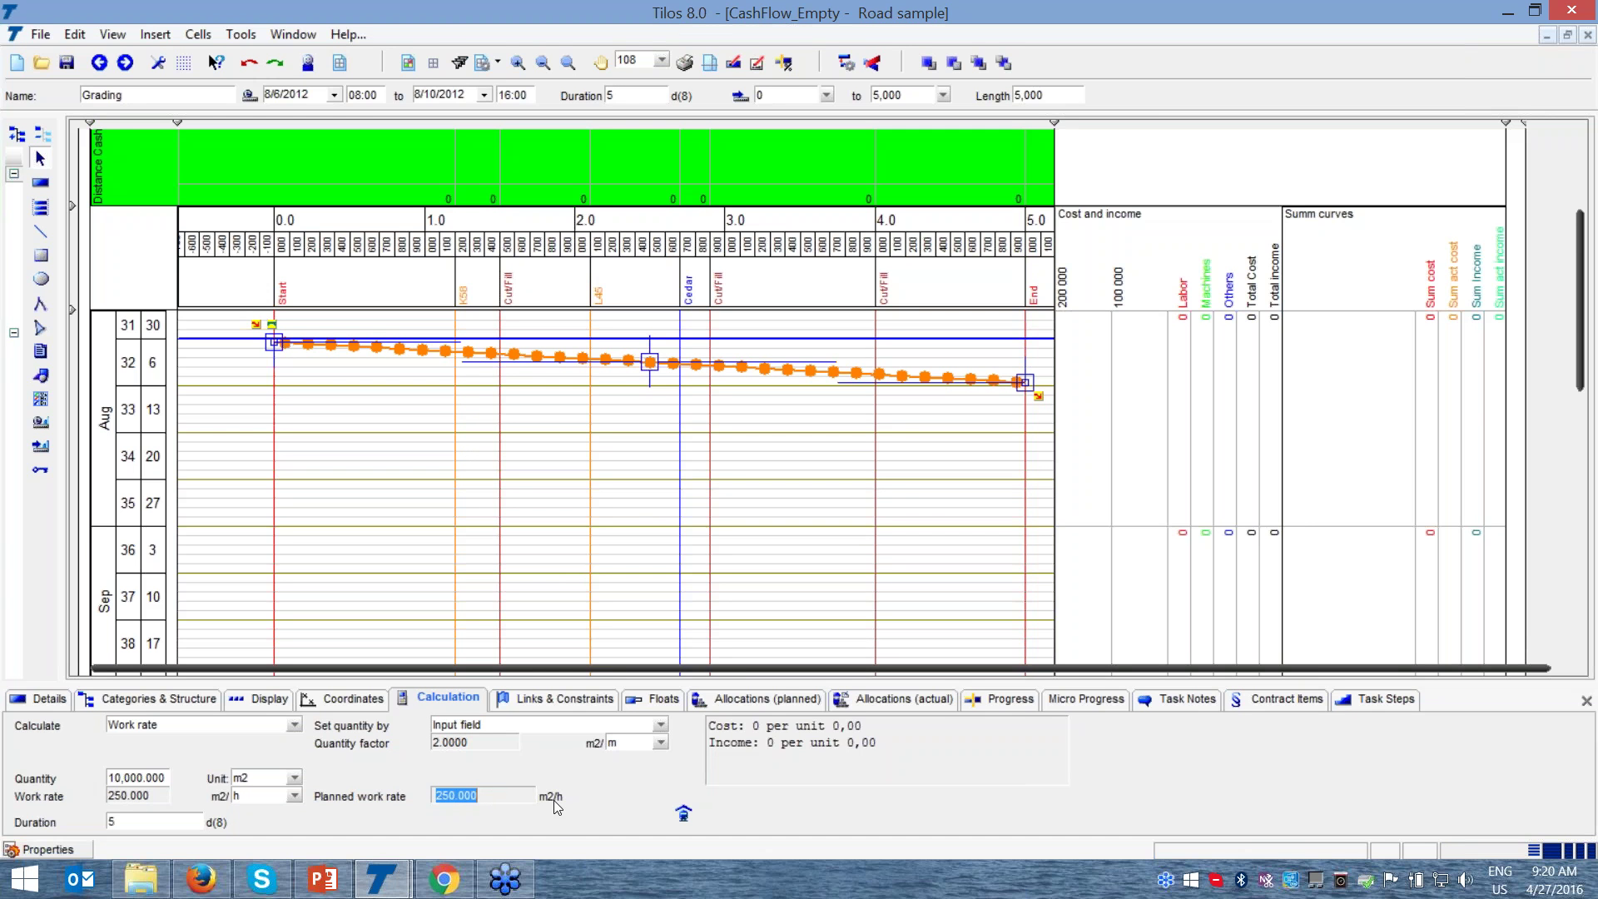
left_click(296, 796)
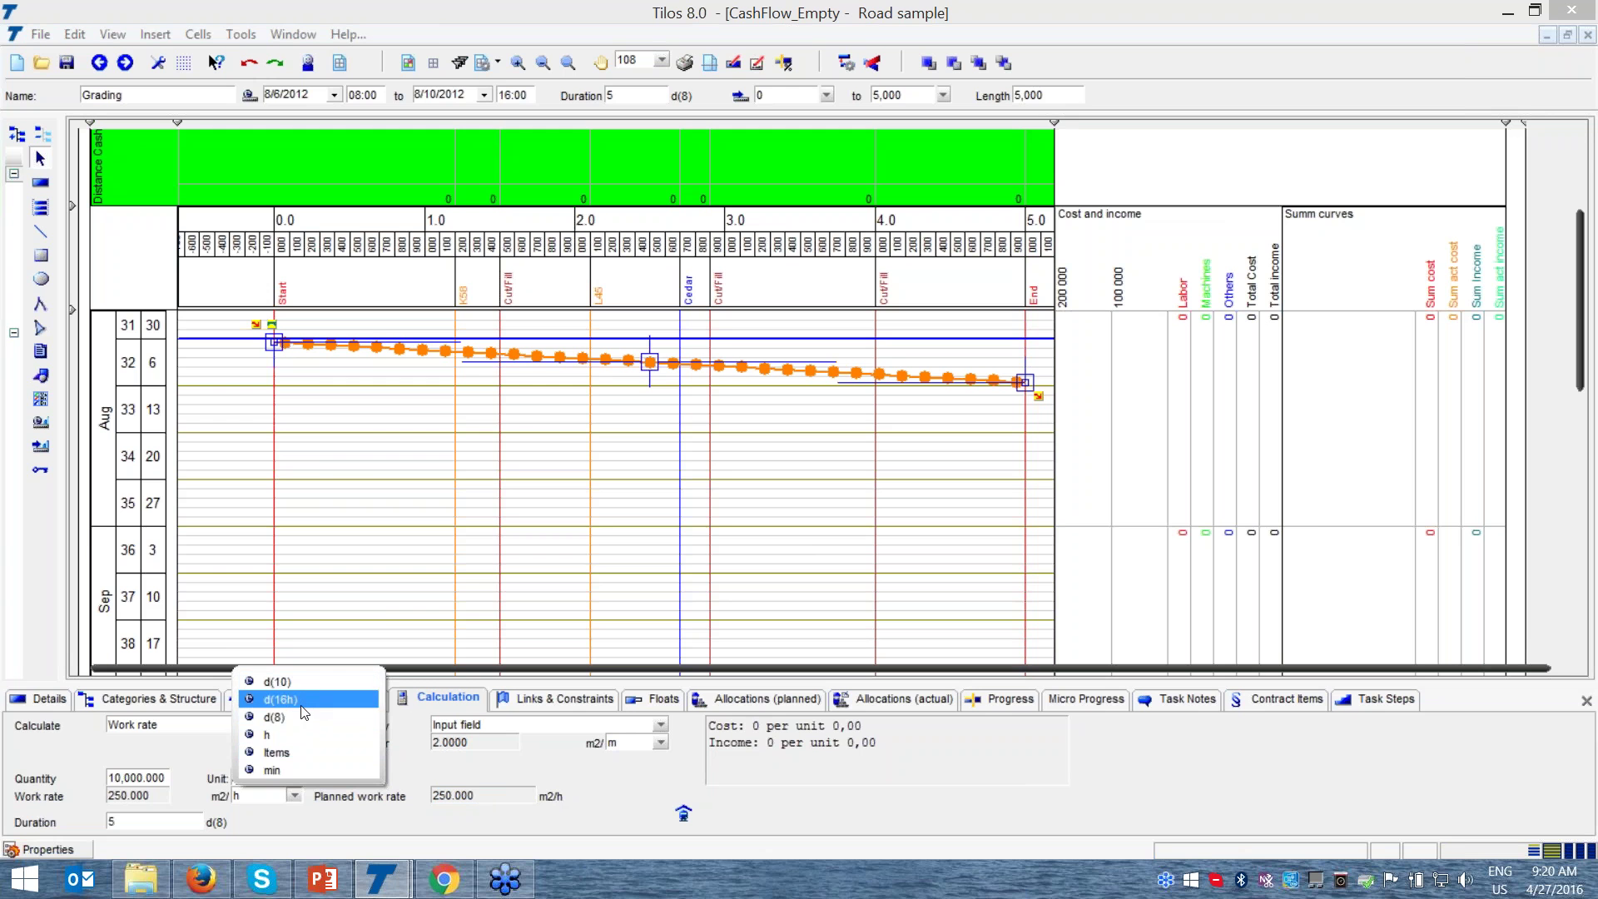
left_click(418, 819)
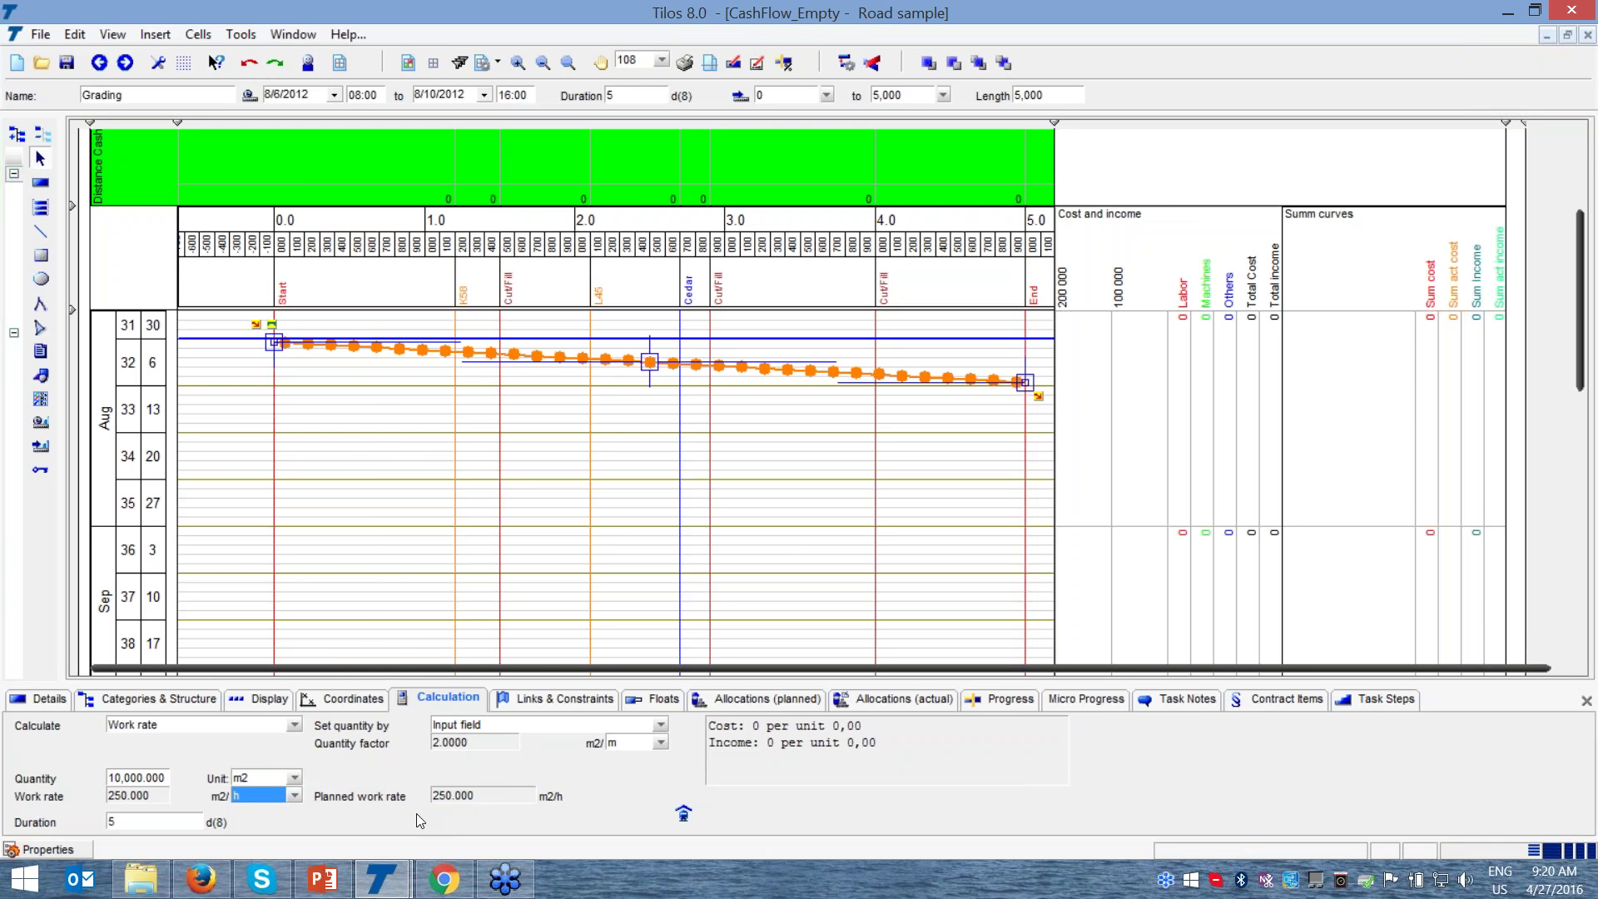
- Set the calculation method to <none> and the planned work rate to 100 m2/h
left_click(293, 724)
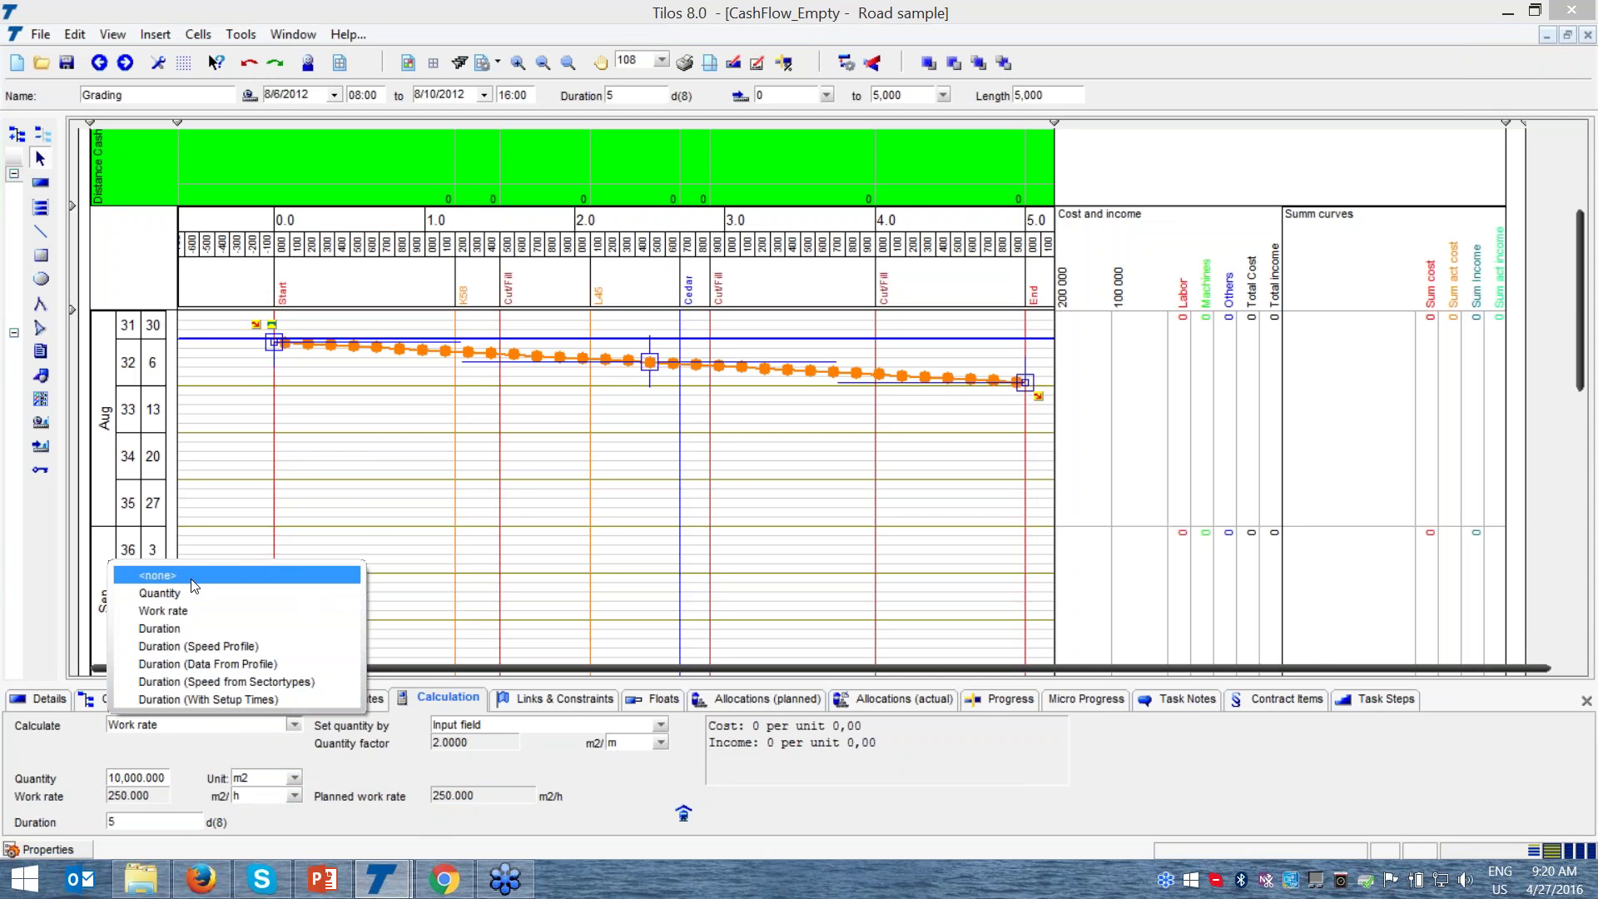
left_click(239, 575)
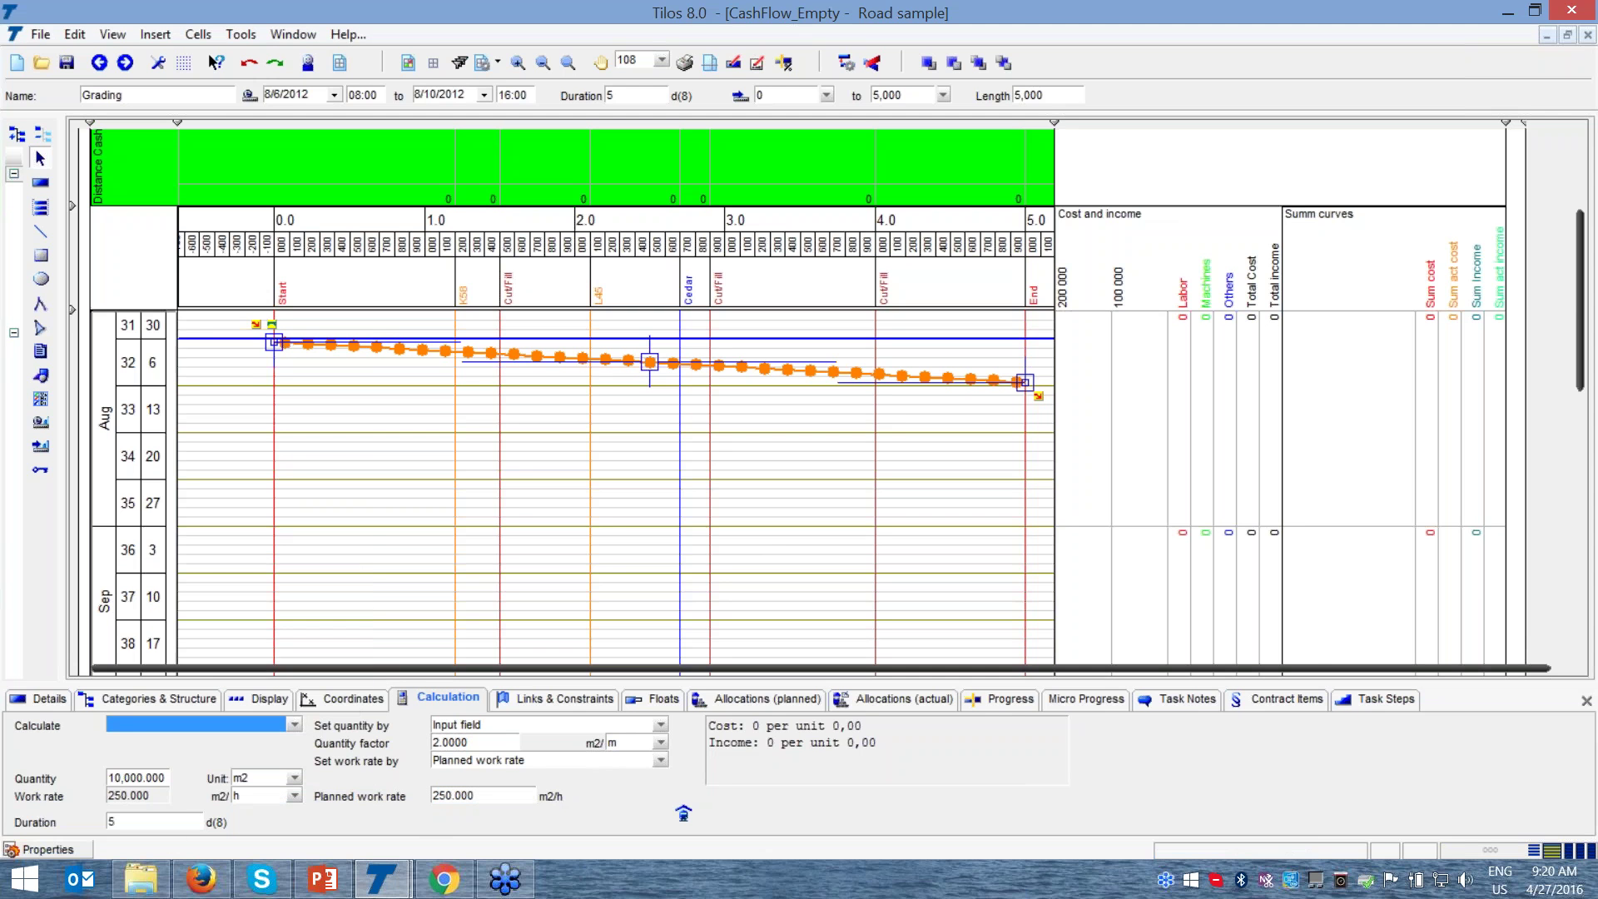
double_click(158, 780)
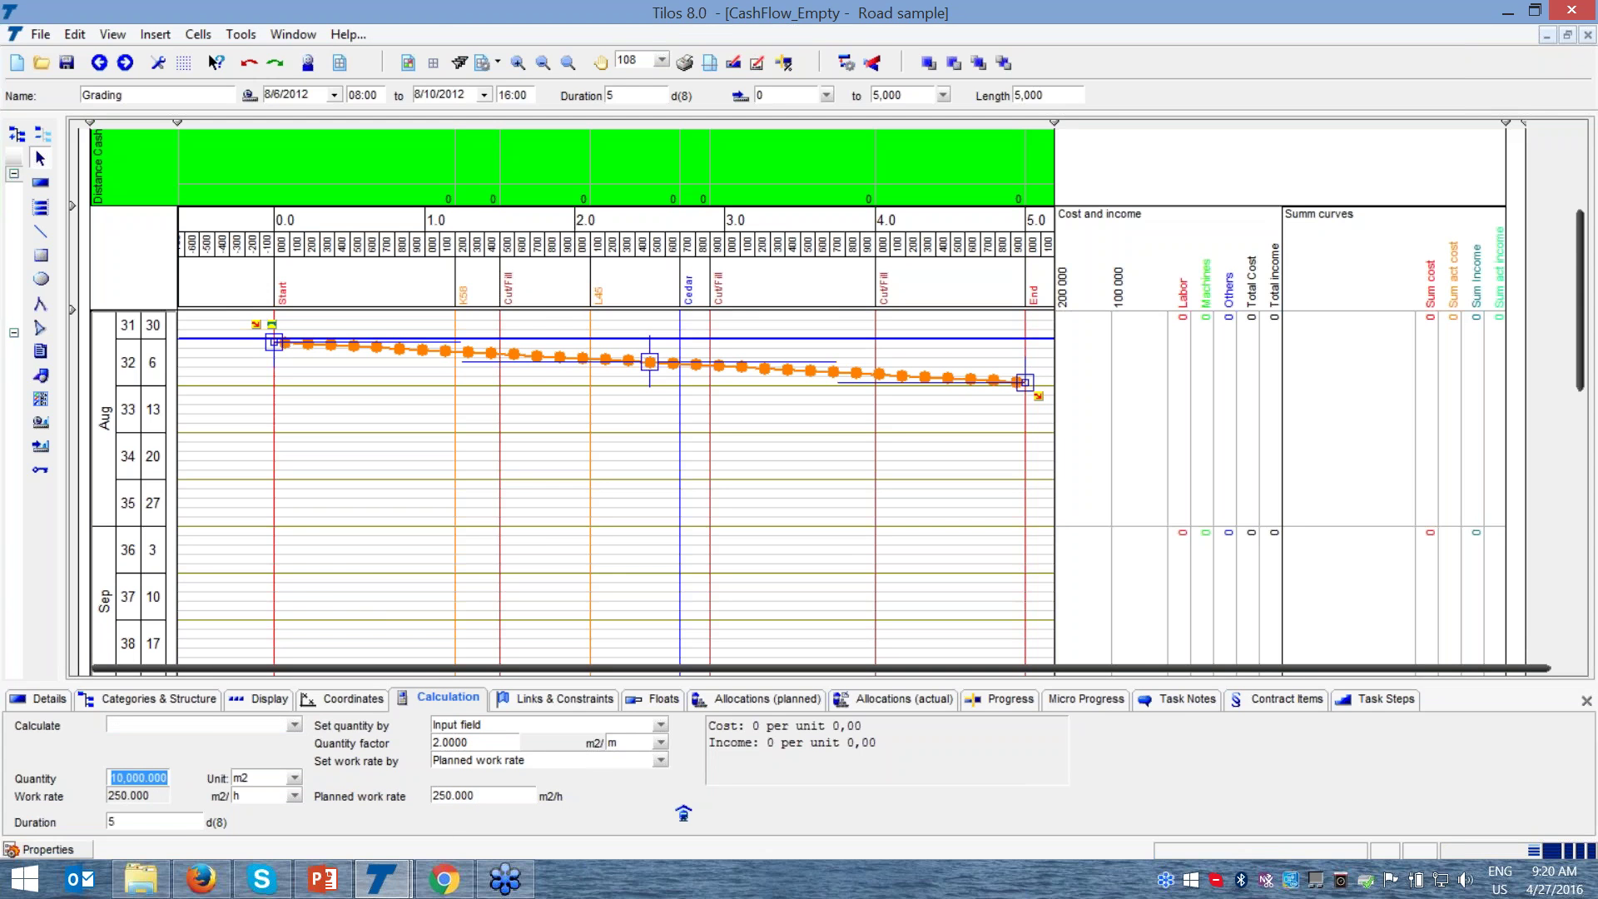
double_click(457, 797)
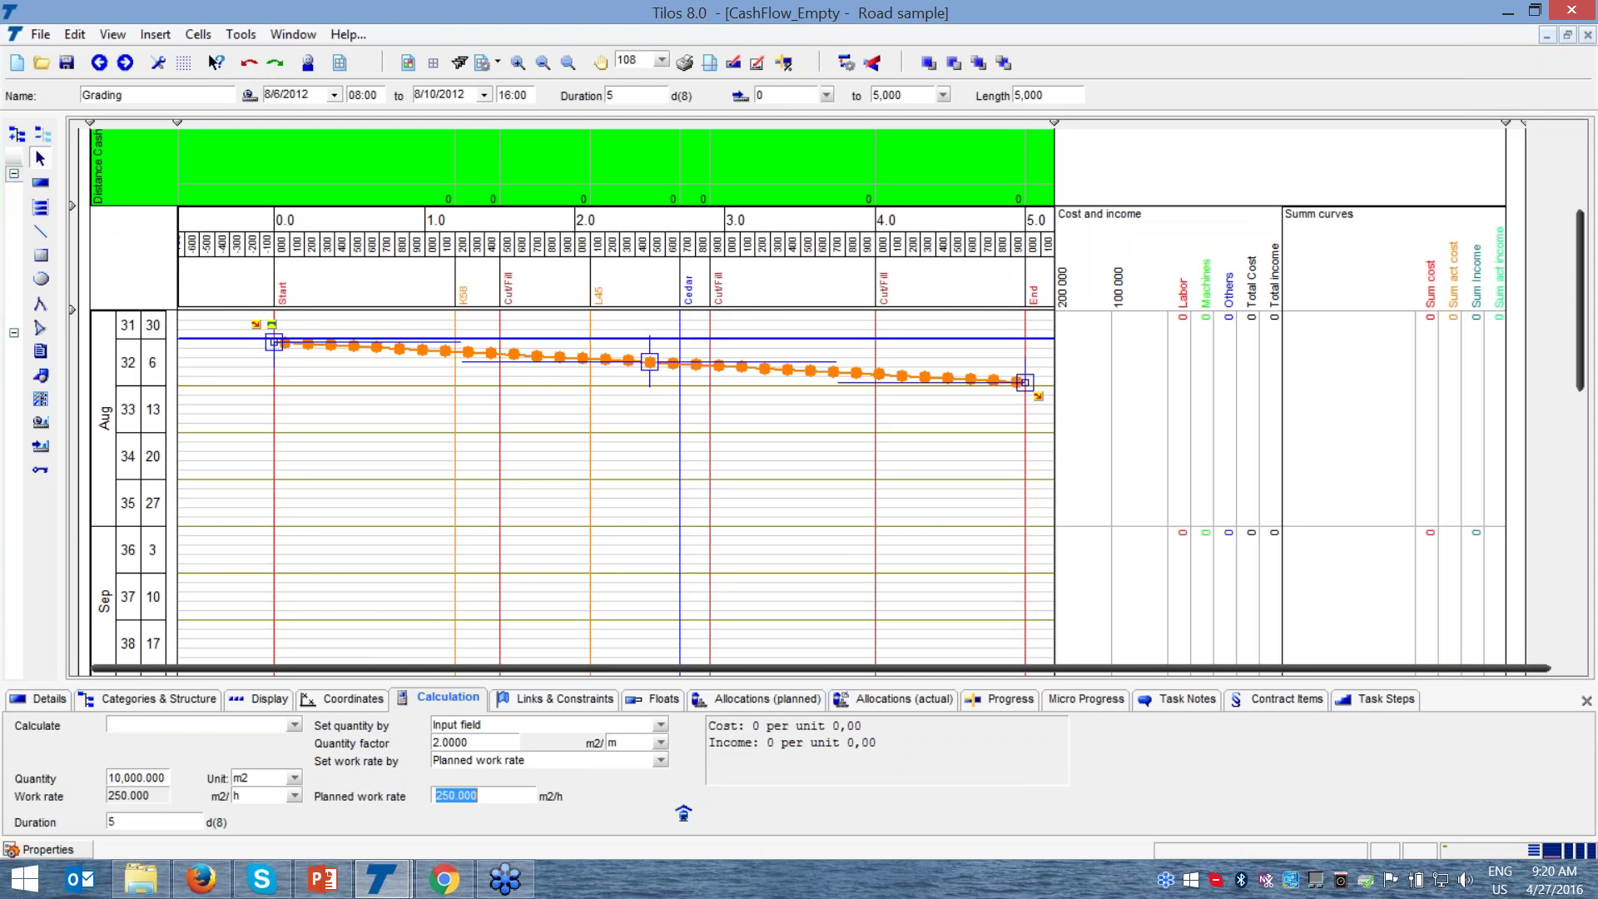
type("100")
double_click(194, 821)
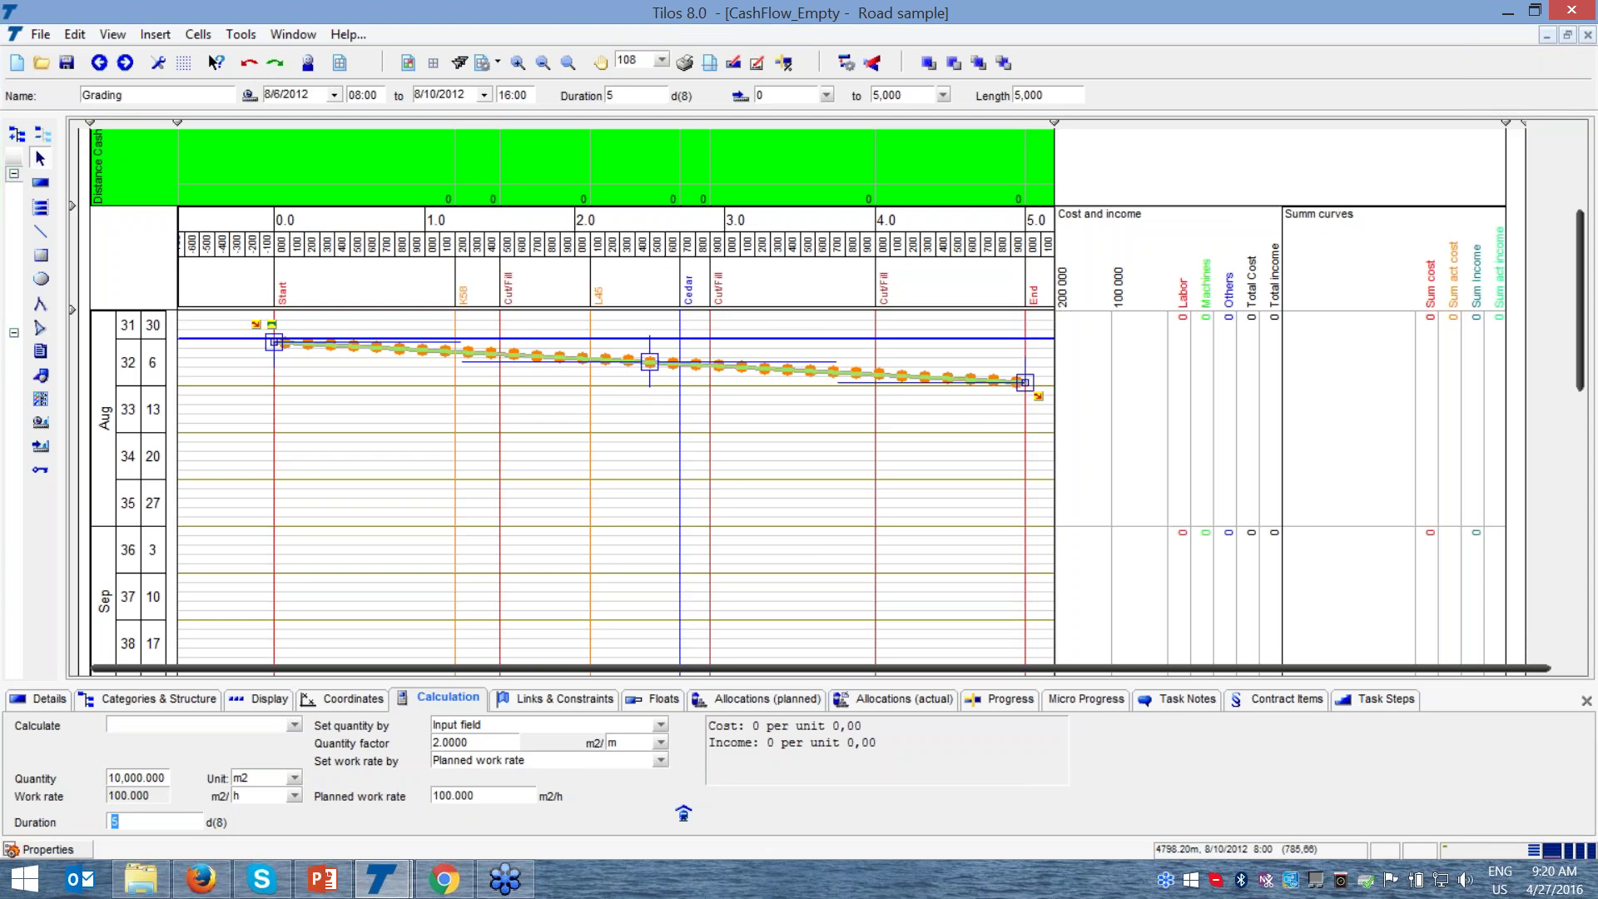
- Stretch the Grading task's end in the diagram to 8/31/2012 for a 20-day duration and review its quantity
left_click_drag(996, 383, 987, 524)
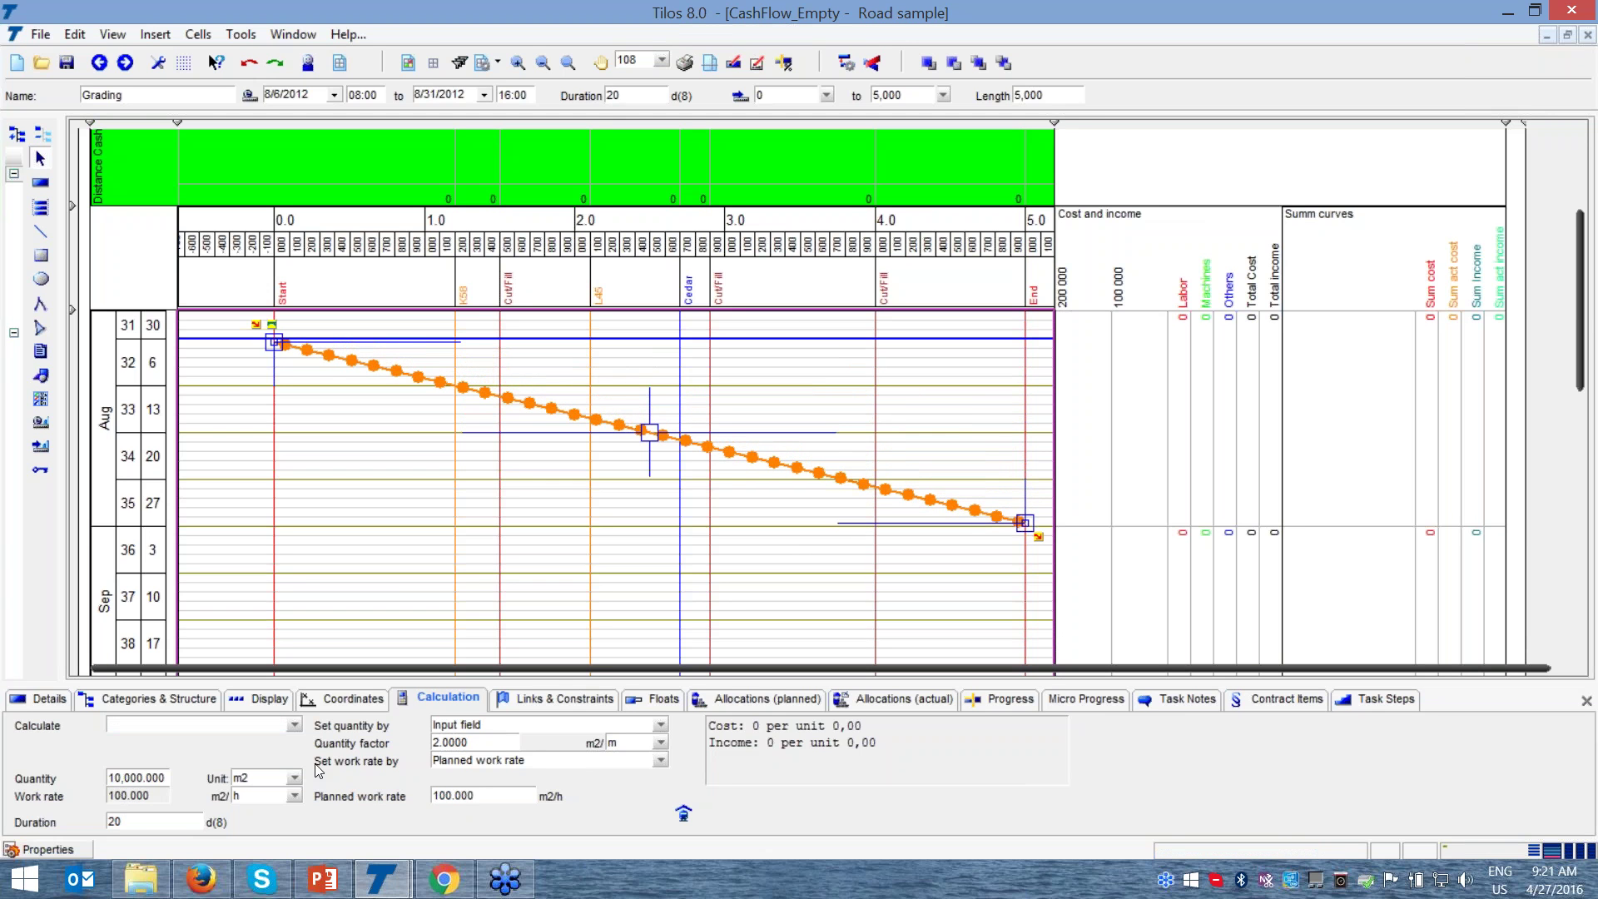
double_click(166, 777)
left_click(724, 765)
- Add the Labor account to the Grading task's planned allocations
left_click(771, 703)
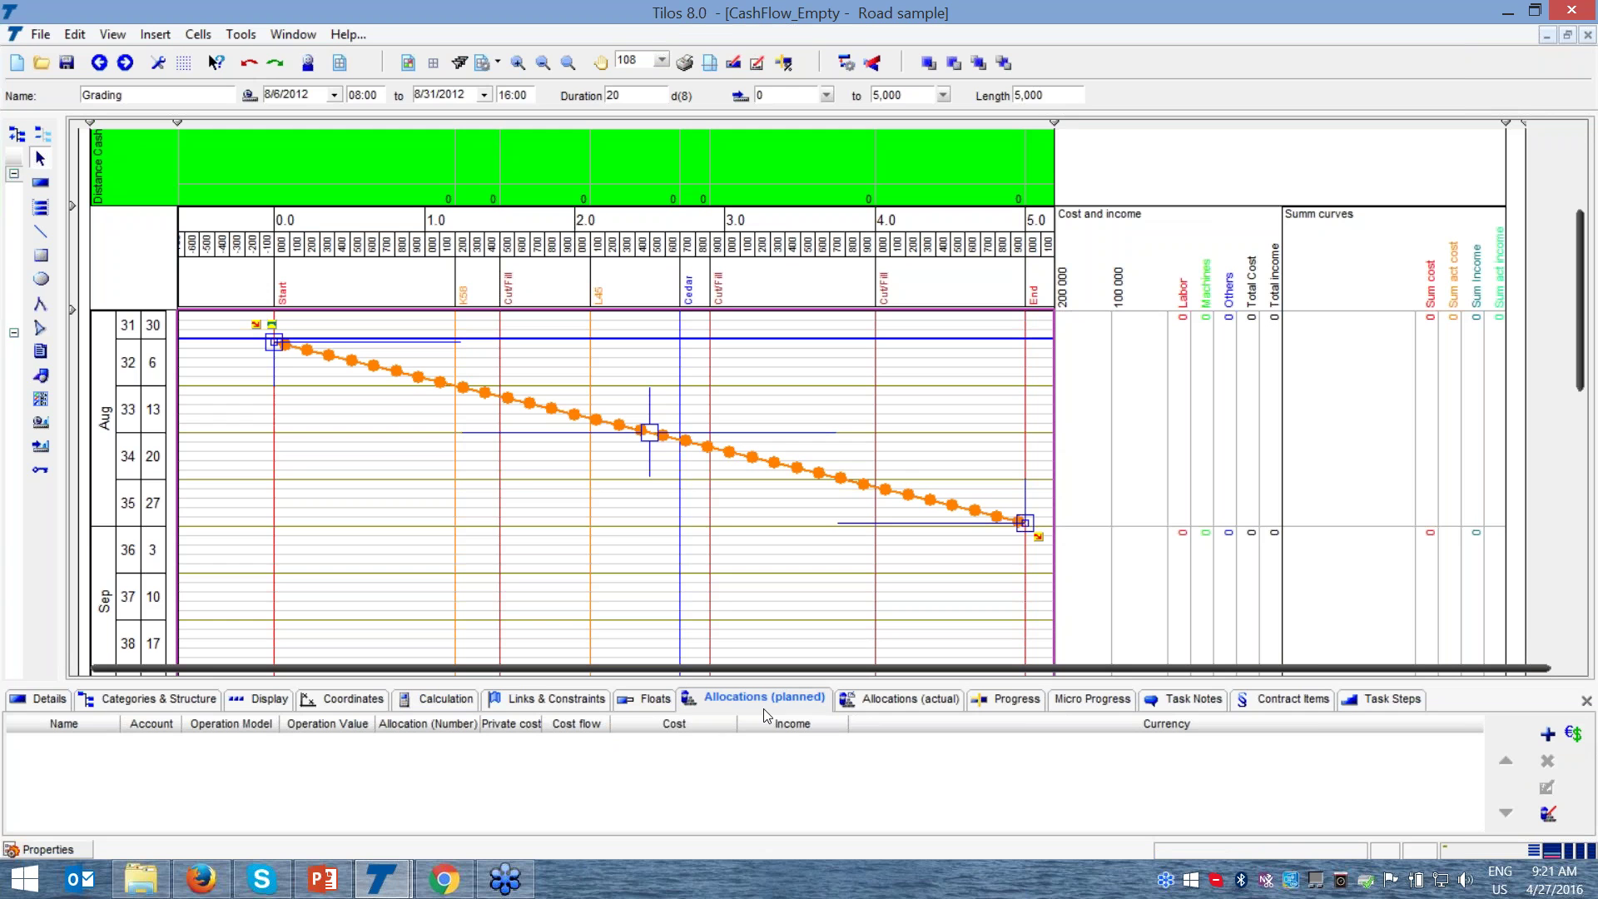
left_click(1575, 733)
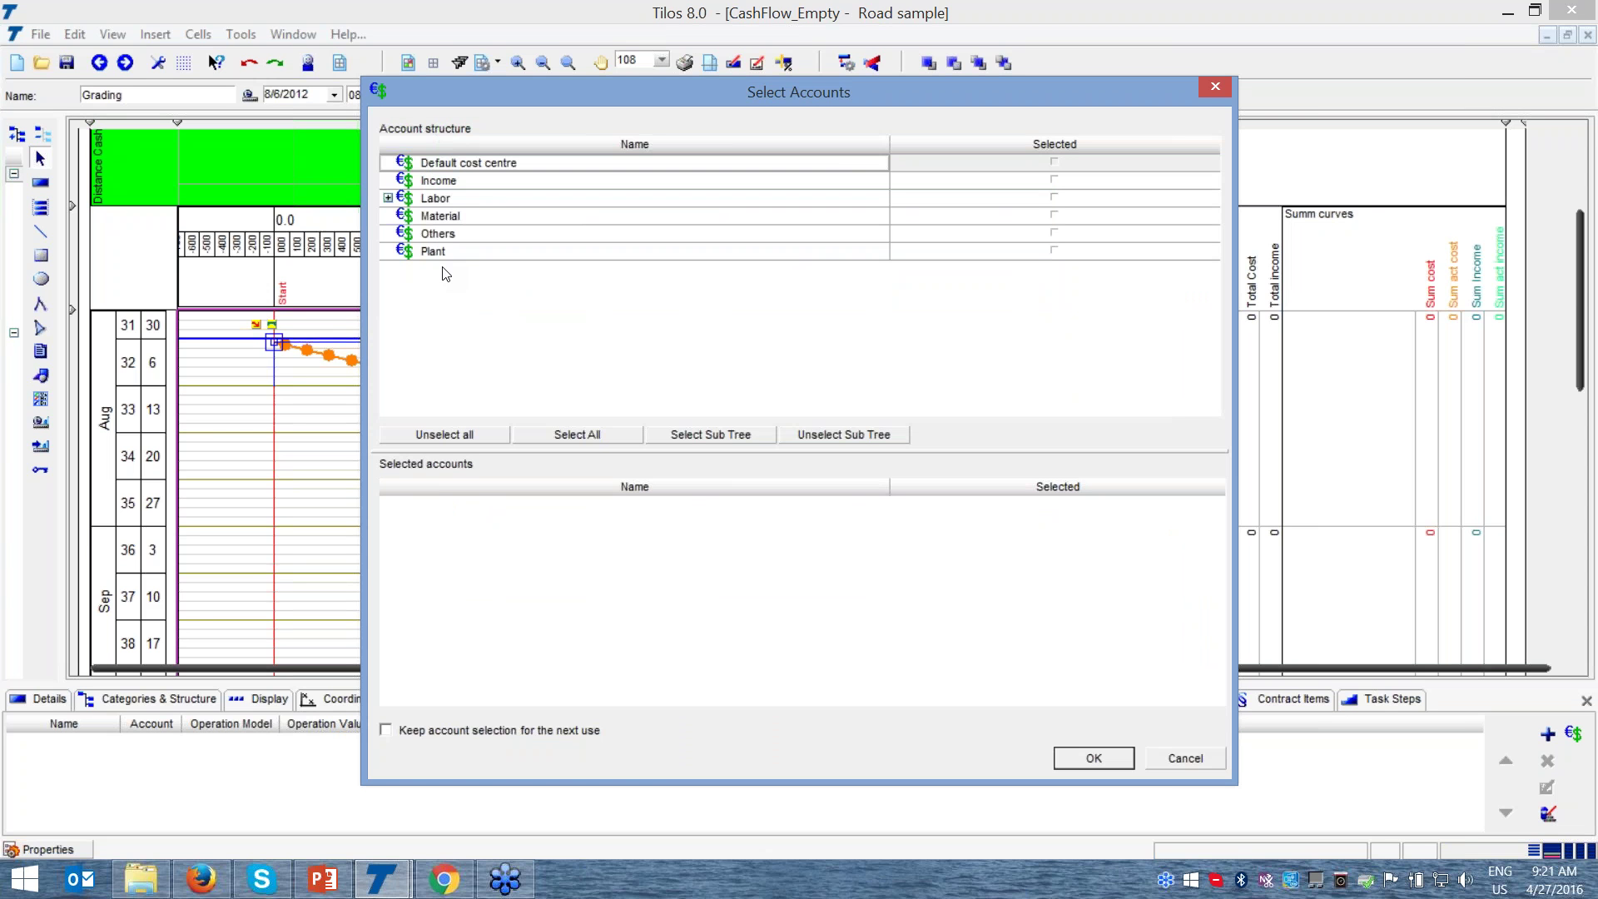
left_click(387, 199)
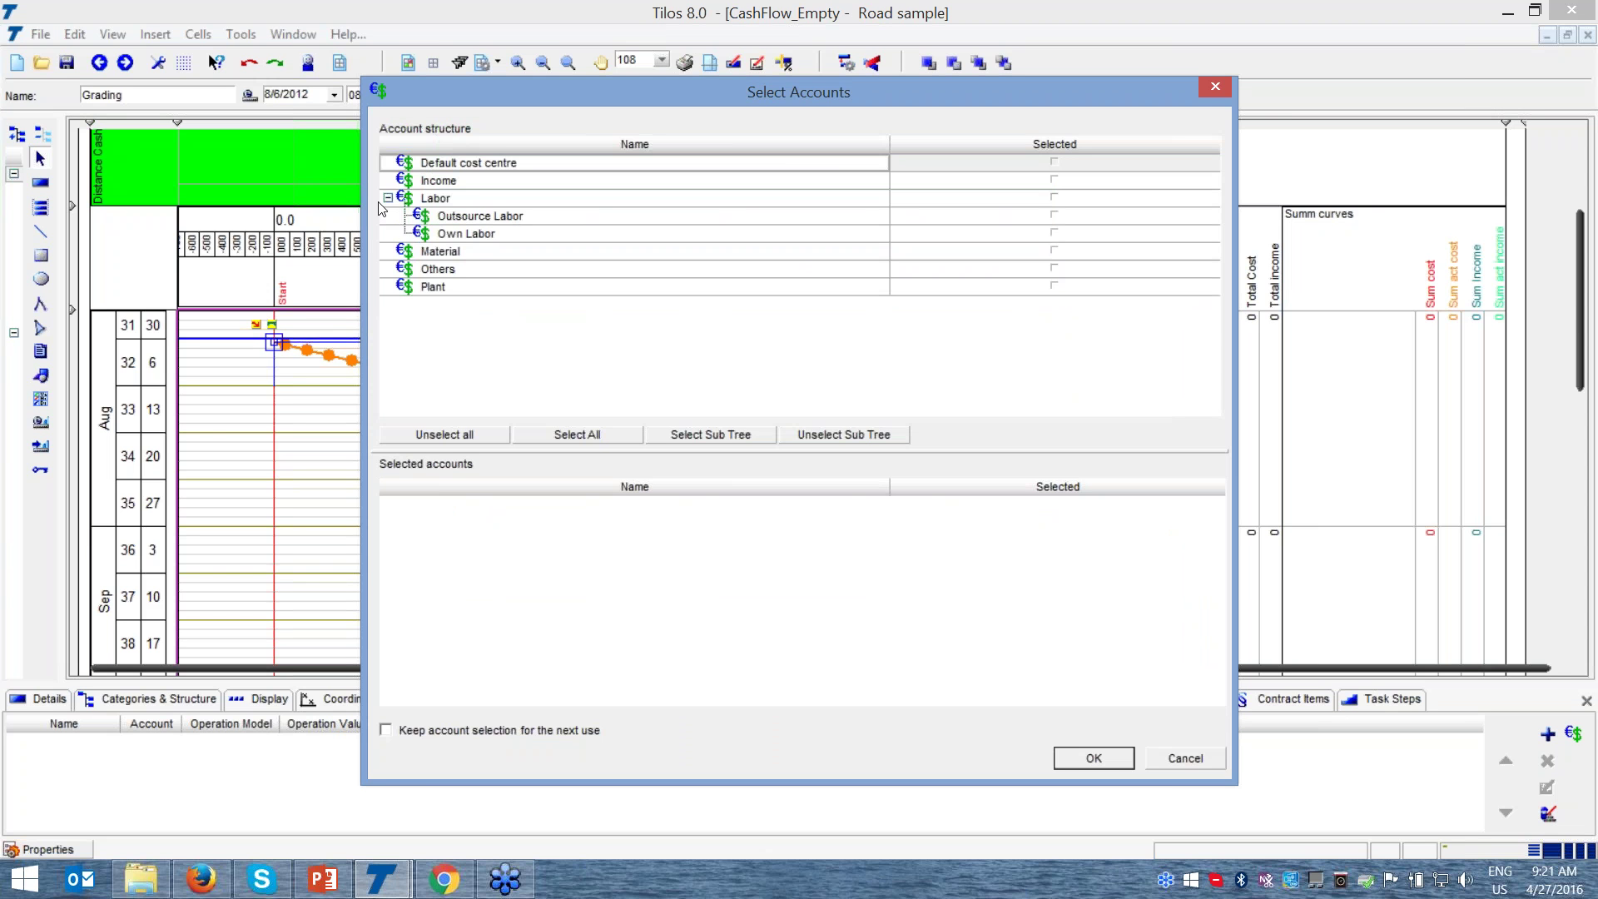
left_click(388, 198)
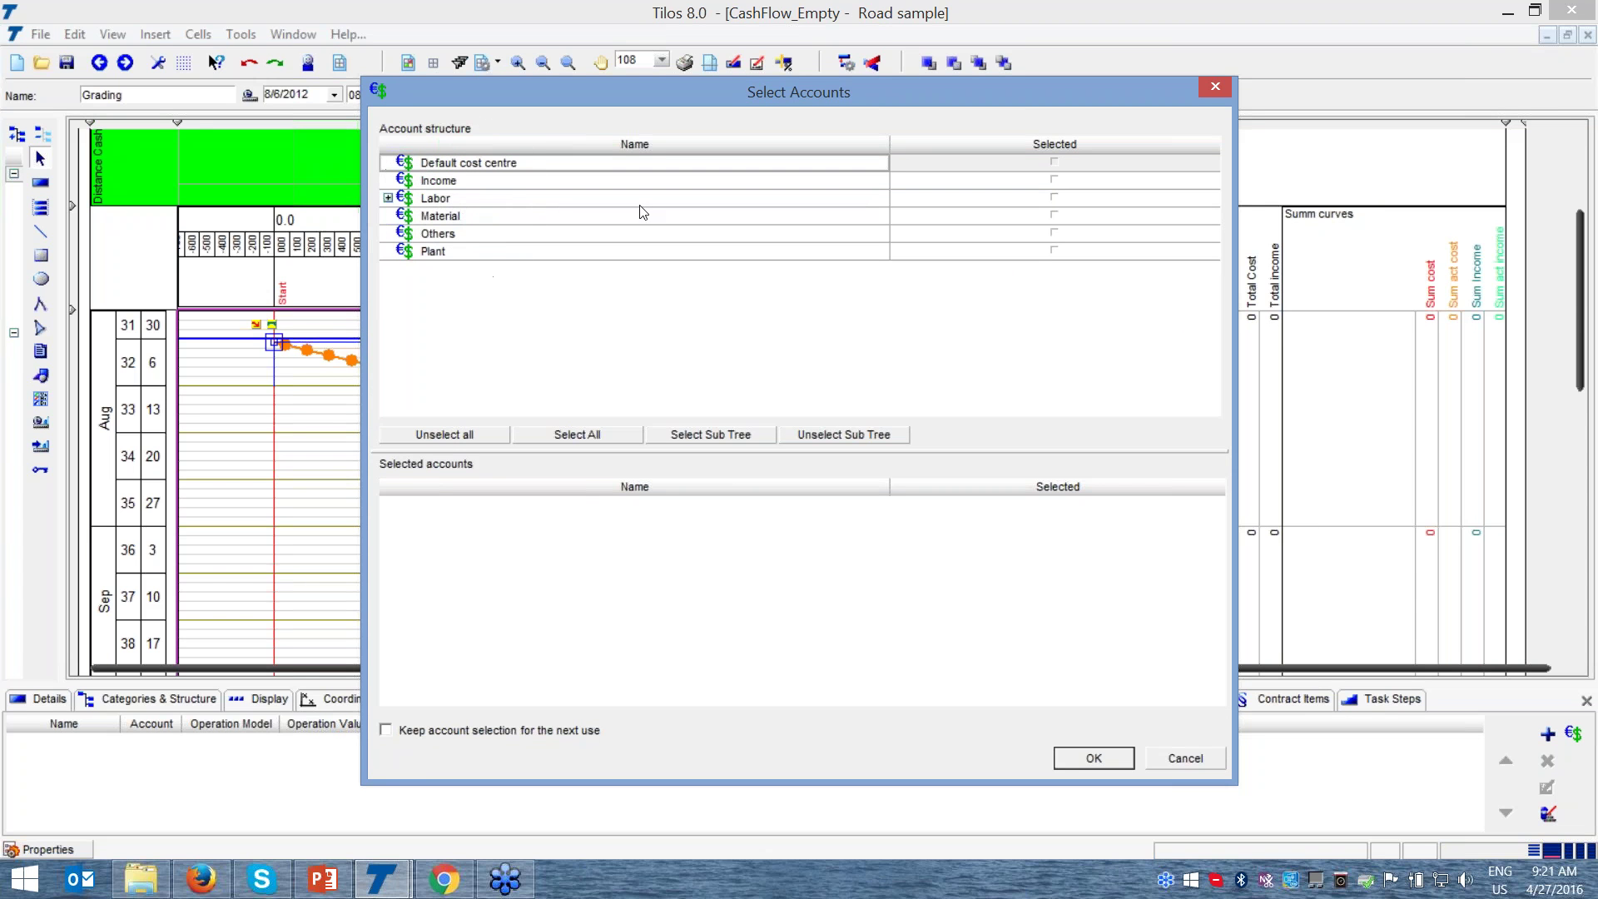
left_click(1054, 198)
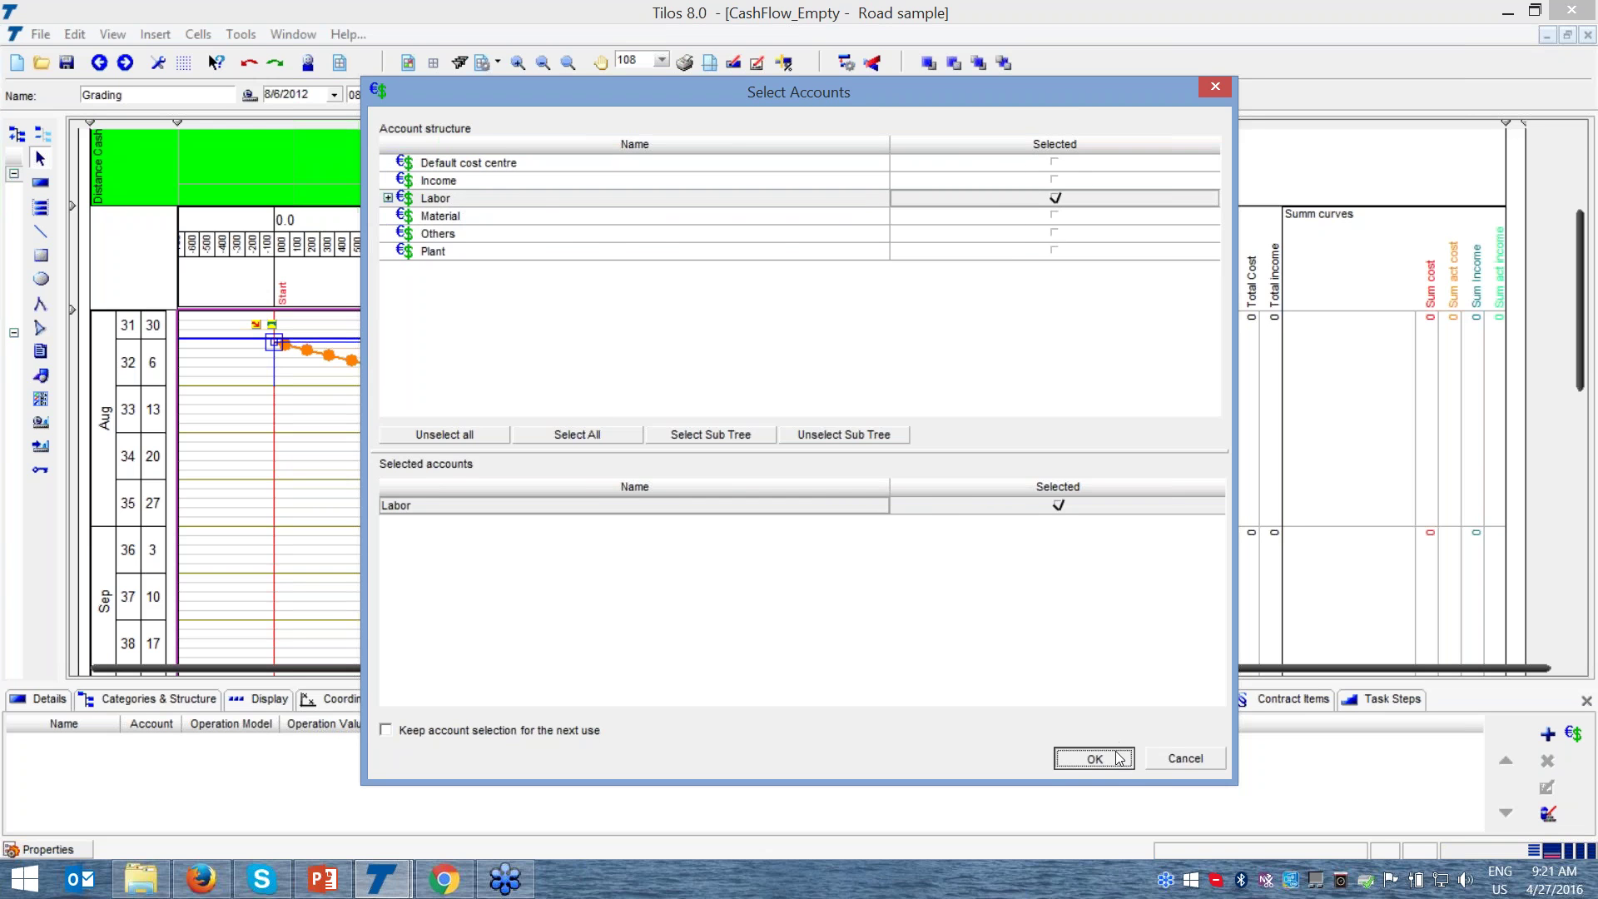
left_click(1088, 758)
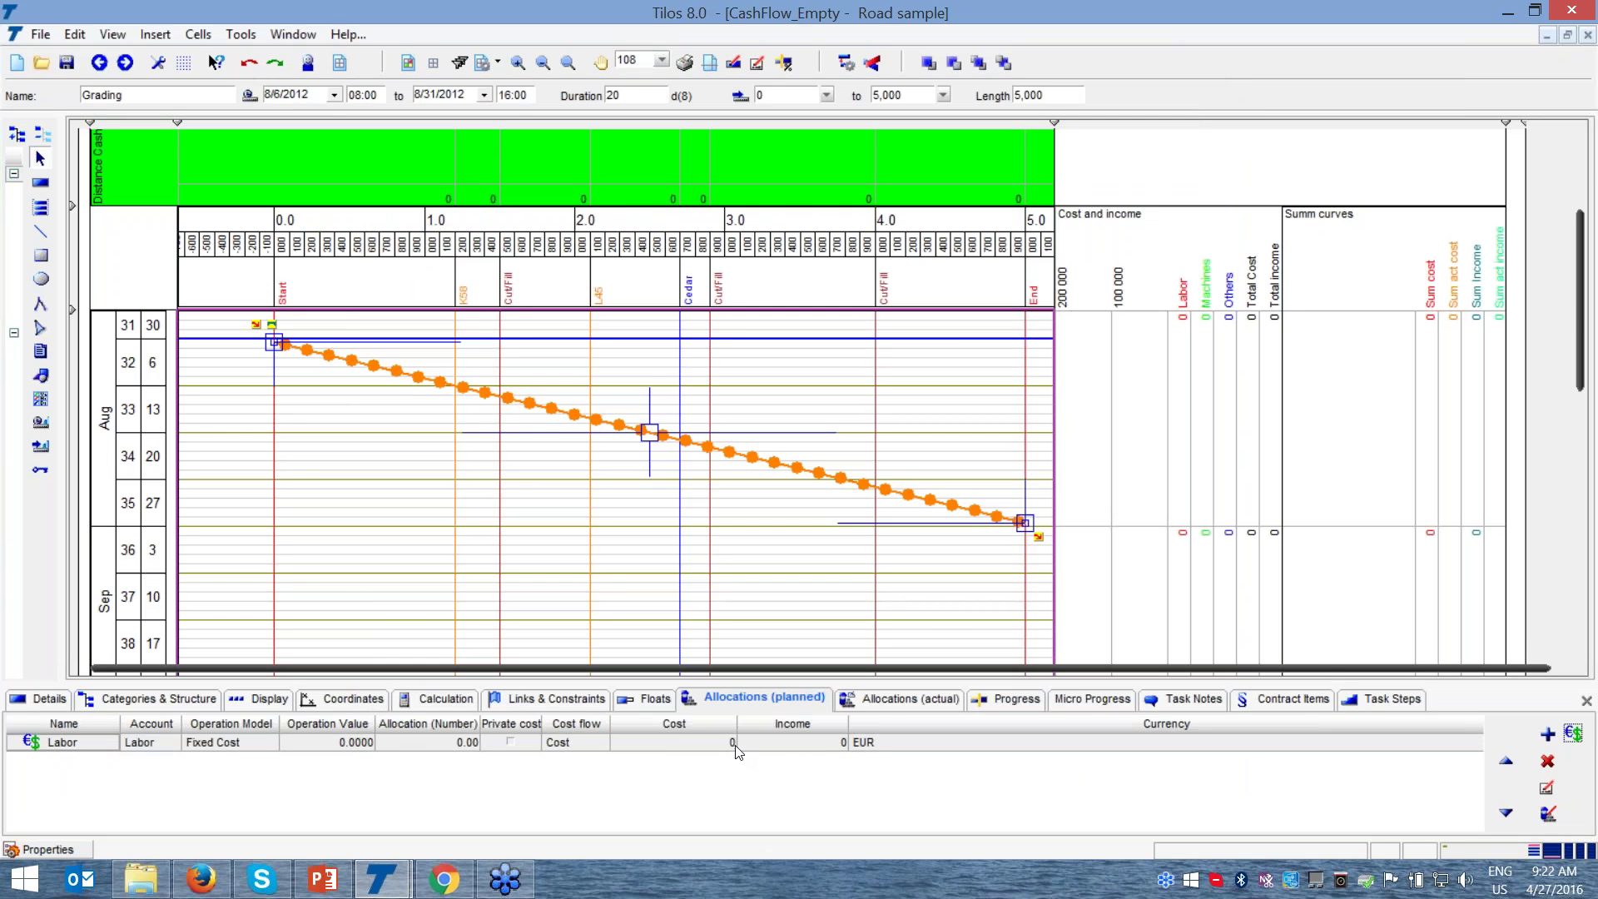
- Set the Labor allocation to the Fixed Cost operation model with a value of 10,000 in EUR
double_click(260, 750)
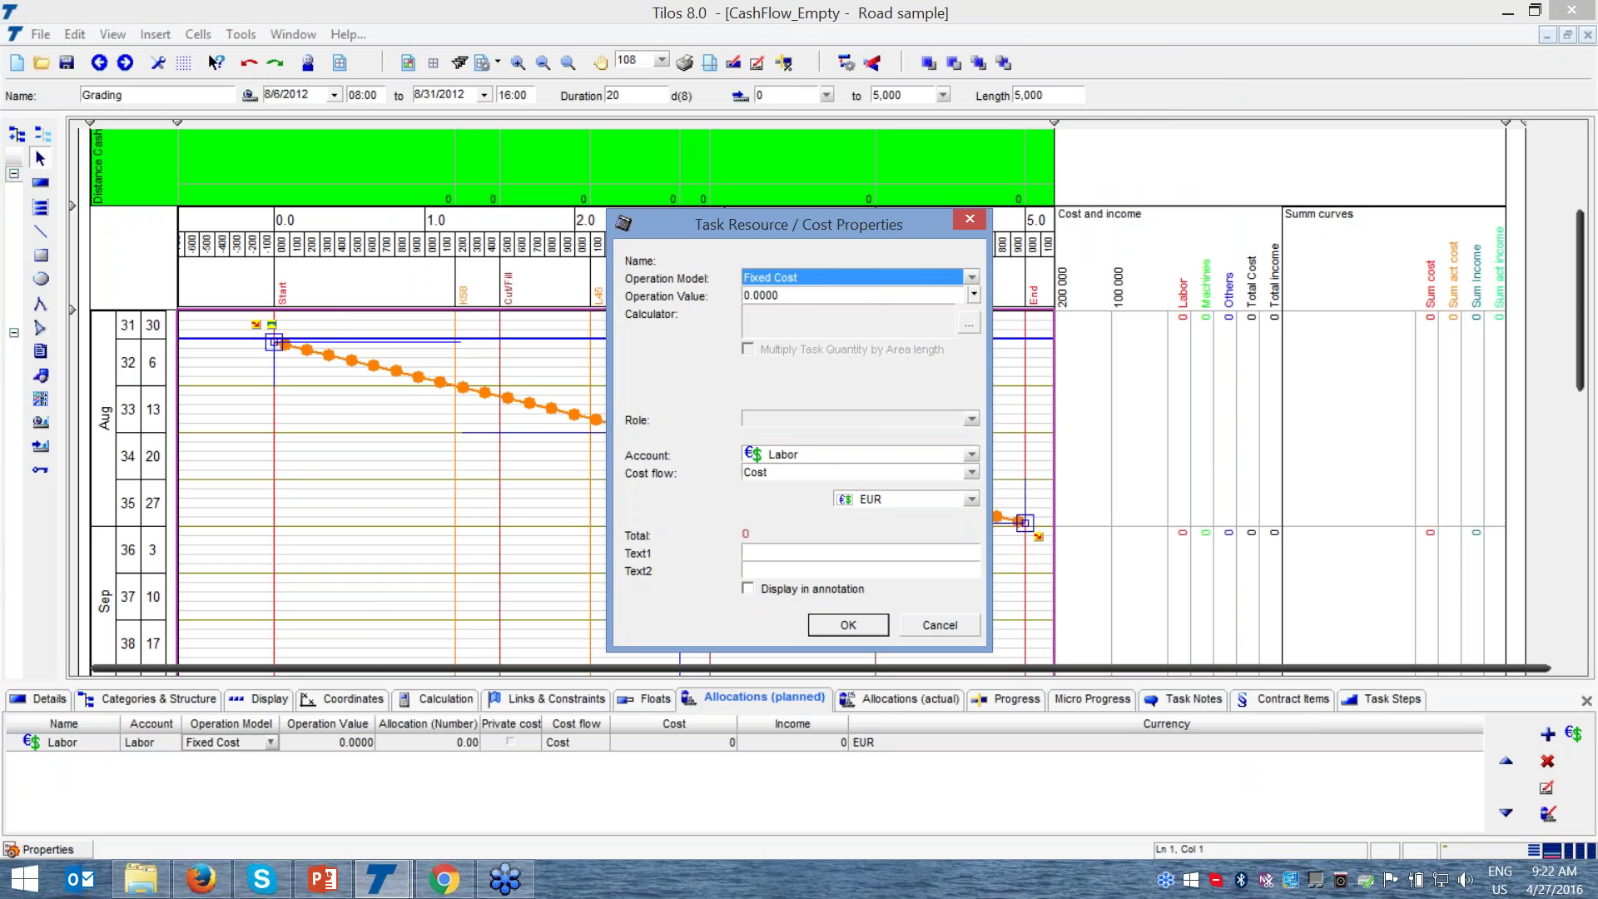
left_click(977, 277)
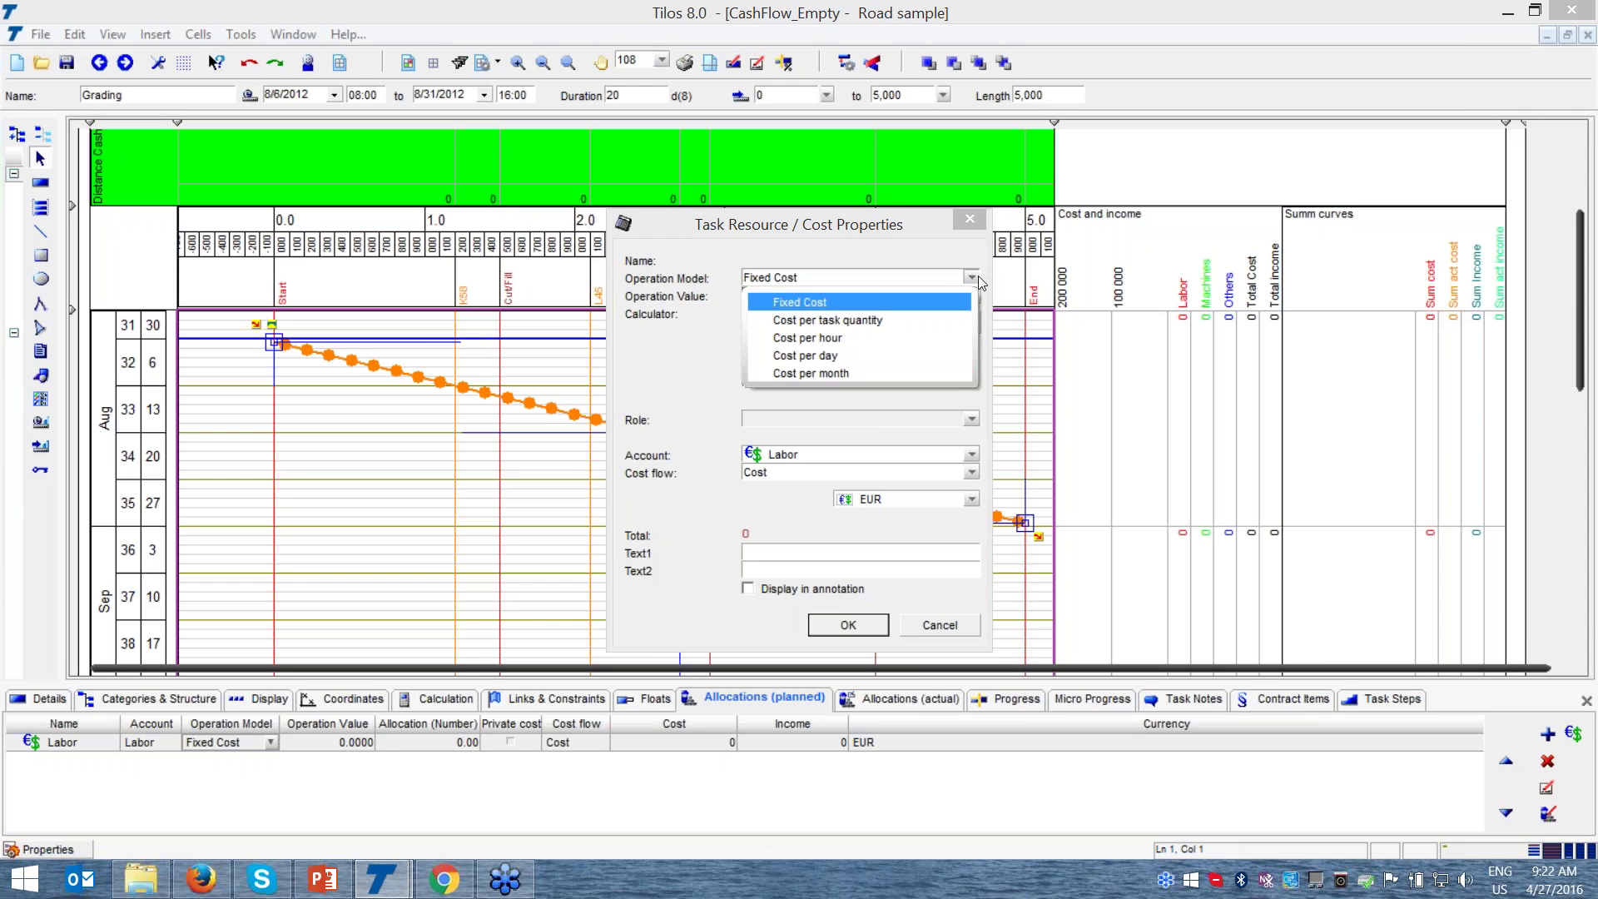
left_click(811, 309)
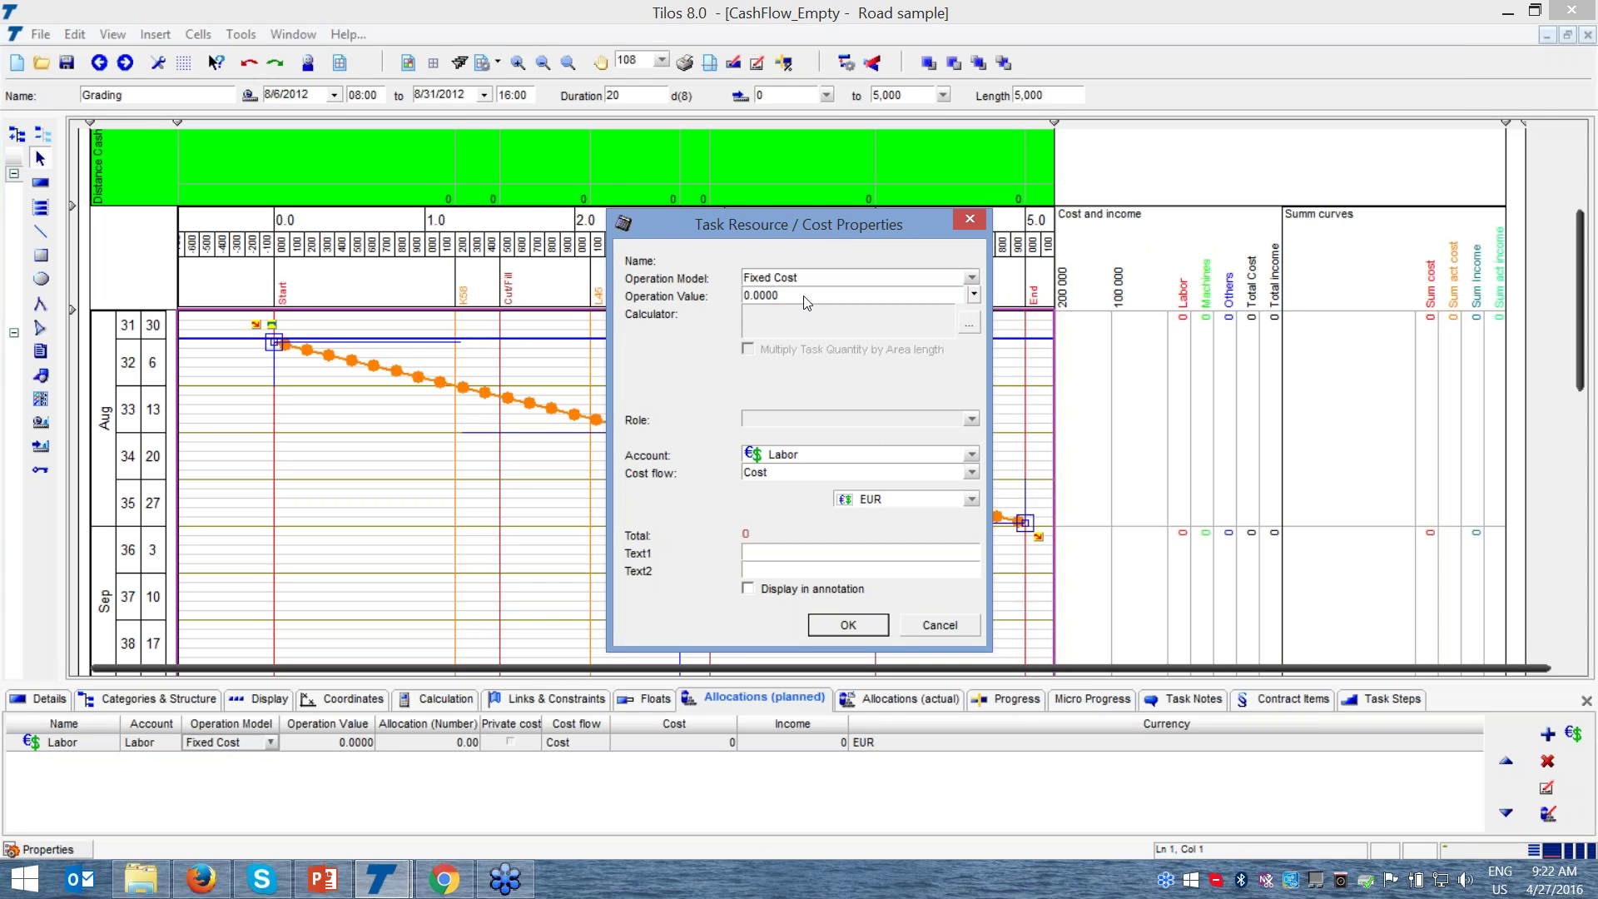
key("Tab")
type("10000")
left_click(970, 499)
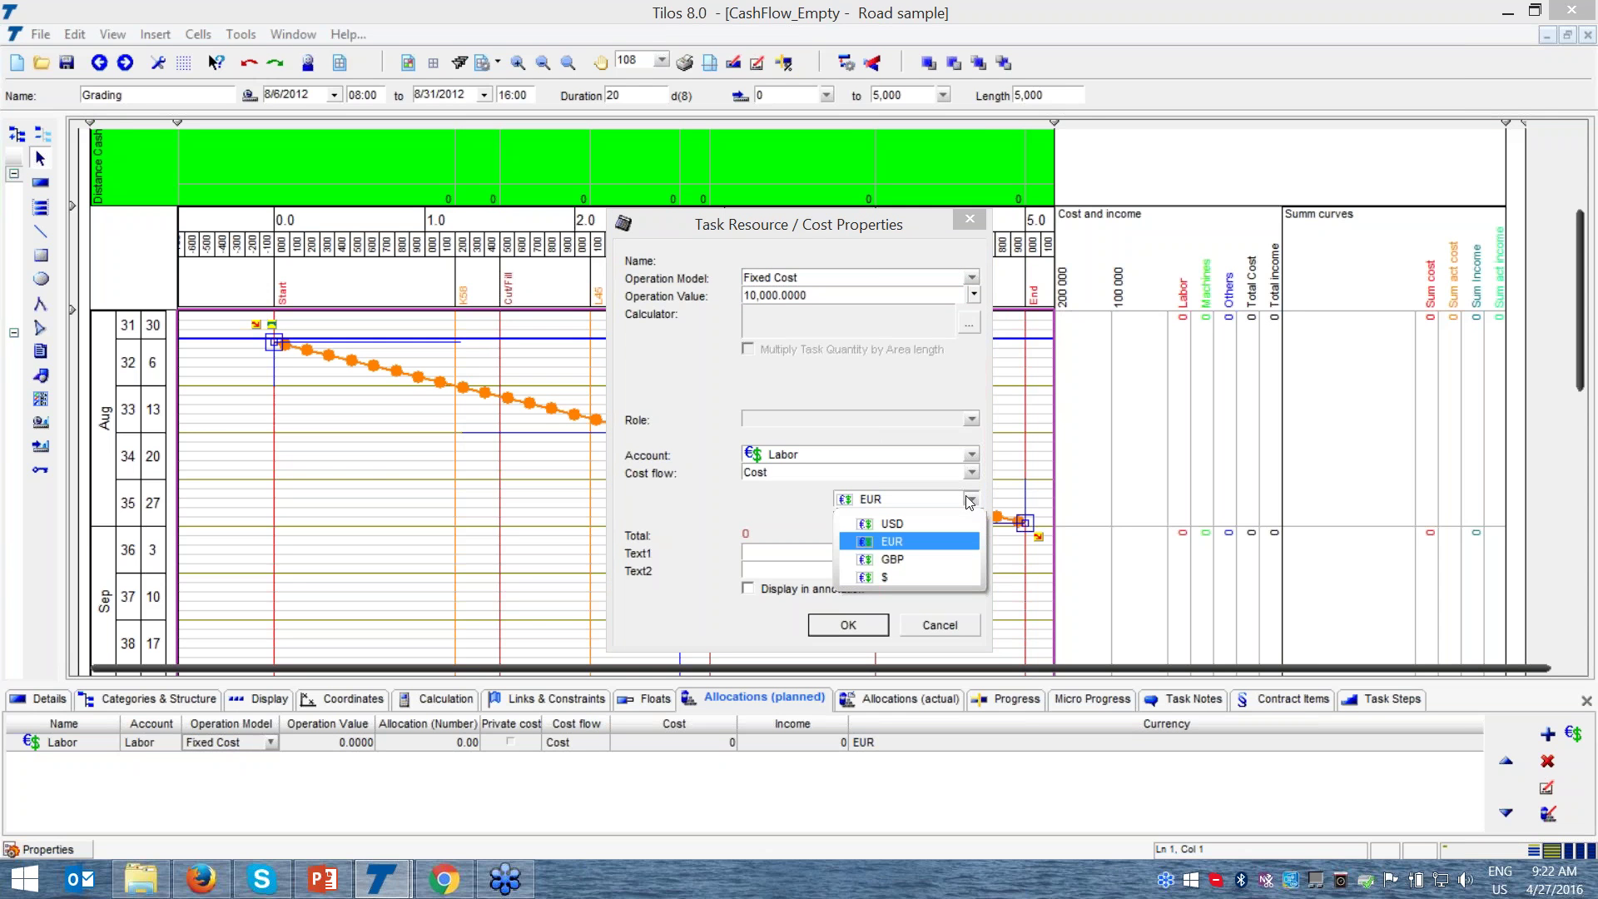
left_click(888, 541)
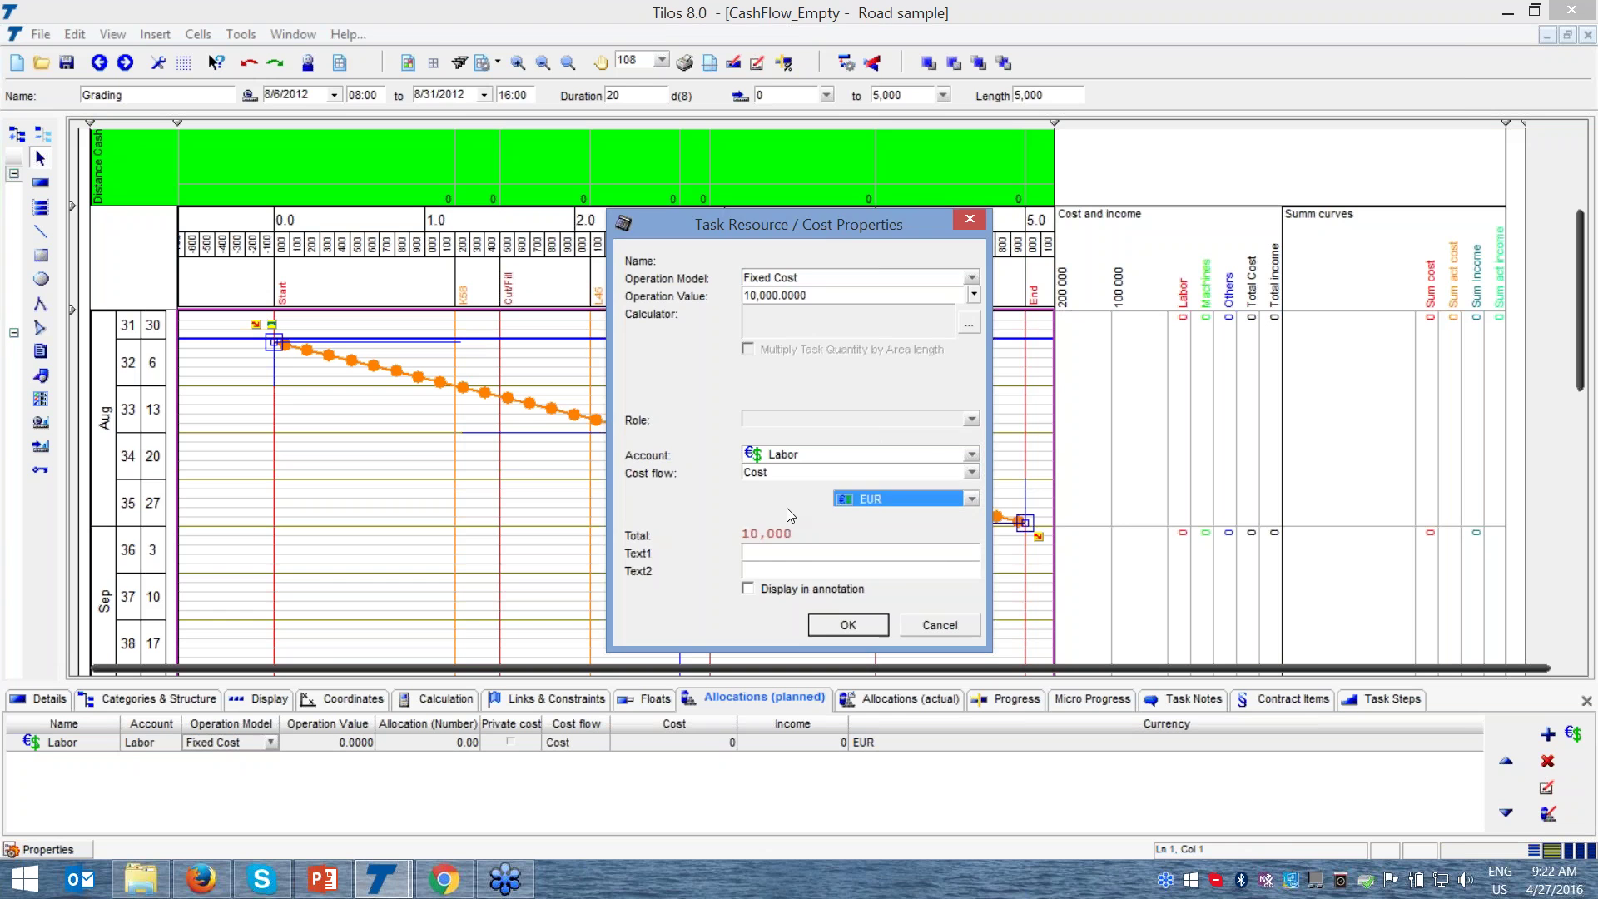
left_click(877, 622)
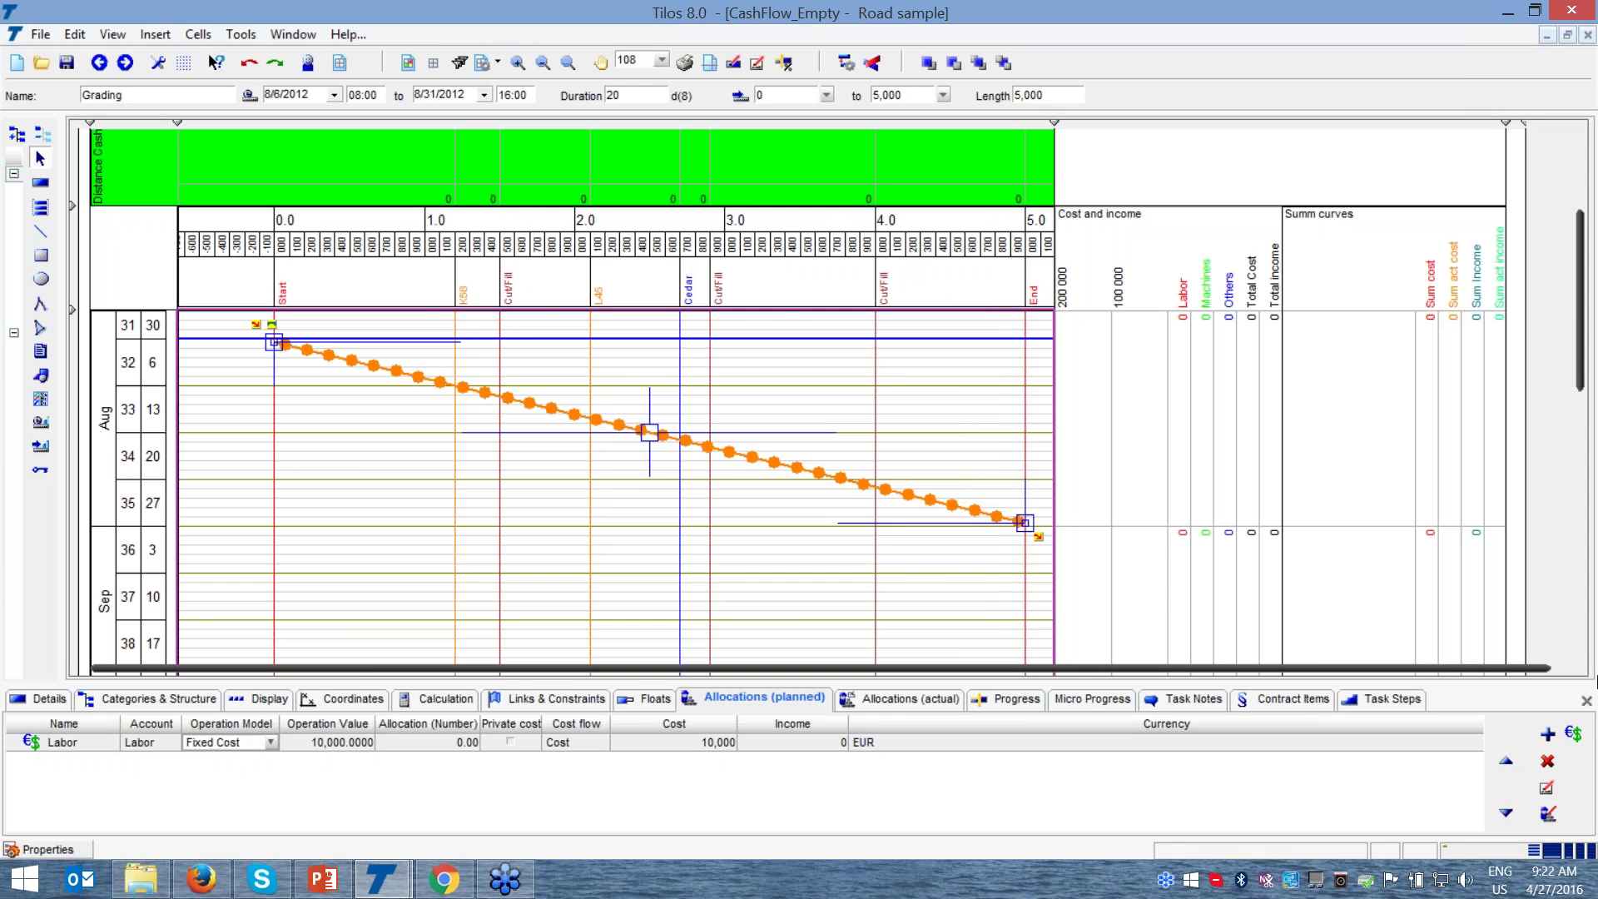
- Hide the task properties so the distance cash-flow diagrams and the cost diagrams are in view together
scroll(1585, 362, "up", 2)
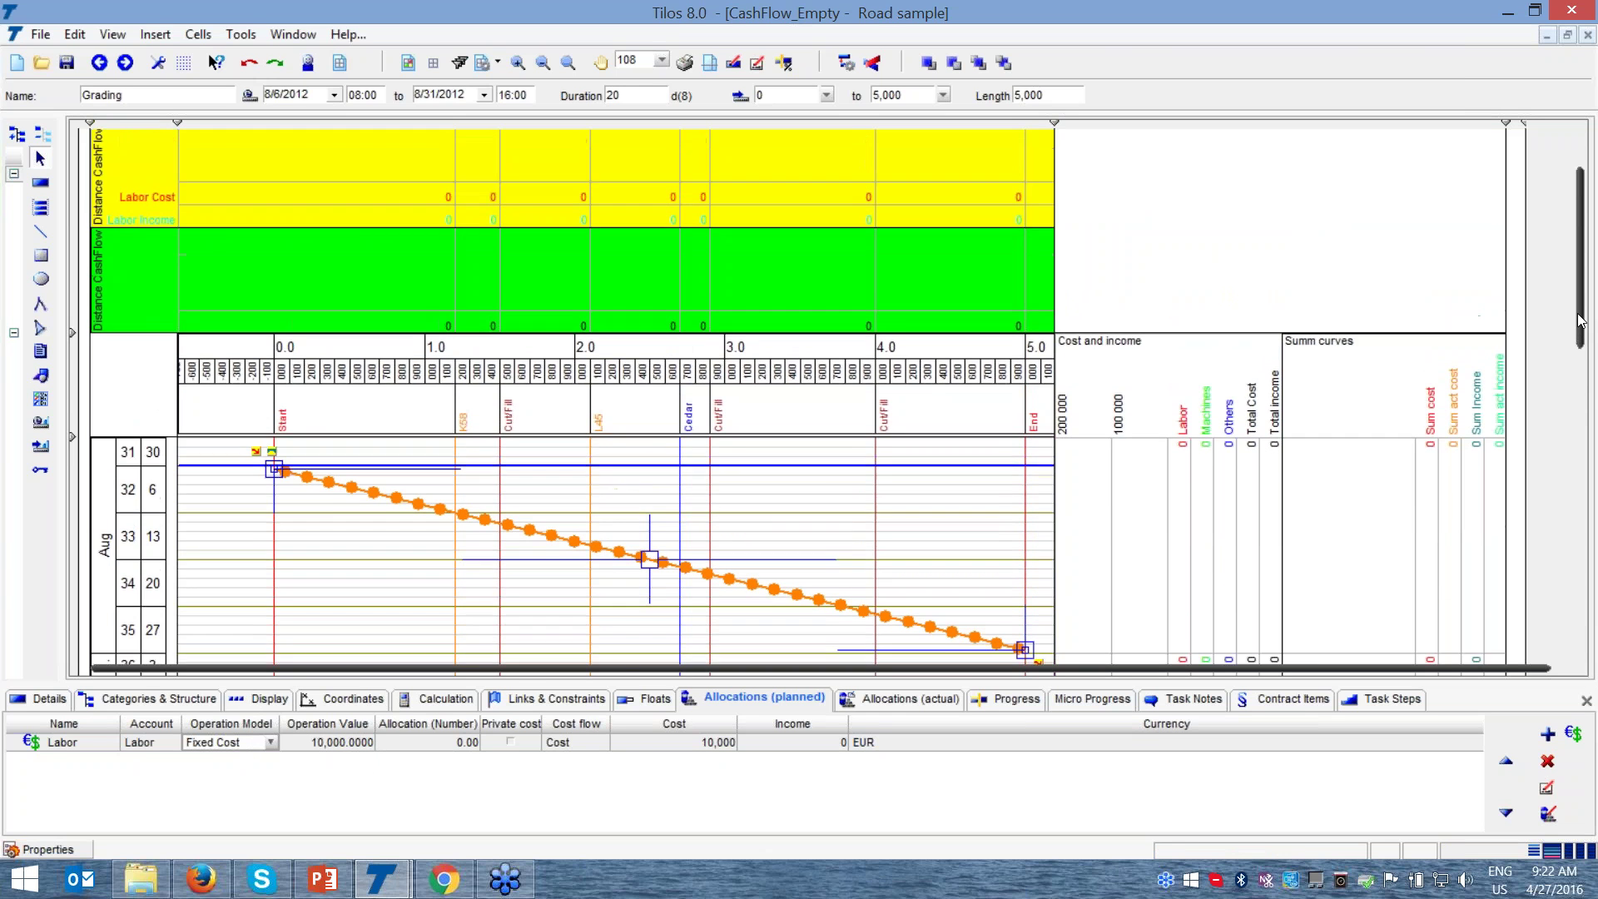
left_click(1585, 701)
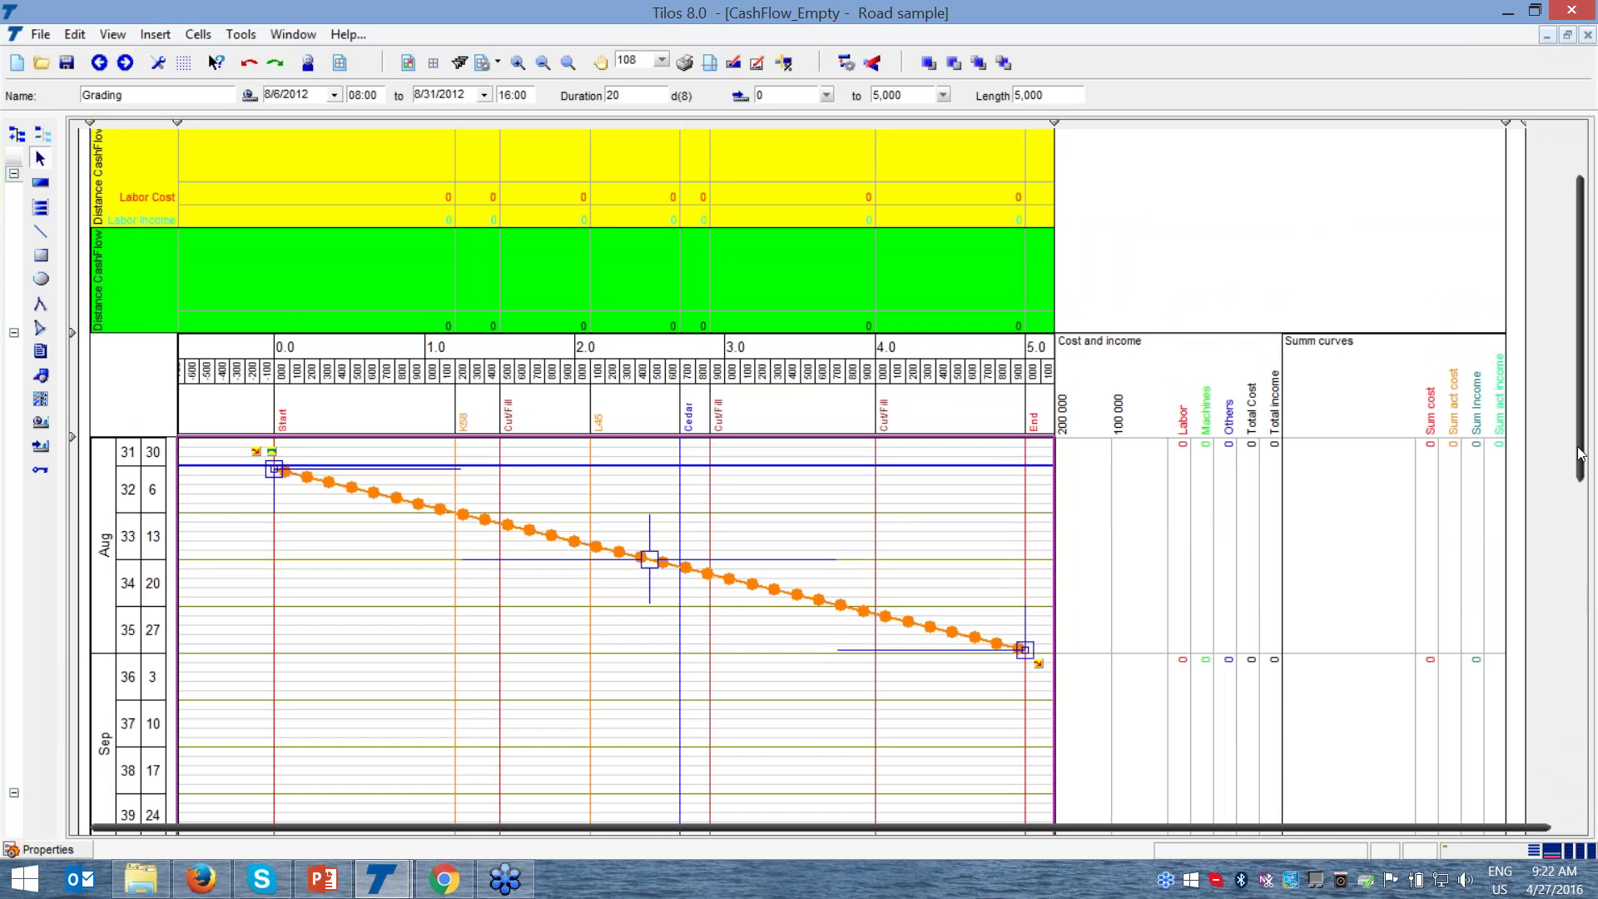
scroll(1584, 445, "up", 1)
scroll(1583, 445, "up", 1)
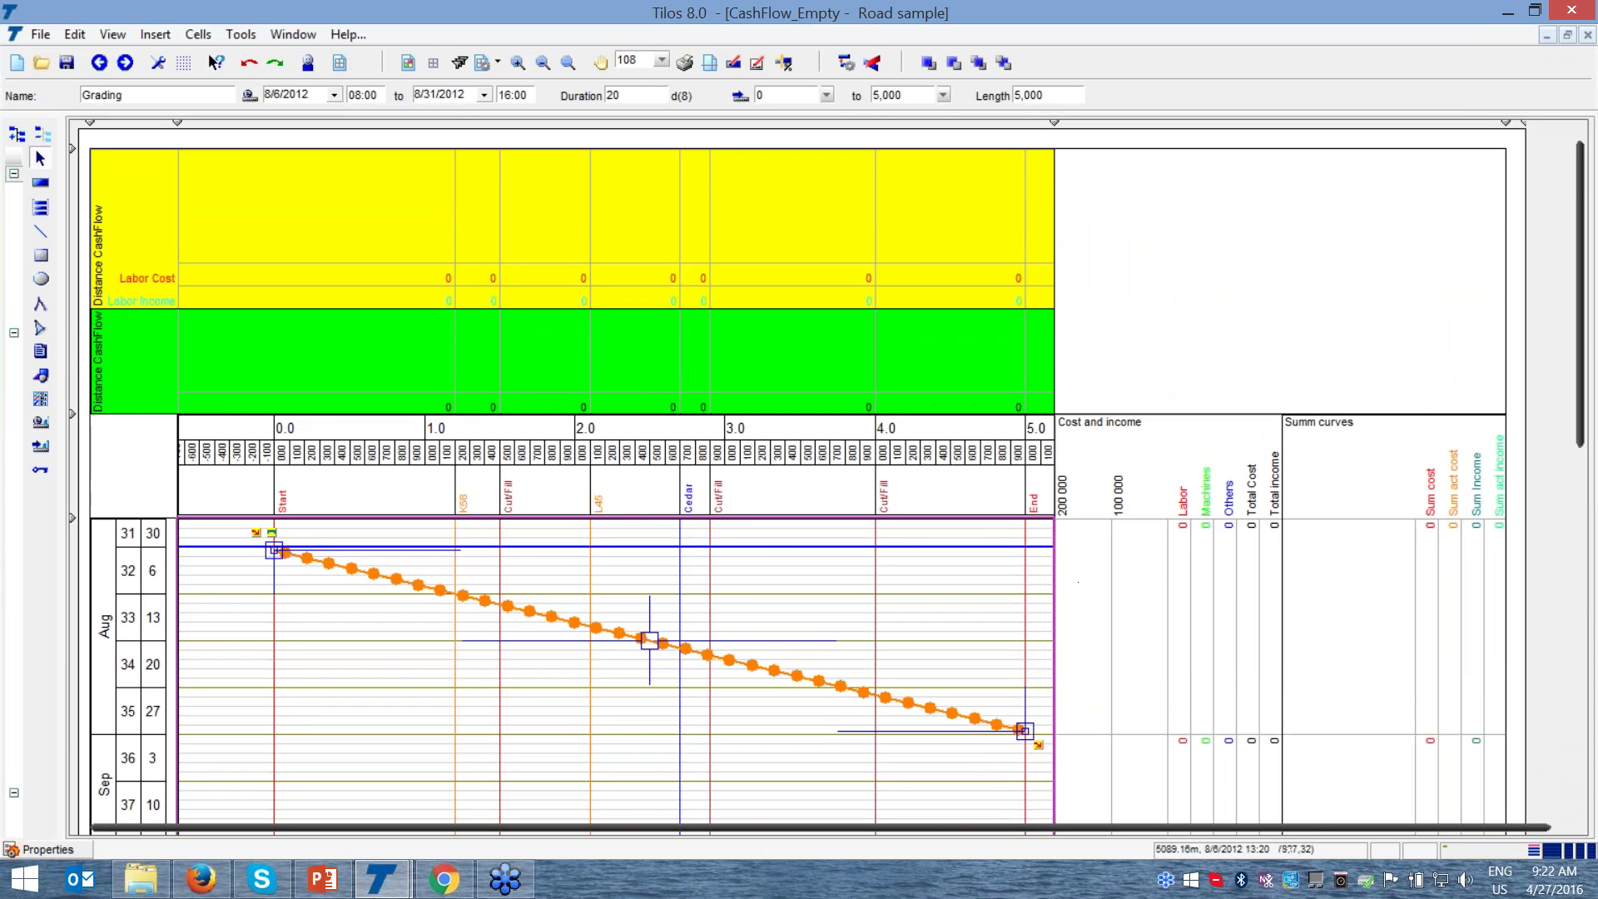
- Examine the monthly Labor and Total Cost values and the sum cost curve beside the Grading task
left_click(129, 617)
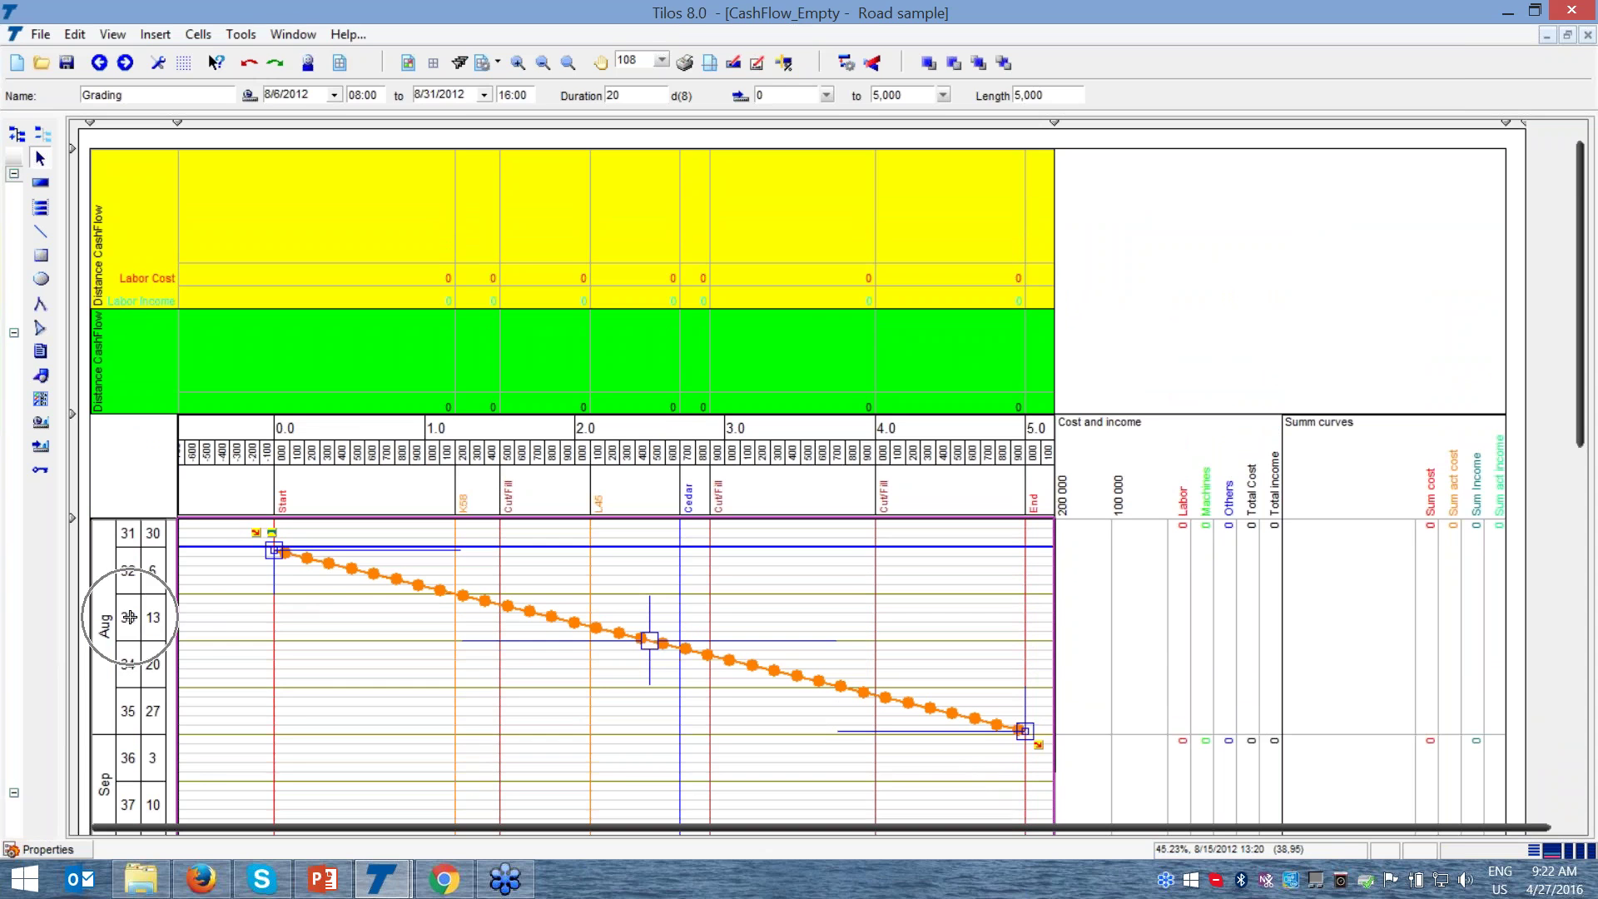
left_click(1271, 586)
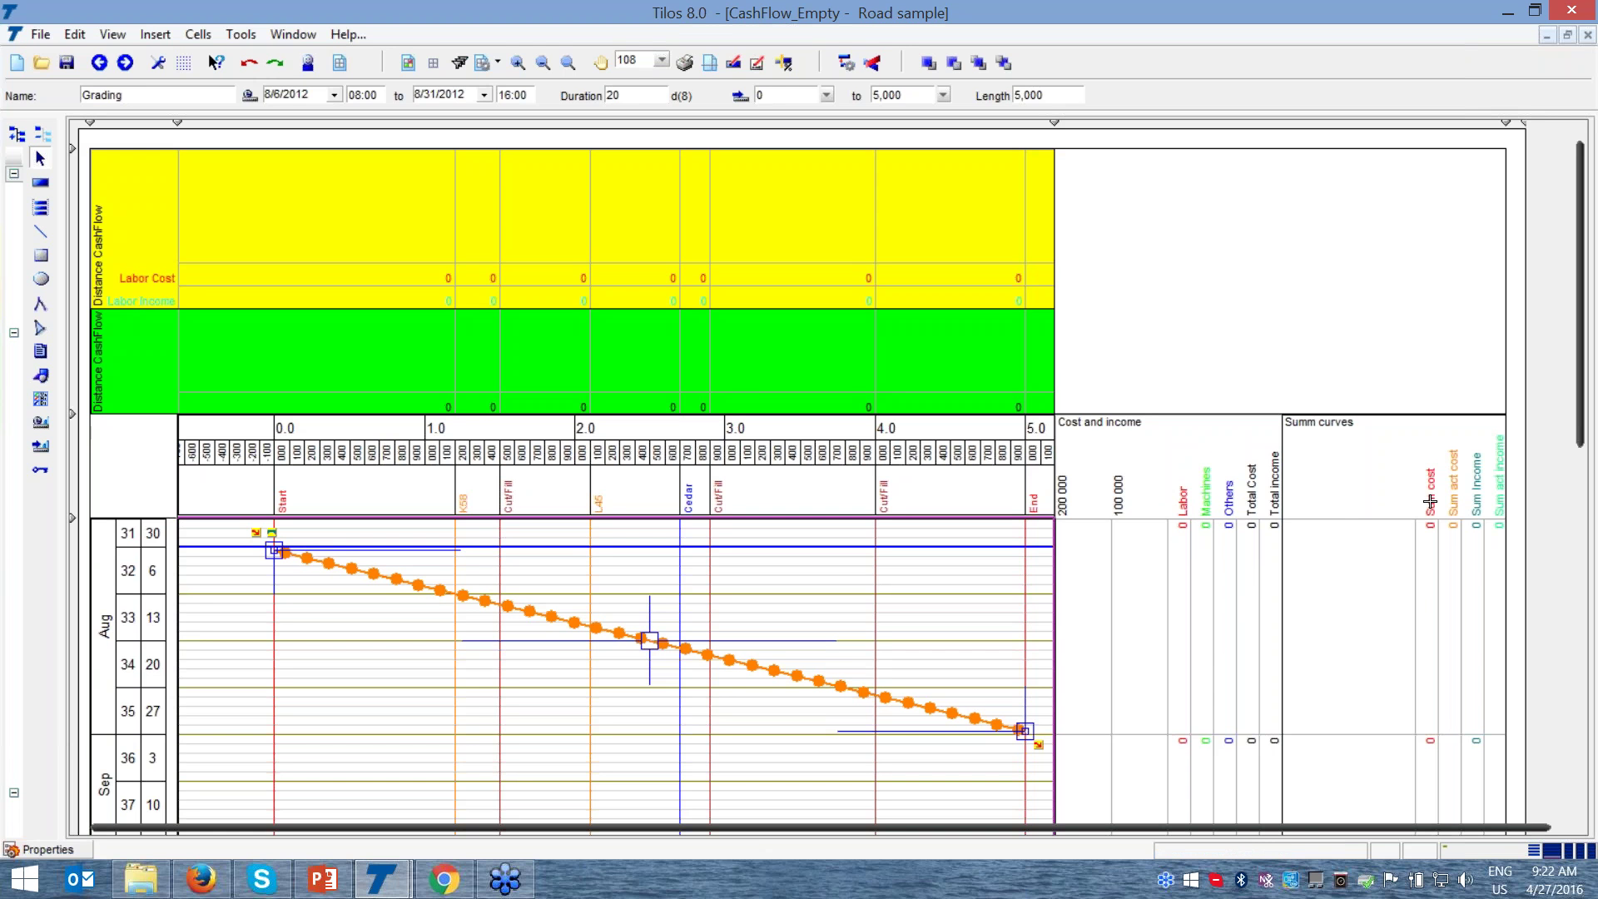
left_click(1369, 568)
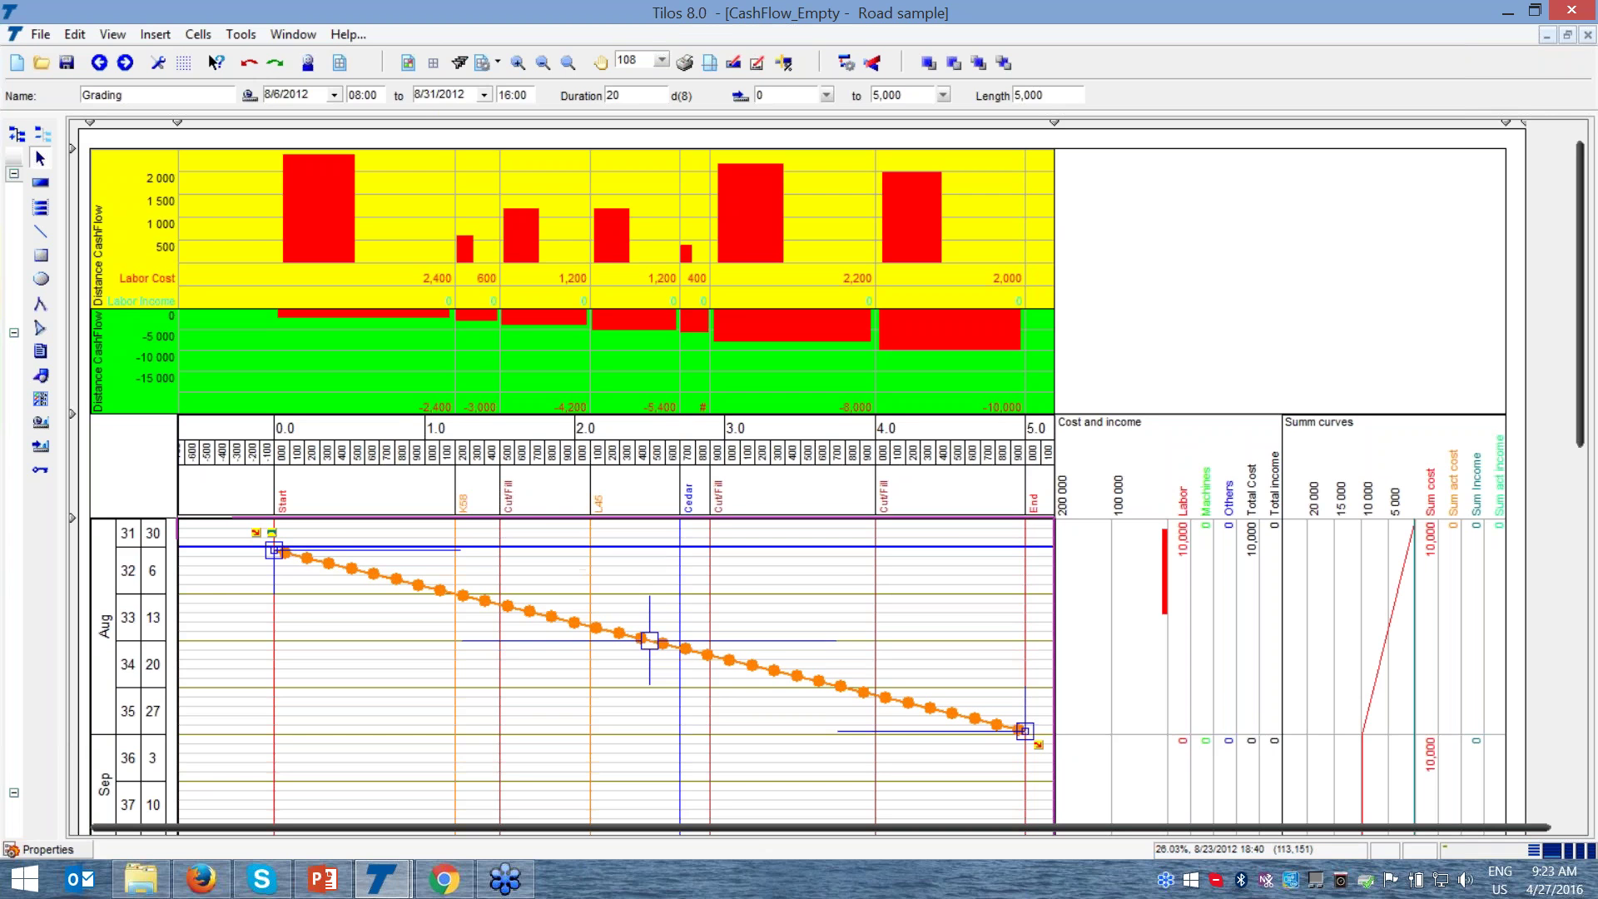
left_click(1185, 552)
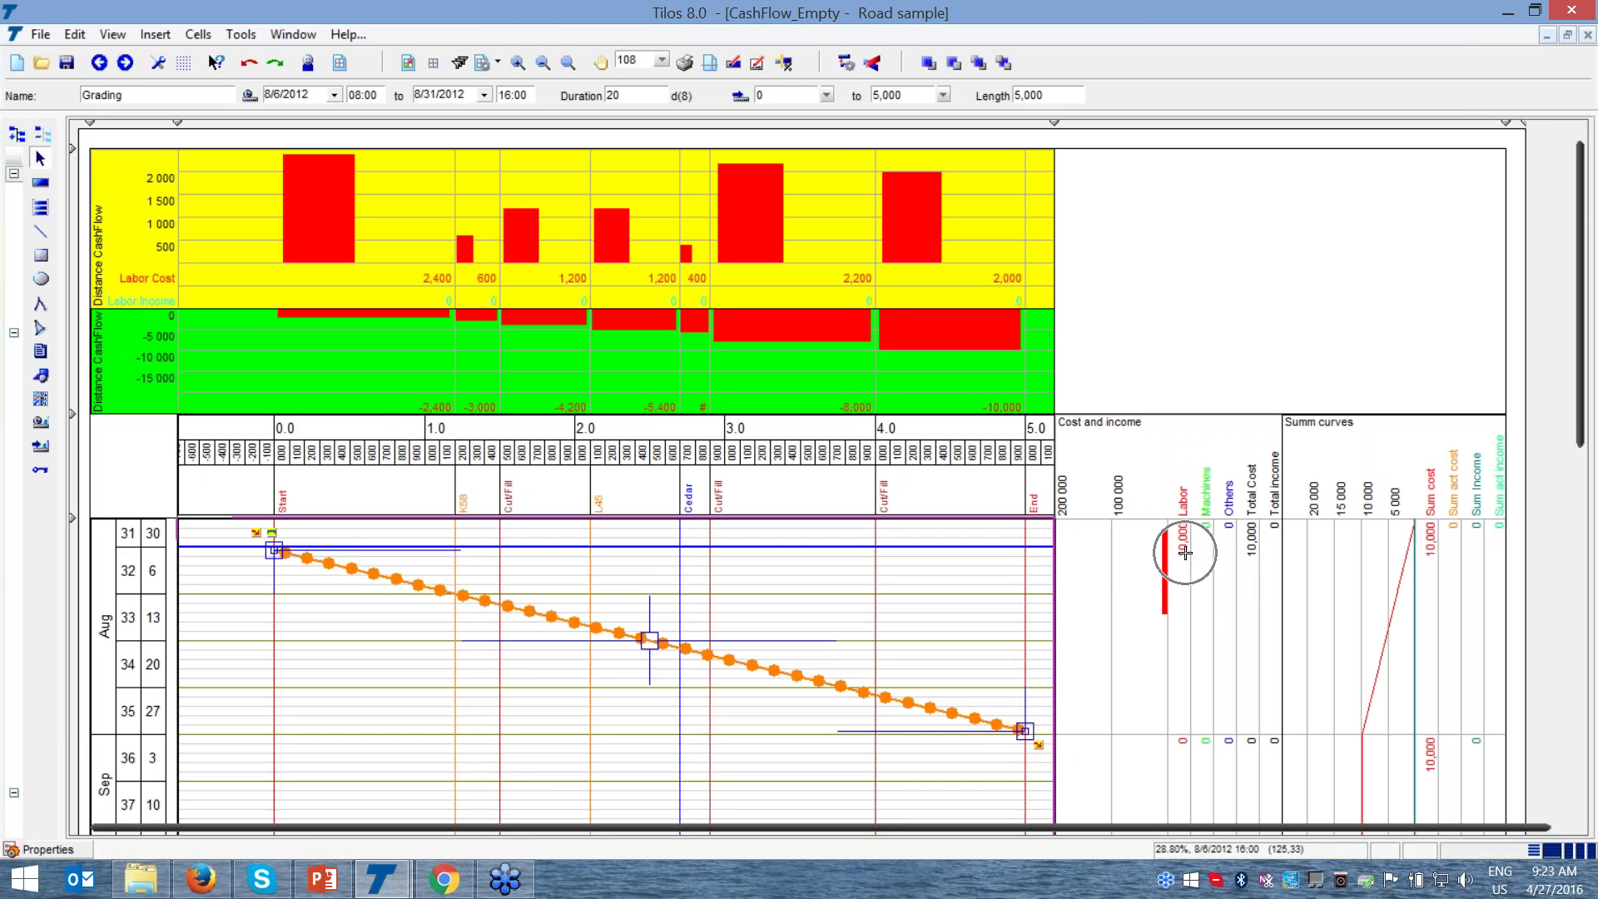
left_click(1158, 591)
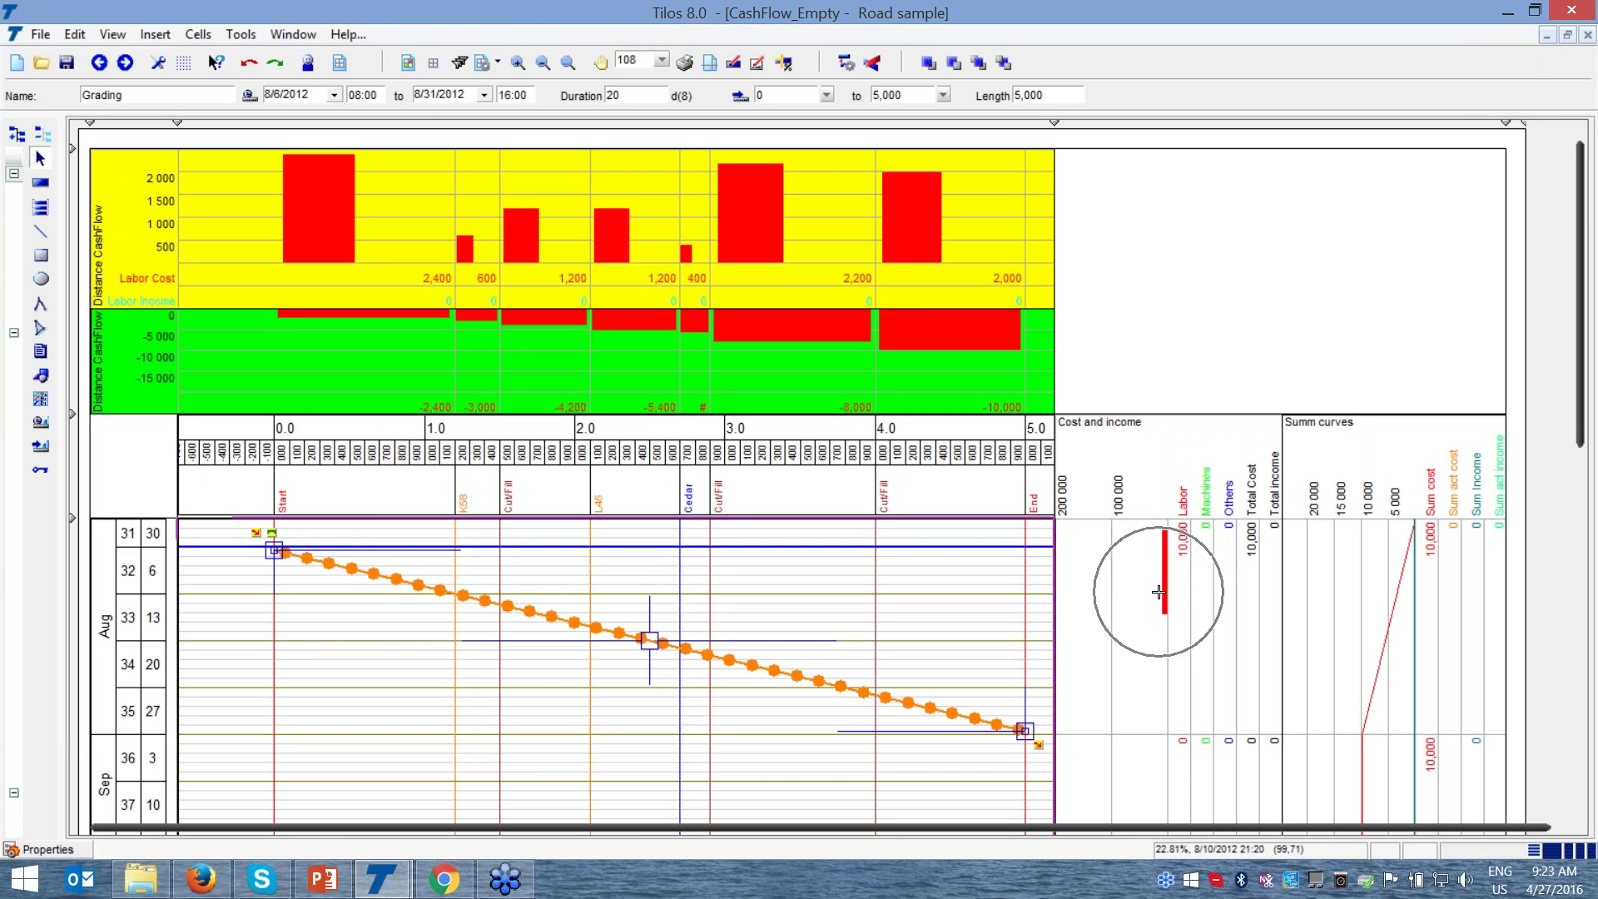
left_click(1208, 537)
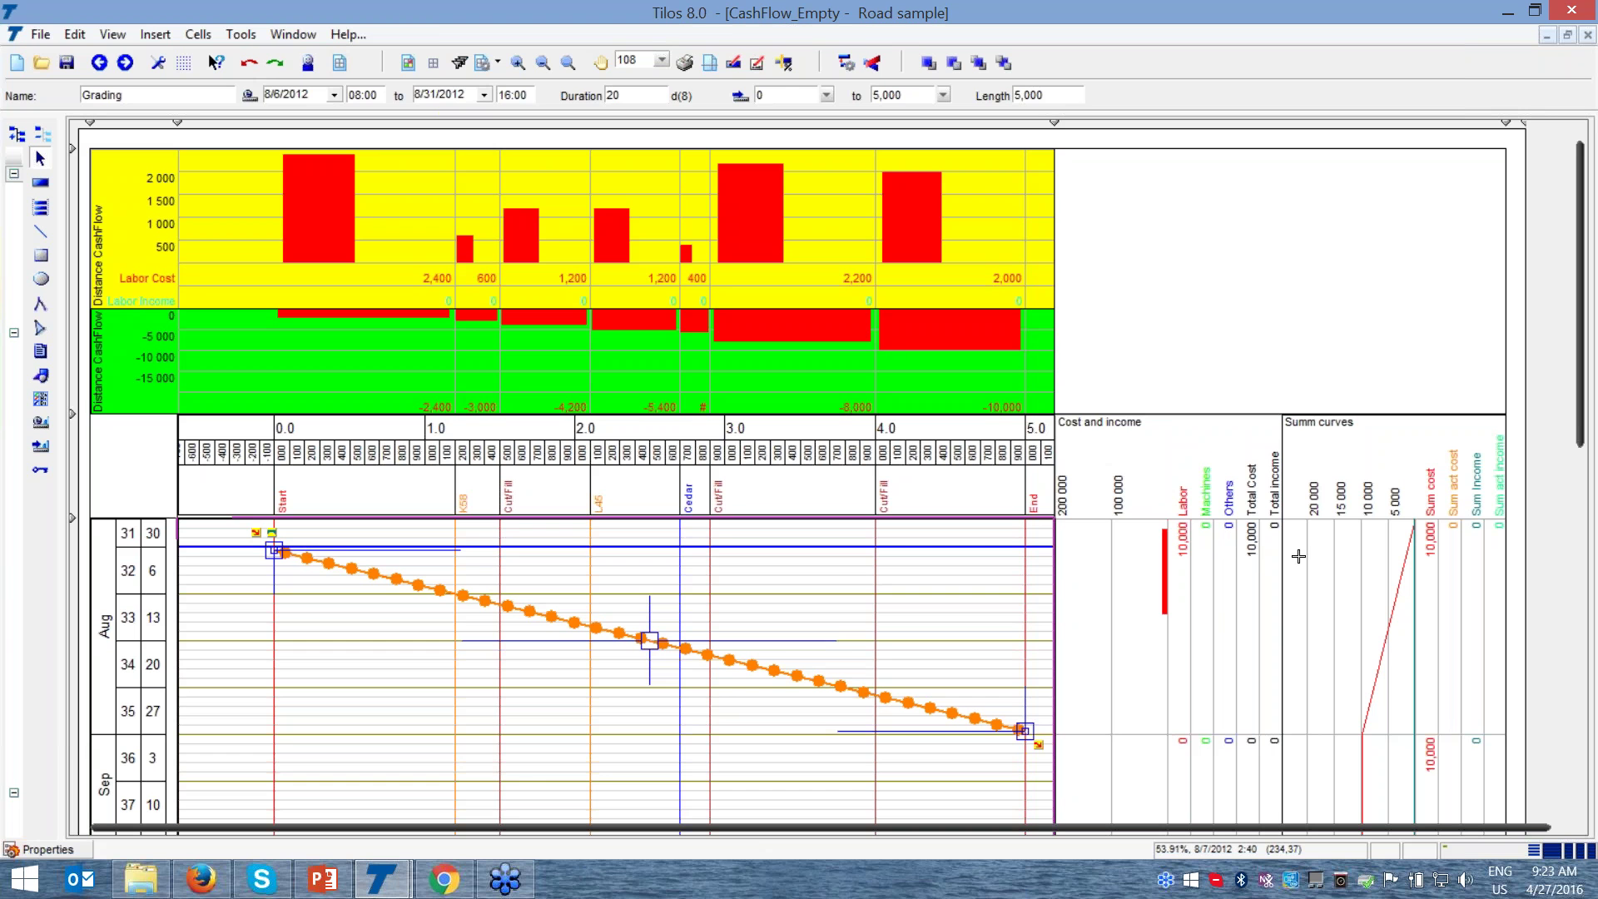
left_click(1262, 547)
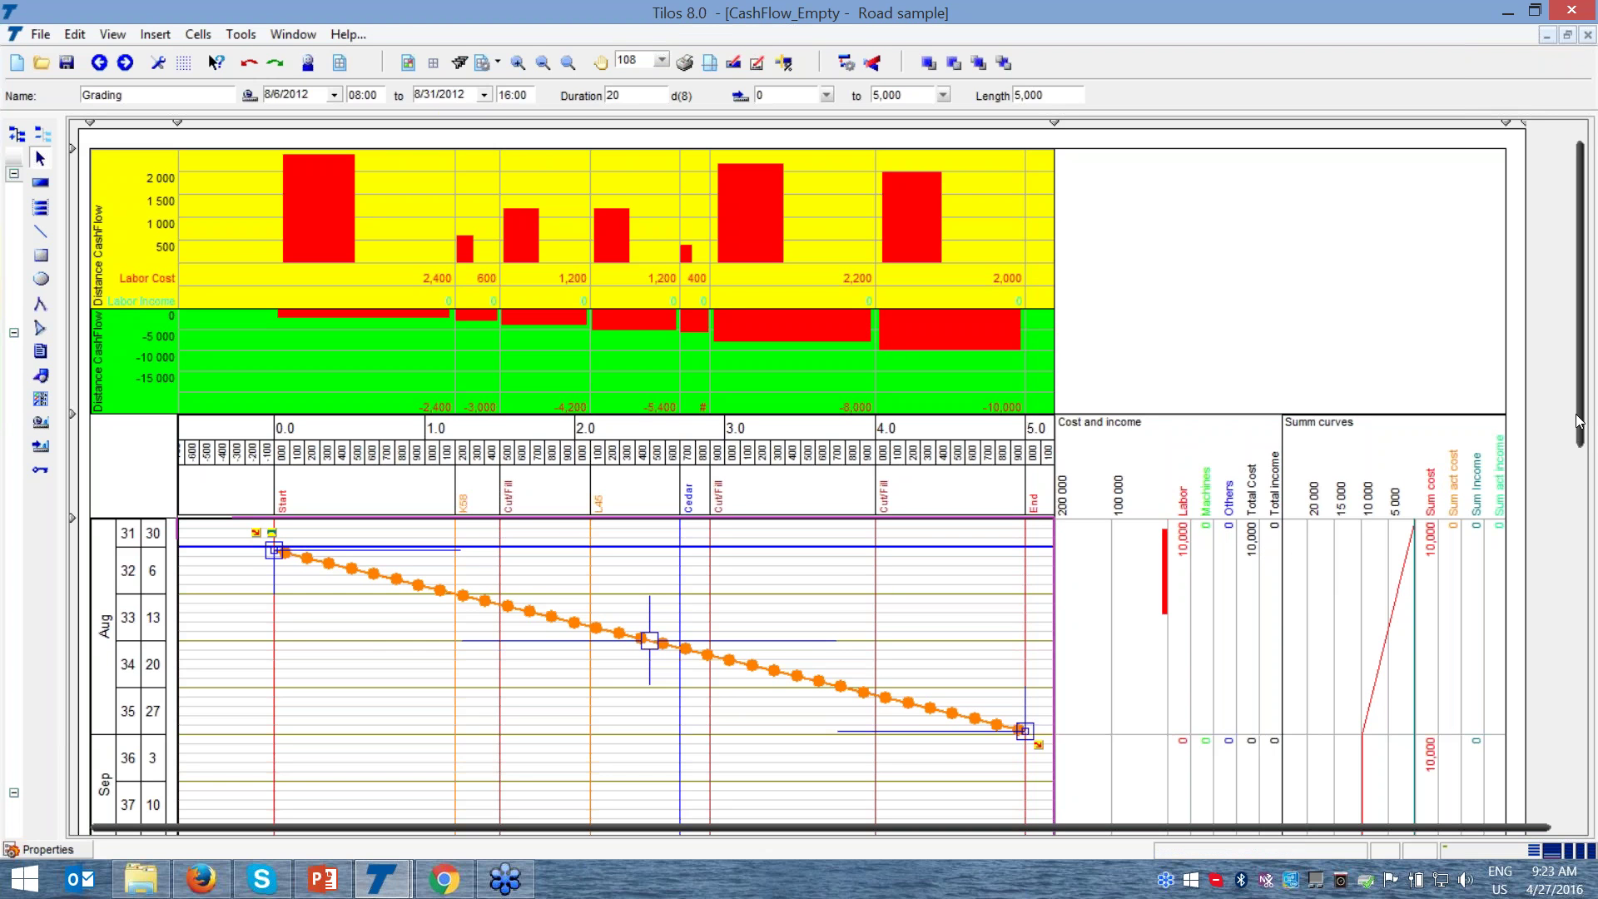
scroll(1581, 418, "down", 3)
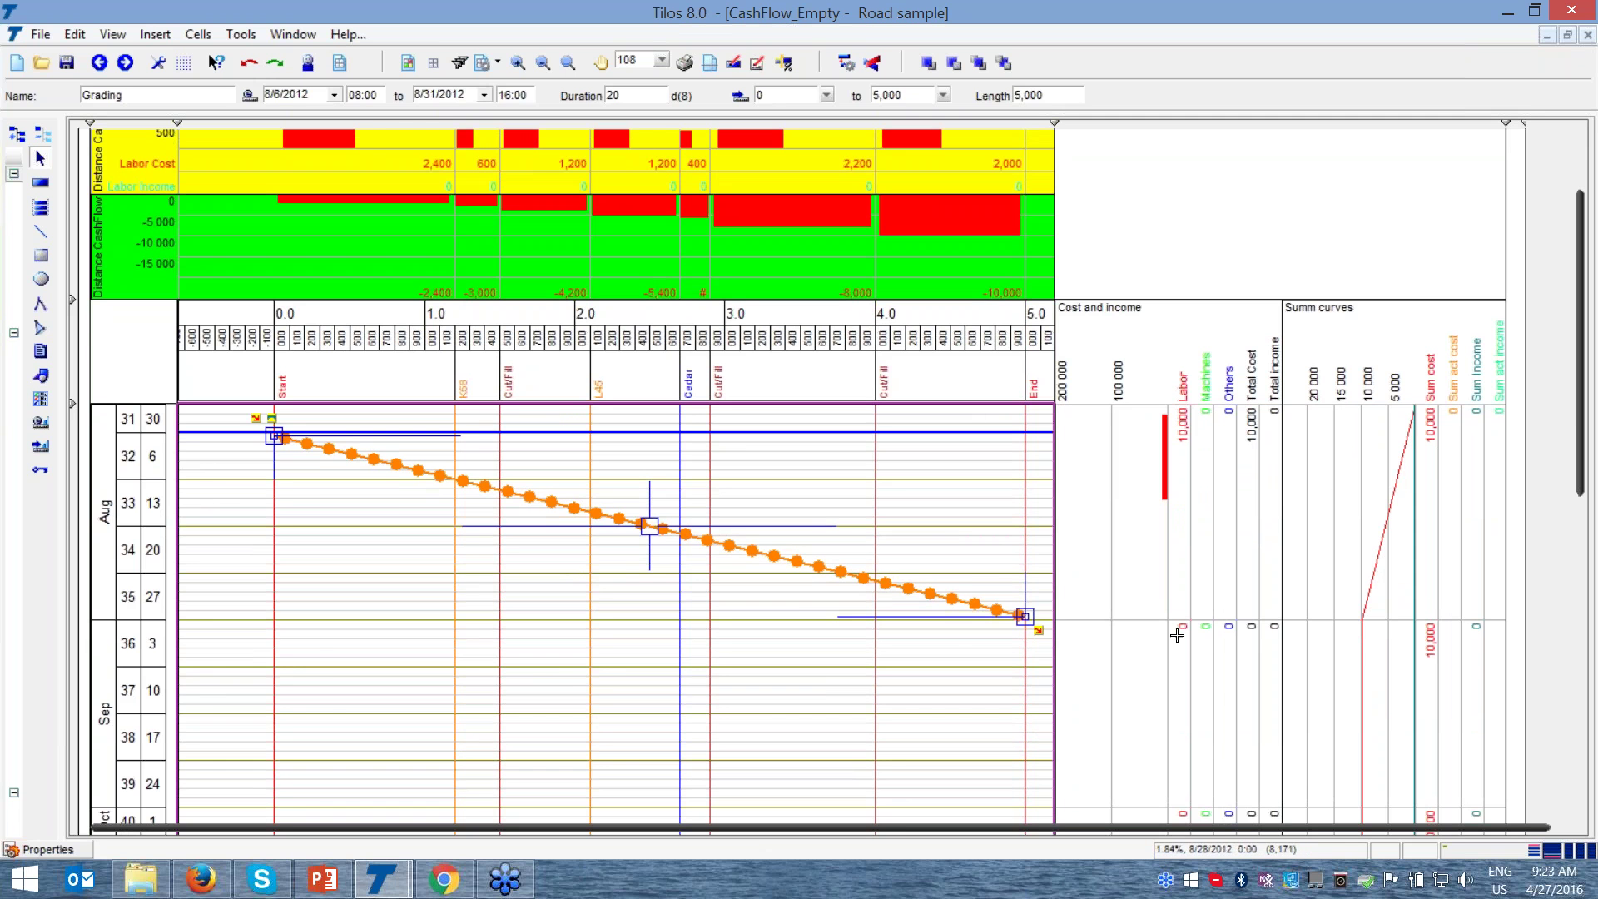
- Examine the labor cost per road section and the cumulative cost in the two distance cash-flow diagrams
scroll(1585, 457, "up", 3)
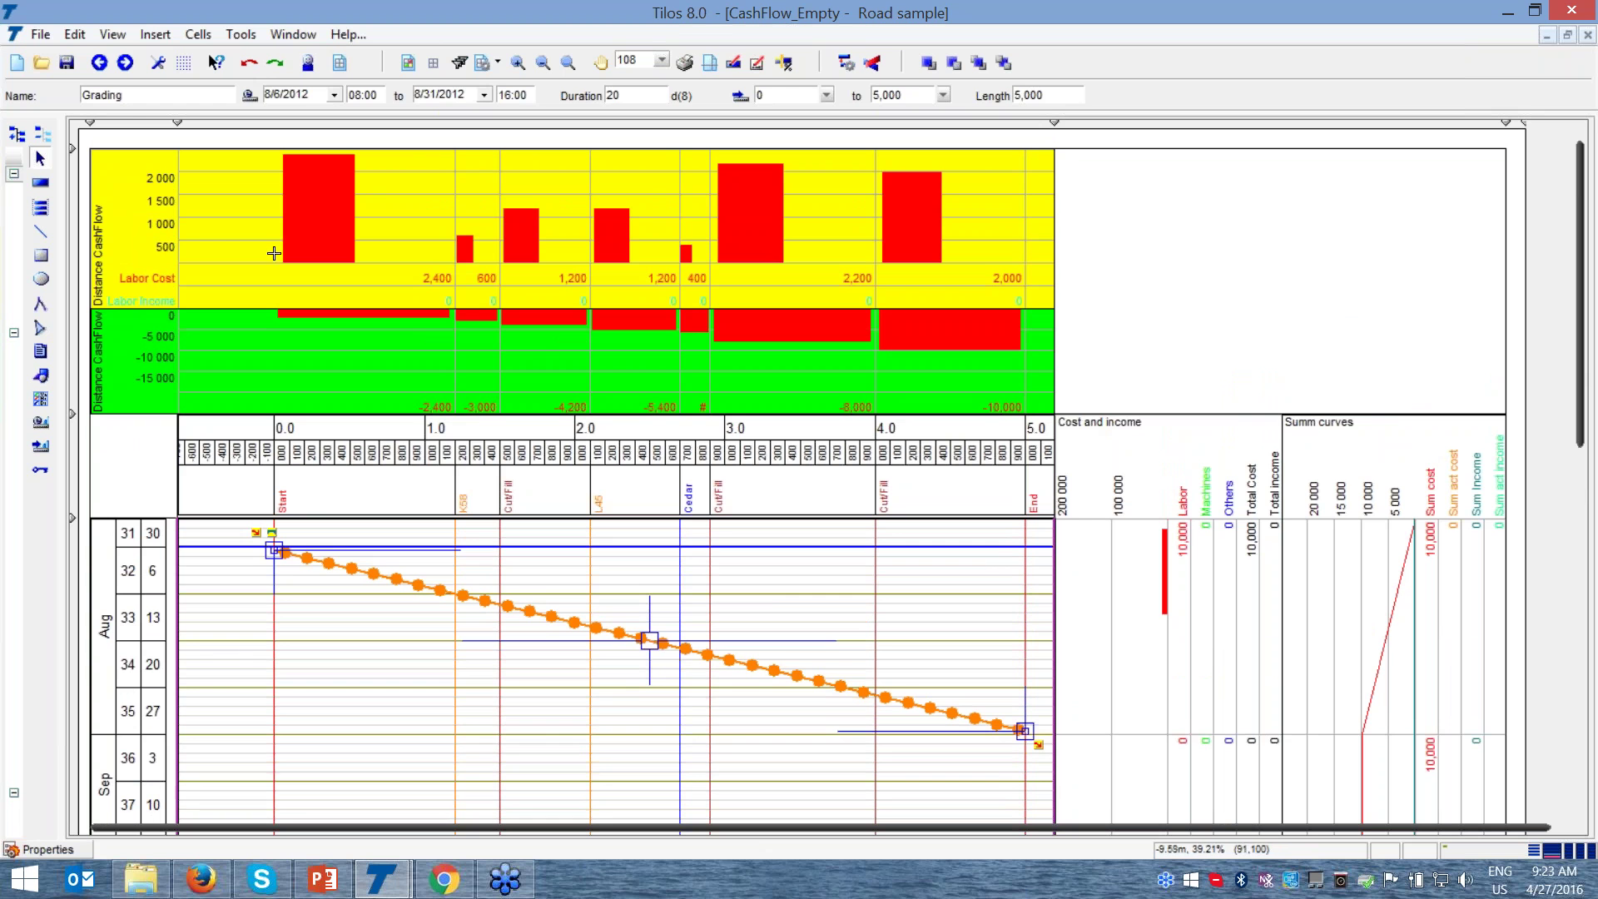
left_click(427, 272)
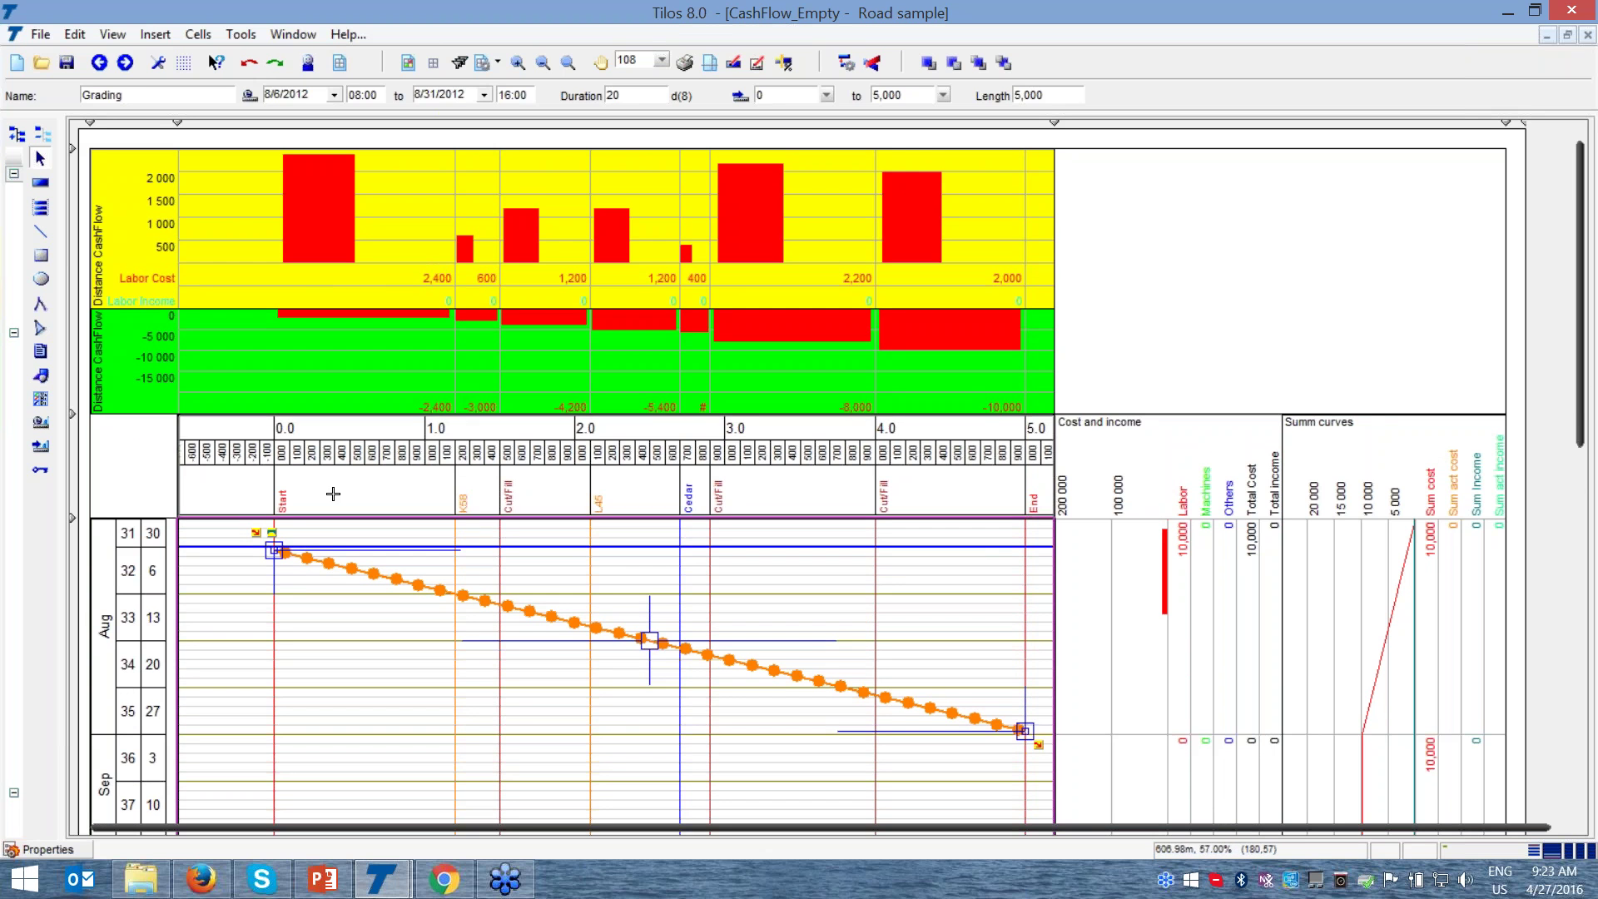
left_click(275, 507)
left_click(458, 512)
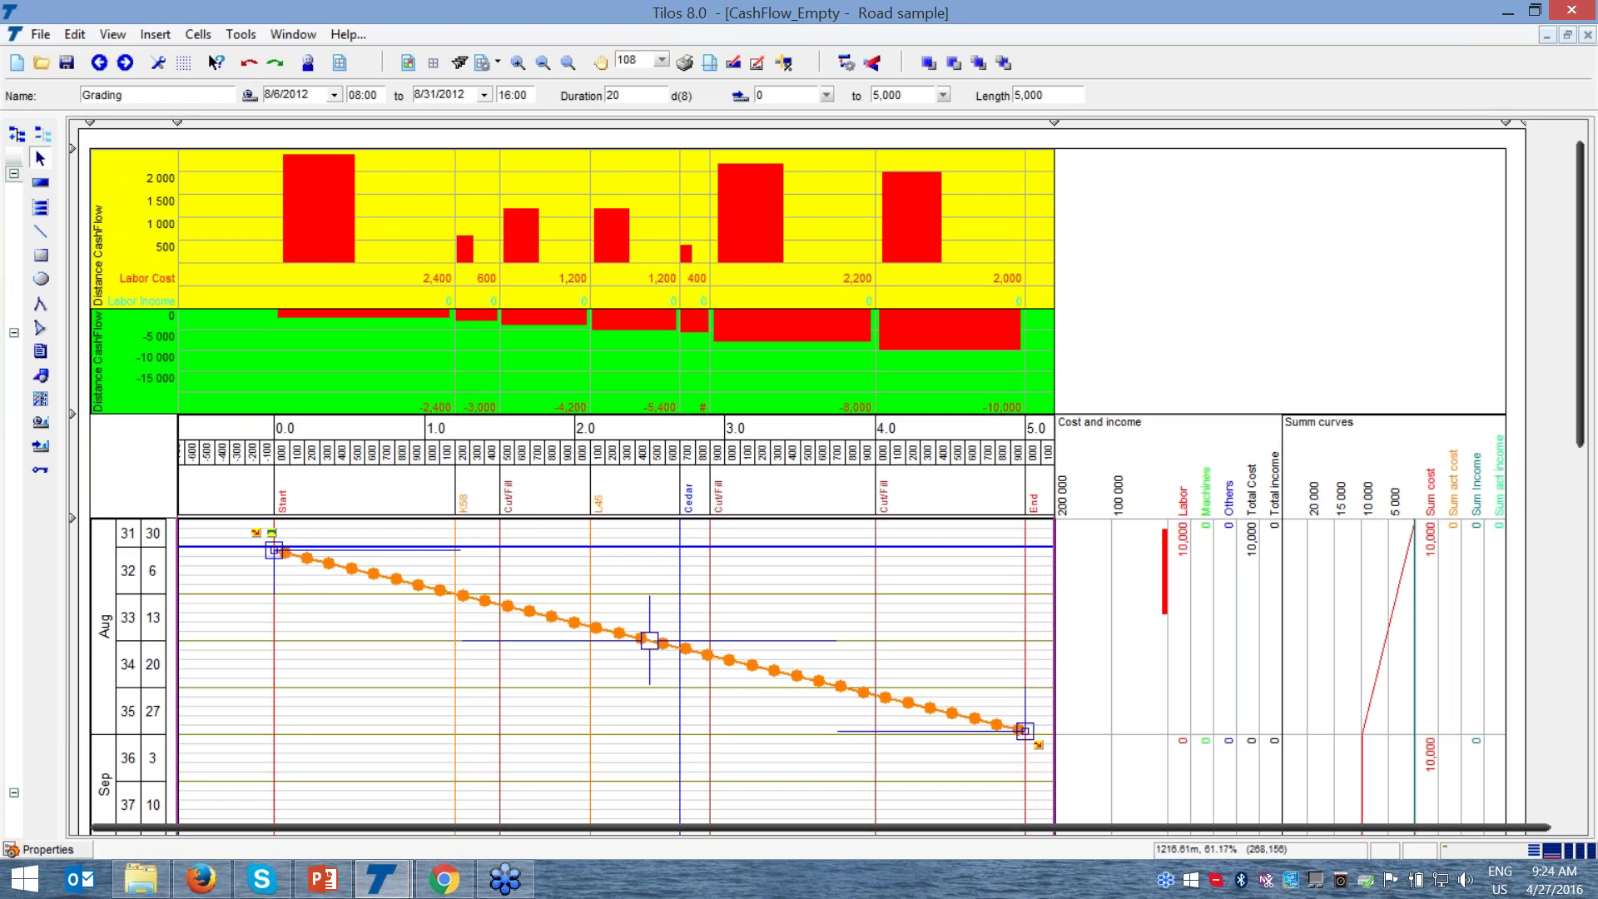
left_click(435, 274)
left_click(383, 239)
left_click(462, 237)
key("ctrl")
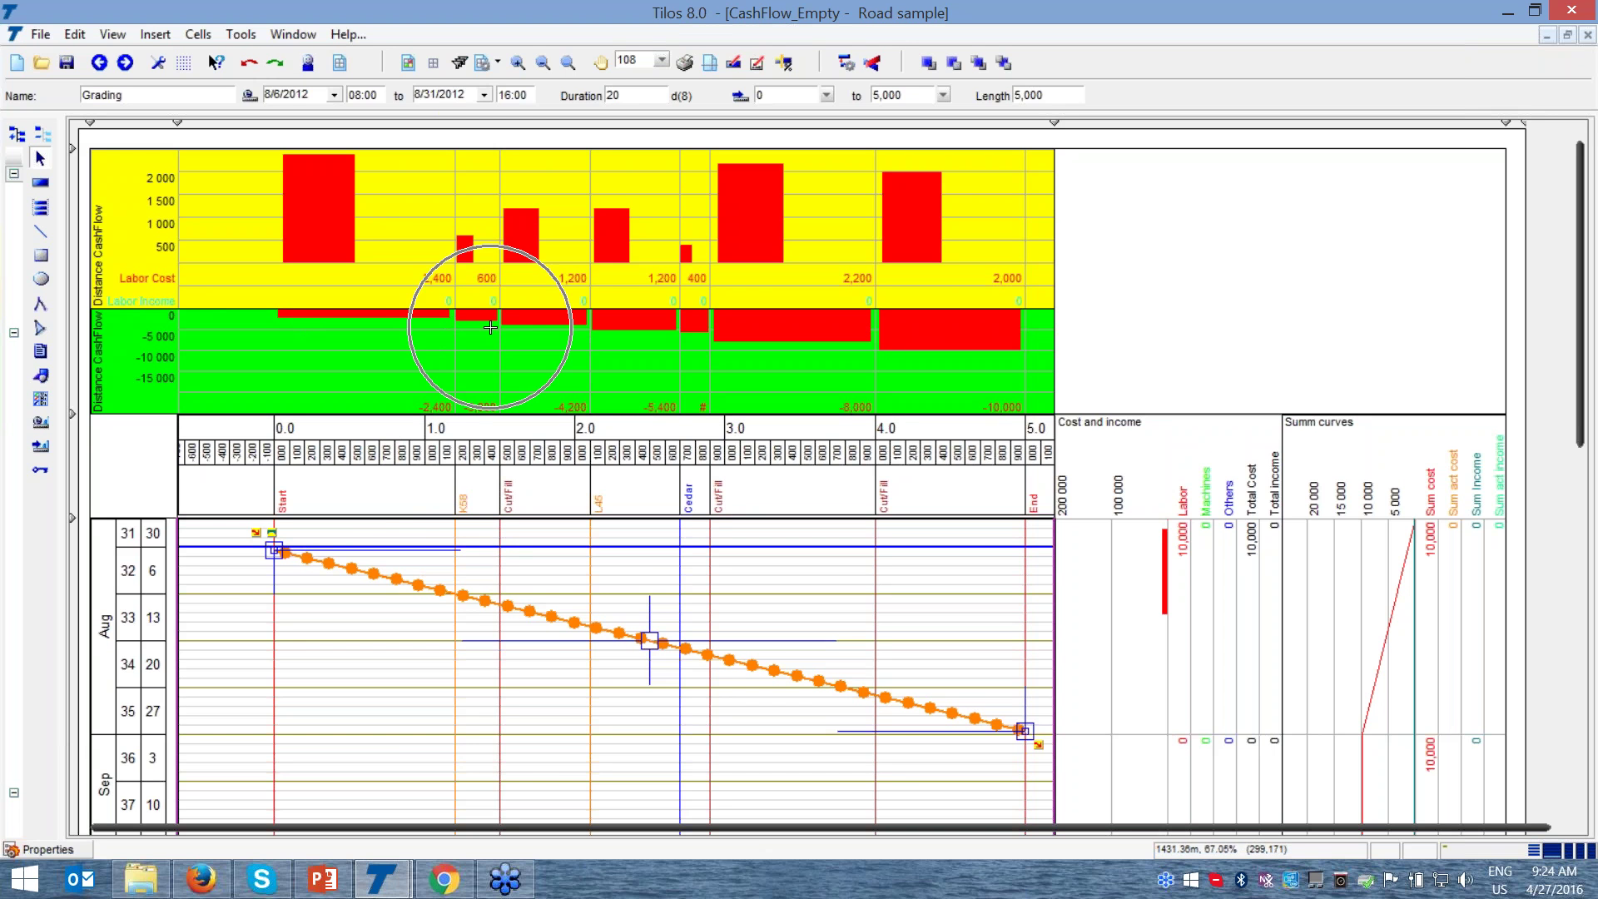
key("ctrl")
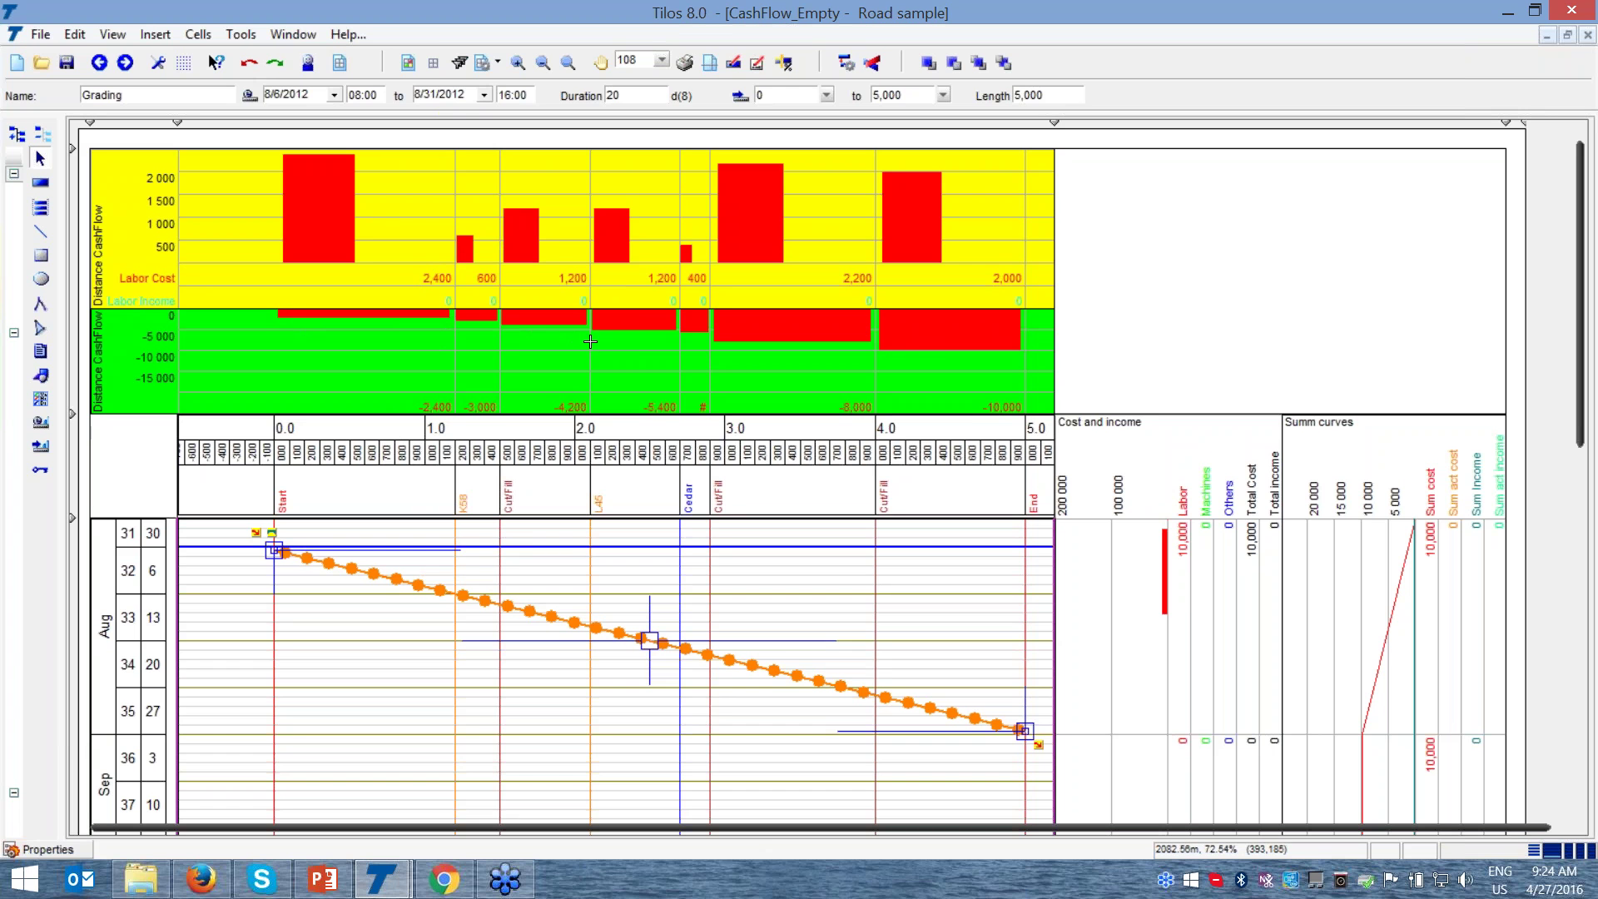
key("ctrl")
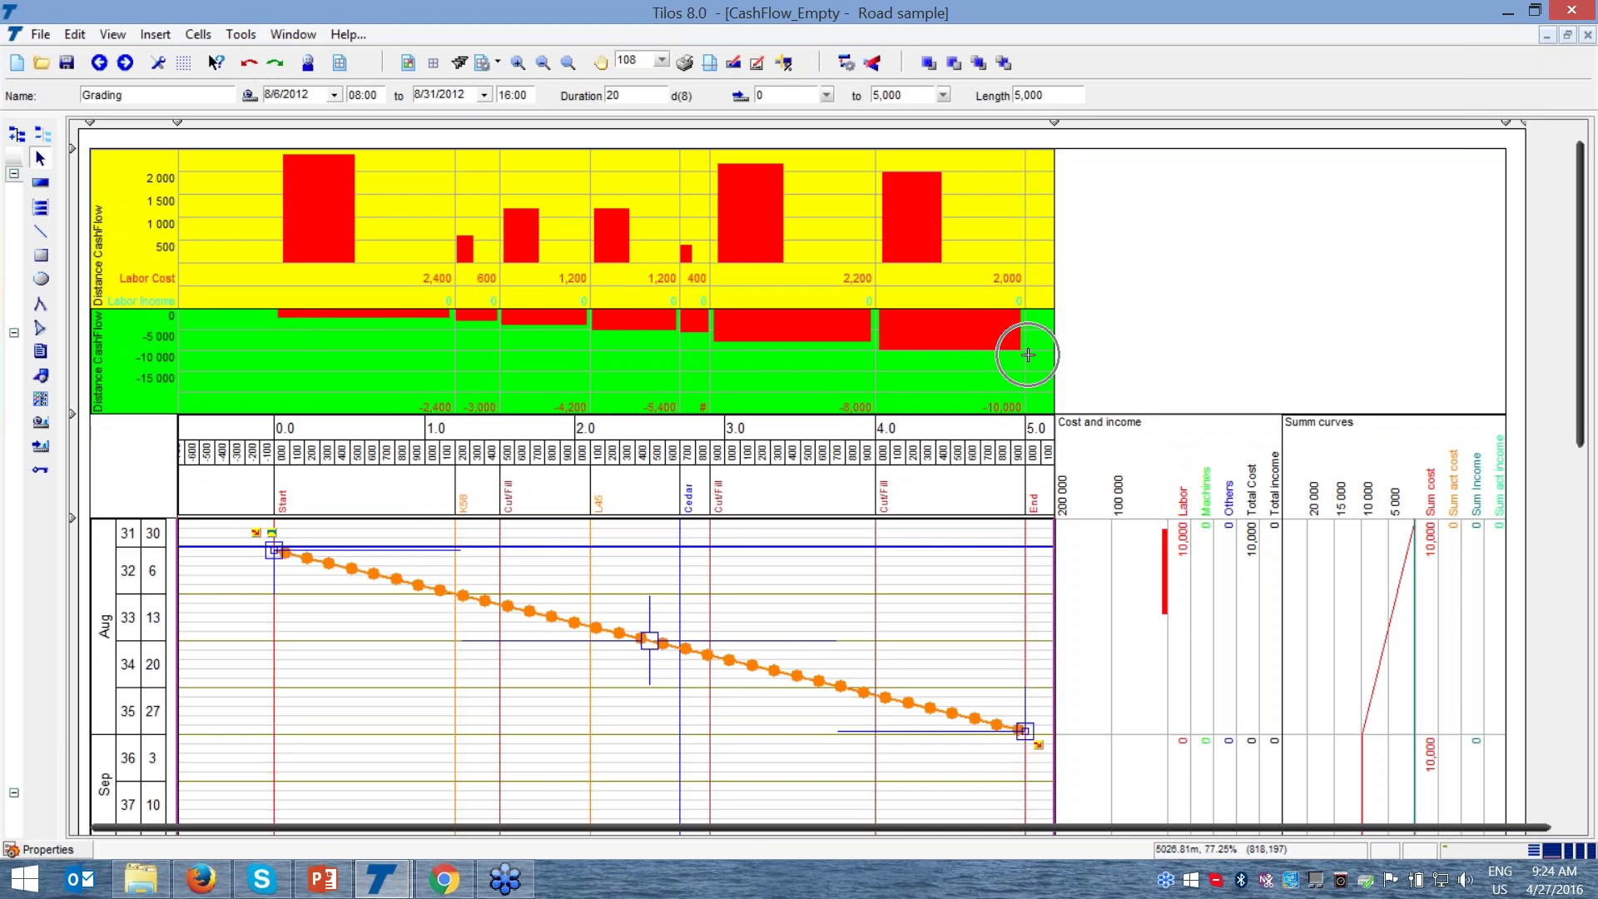
key("ctrl")
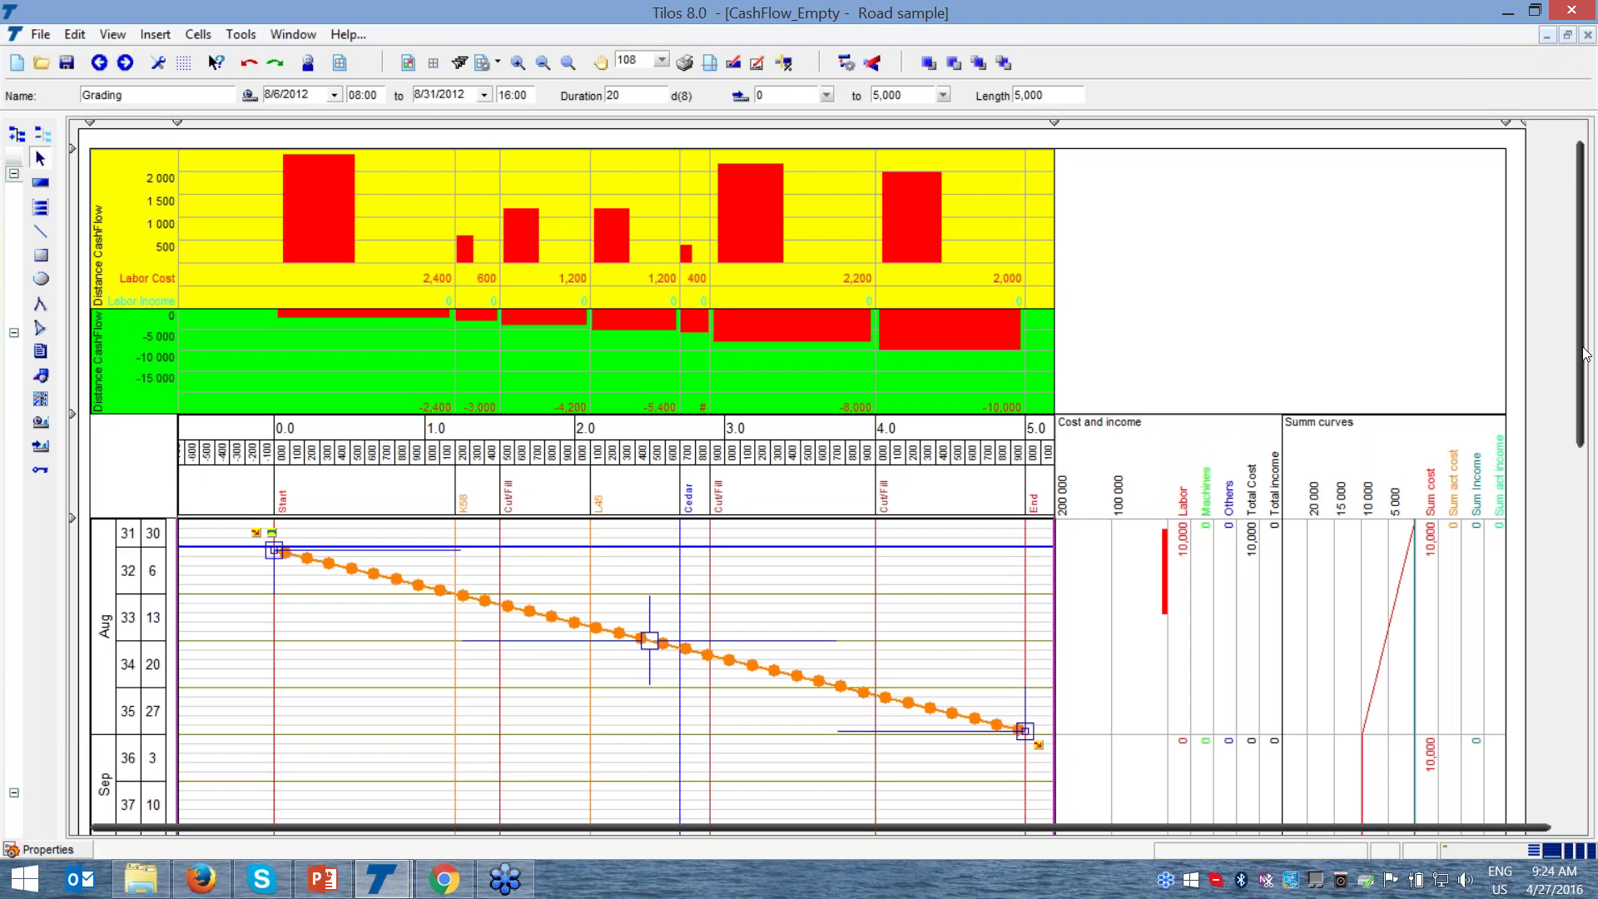
- Stretch the Grading task's end in the diagram to 9/28/2012 for a 40-day duration and review the monthly labor costs
scroll(1585, 354, "down", 2)
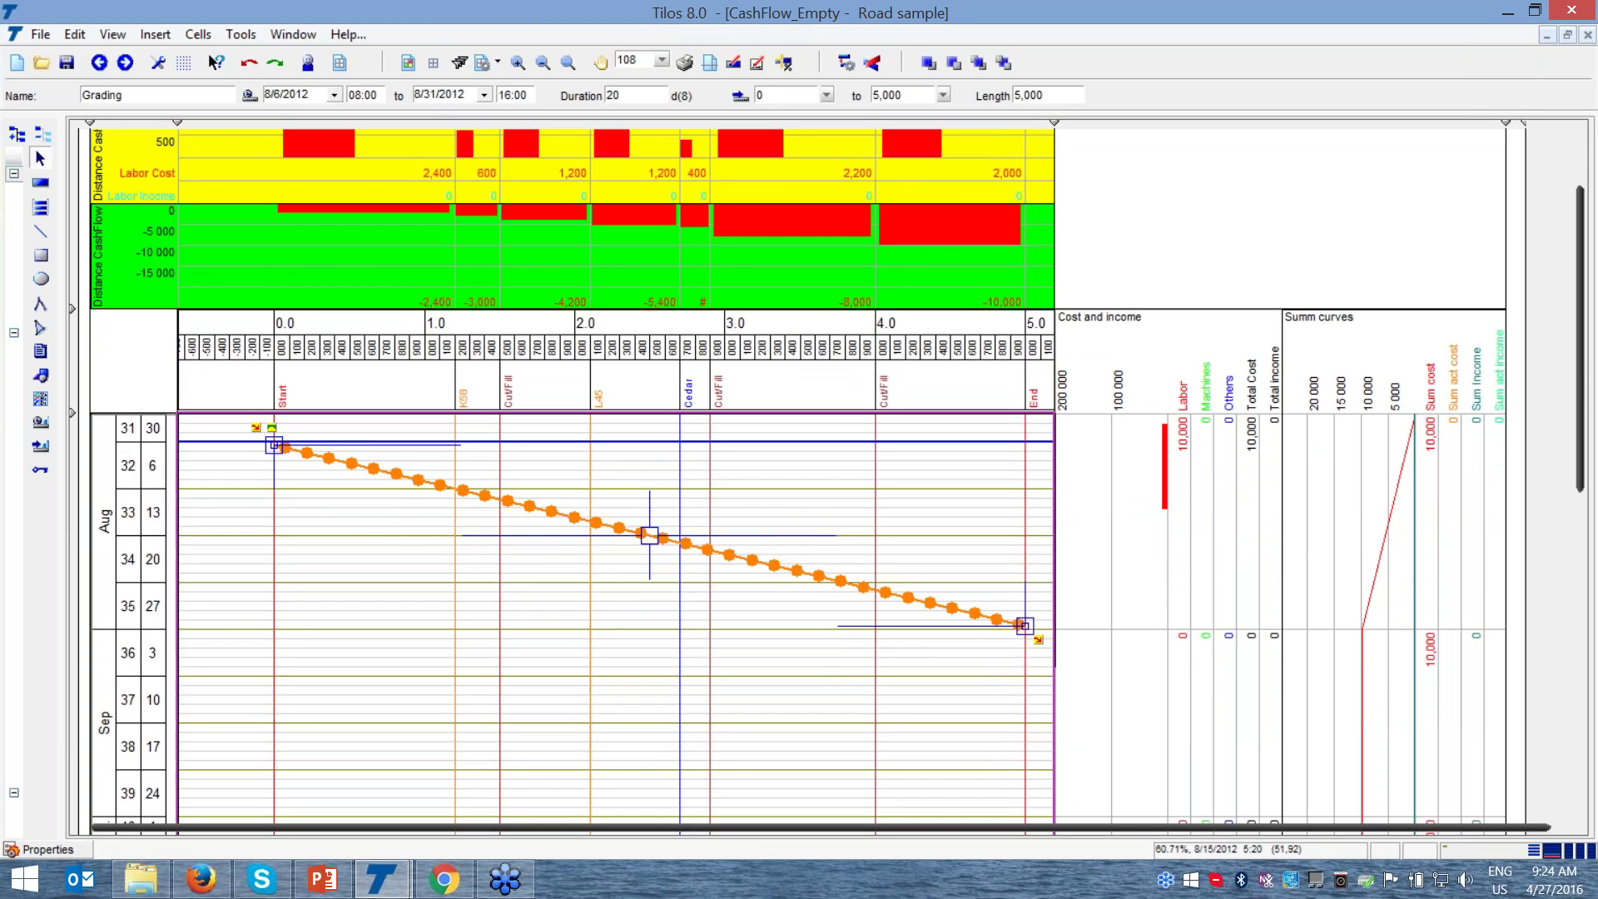
left_click_drag(982, 628, 1008, 721)
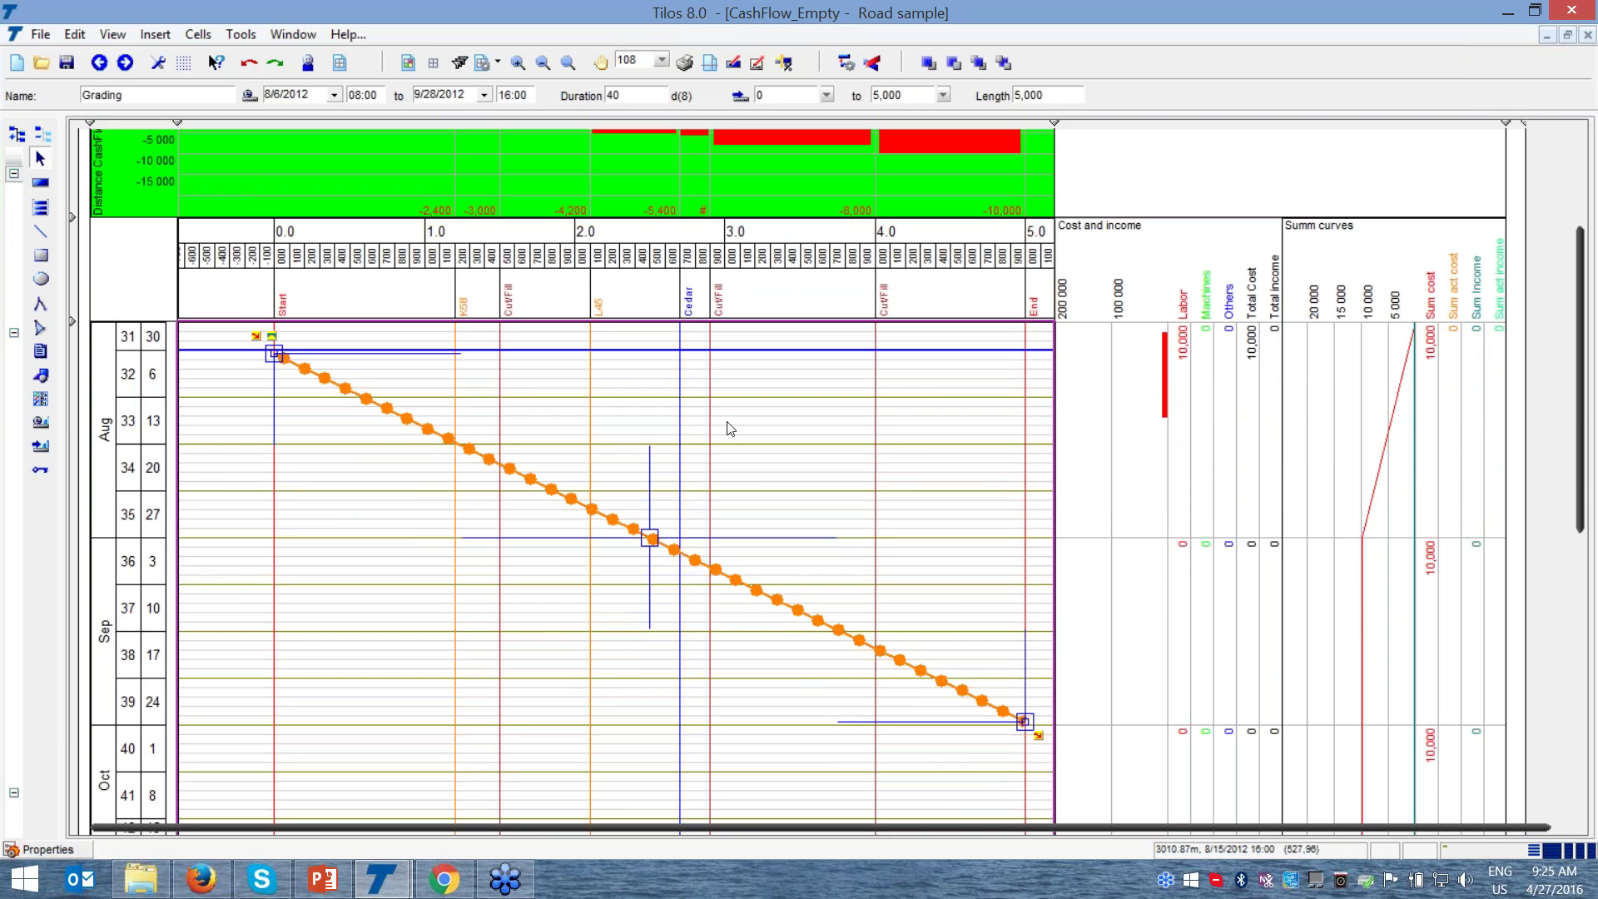
left_click_drag(1583, 487, 1585, 447)
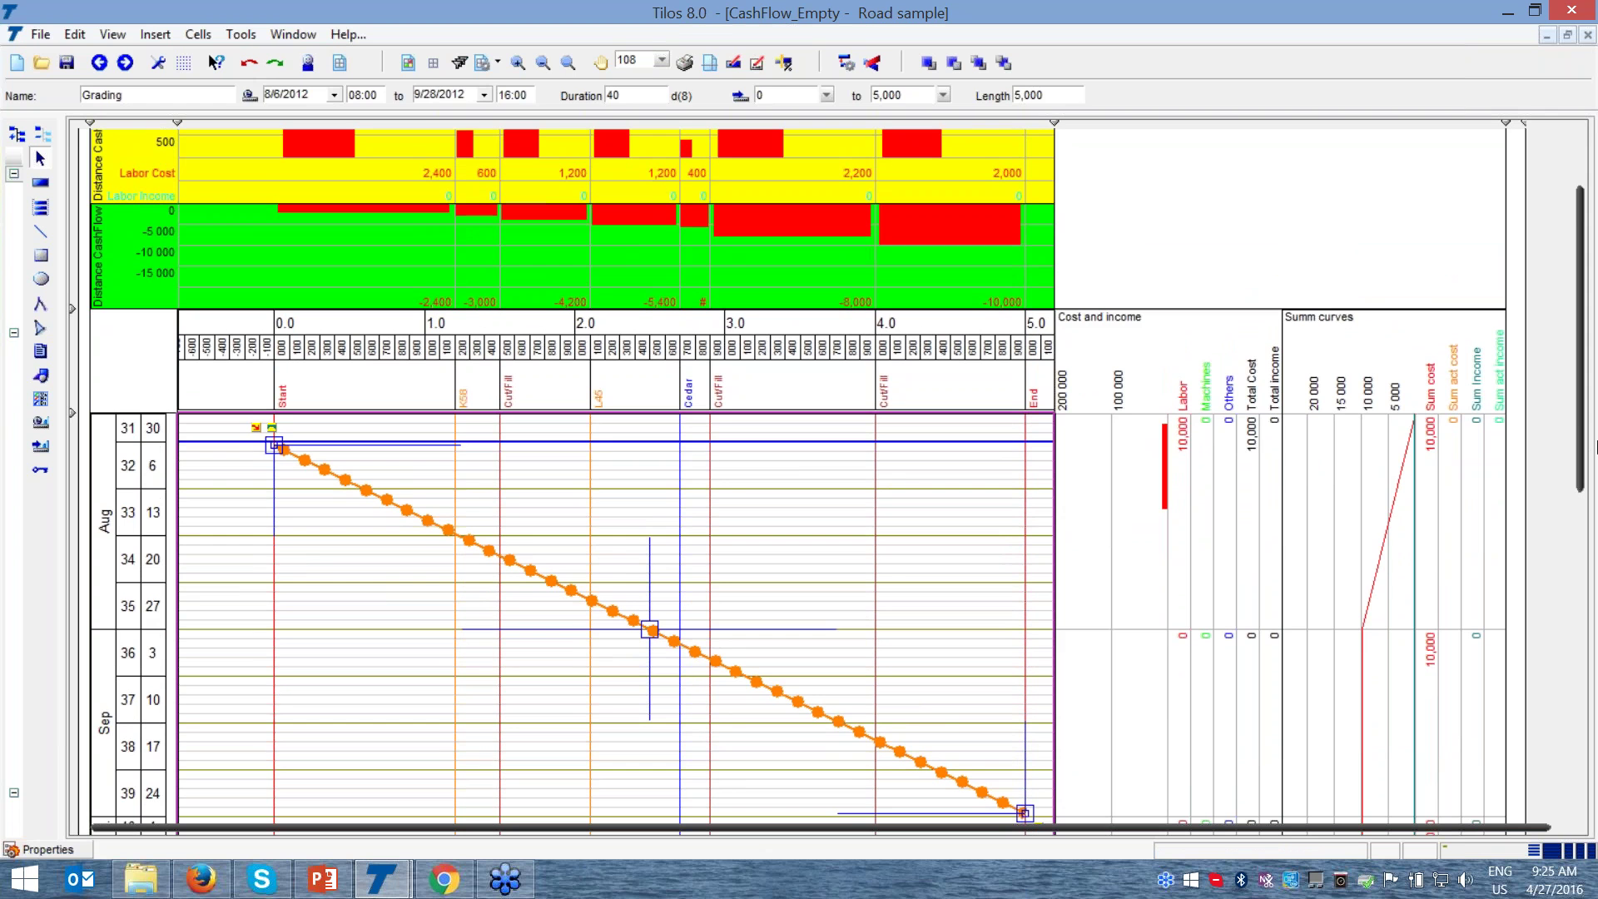
left_click(1192, 446)
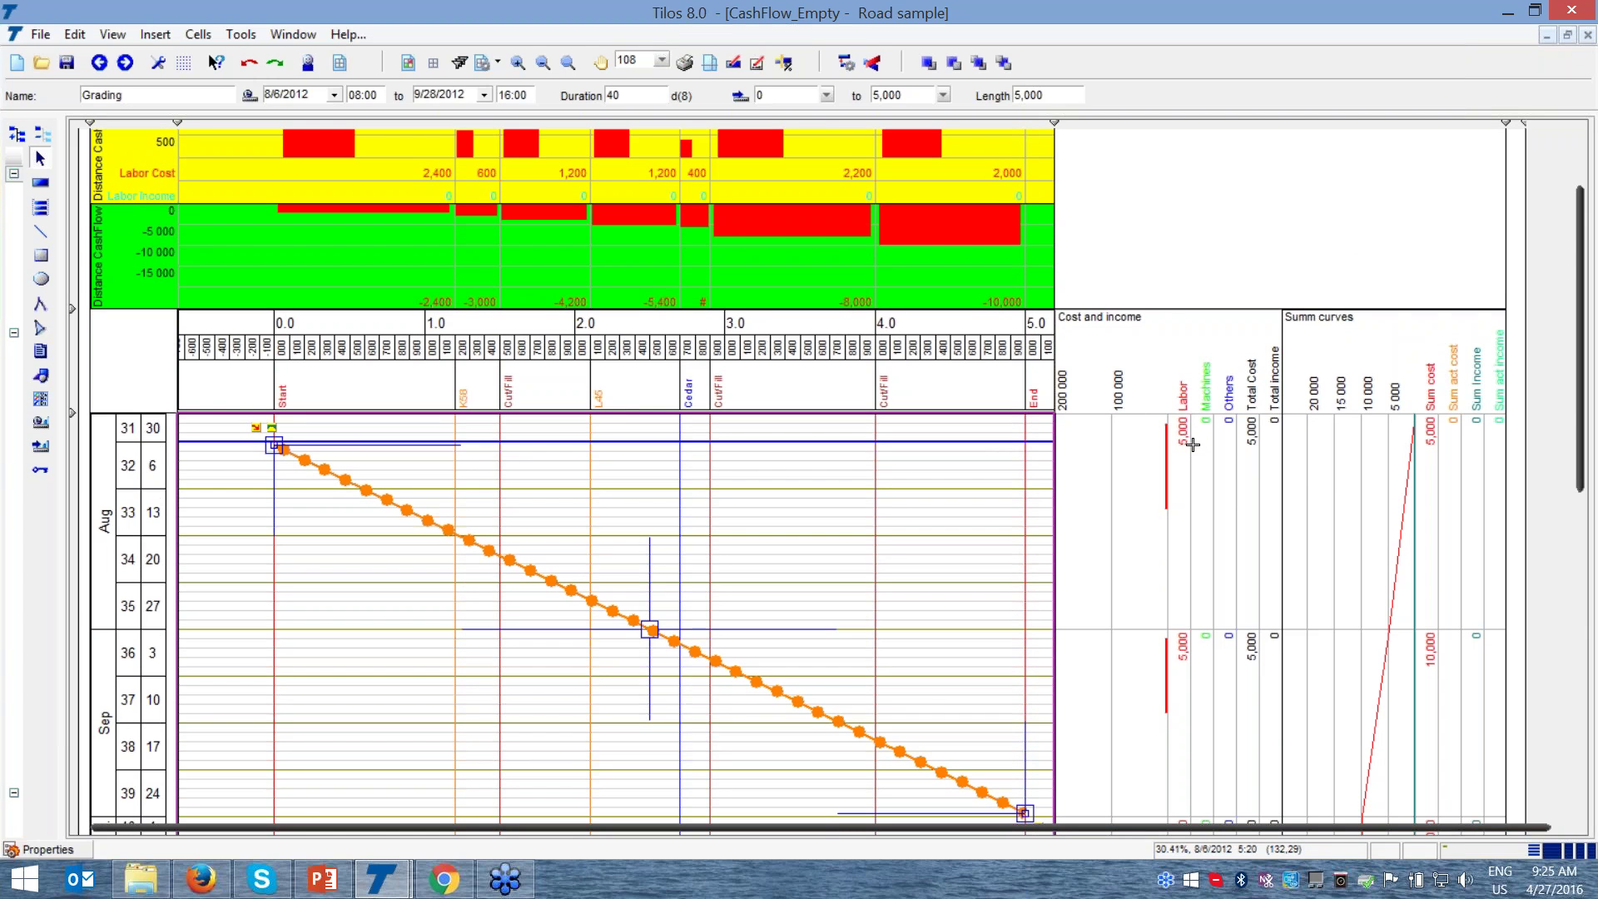
left_click(1192, 445)
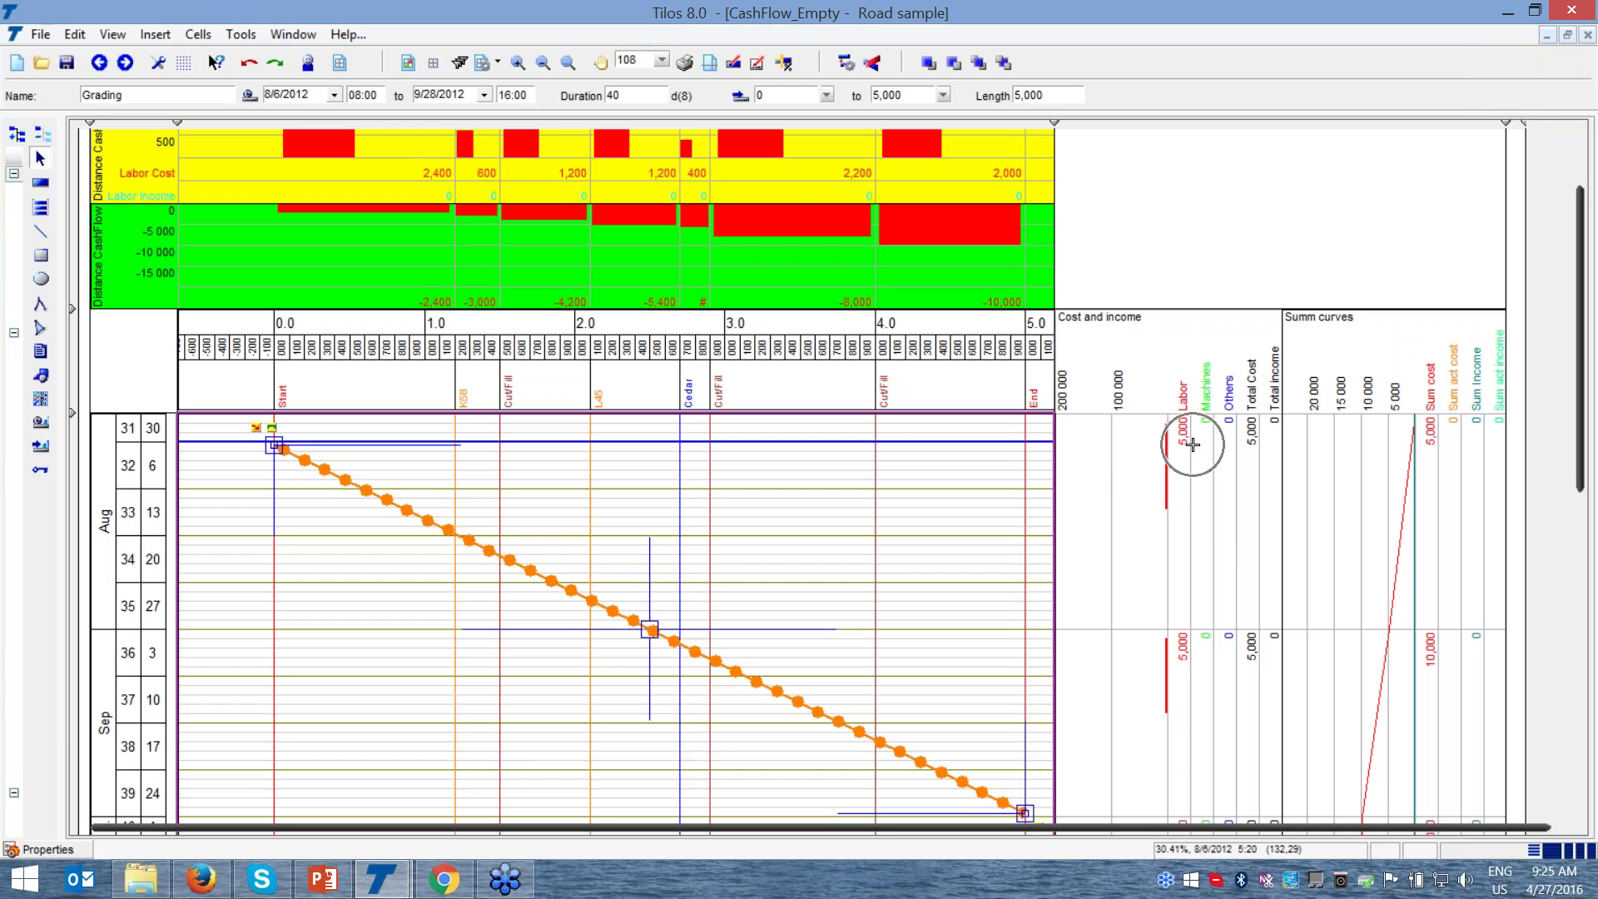
- Review the monthly labor costs, then pull the Grading task's end back to 8/31/2012 for a 20-day duration
left_click(1189, 654)
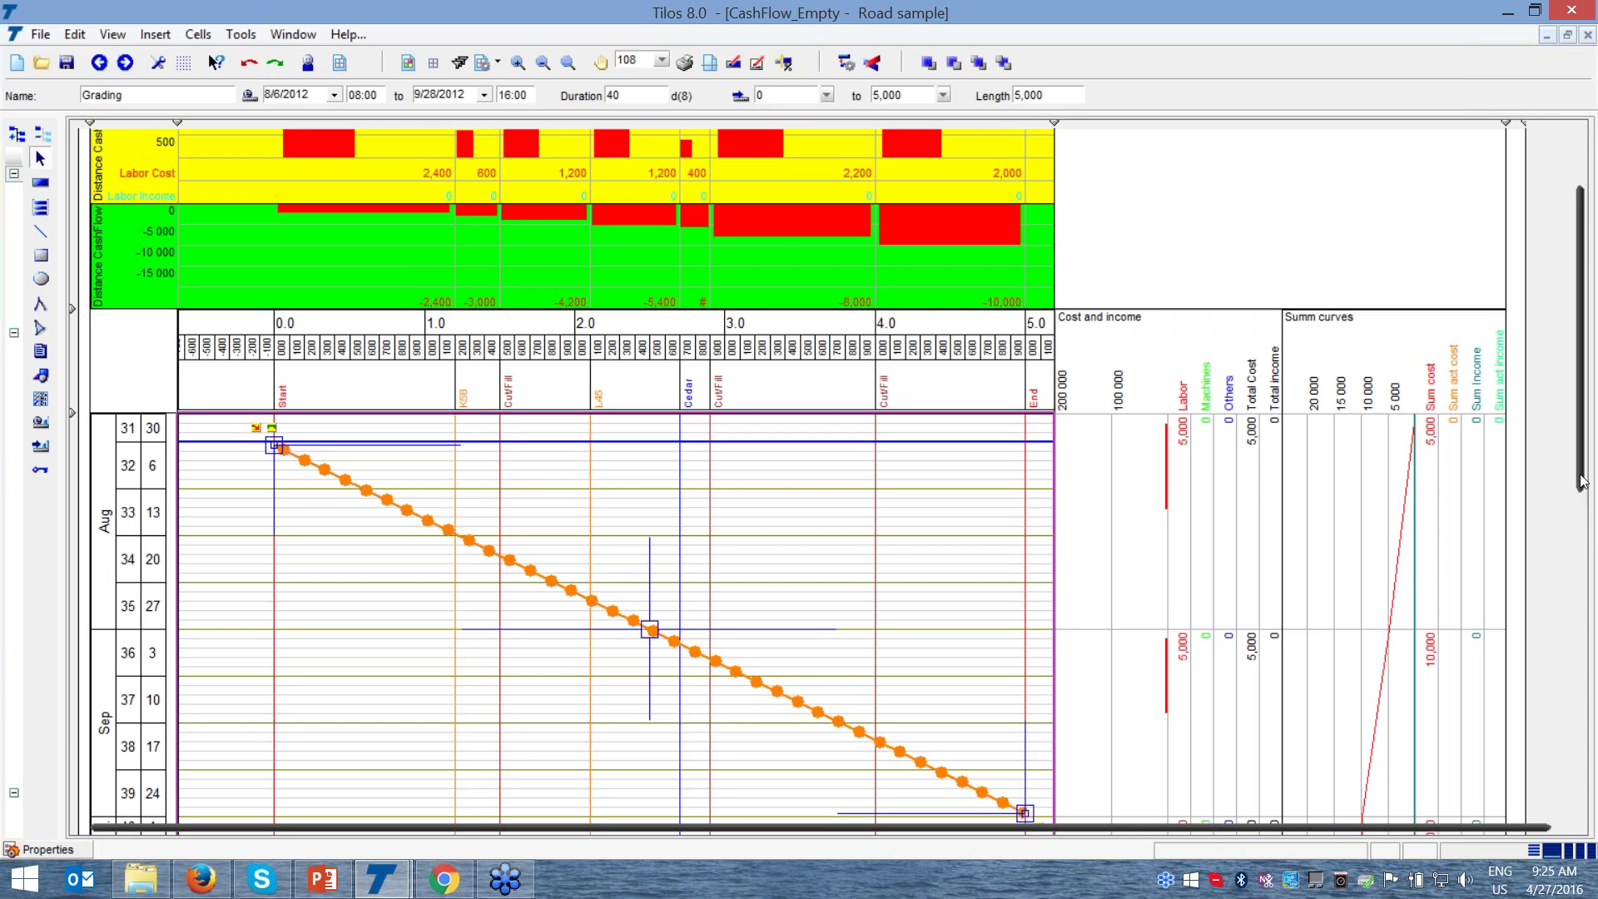
scroll(1581, 481, "up", 3)
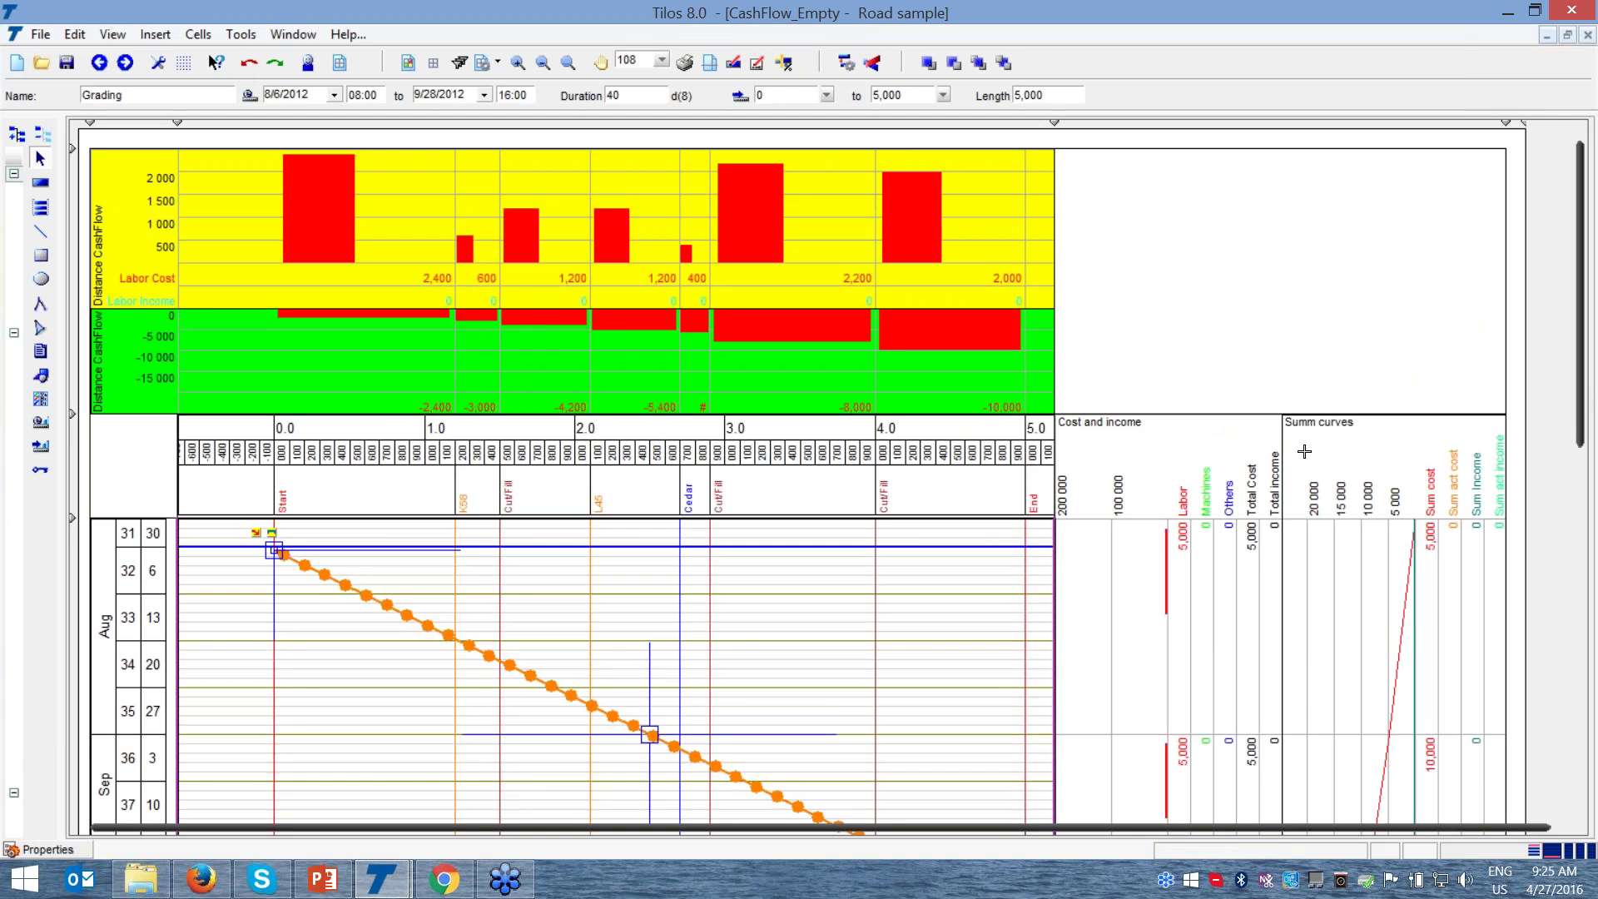
scroll(965, 751, "down", 5)
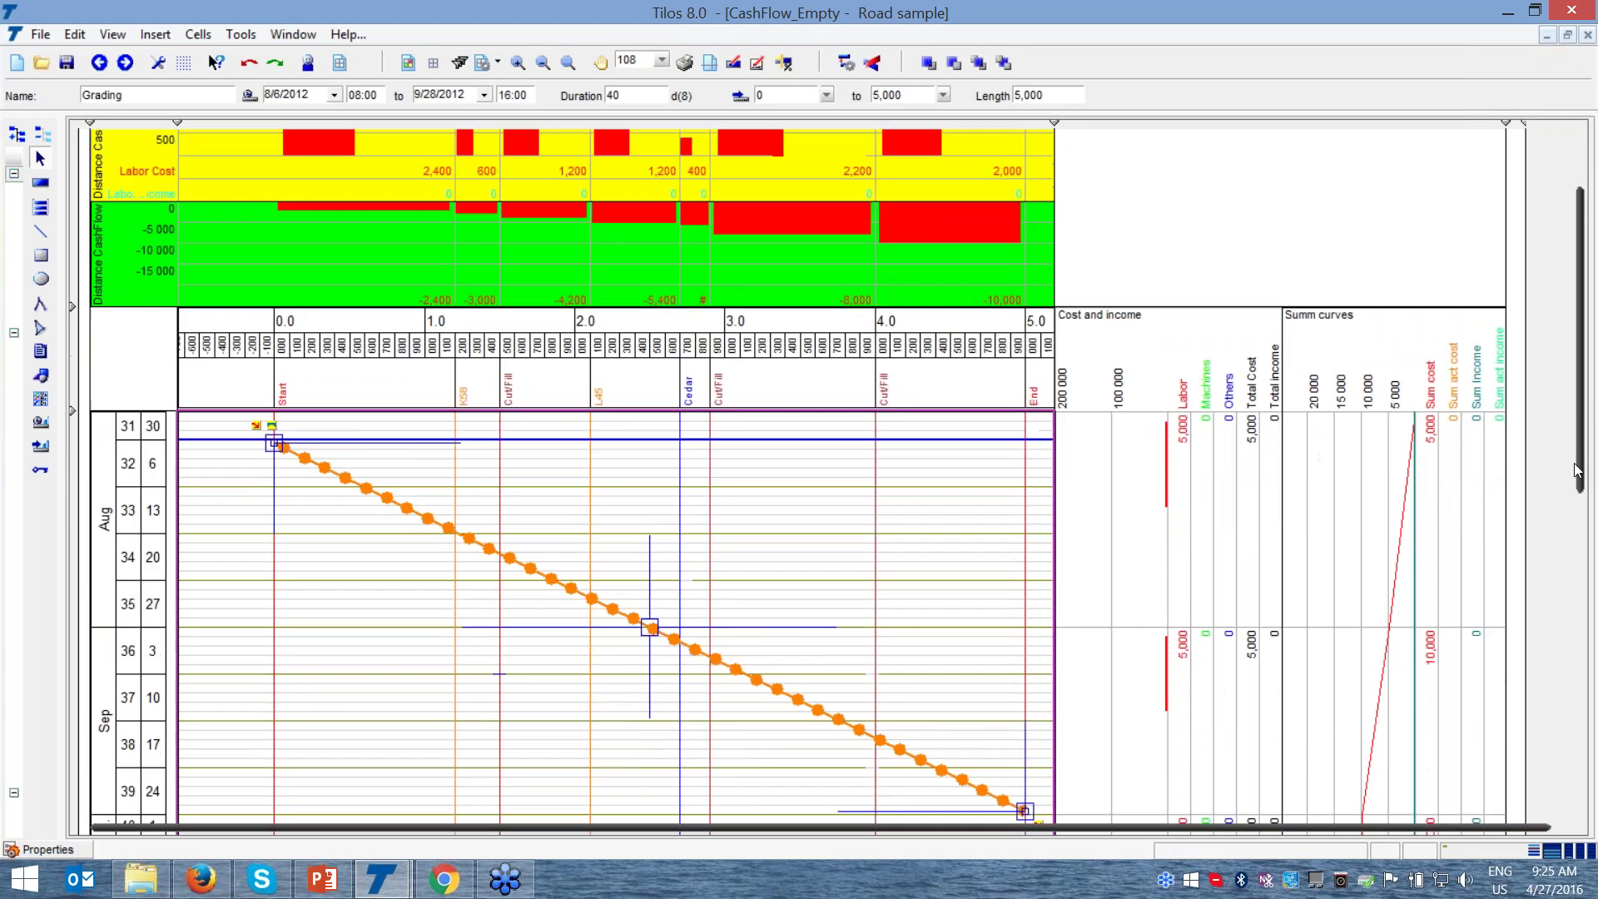
left_click_drag(965, 752, 978, 571)
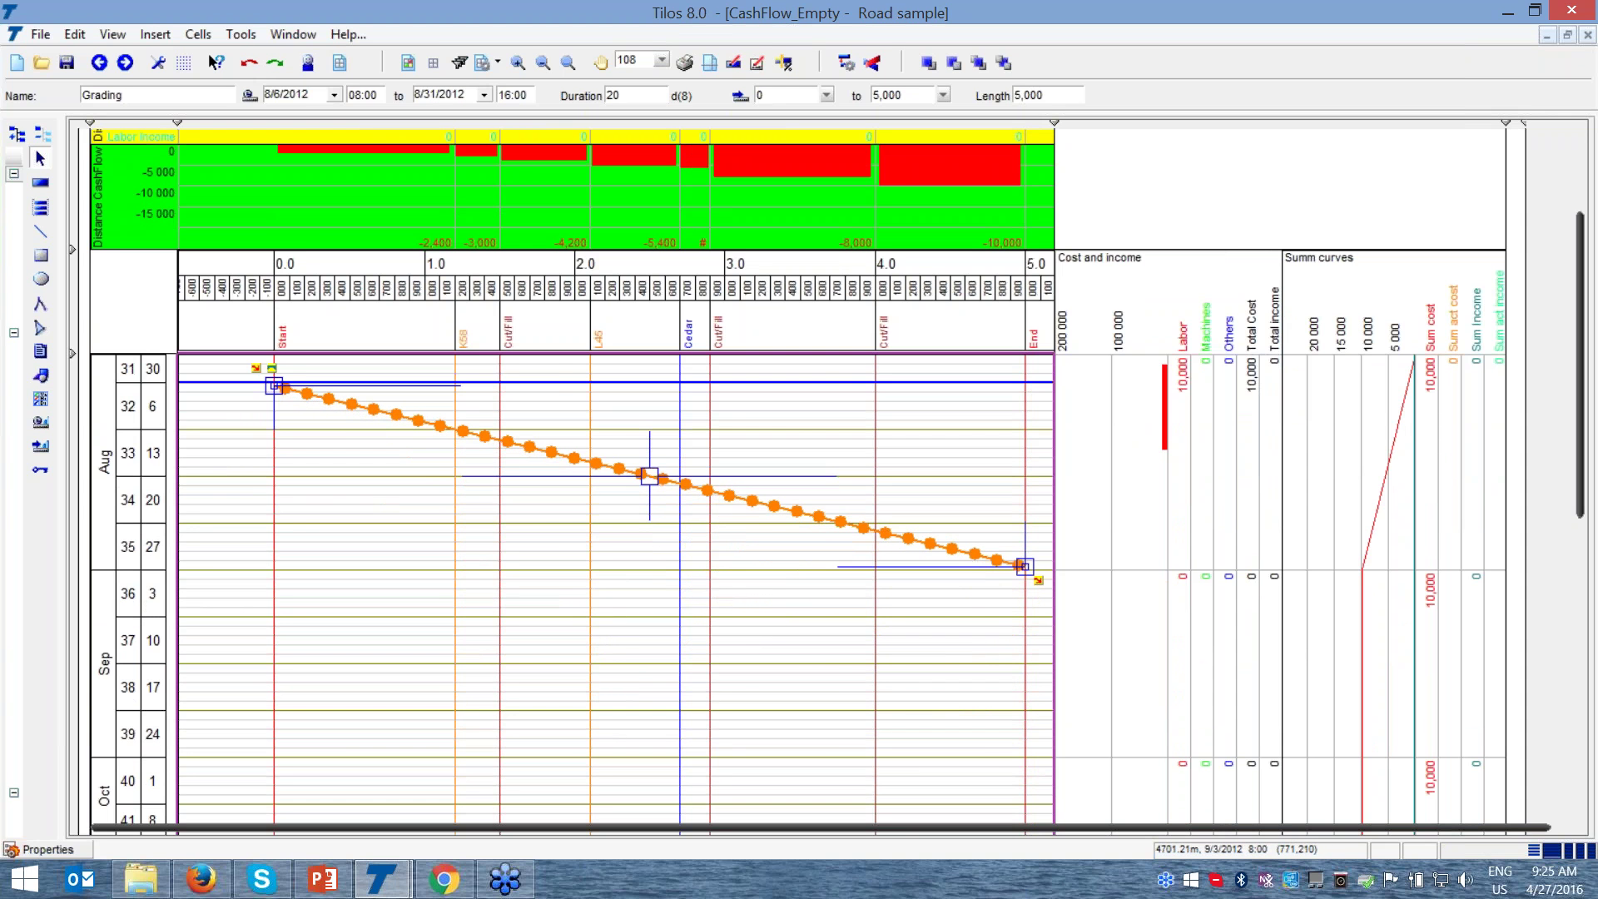
left_click_drag(1585, 474, 1588, 391)
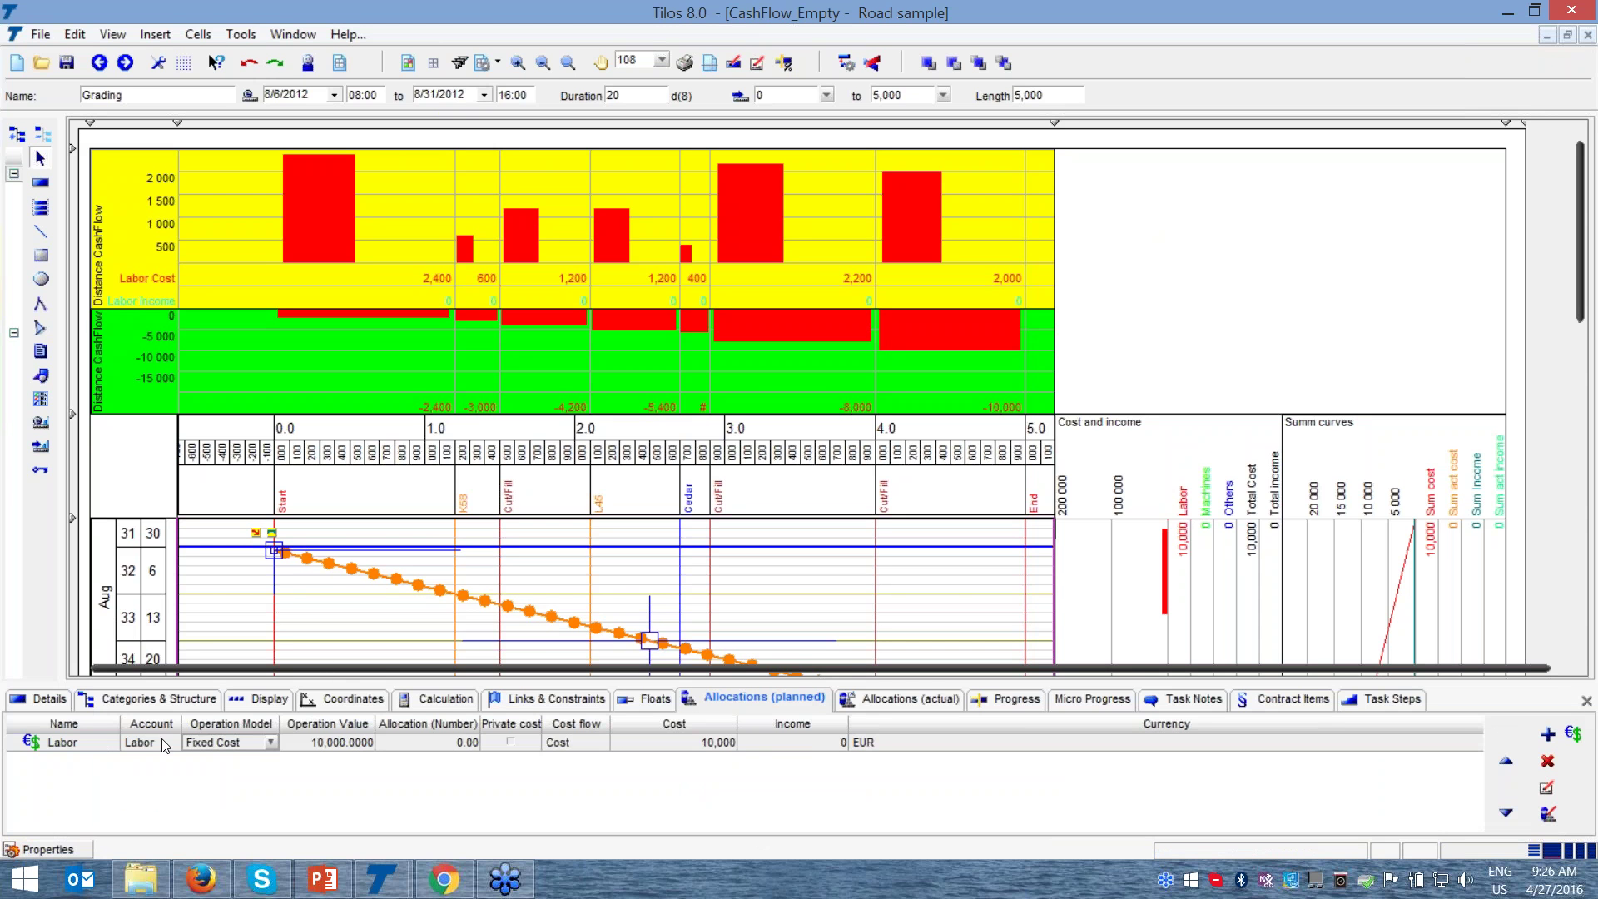
- Change the operation model of the Grading task's planned Labor allocation to Cost per task quantity
left_click(271, 741)
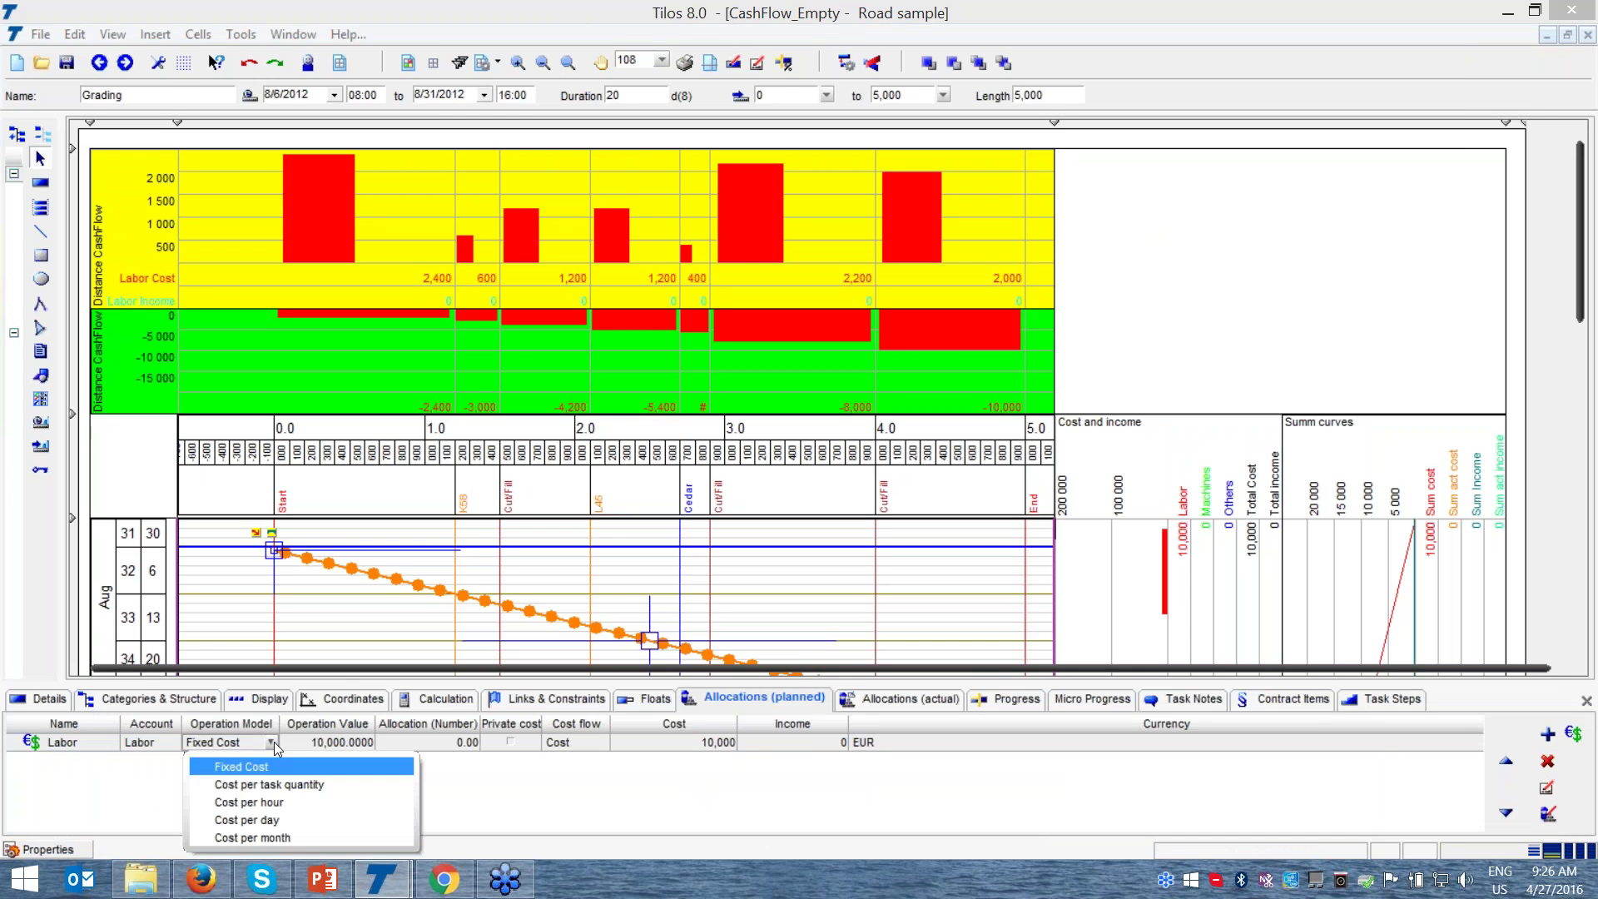
left_click(271, 787)
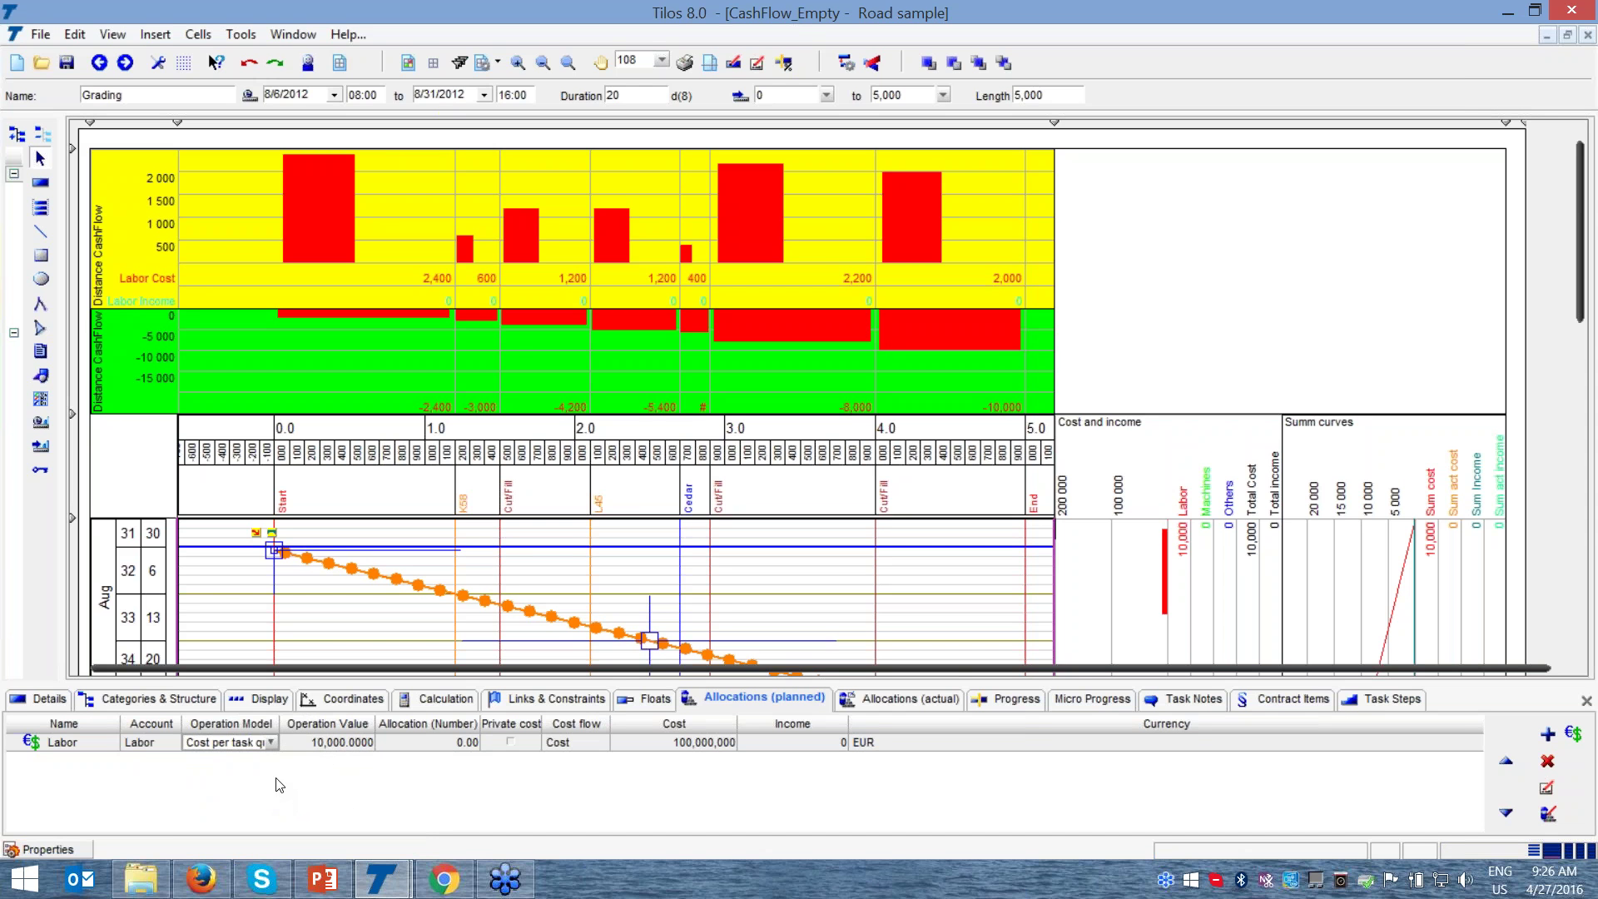
left_click(162, 744)
left_click(243, 751)
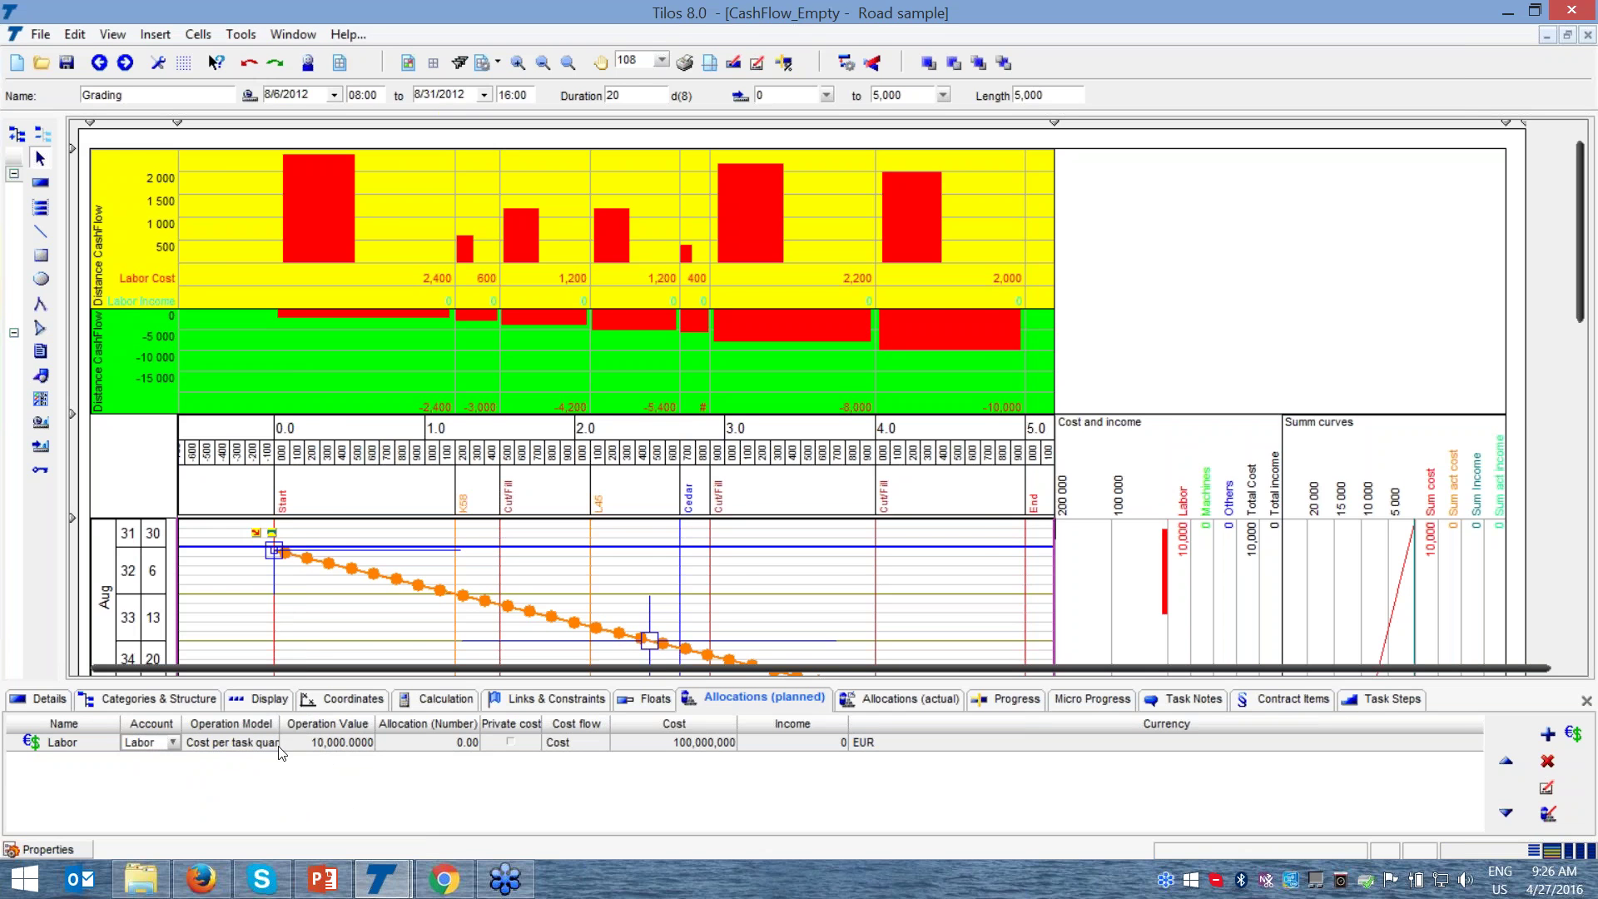
- Set the Labor allocation's operation value to 10 in its cost properties
double_click(63, 742)
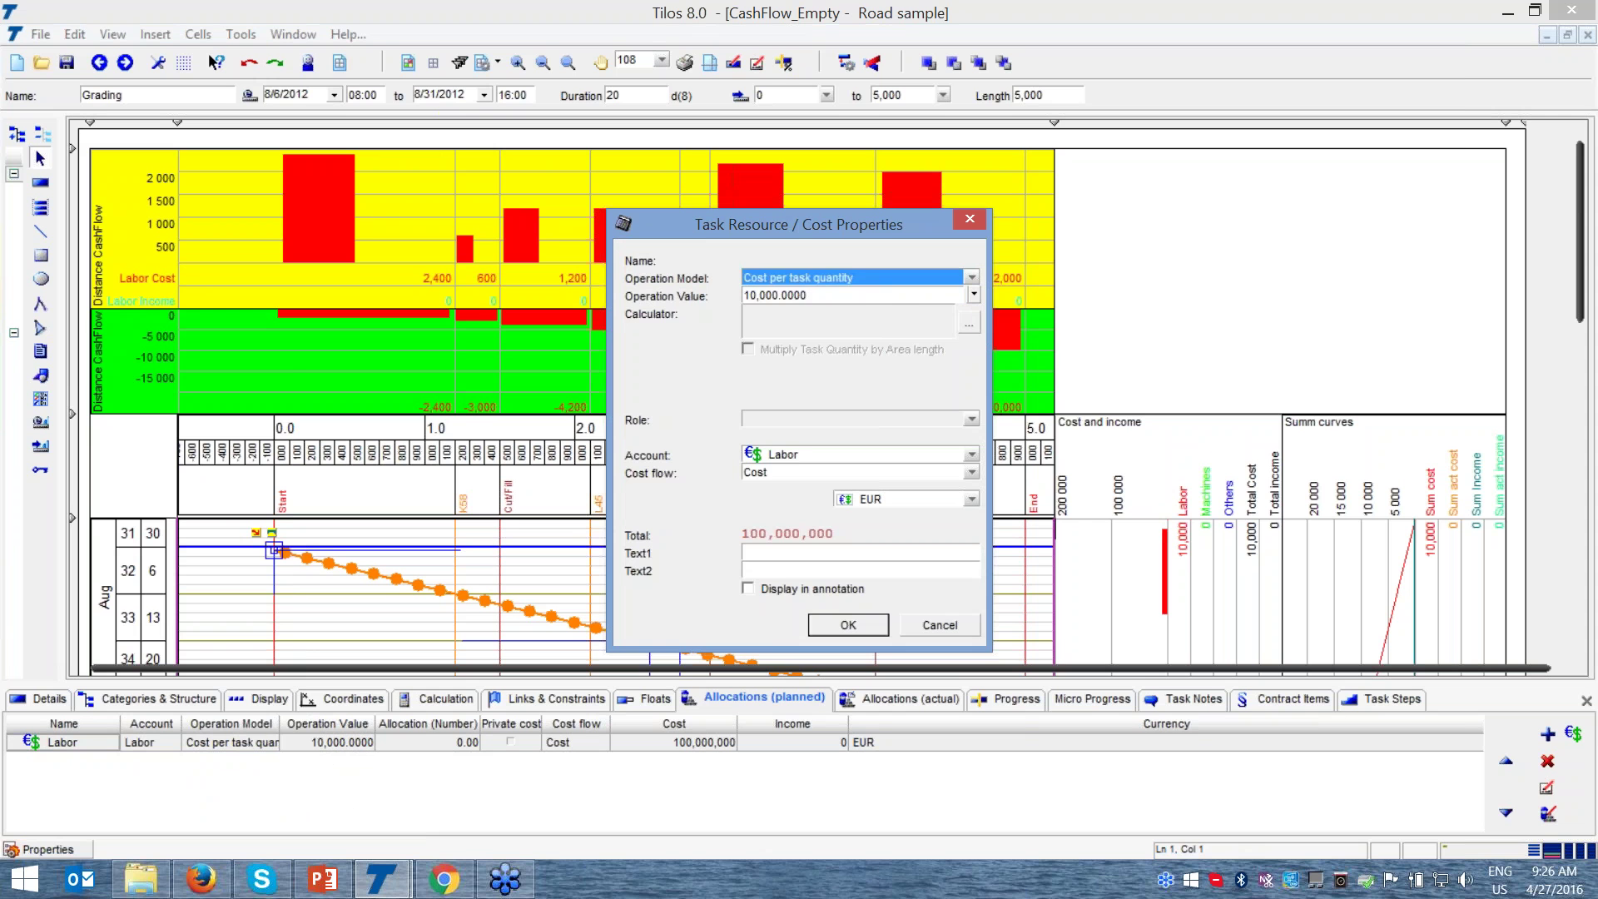
key("Tab")
left_click(792, 295)
double_click(793, 295)
left_click_drag(810, 296, 735, 295)
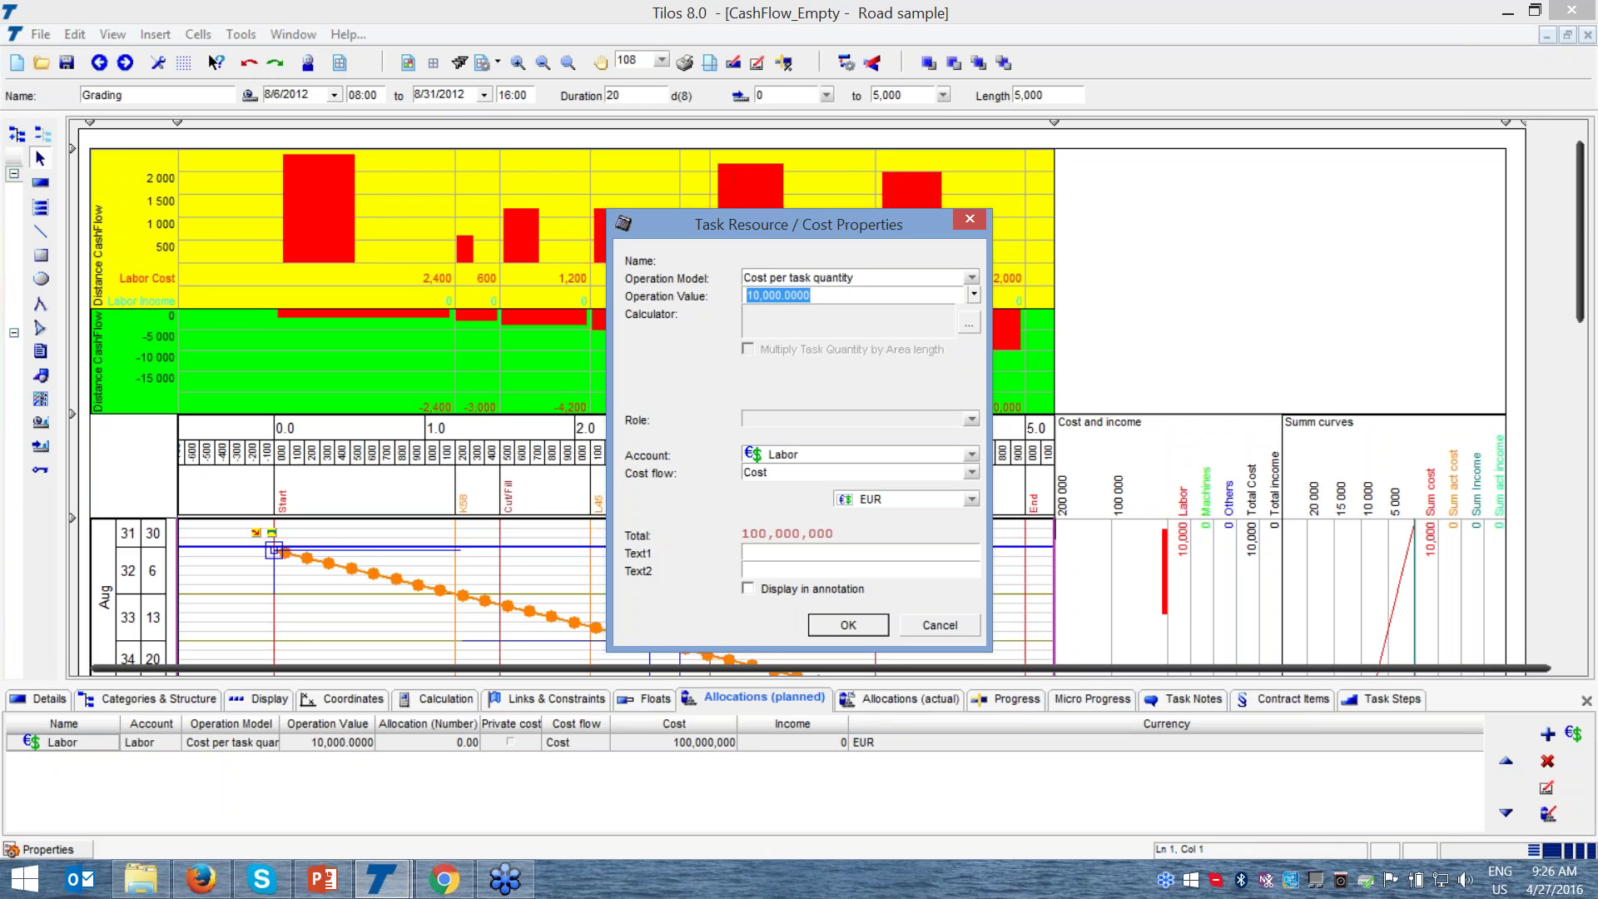
type("10")
left_click(849, 625)
- Hide the task properties to examine the labor cost over time and distance, and bring the planned allocations back into view
left_click(1586, 700)
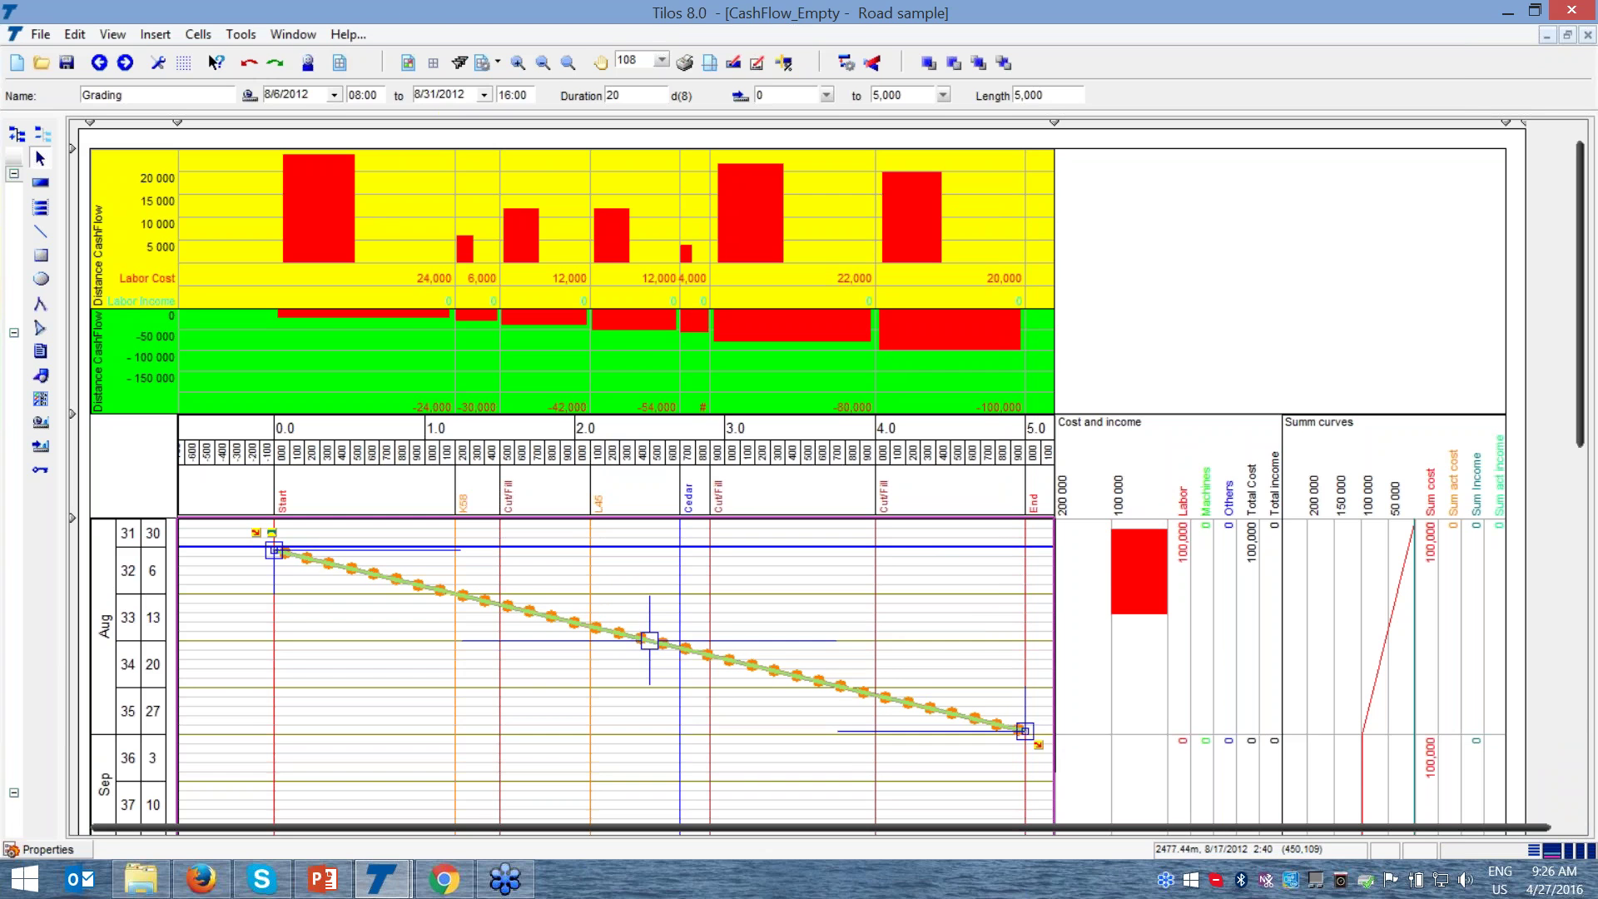
left_click(1180, 553)
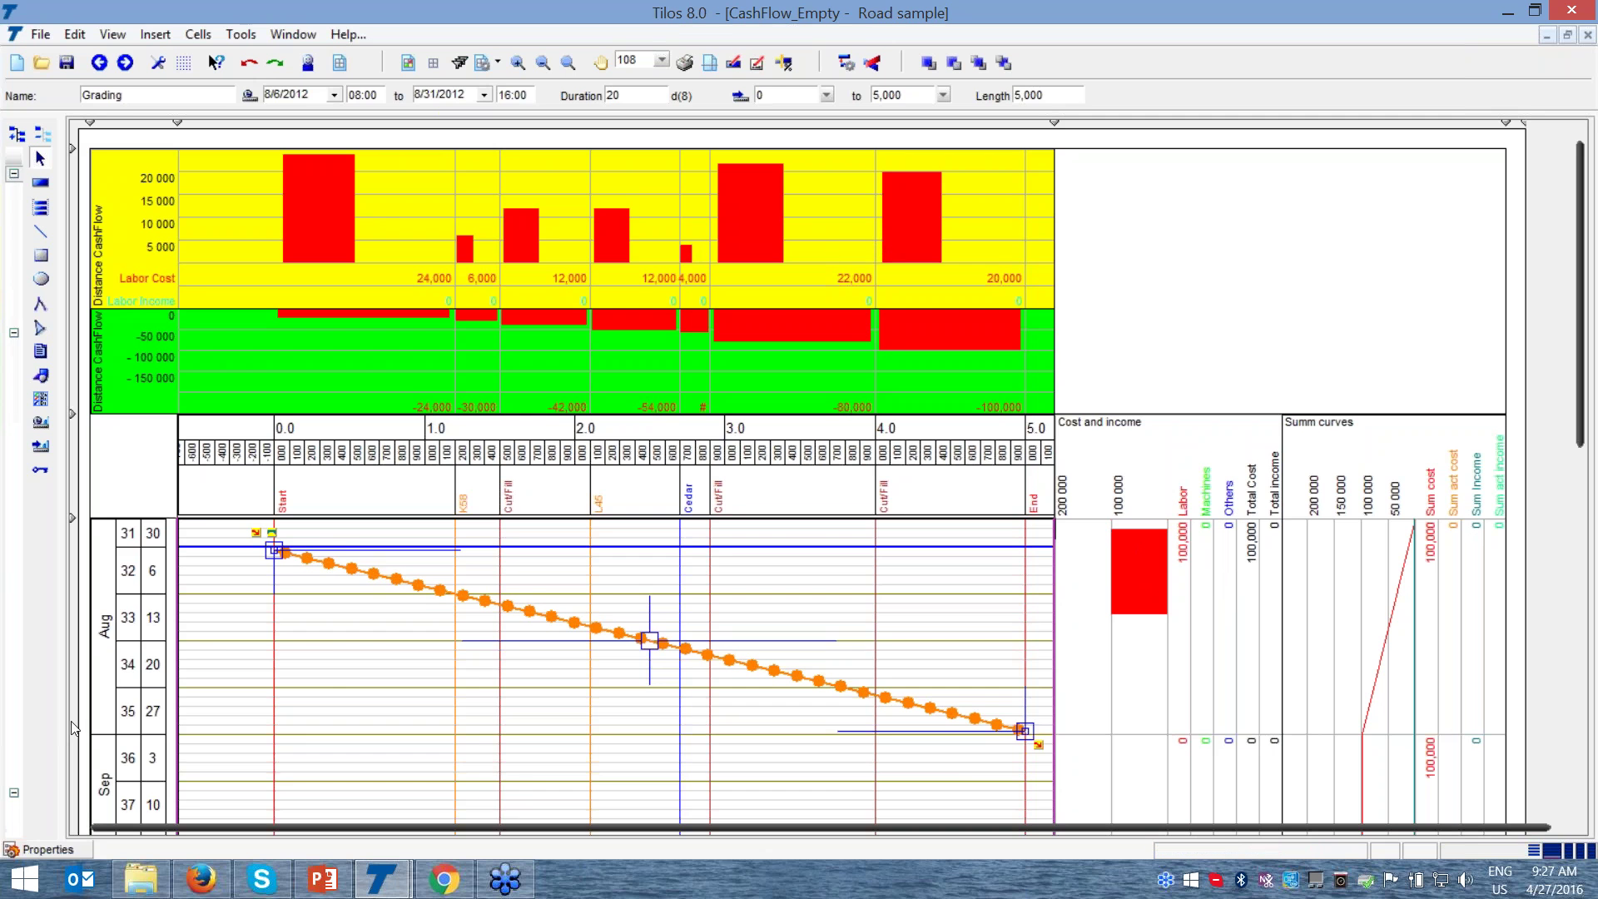
left_click(71, 850)
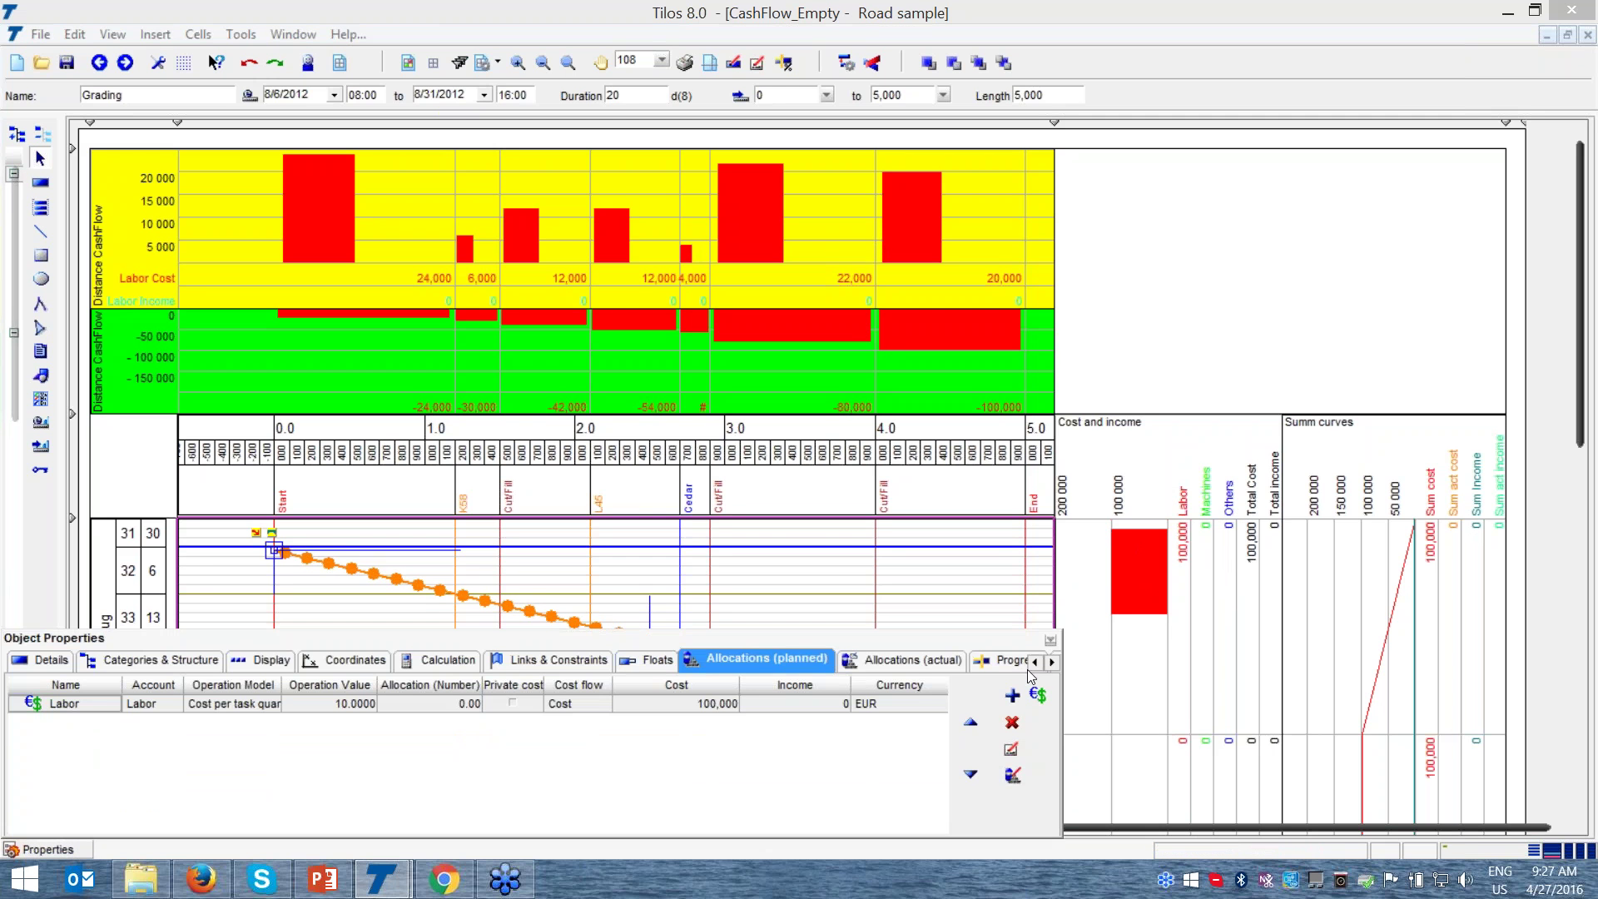
left_click(1051, 641)
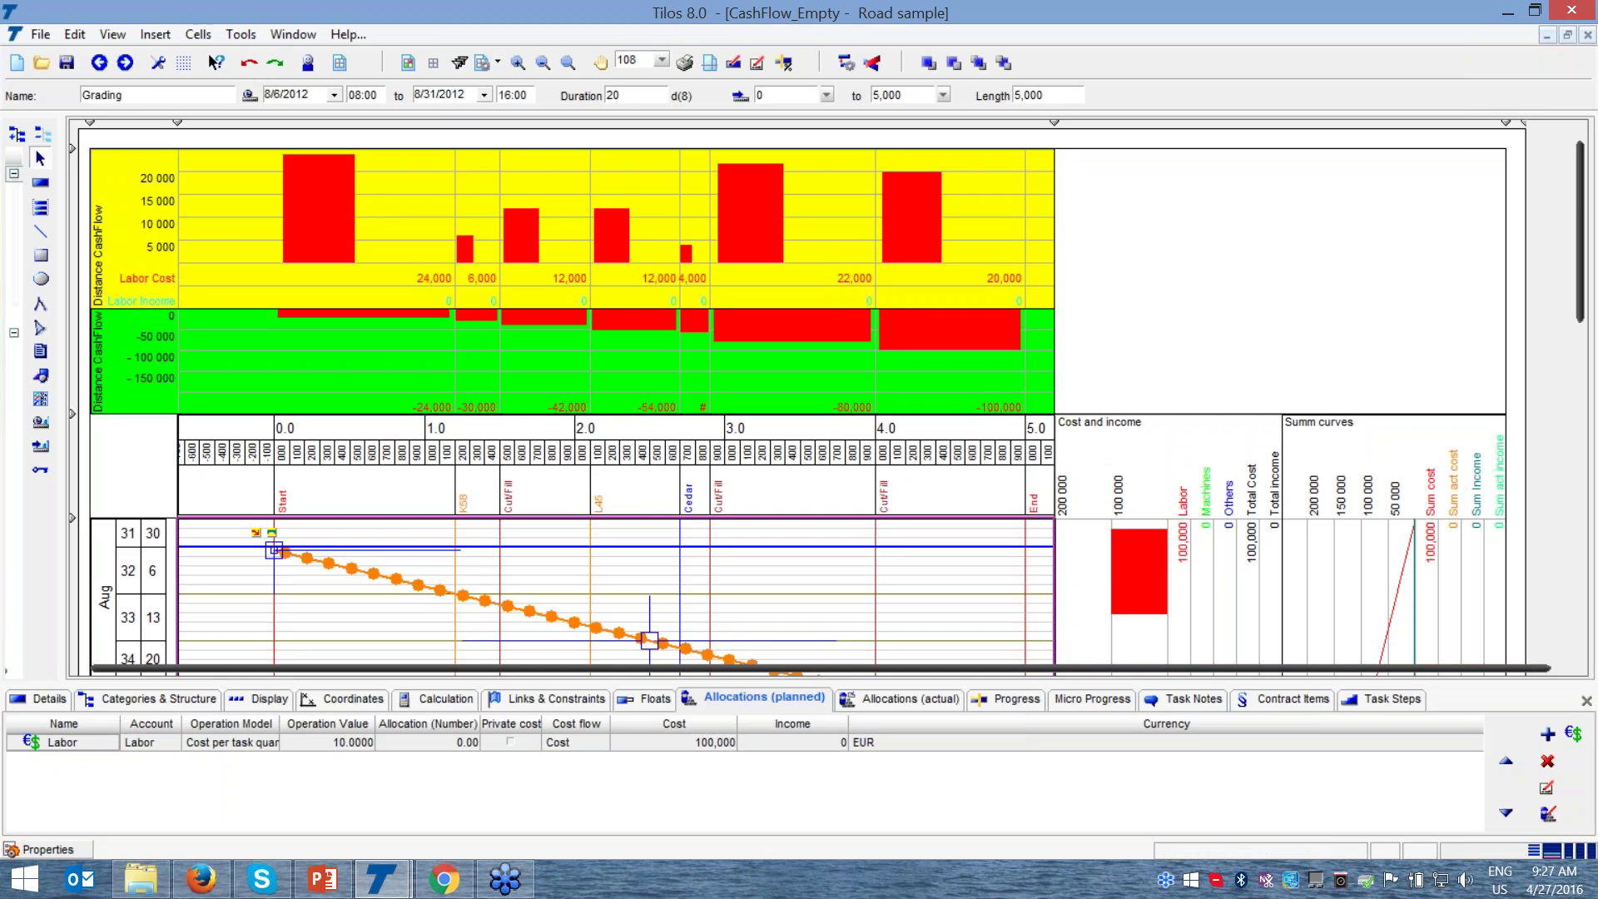
- Set the Labor allocation to Cost per hour with an operation value of 500
double_click(267, 747)
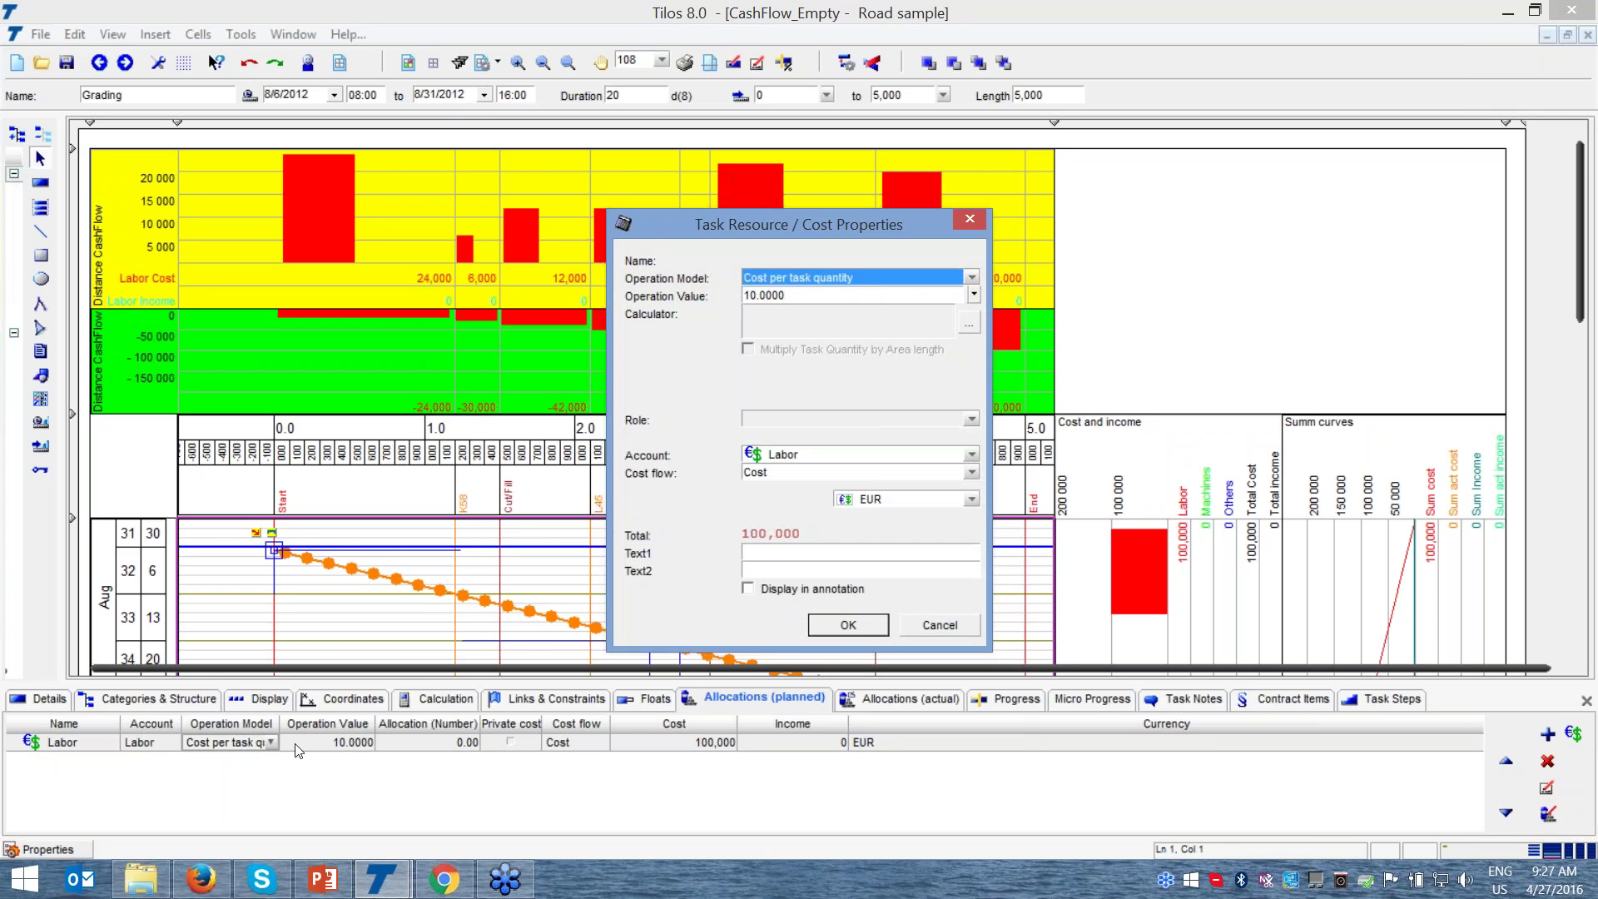
left_click(971, 277)
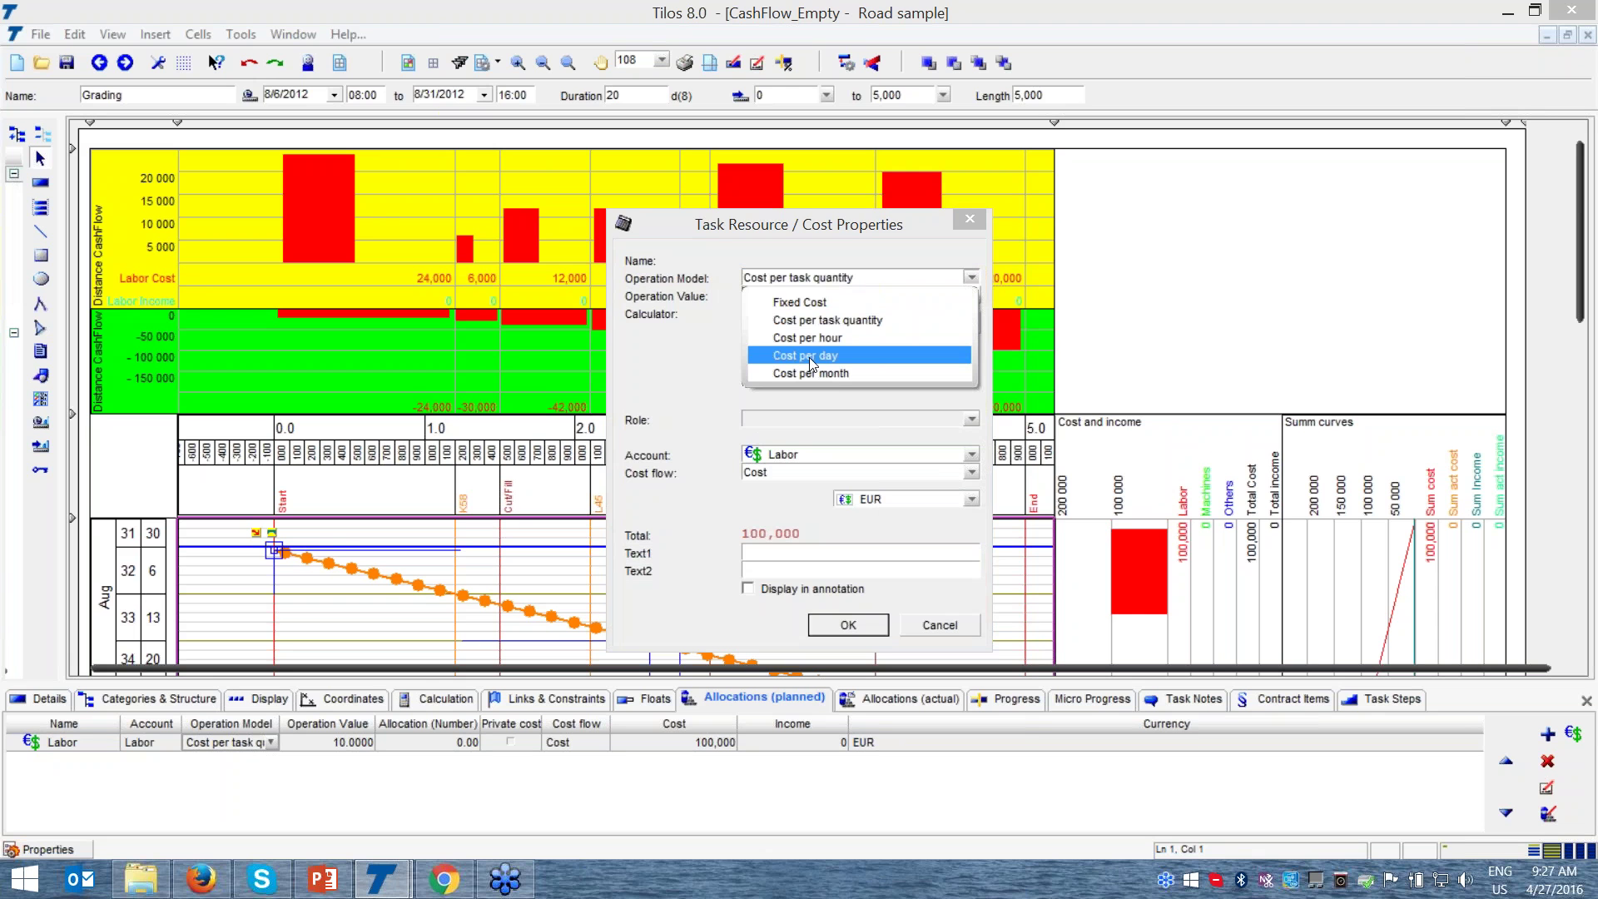
left_click(841, 343)
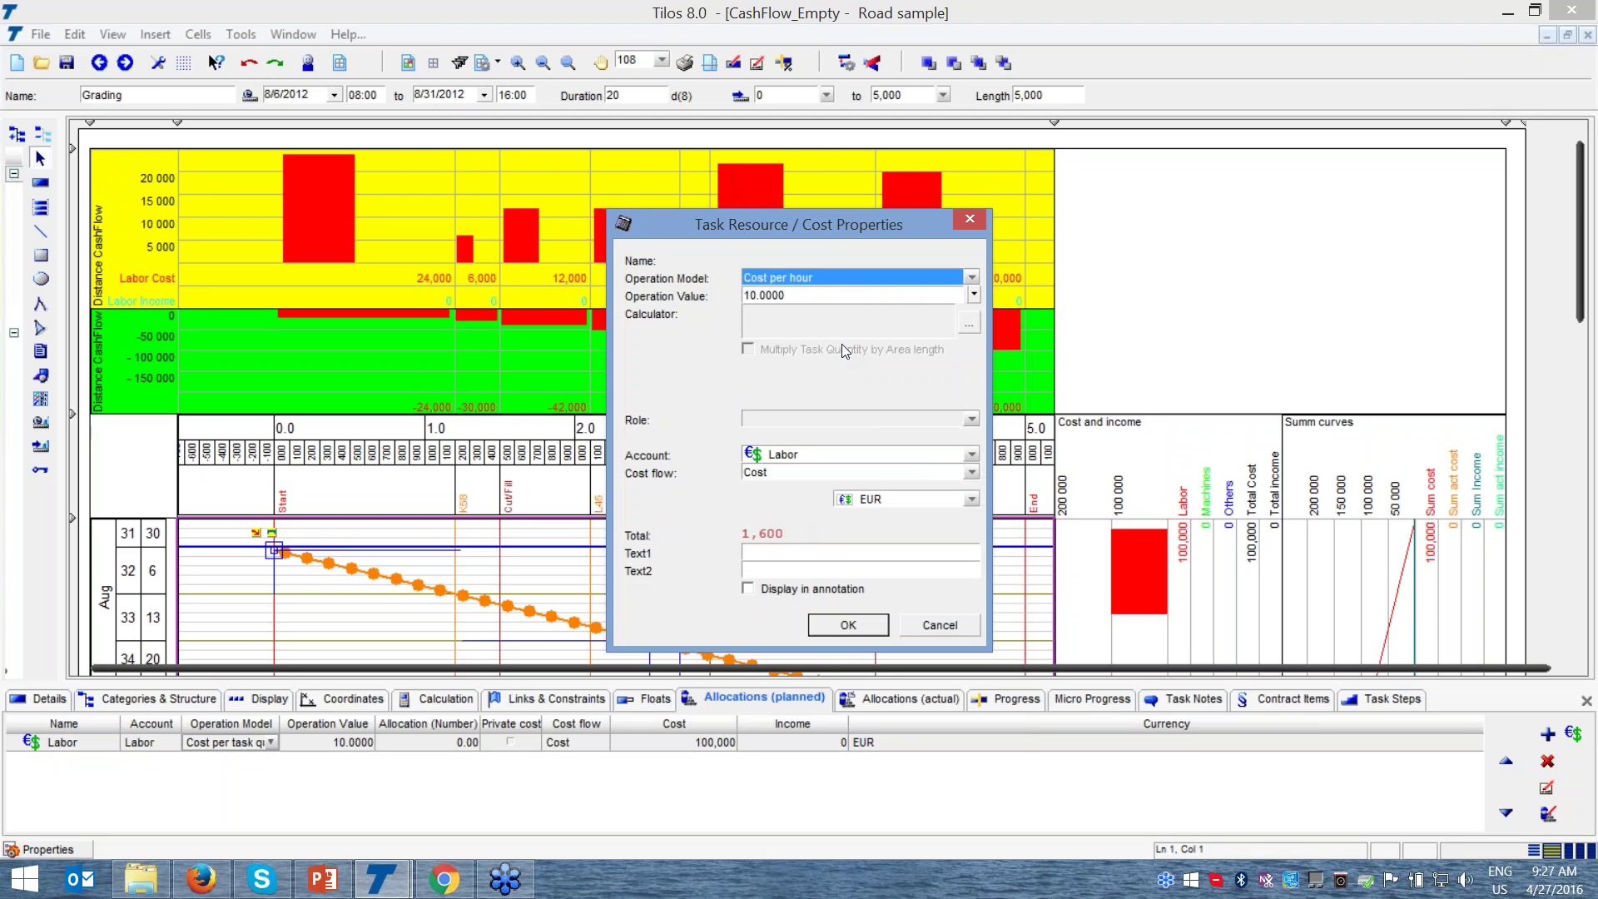
double_click(809, 297)
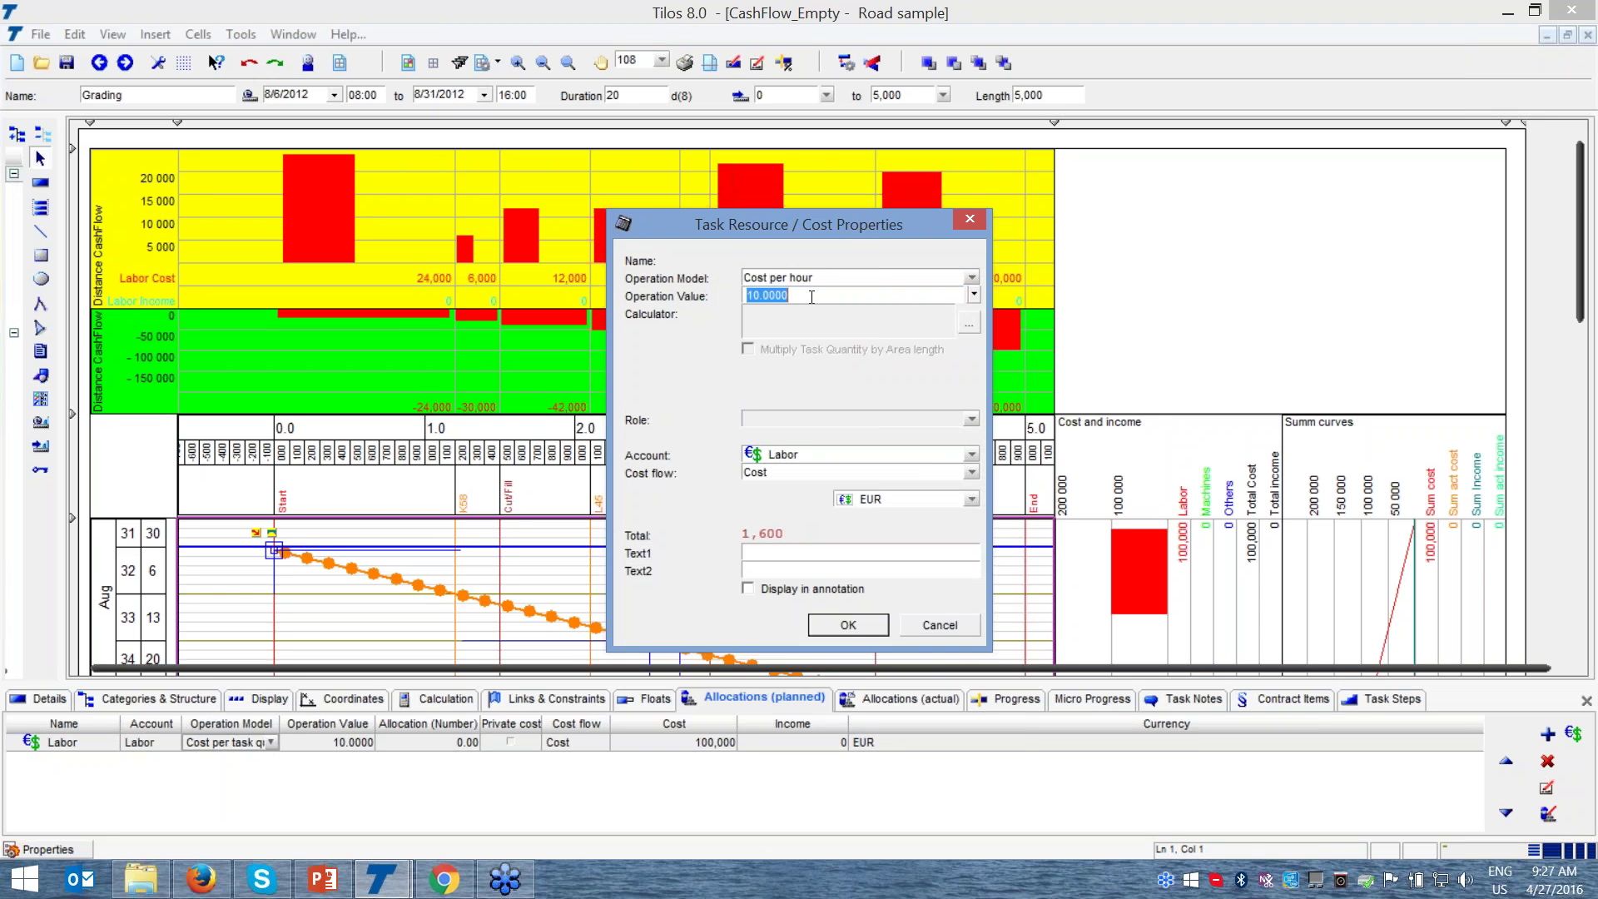
type("500")
left_click(848, 624)
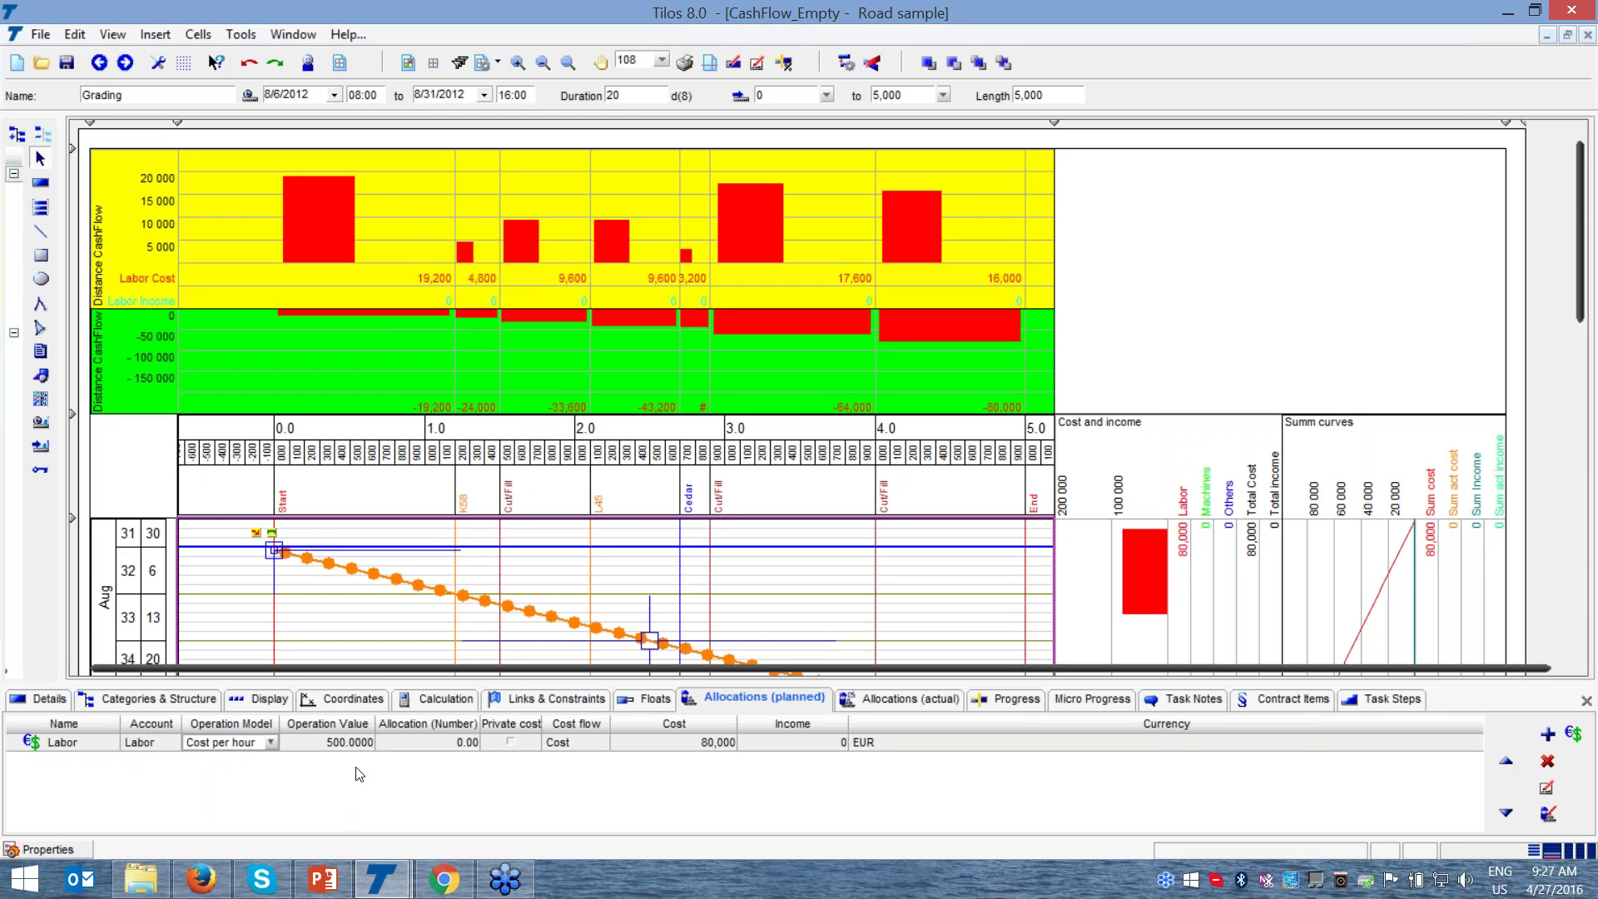
- Switch the Labor allocation back to Cost per task quantity with an operation value of 10
left_click(269, 739)
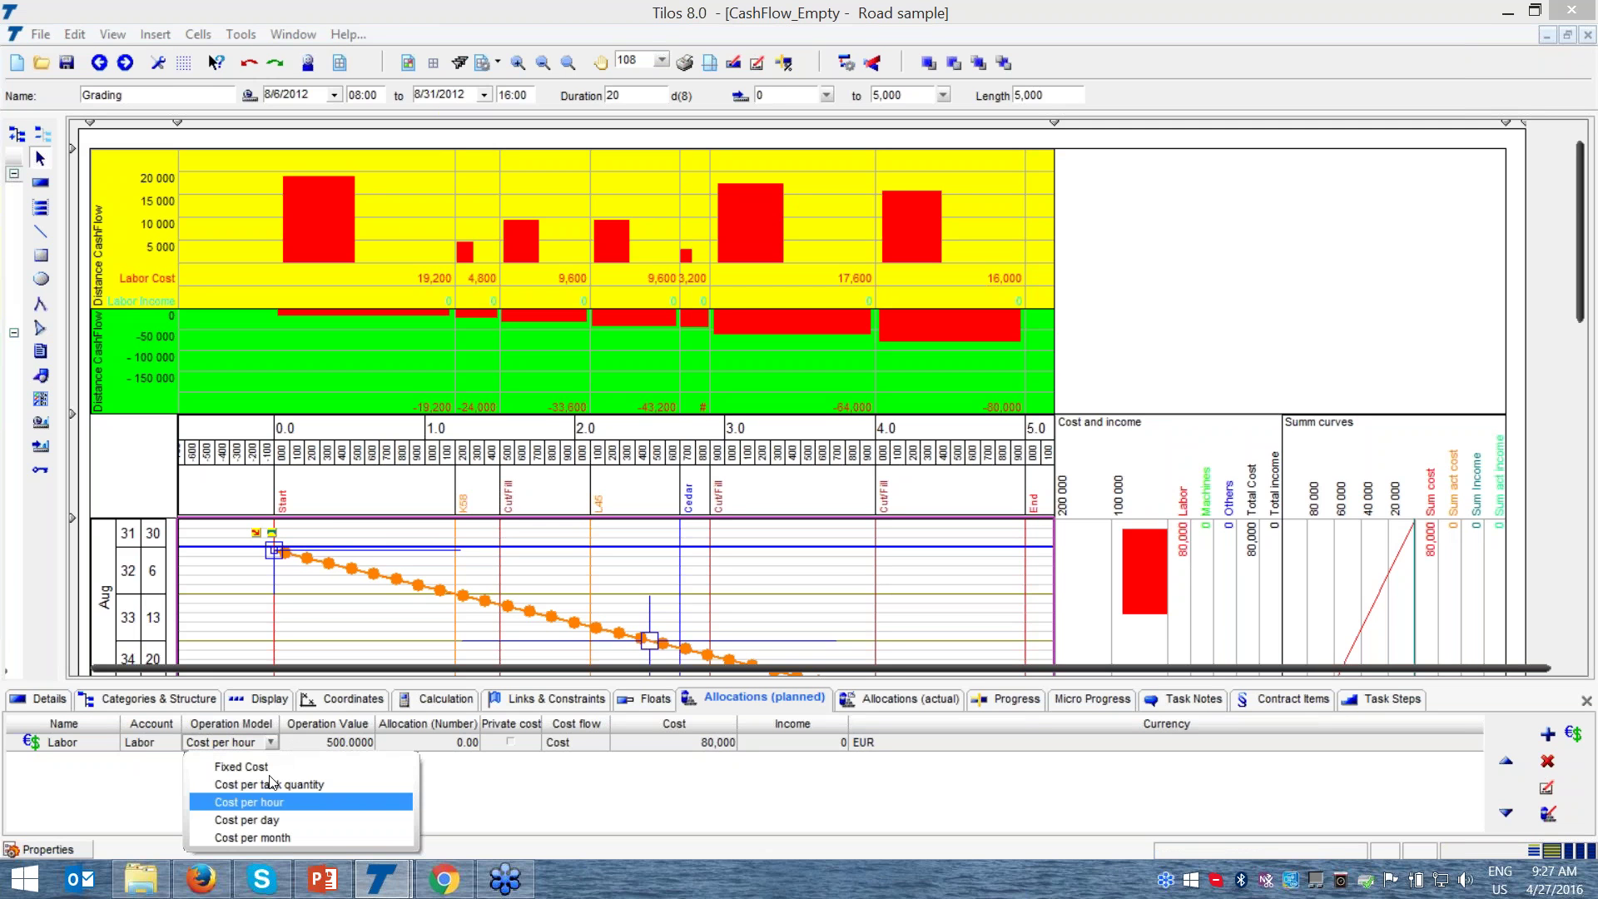
left_click(468, 805)
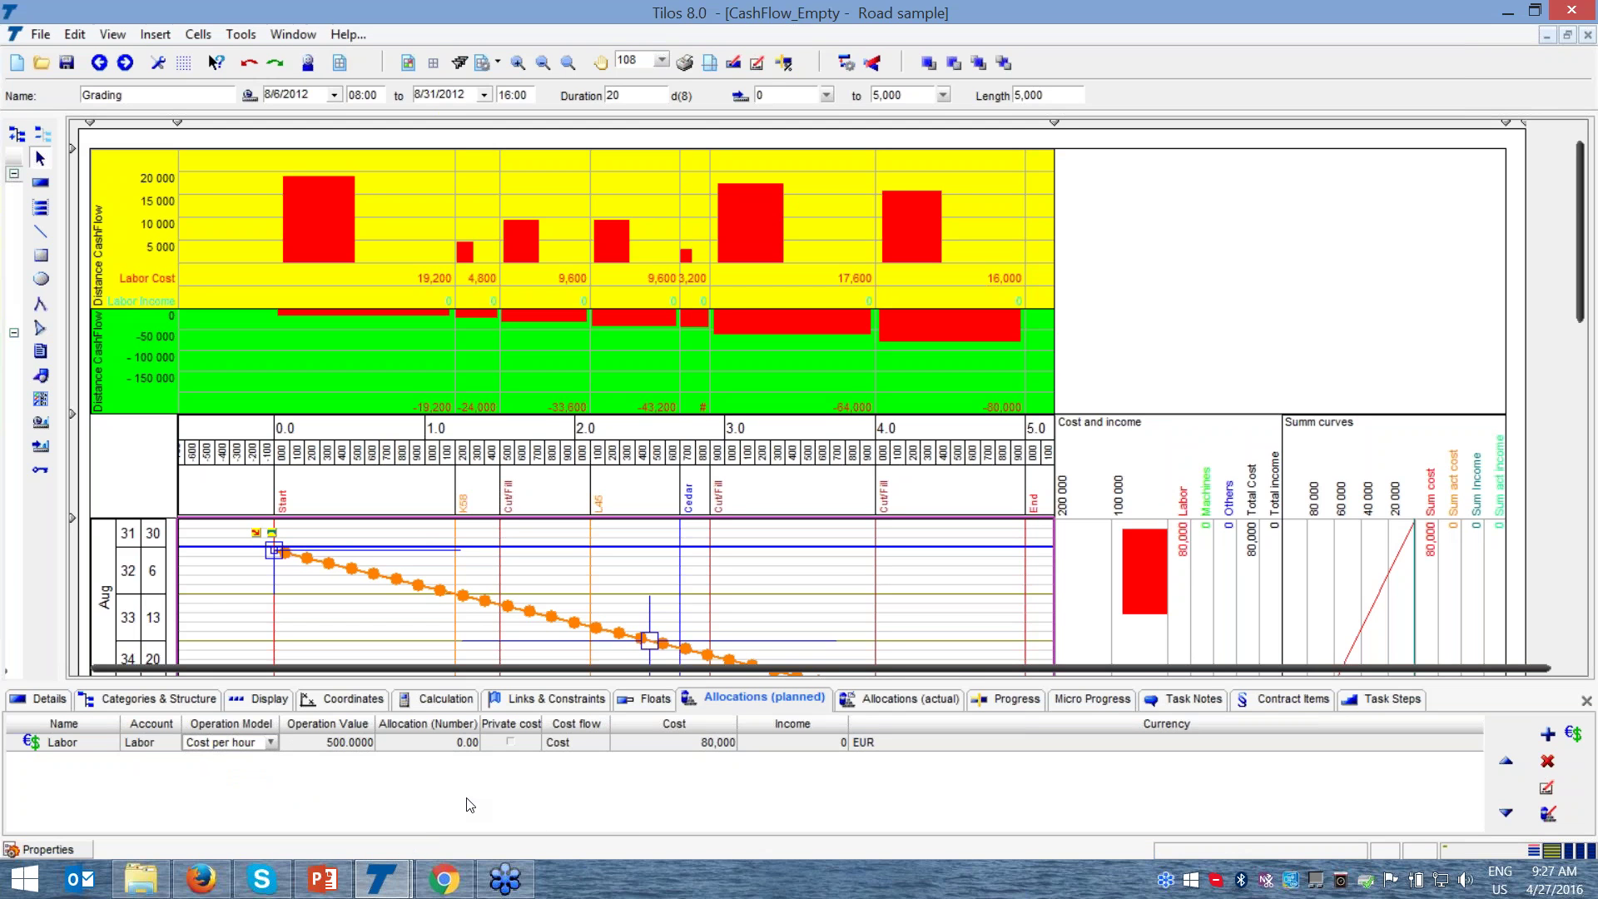
double_click(86, 747)
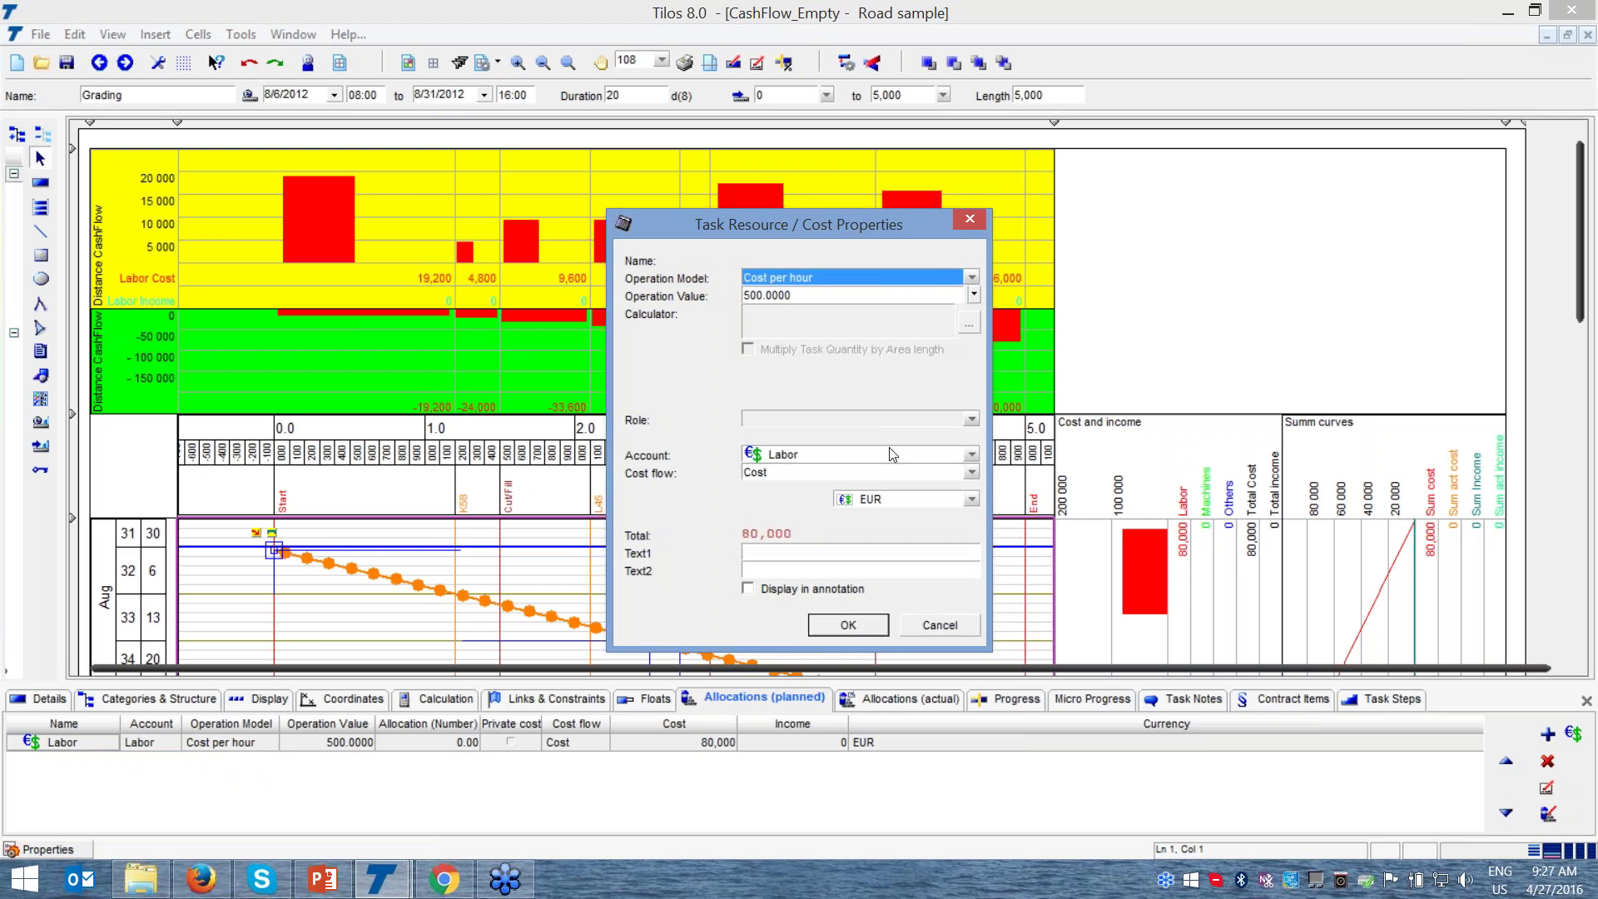
left_click(970, 278)
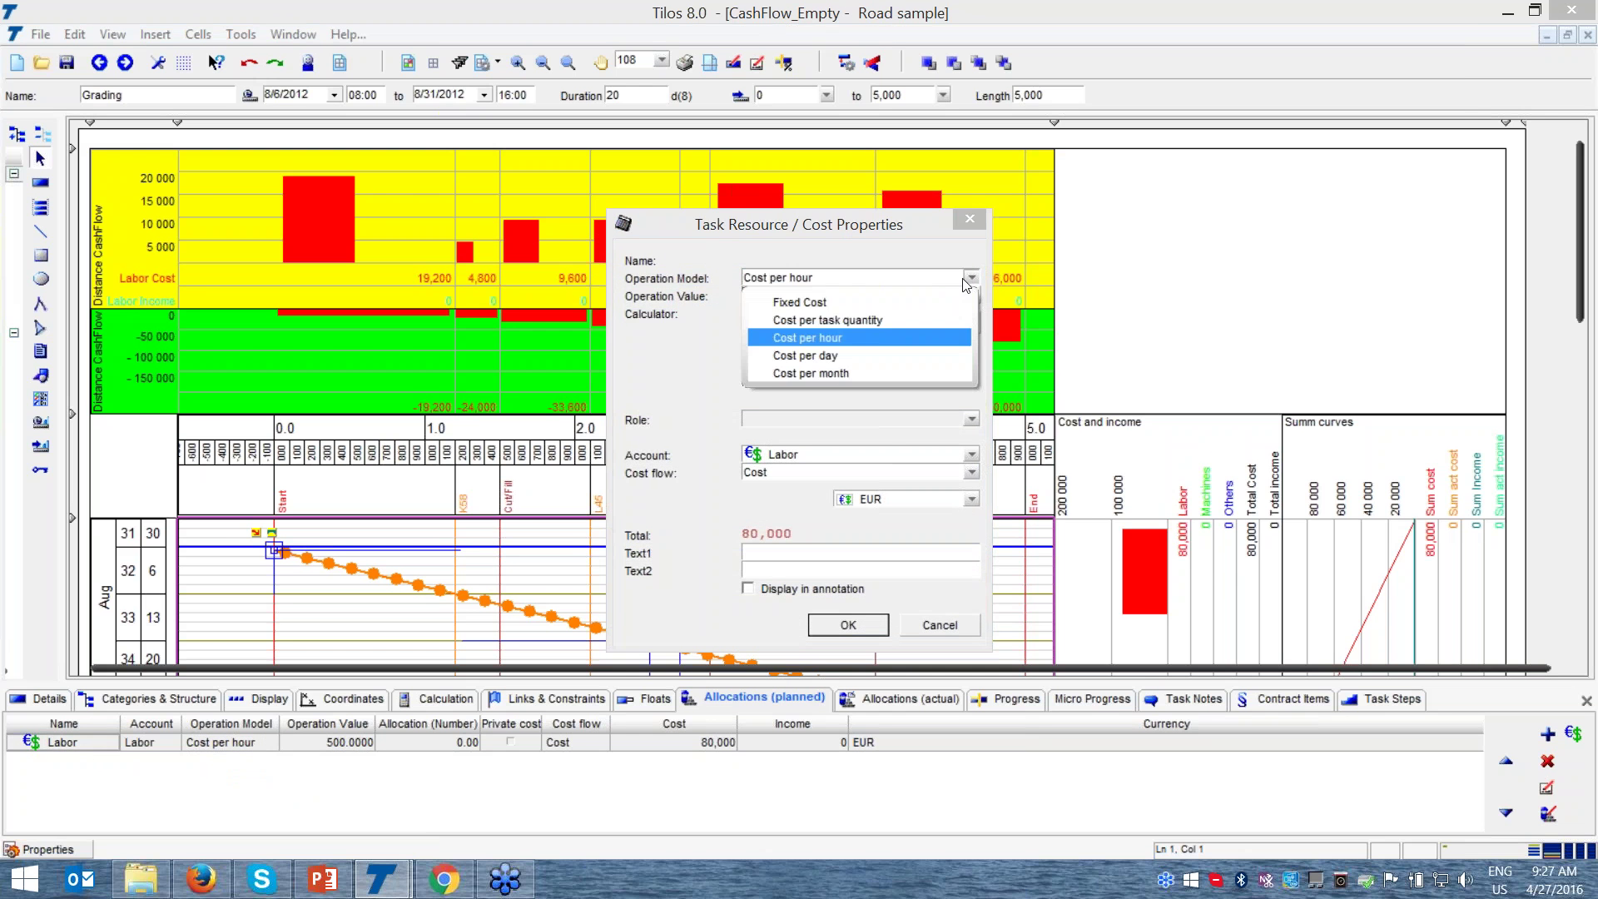
left_click(805, 318)
double_click(799, 296)
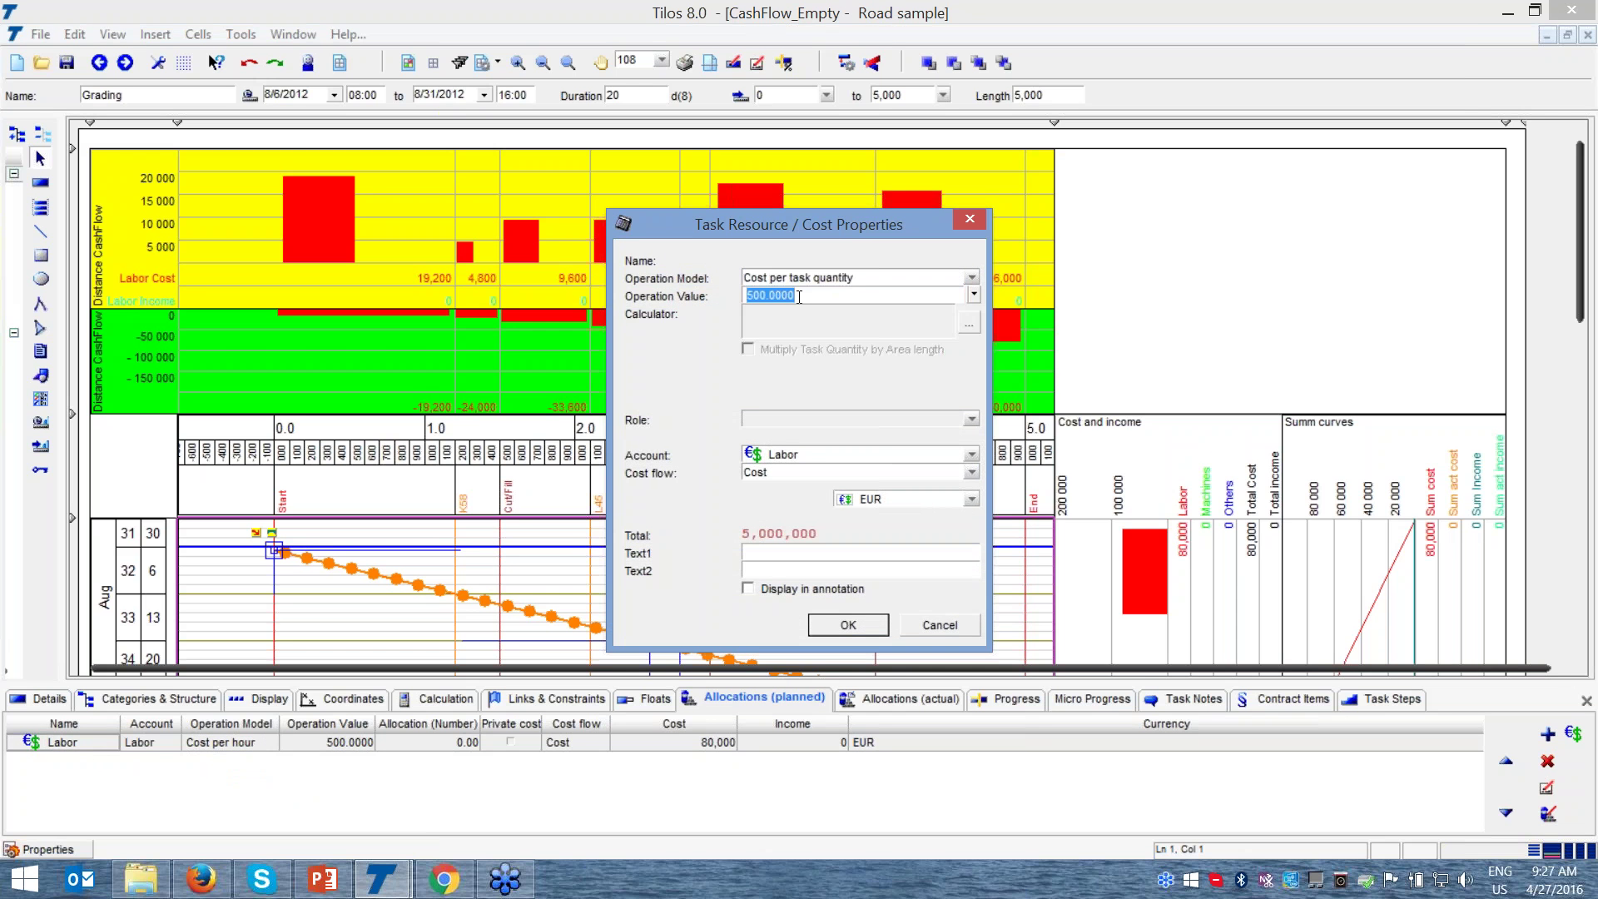
type("10")
left_click(855, 625)
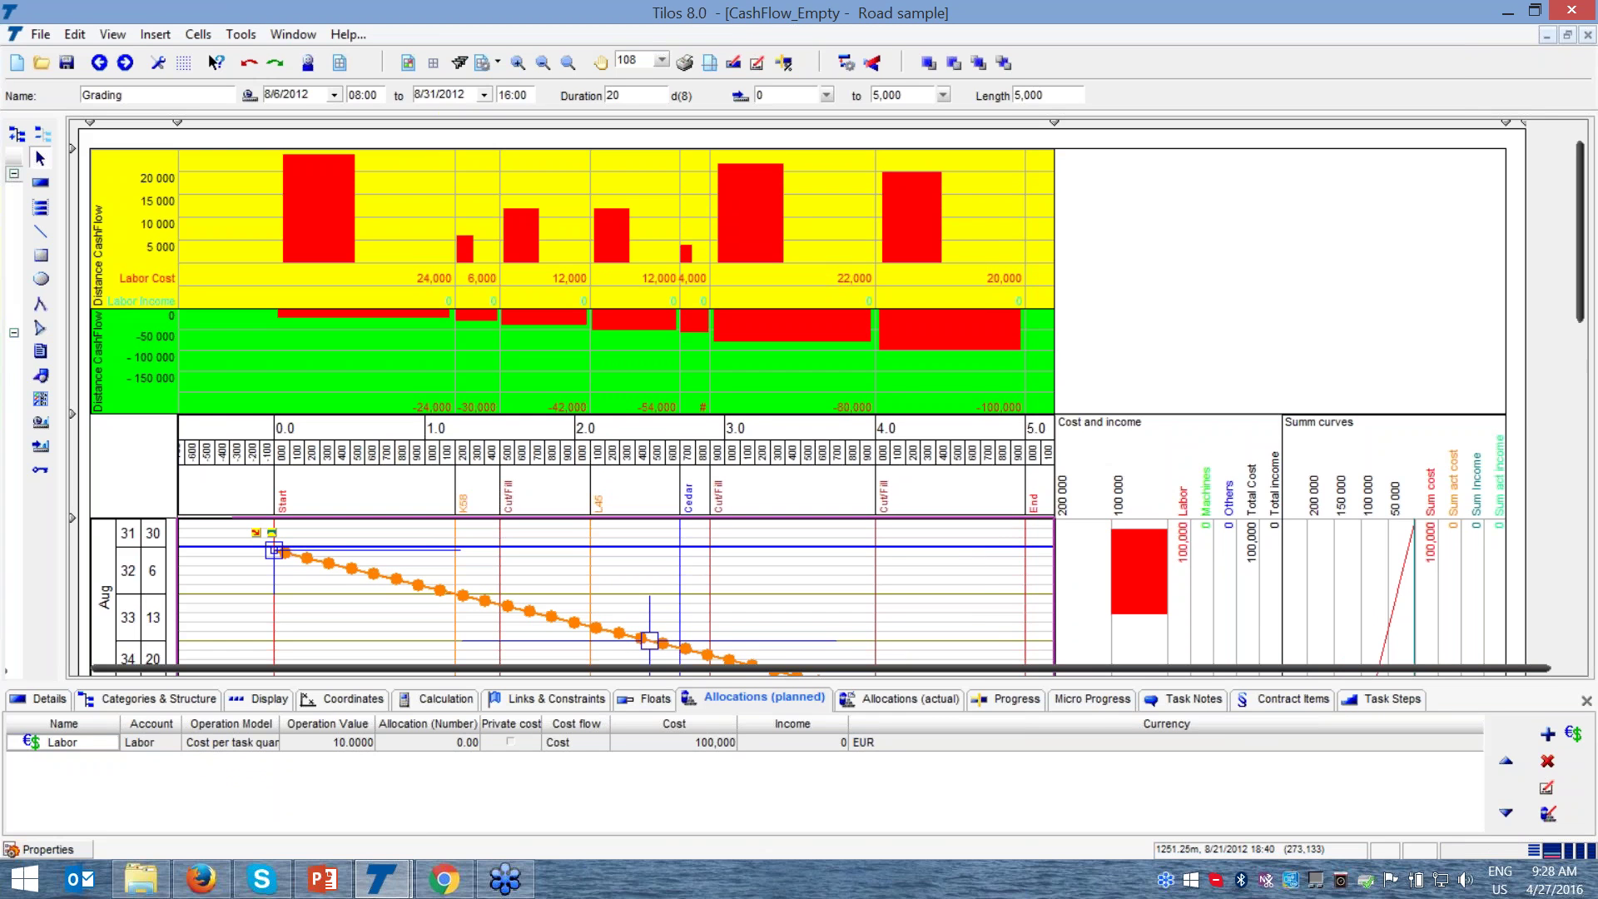
- Examine the Grading task's quantity and its cost and income per unit in the calculation data, and return to the planned allocations
left_click(439, 700)
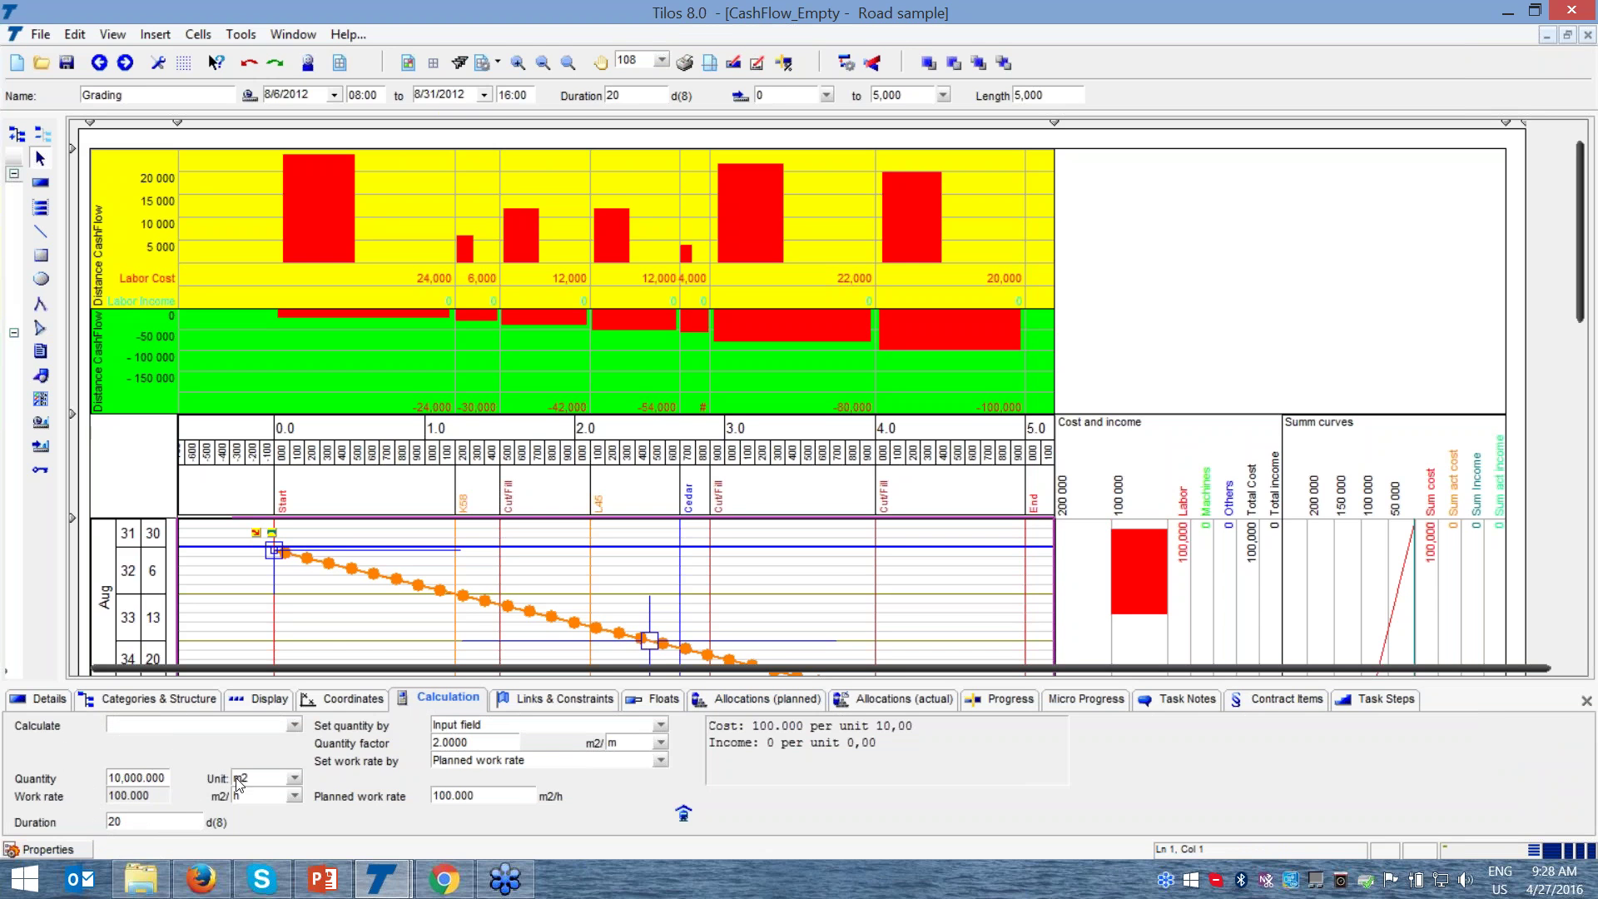
left_click_drag(805, 729, 751, 726)
left_click_drag(913, 729, 884, 730)
left_click(812, 697)
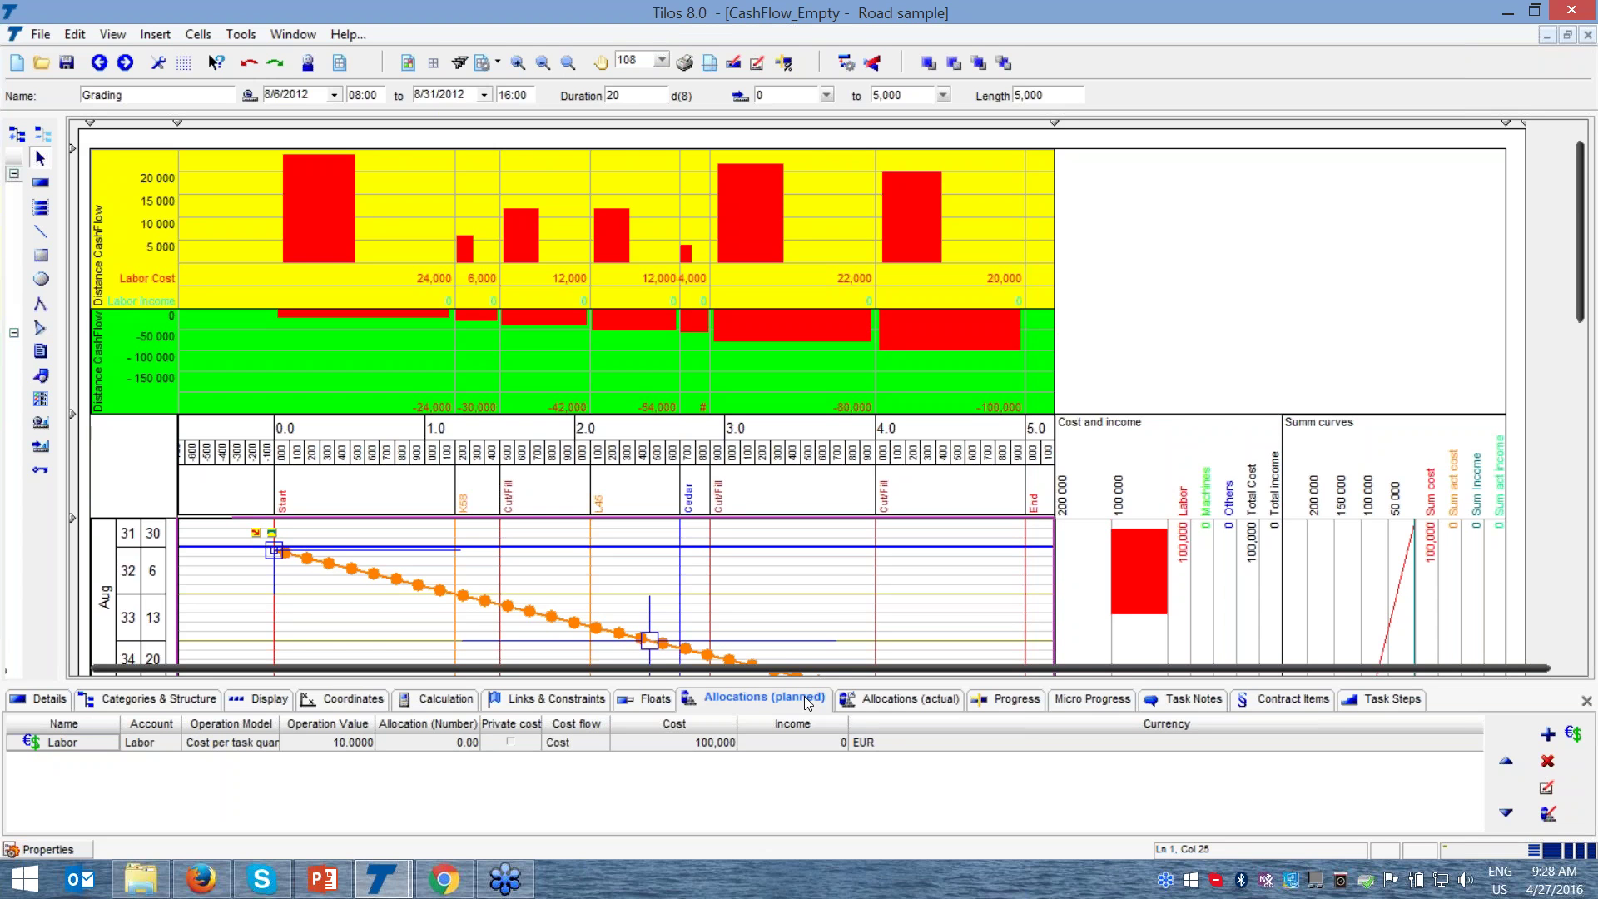
- Add the Income account to the Grading task's planned allocations
left_click(1579, 737)
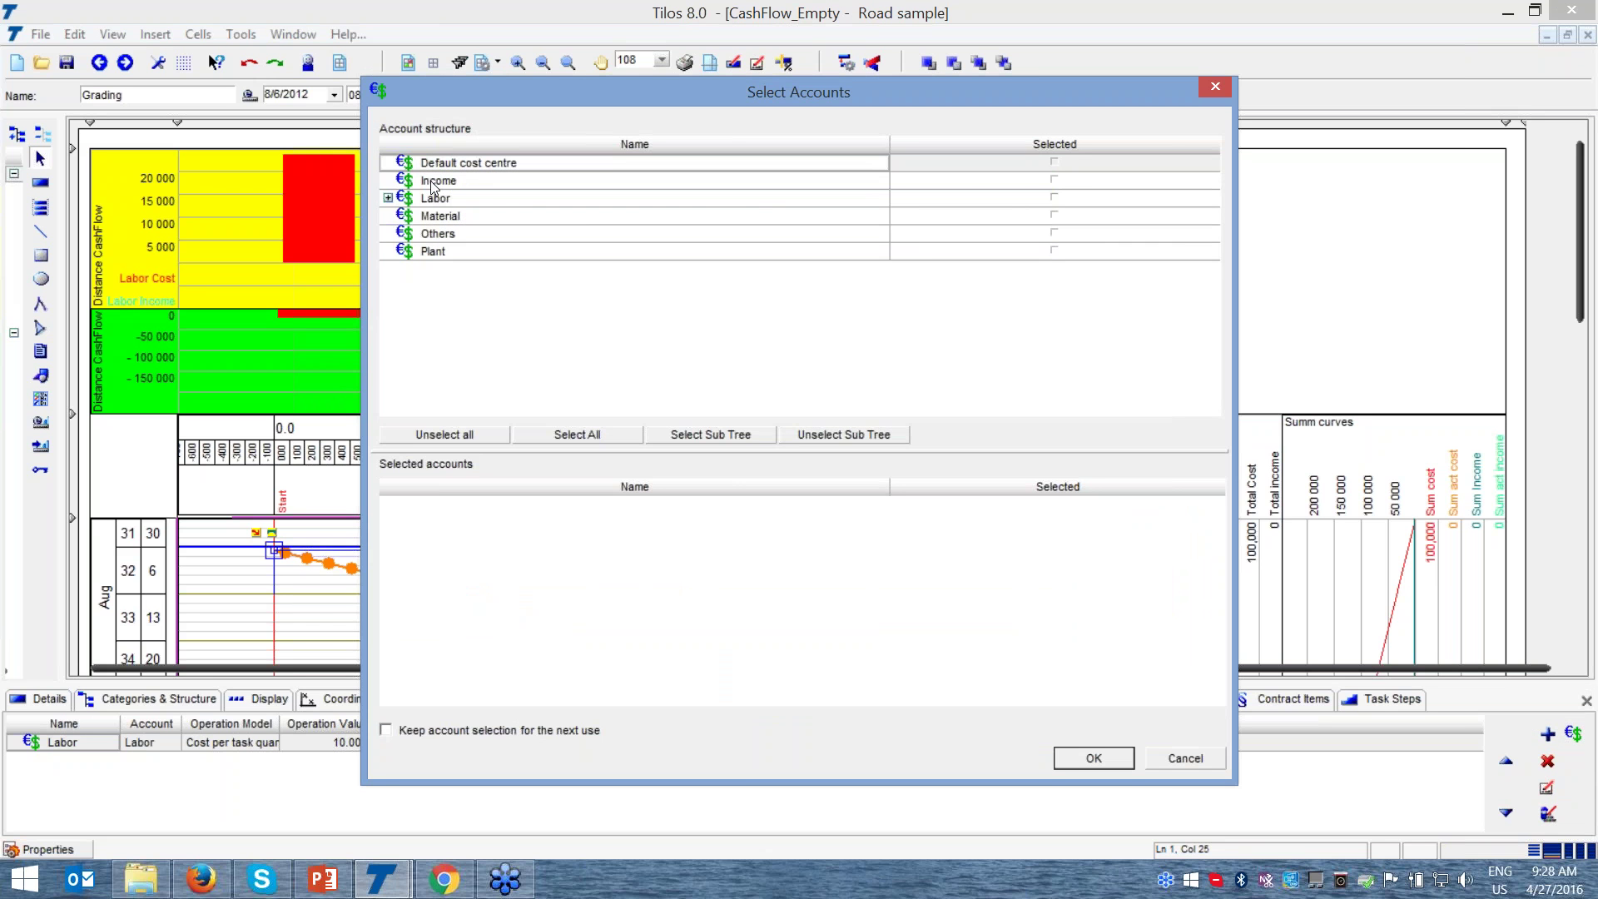
left_click(1055, 180)
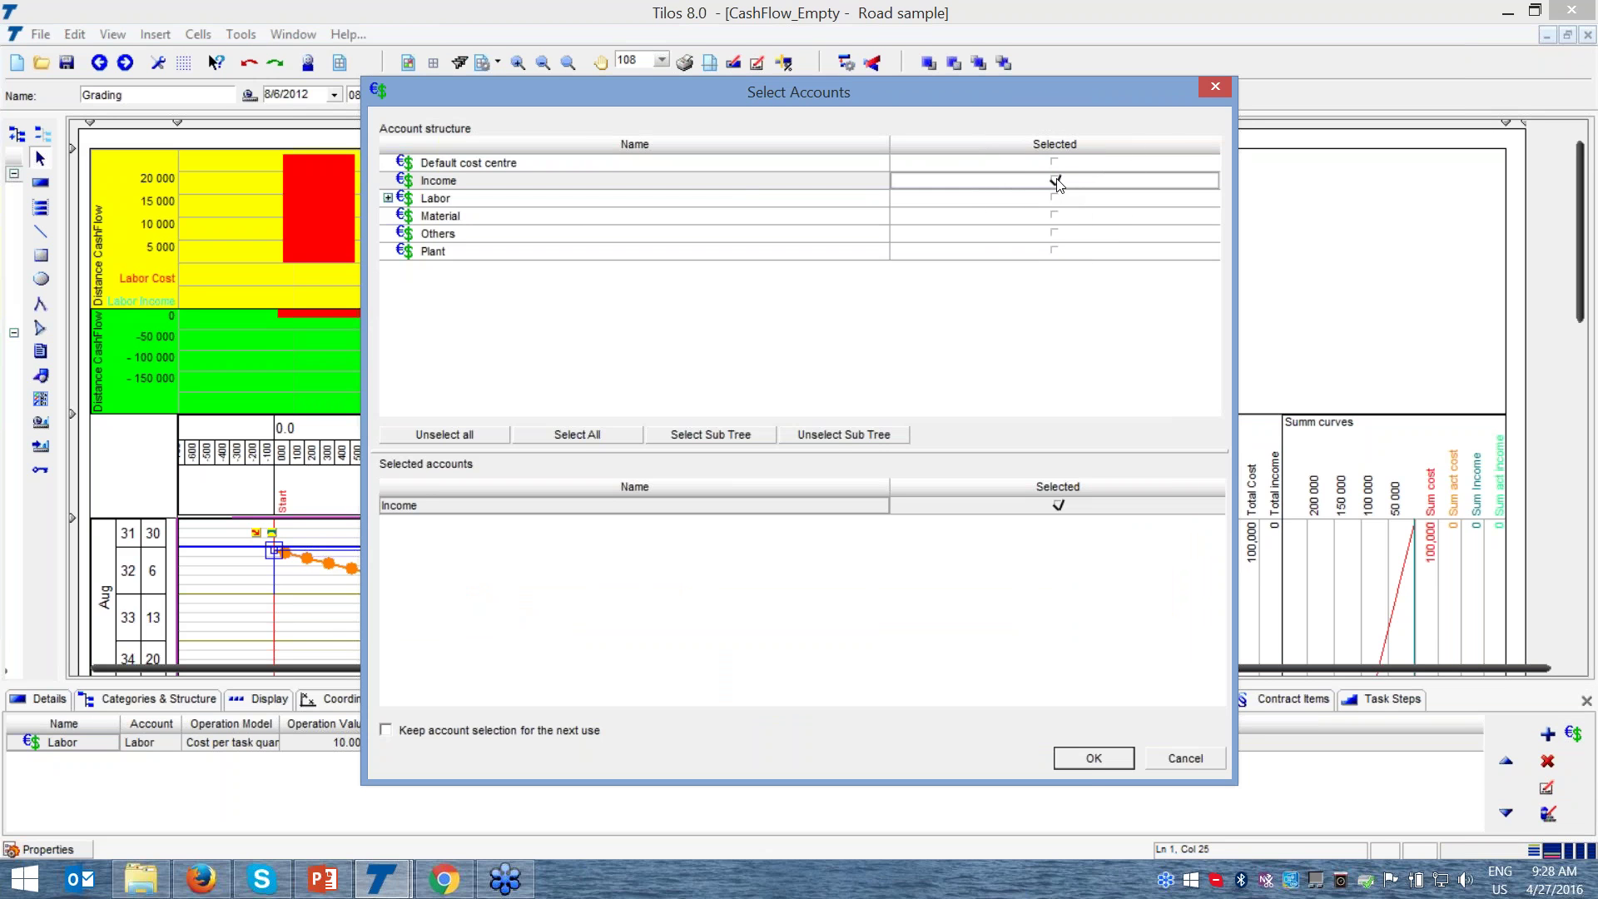
left_click(1090, 757)
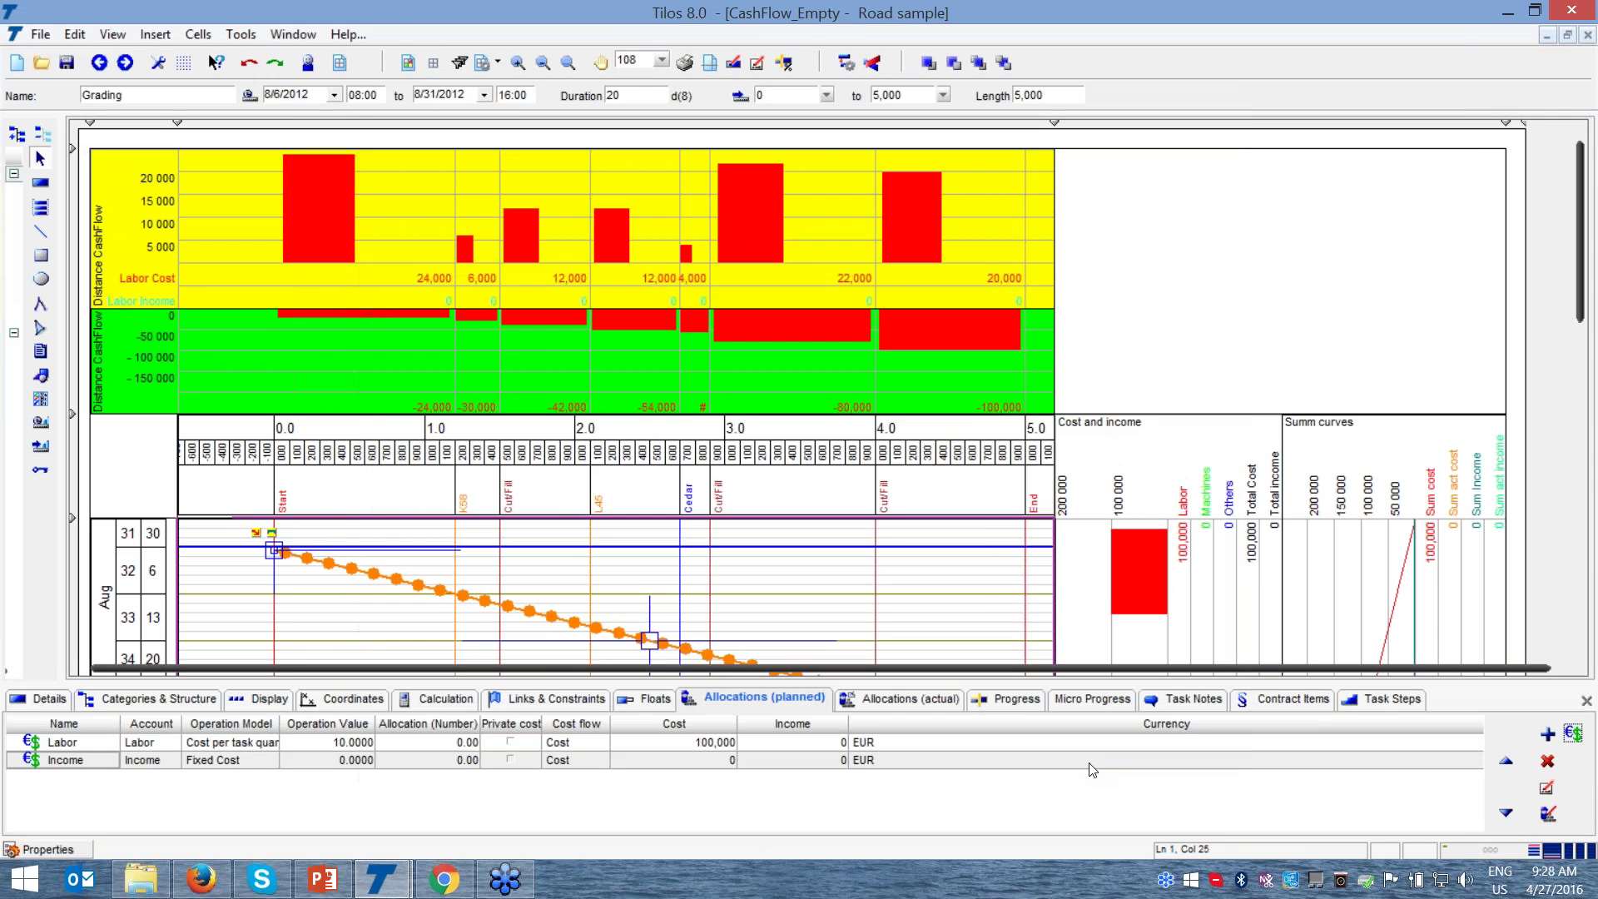
- Set the Income allocation to Cost per task quantity with an operation value of 15 and its cost flow to Income
double_click(114, 766)
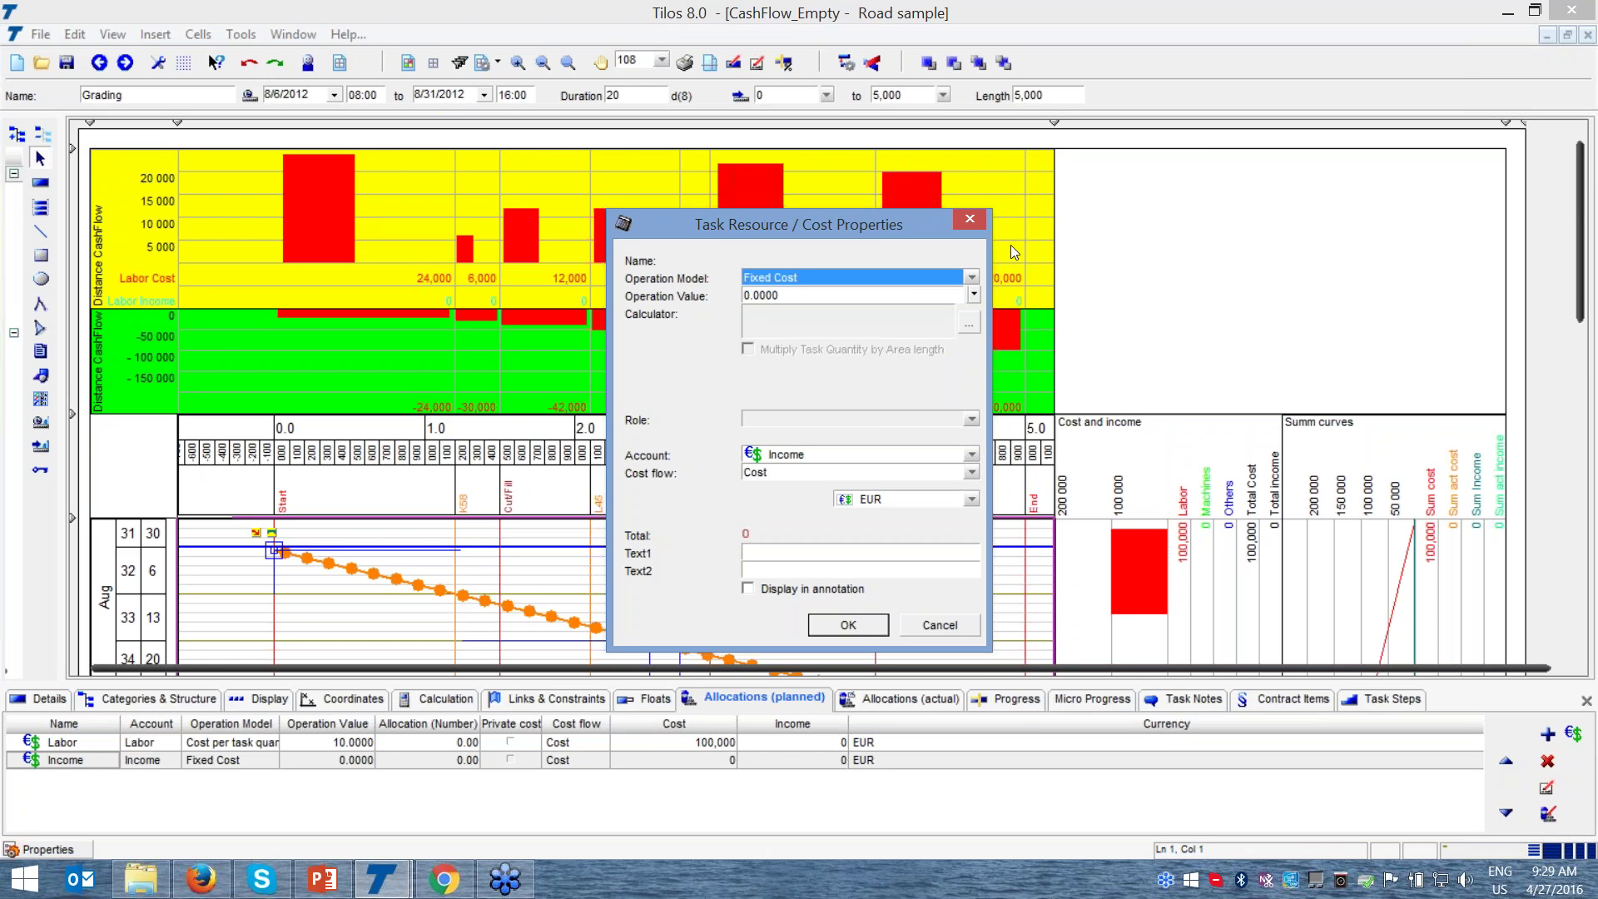
left_click(971, 277)
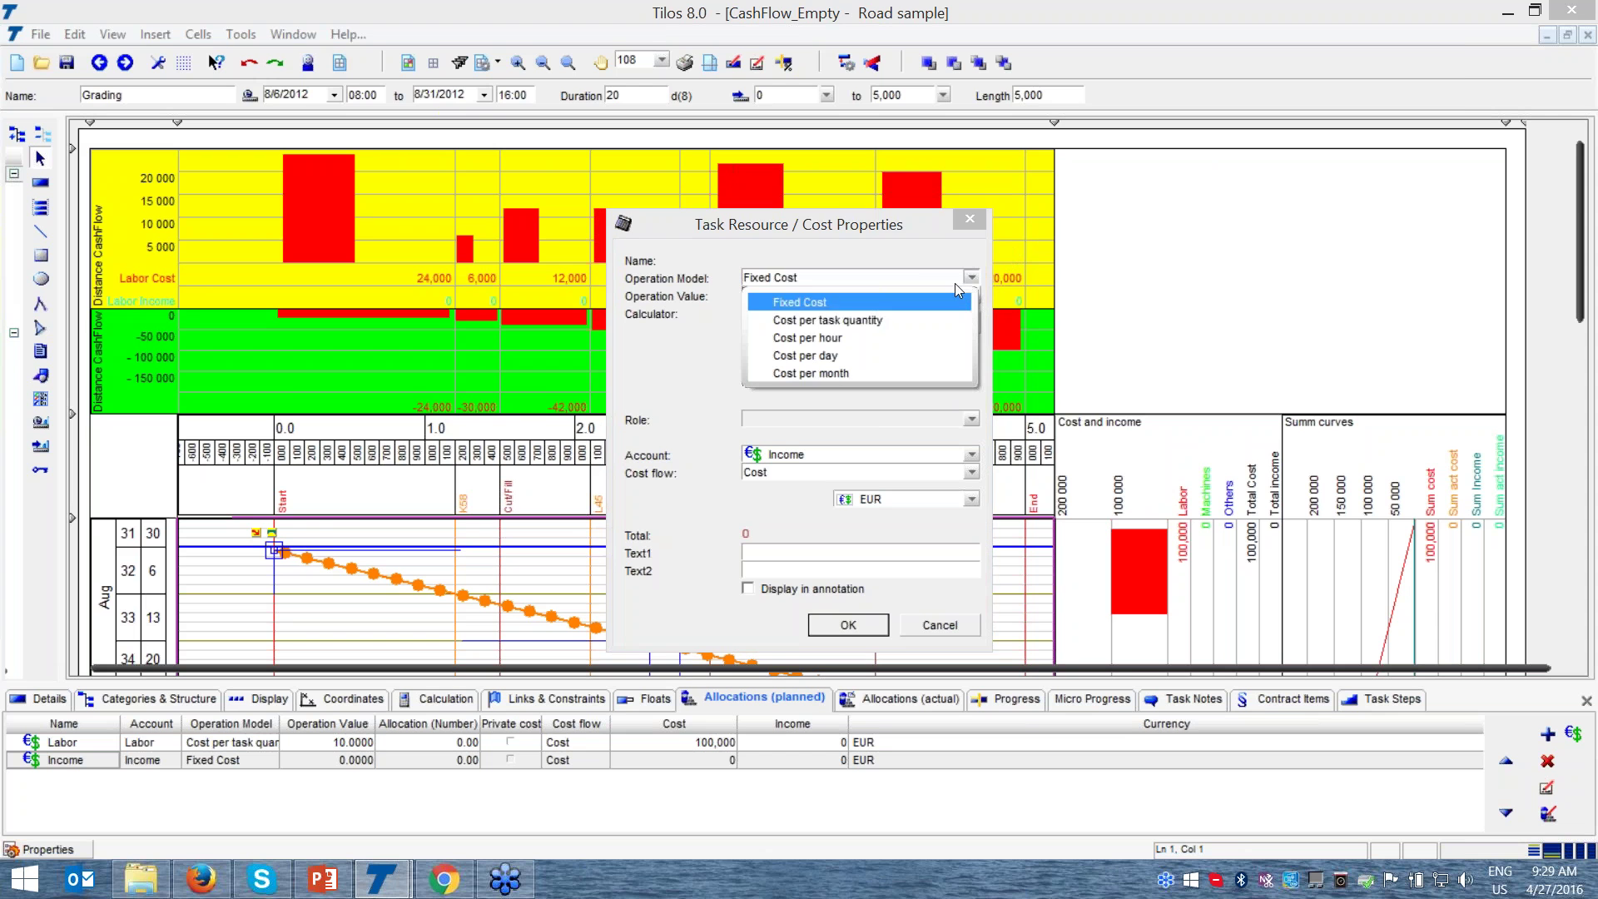
left_click(815, 320)
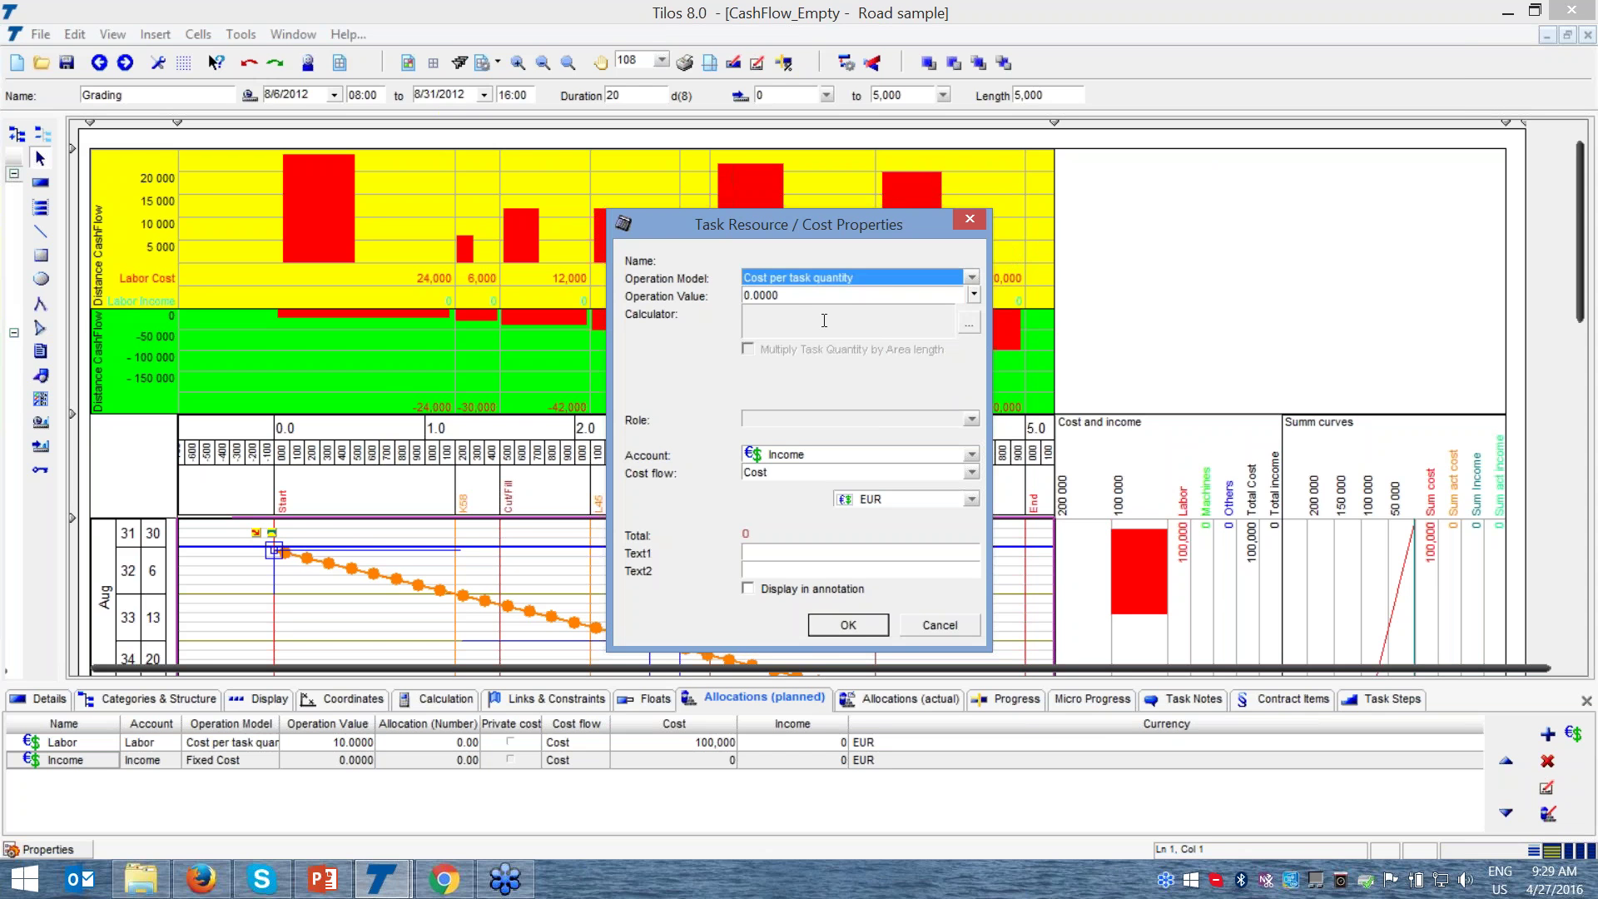
left_click(800, 311)
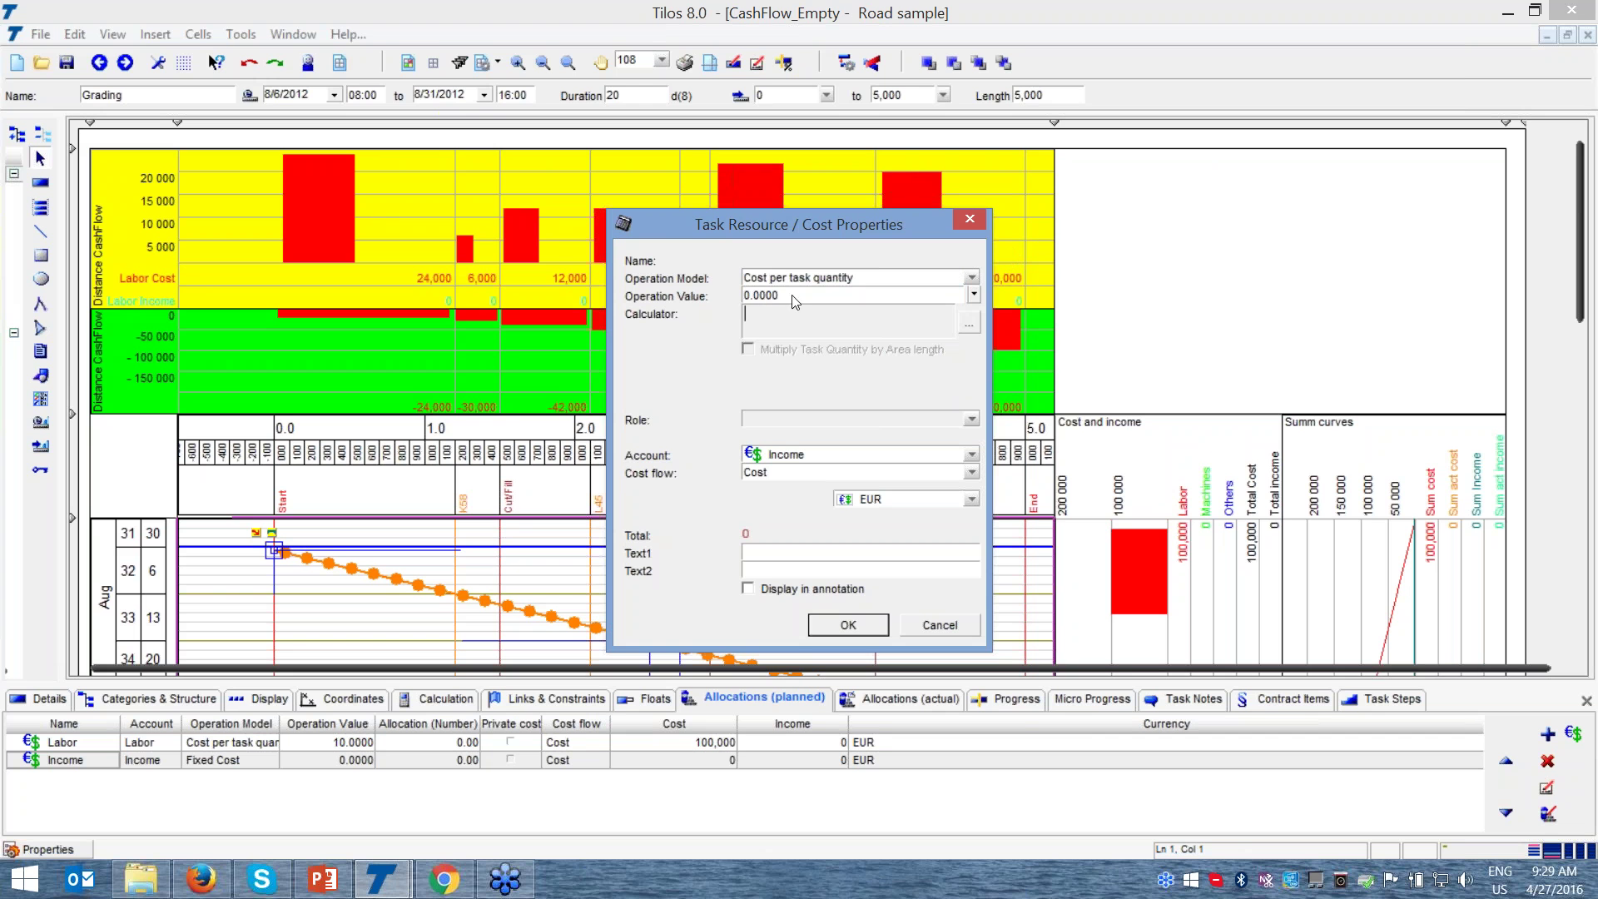
double_click(764, 296)
type("15")
left_click(970, 473)
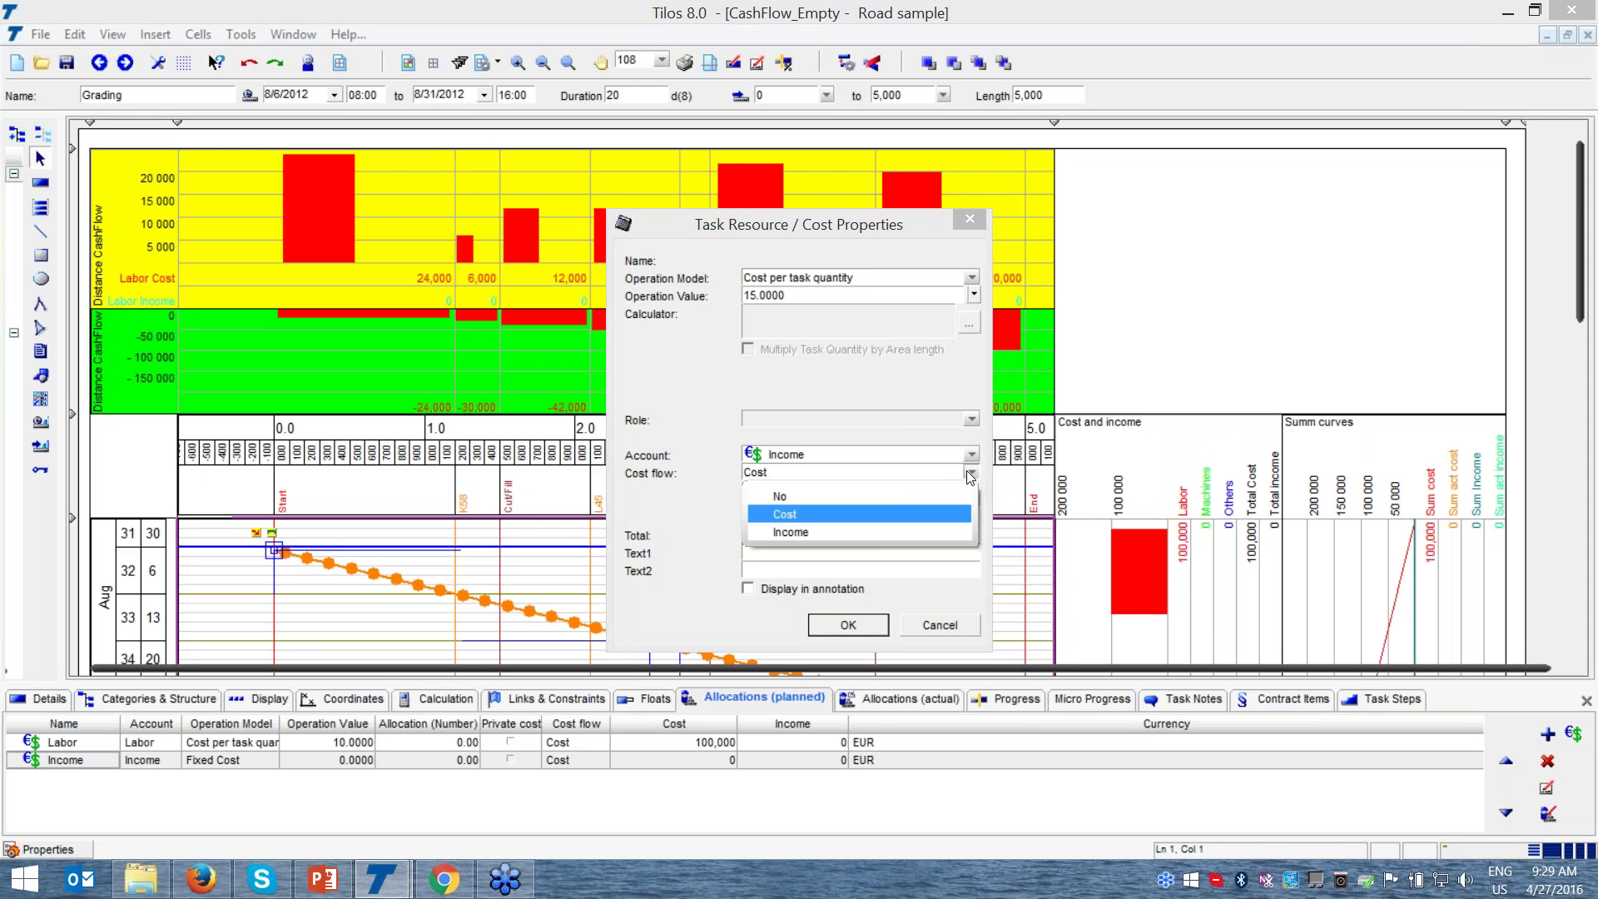
left_click(789, 532)
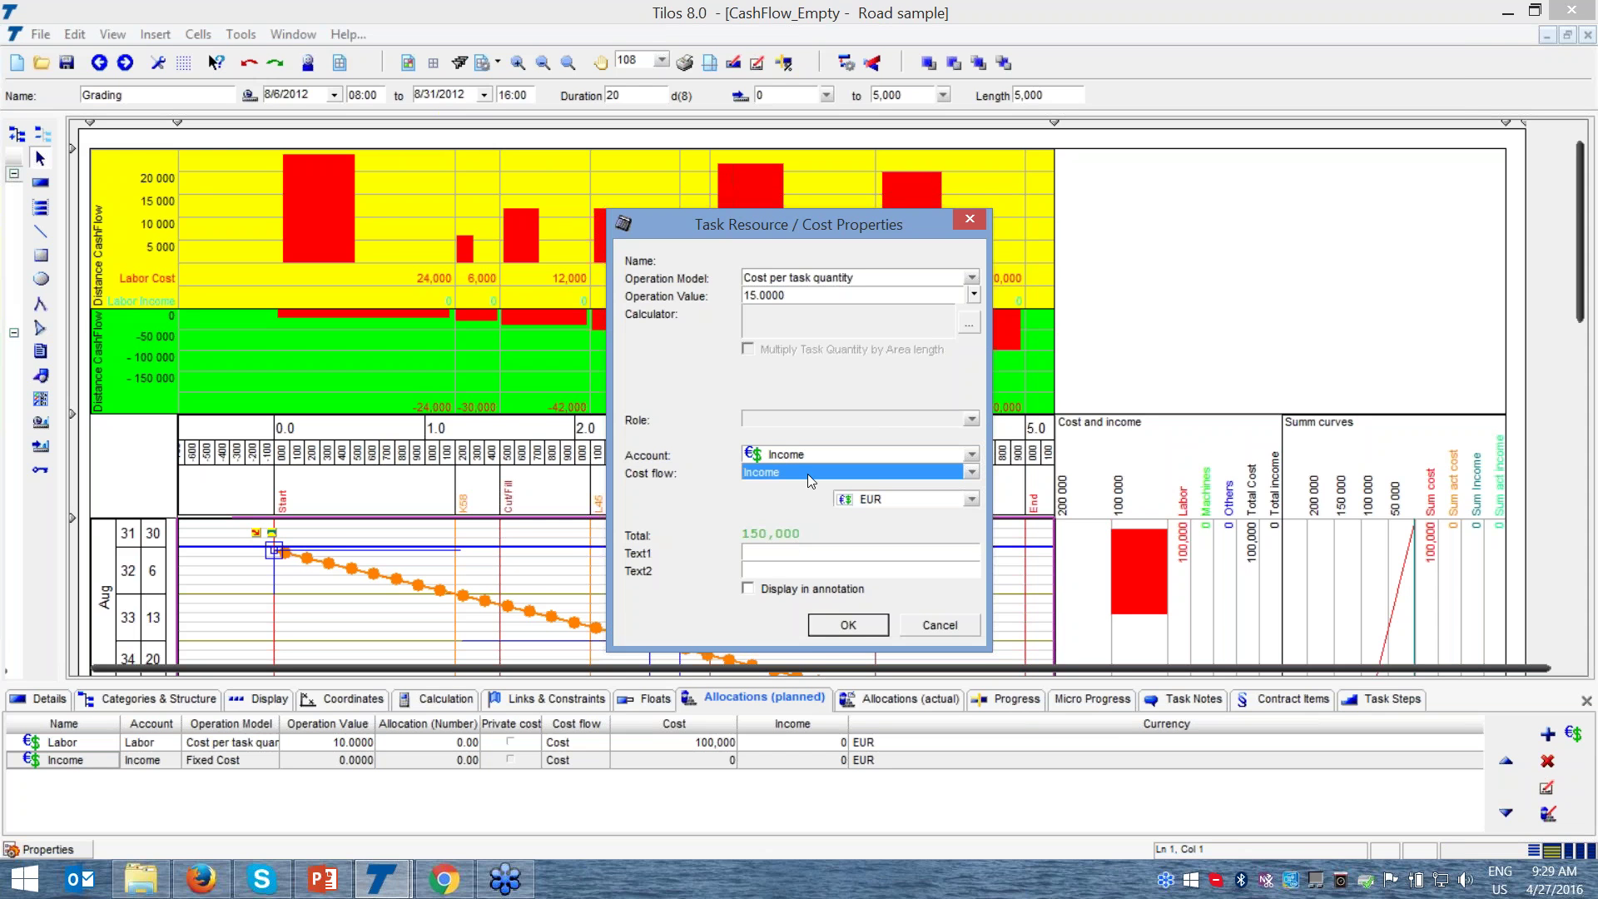
left_click(820, 630)
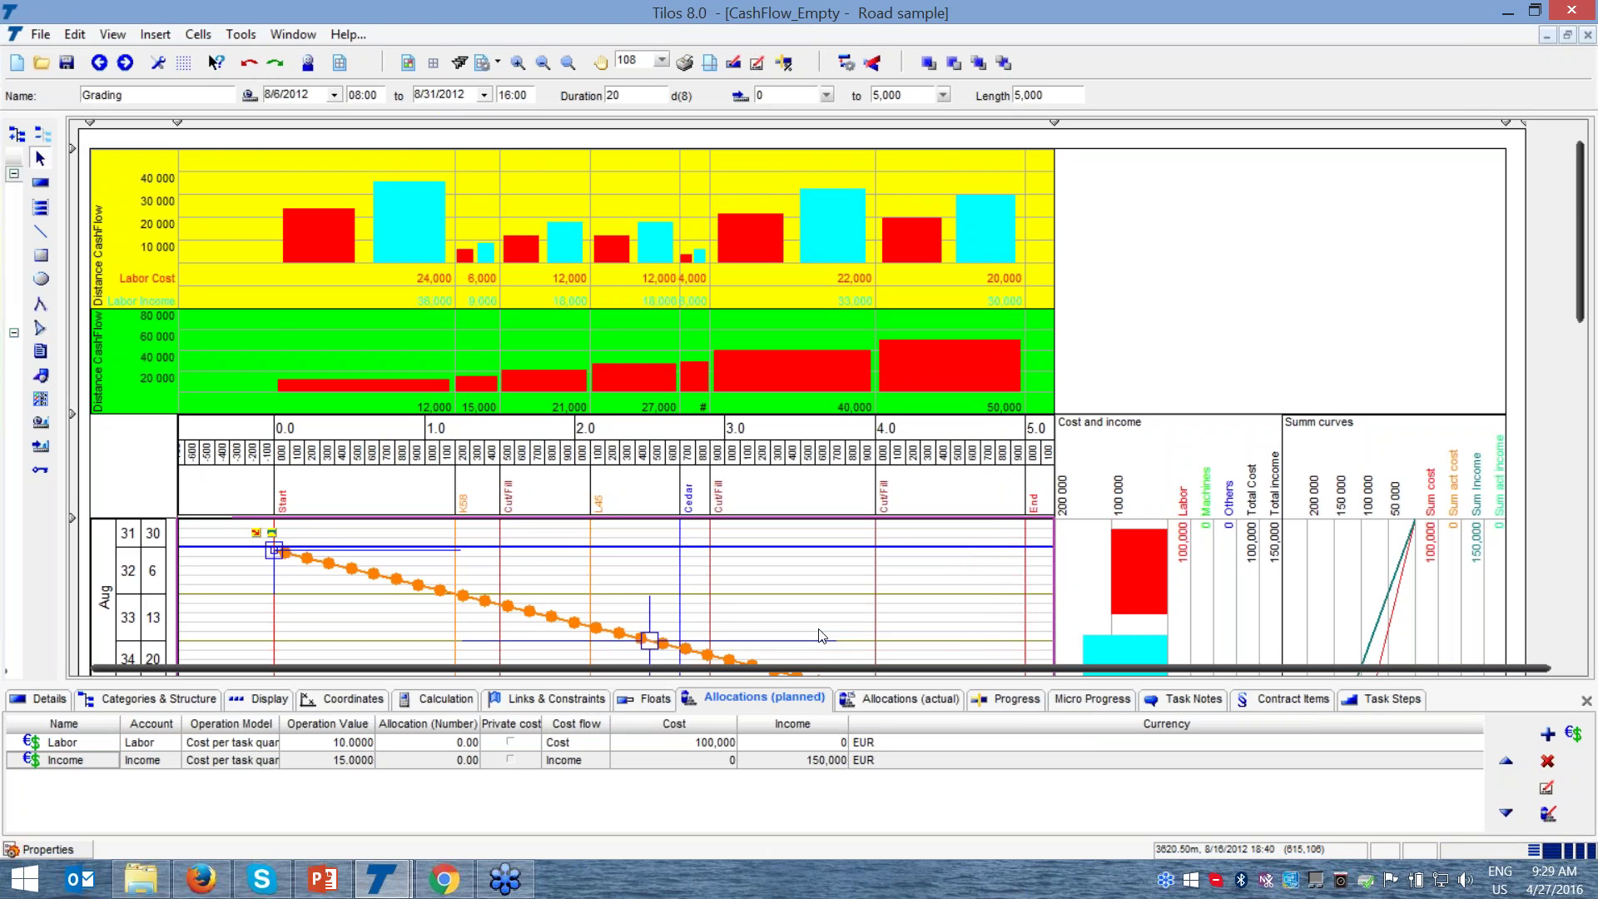
- Close the task properties and examine the cost and income sums over time and their distribution across the distance sections
left_click(1586, 701)
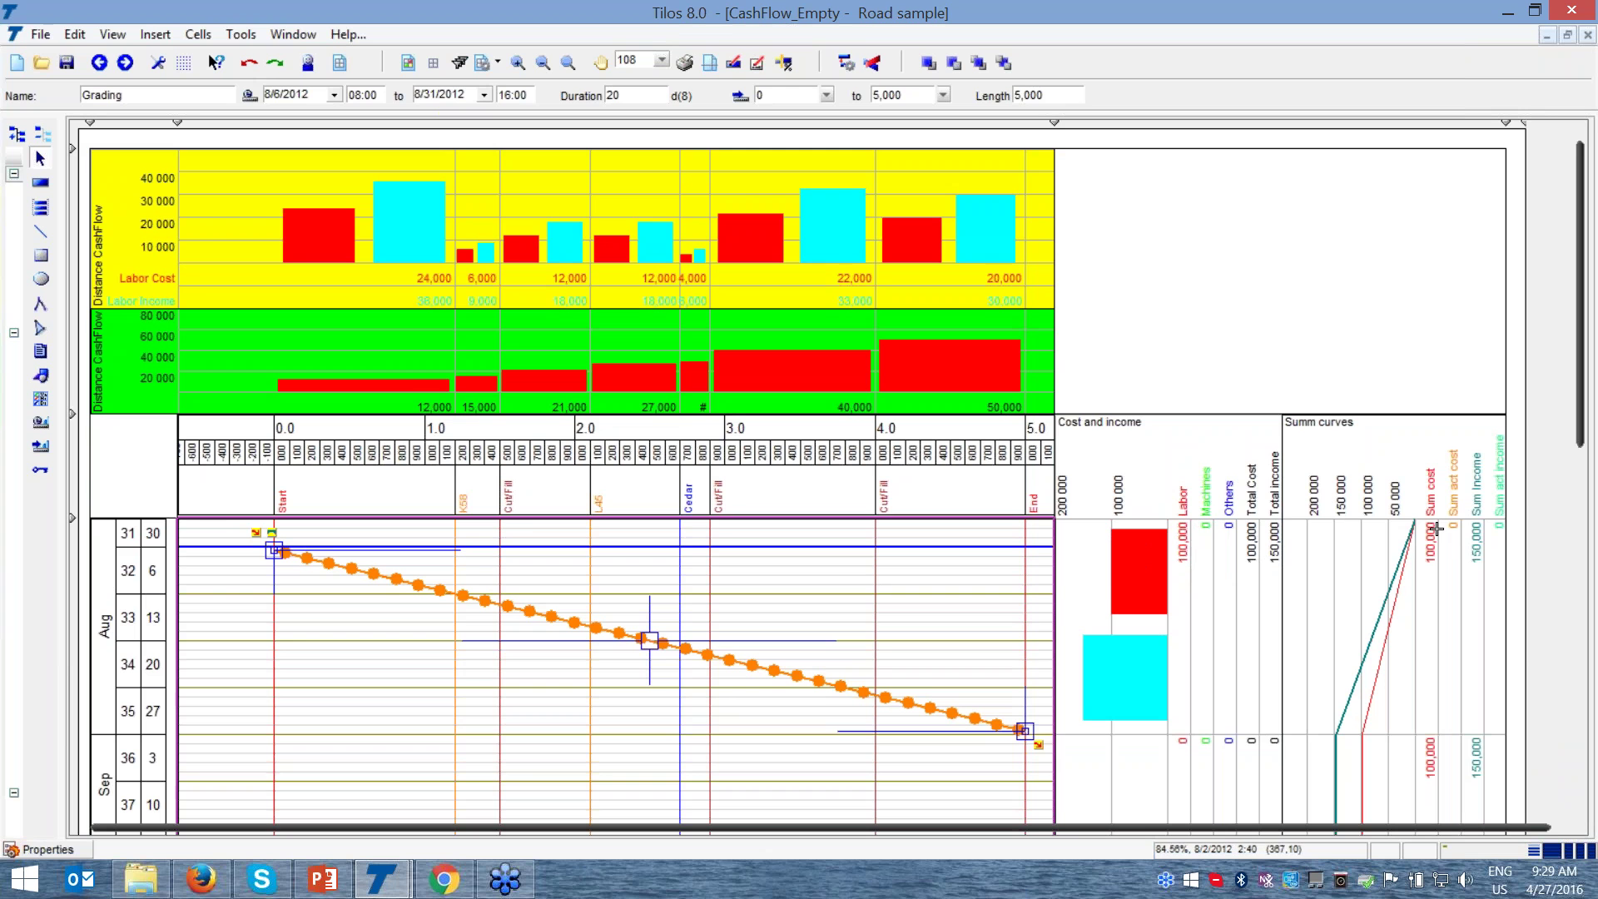
left_click(1478, 559)
scroll(1586, 416, "down", 5)
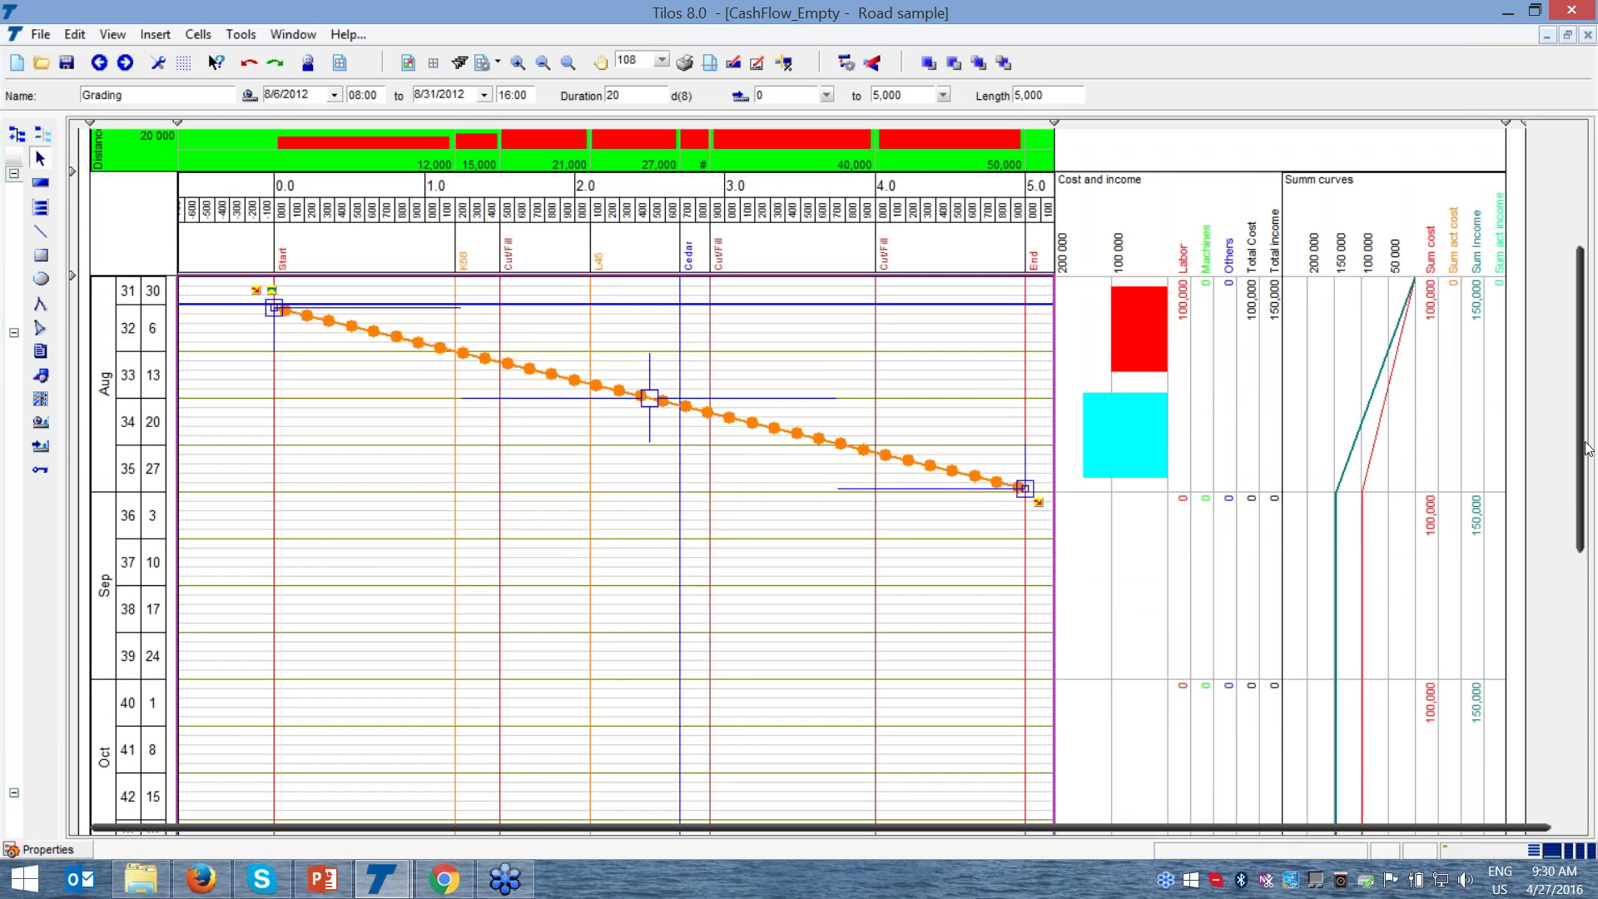
scroll(1588, 449, "up", 5)
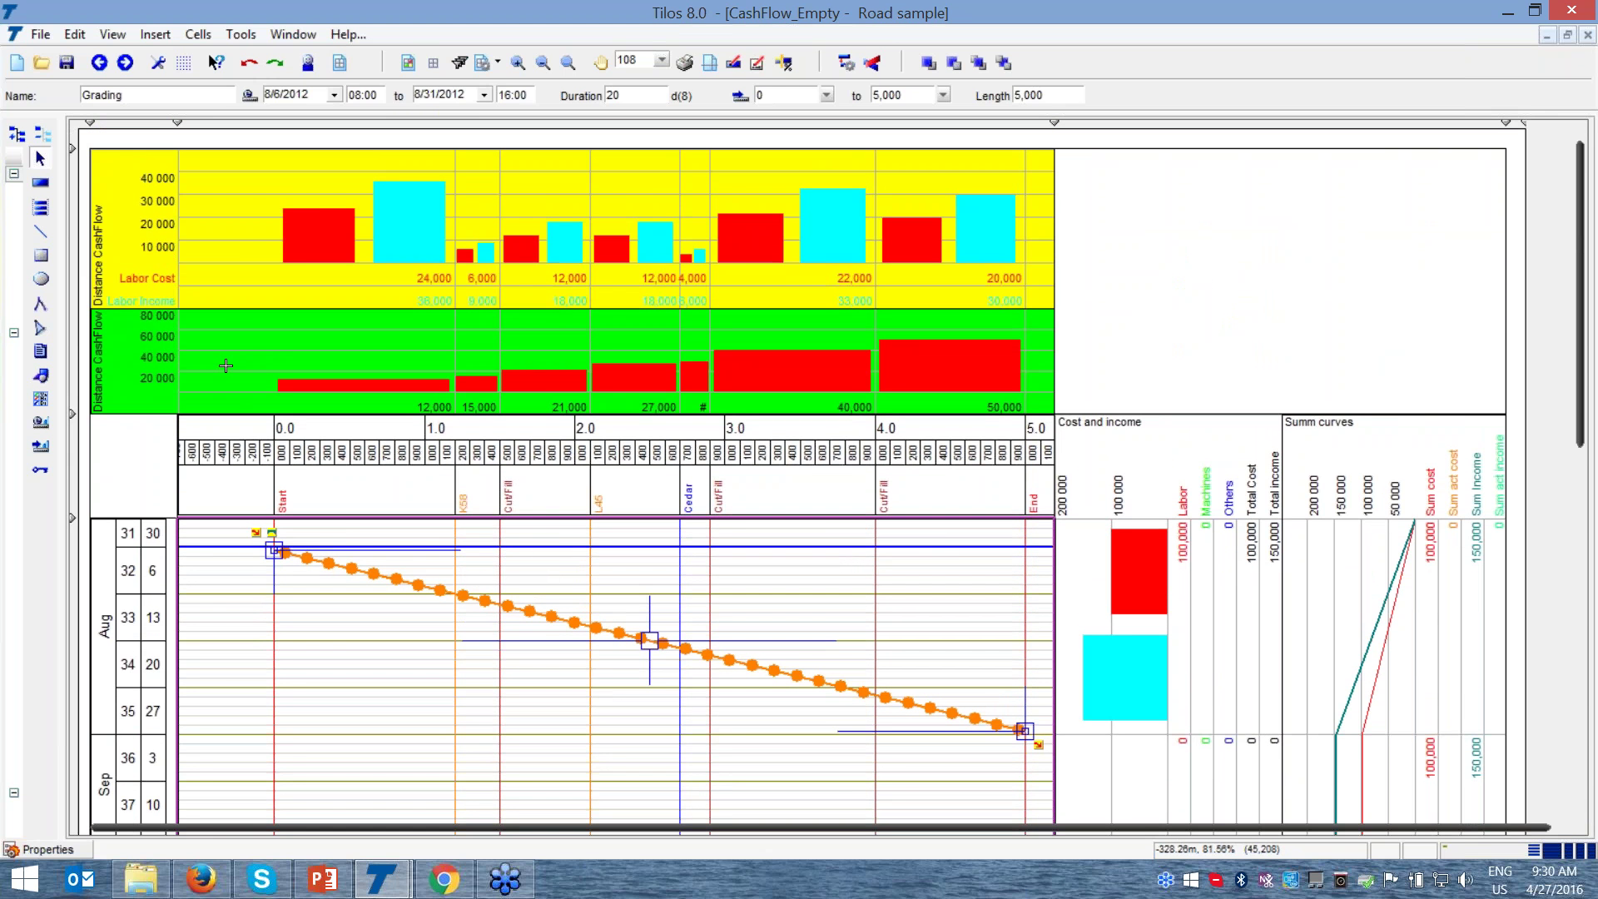
left_click(171, 281)
left_click(275, 505)
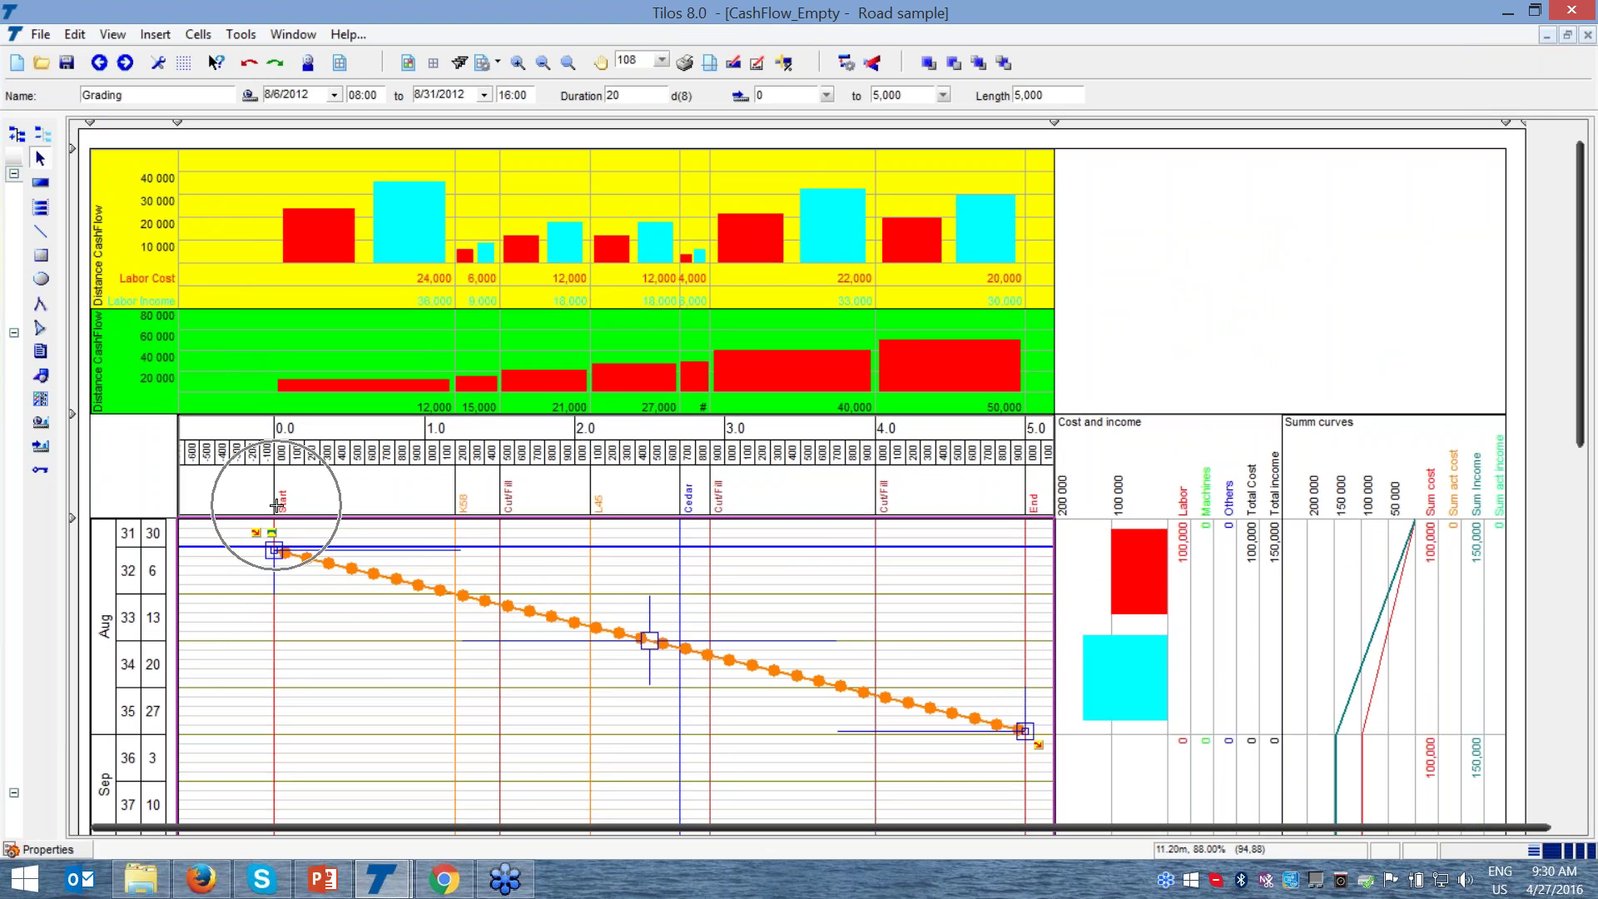
left_click(458, 485)
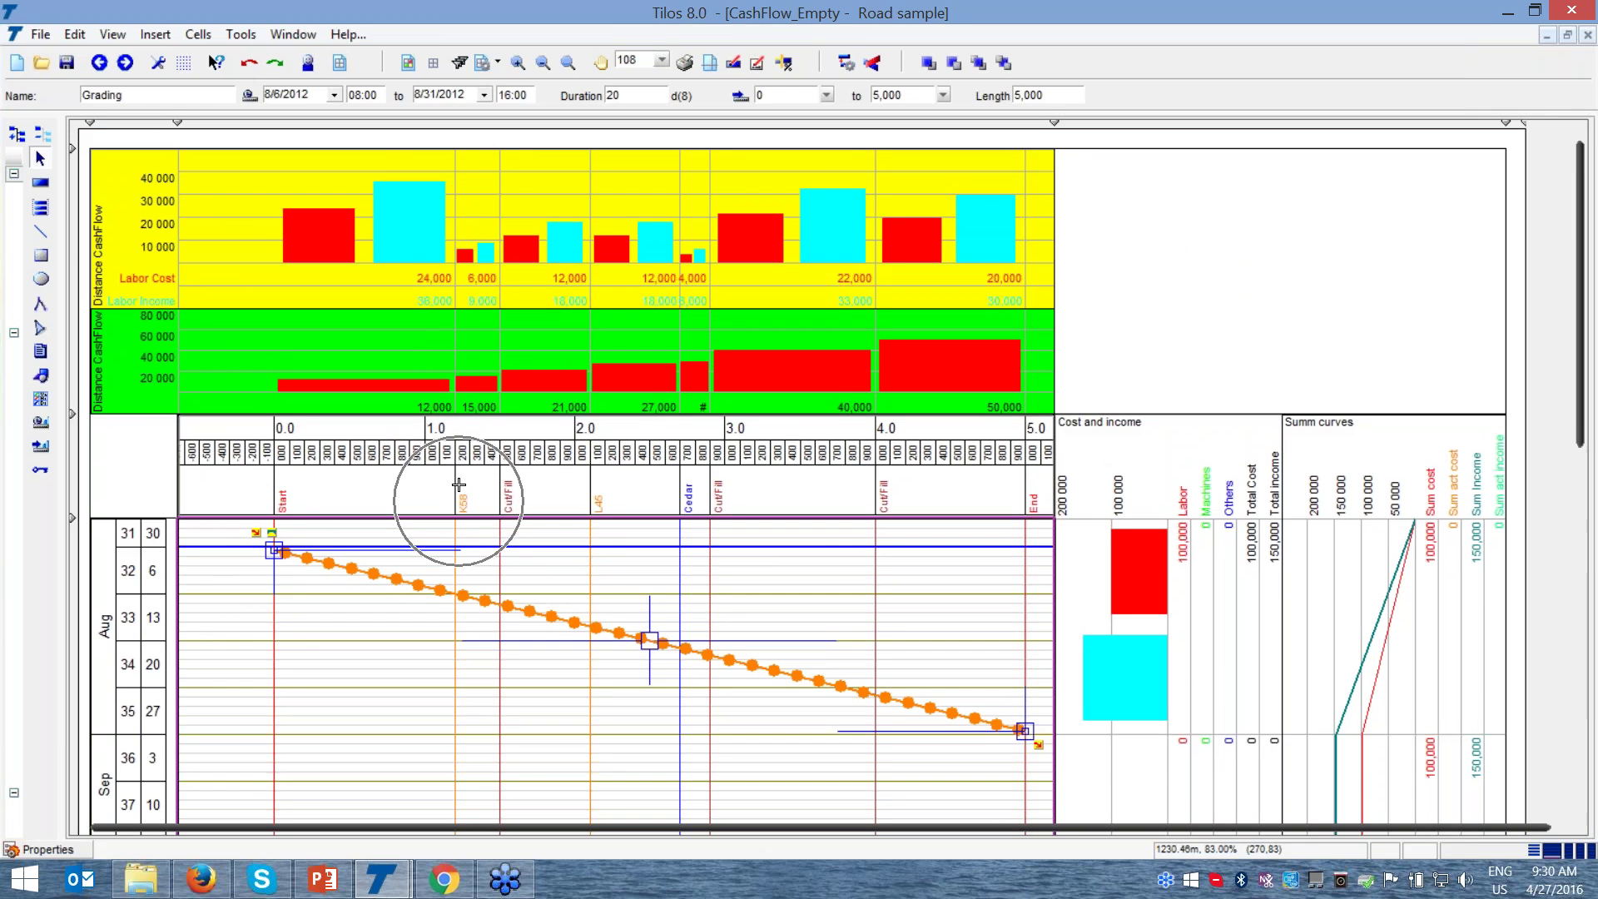
left_click(441, 279)
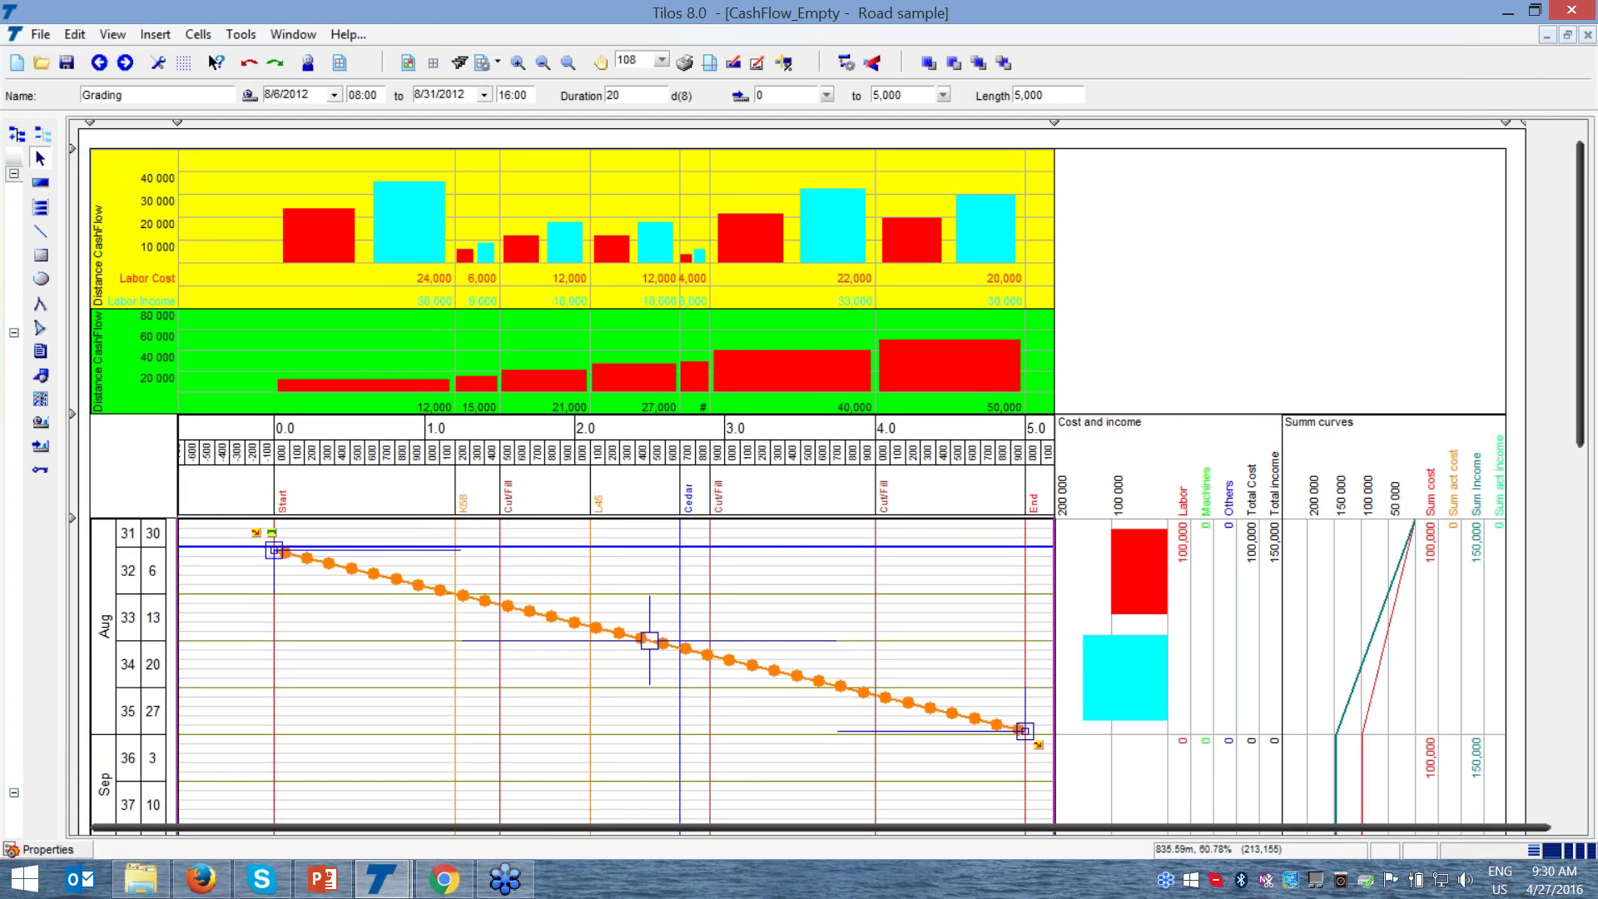
left_click(434, 306)
left_click(405, 497)
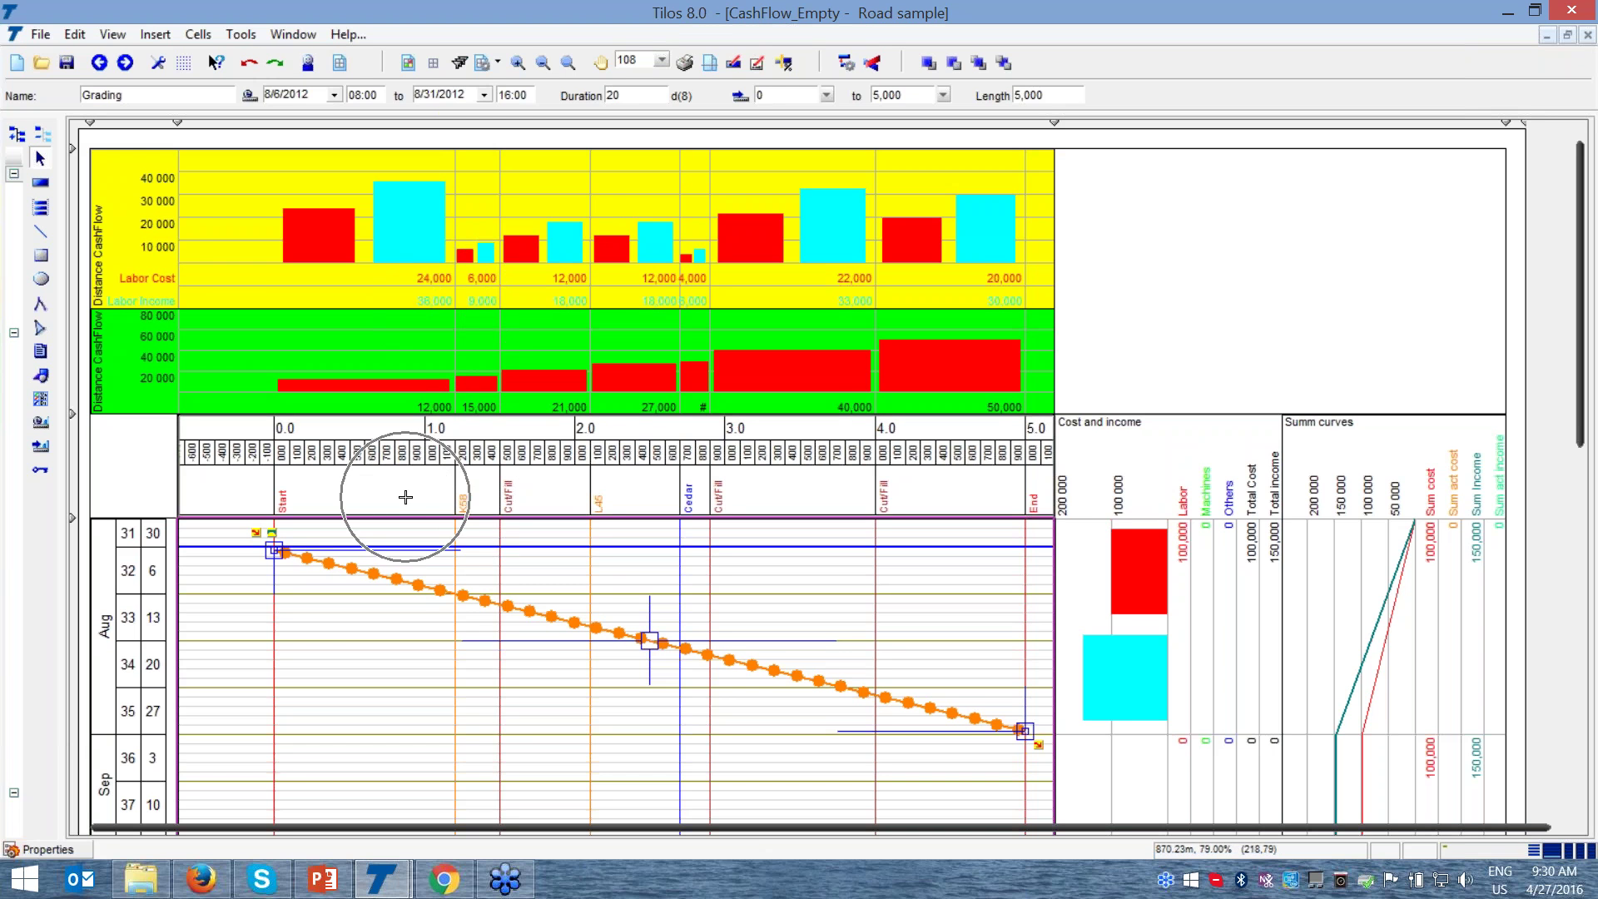
left_click(283, 430)
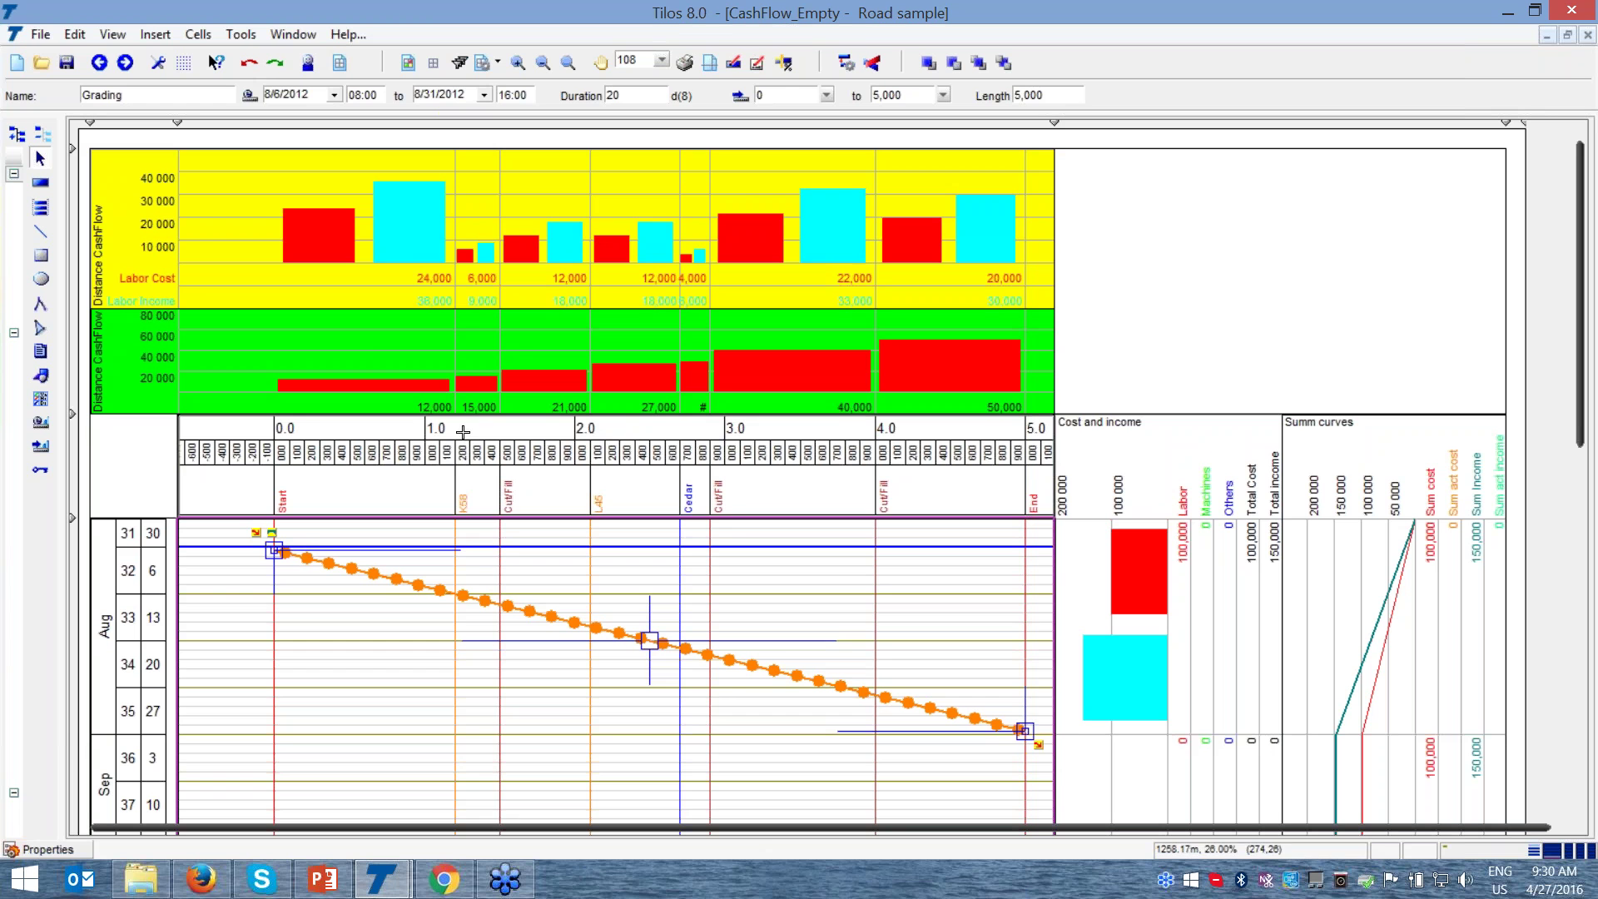
left_click(435, 408)
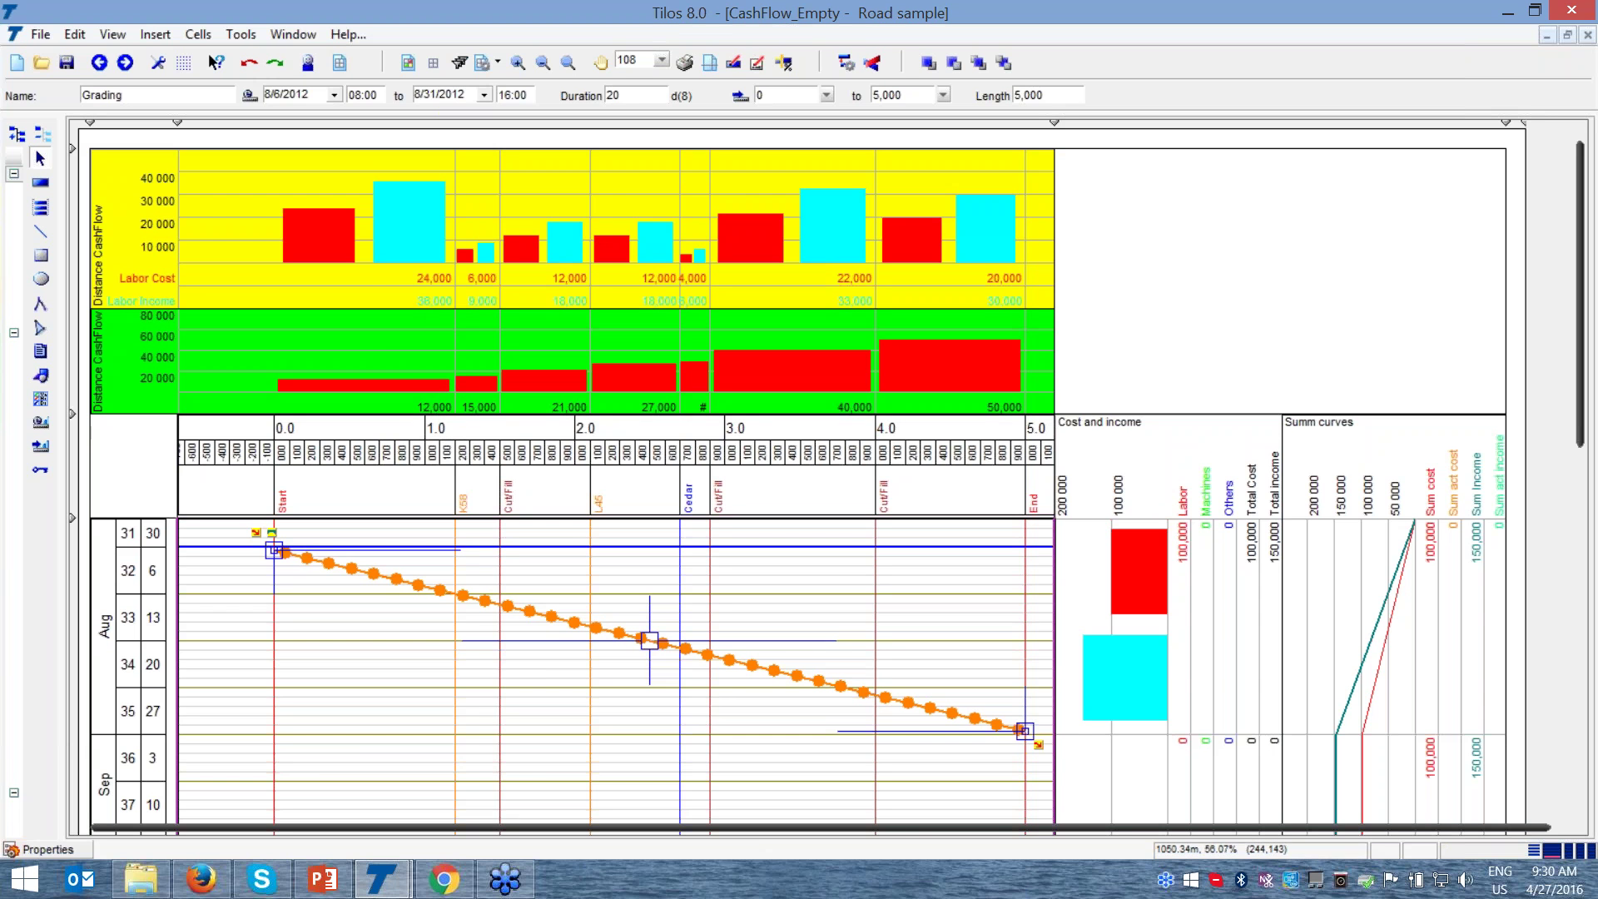
left_click(434, 299)
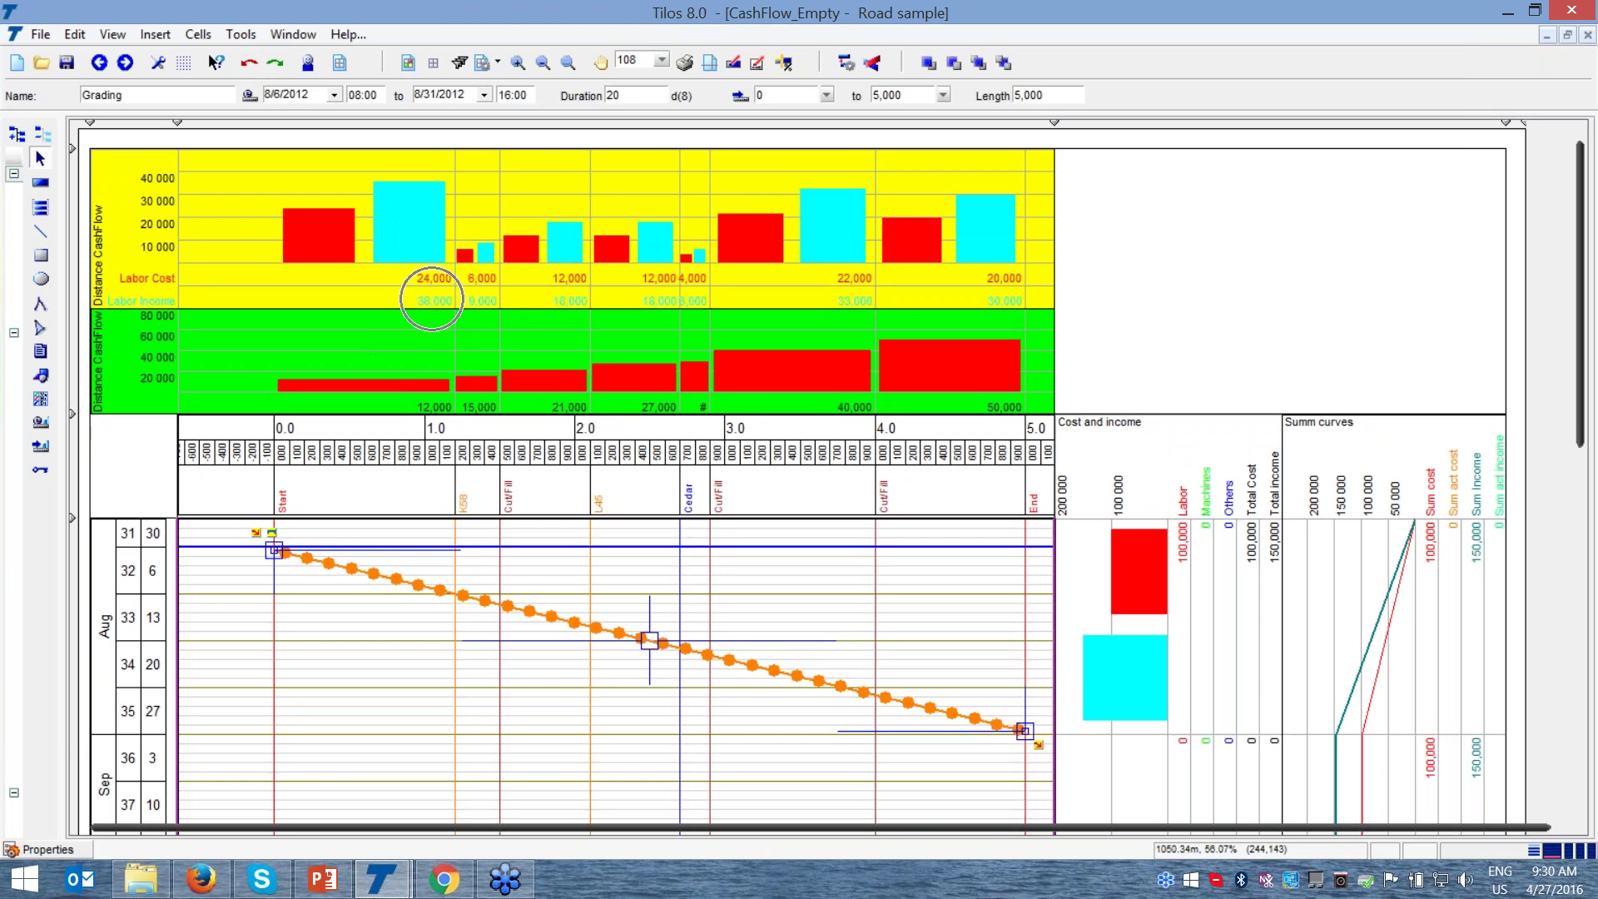
left_click(435, 279)
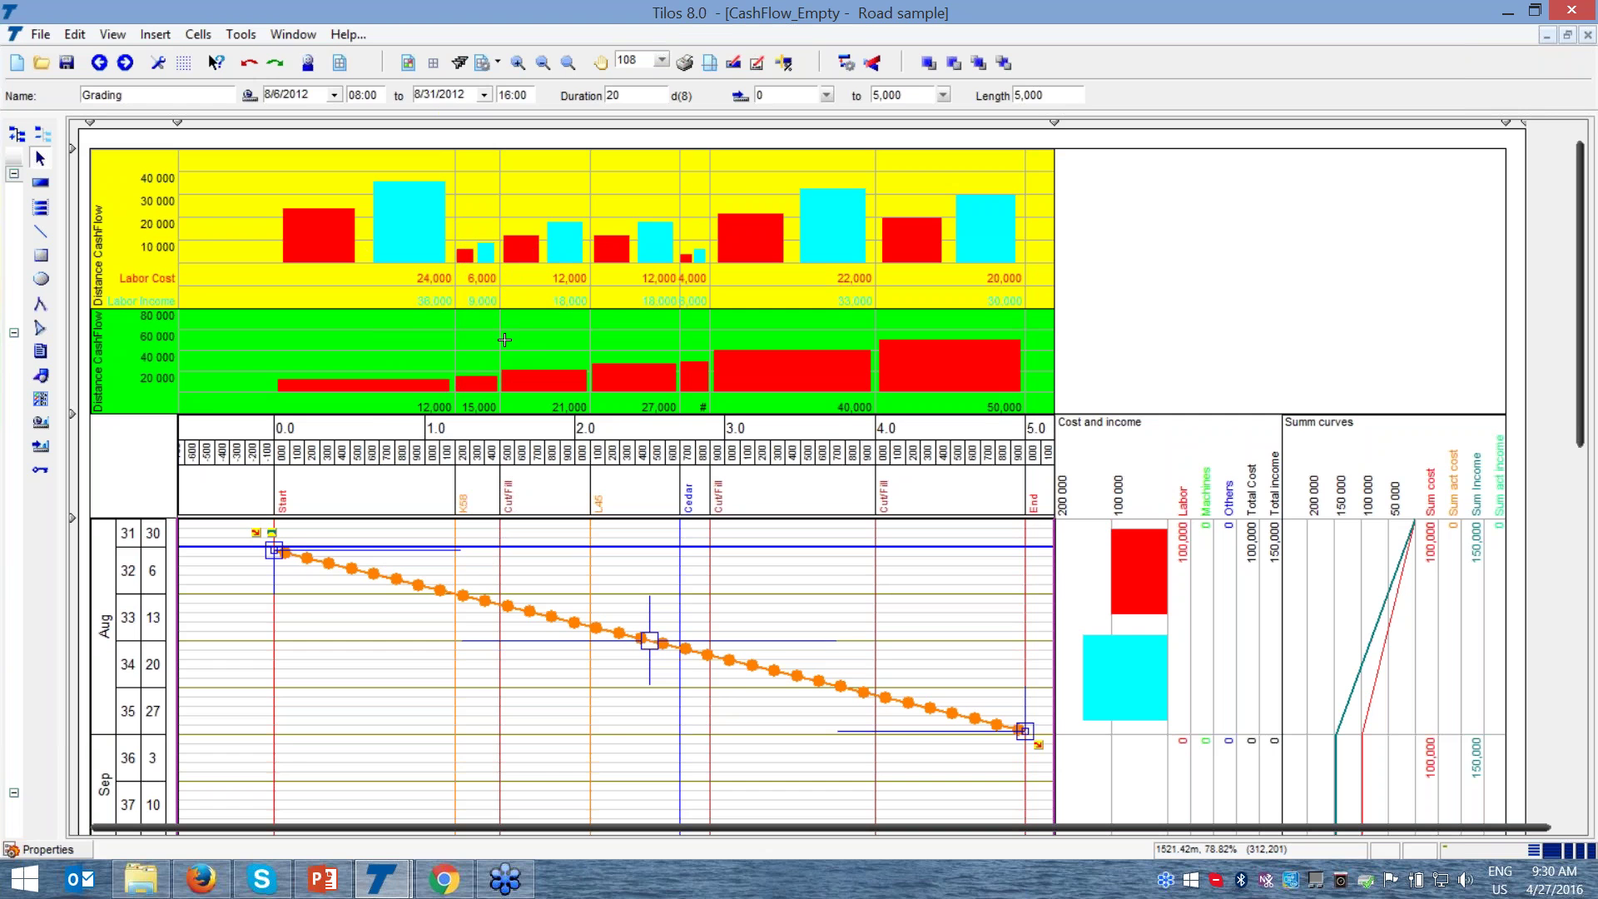
left_click(433, 411)
- Set the Grading task's duration to 40 days
scroll(1578, 400, "down", 5)
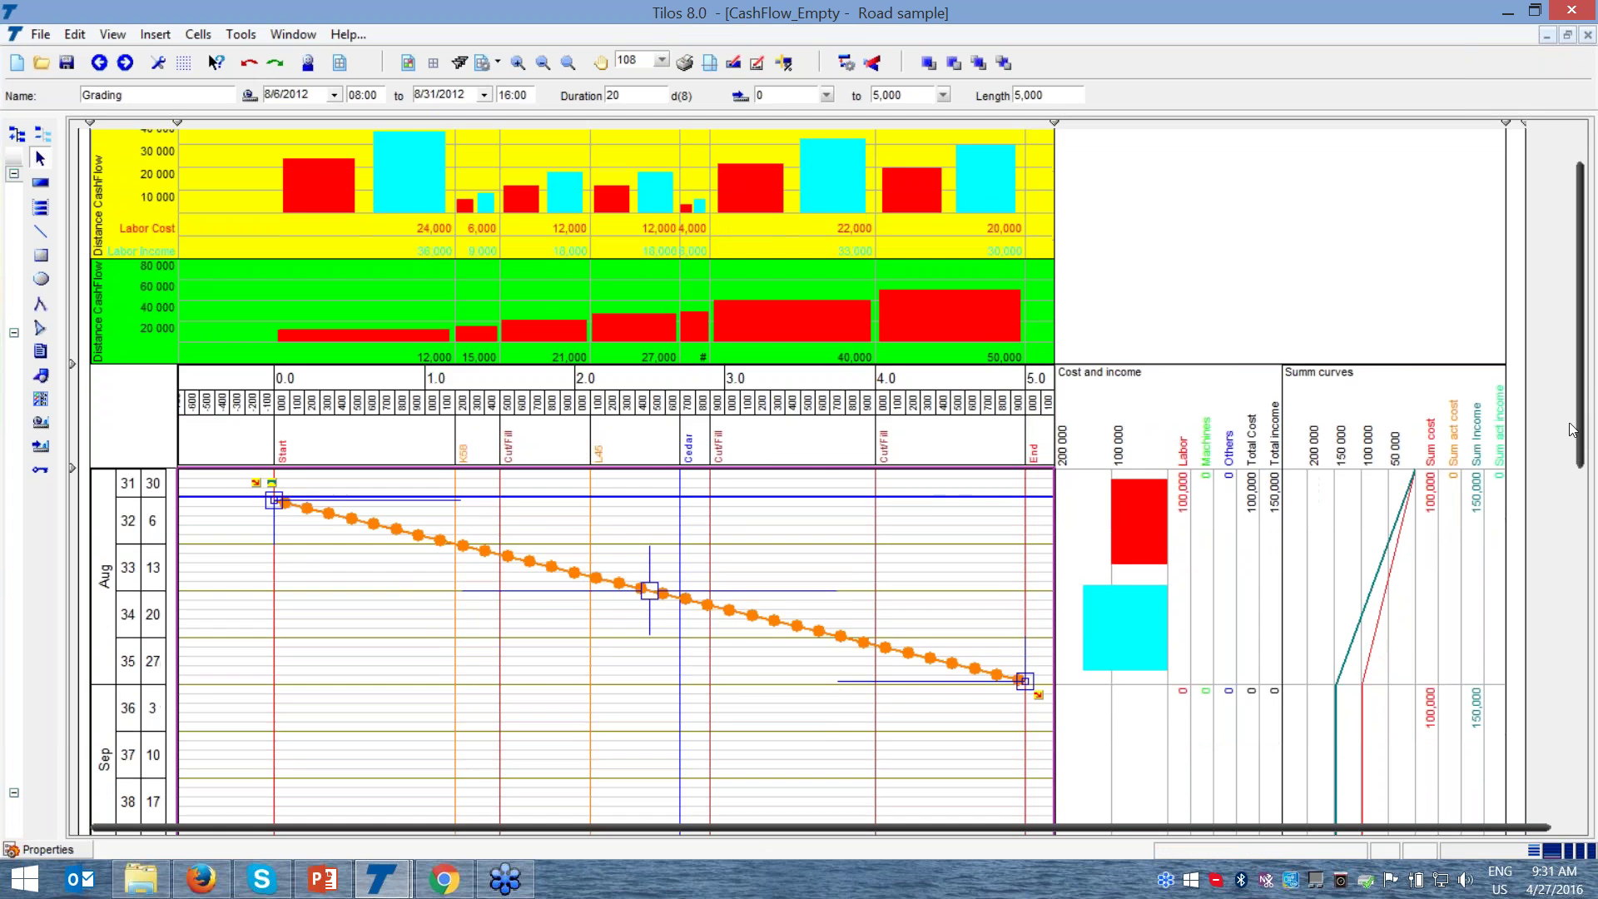
left_click(650, 430)
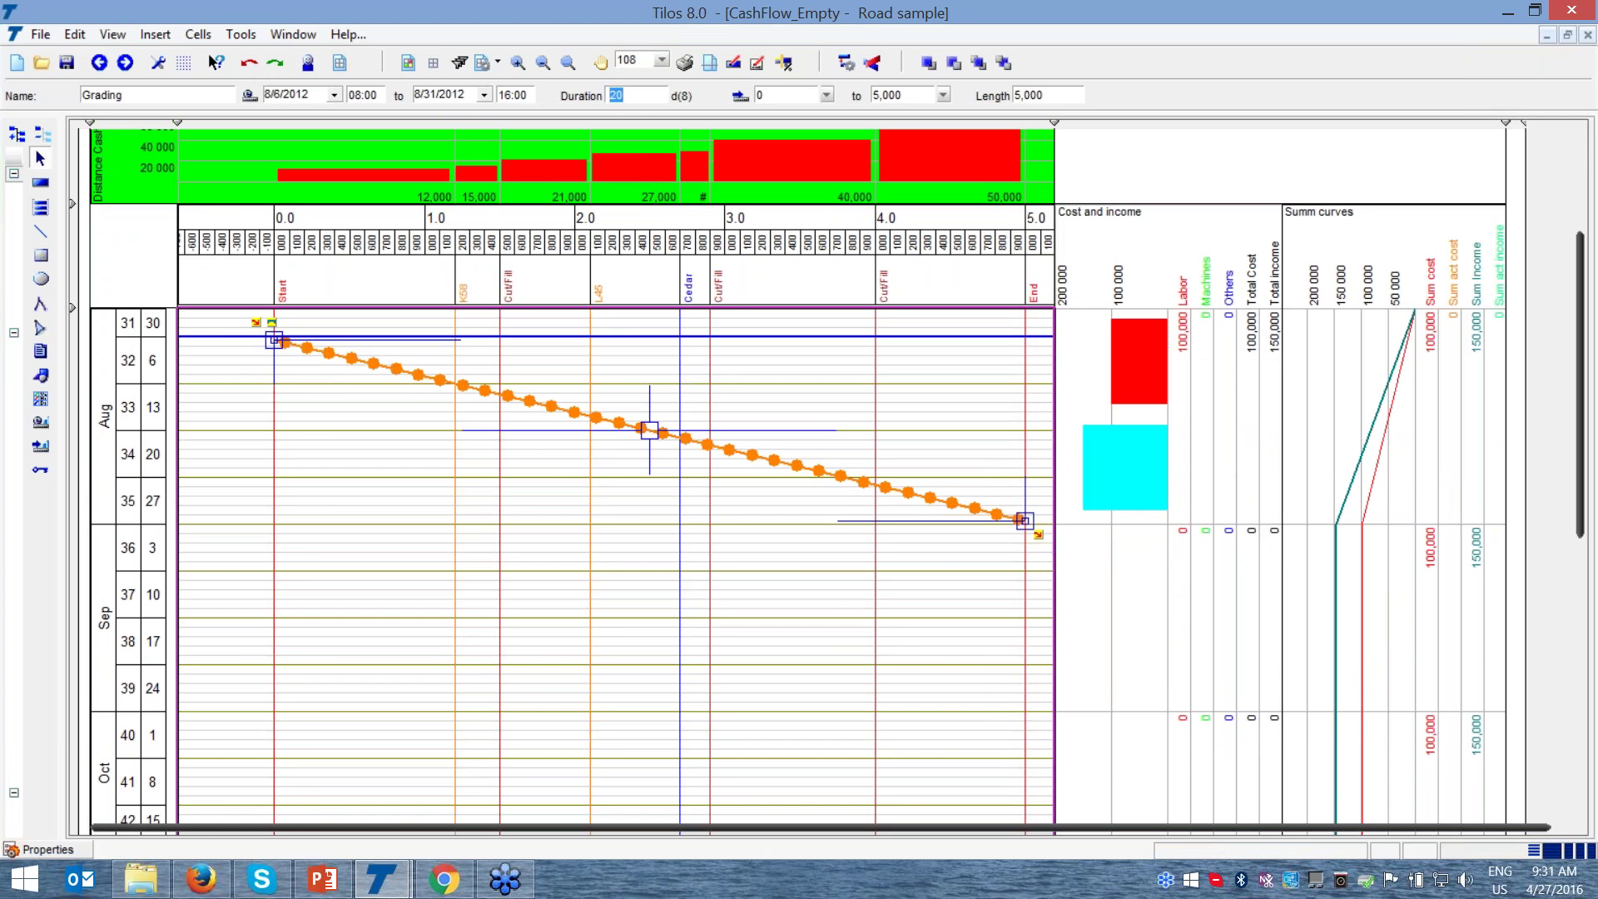
type("40")
key("Return")
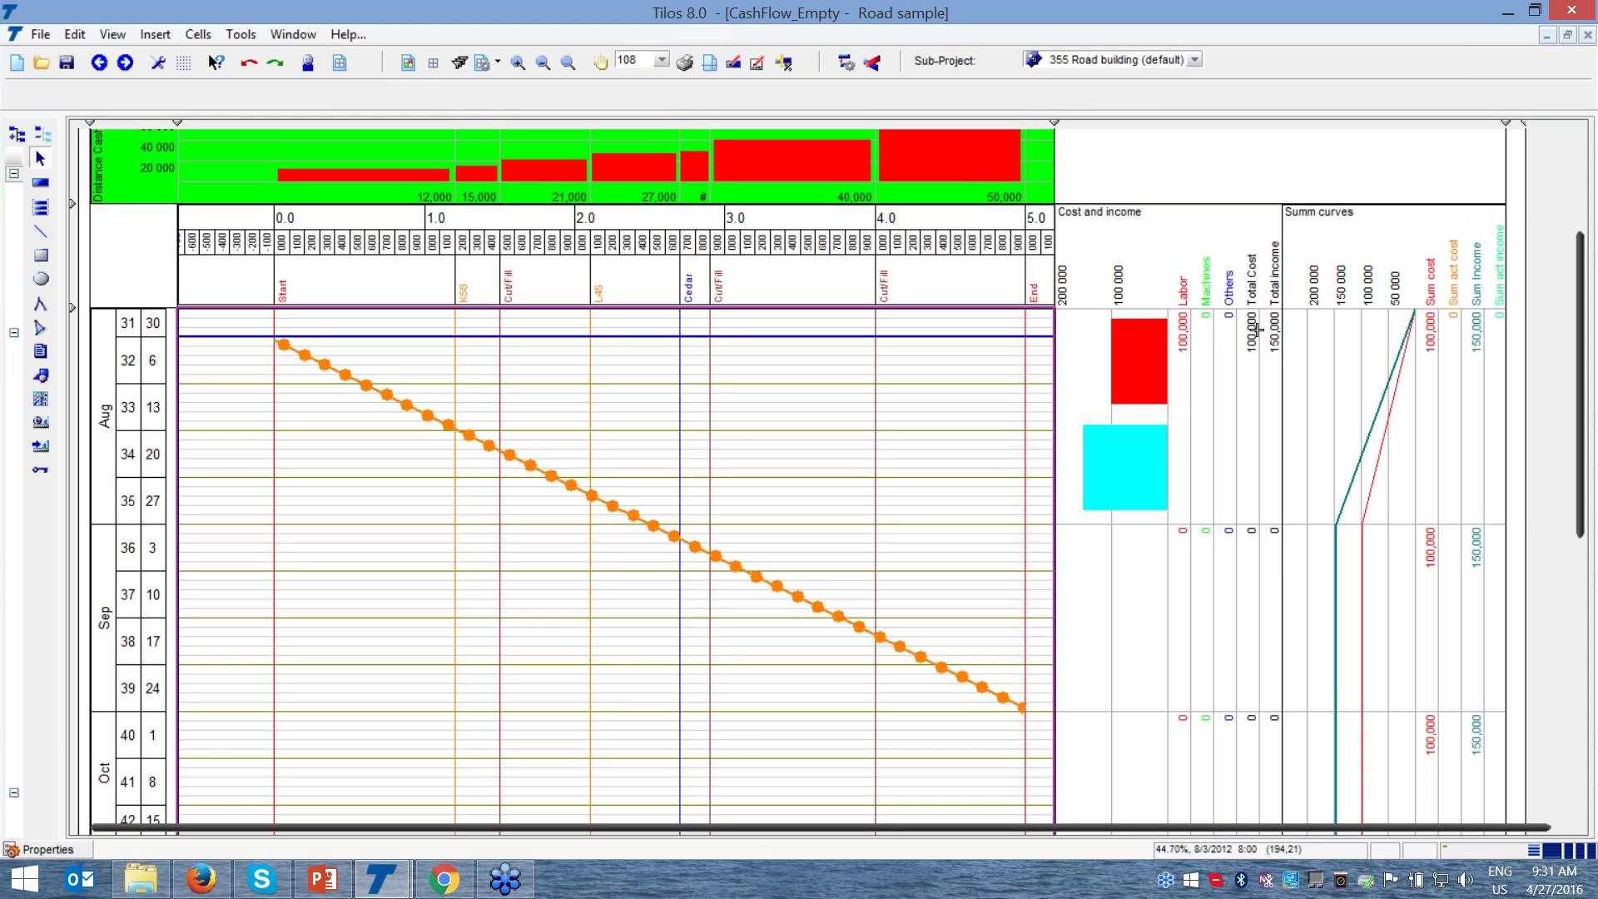
- Examine how the longer Grading task spreads cost and income over August and September and along the distance, including at Cedar
left_click(1166, 593)
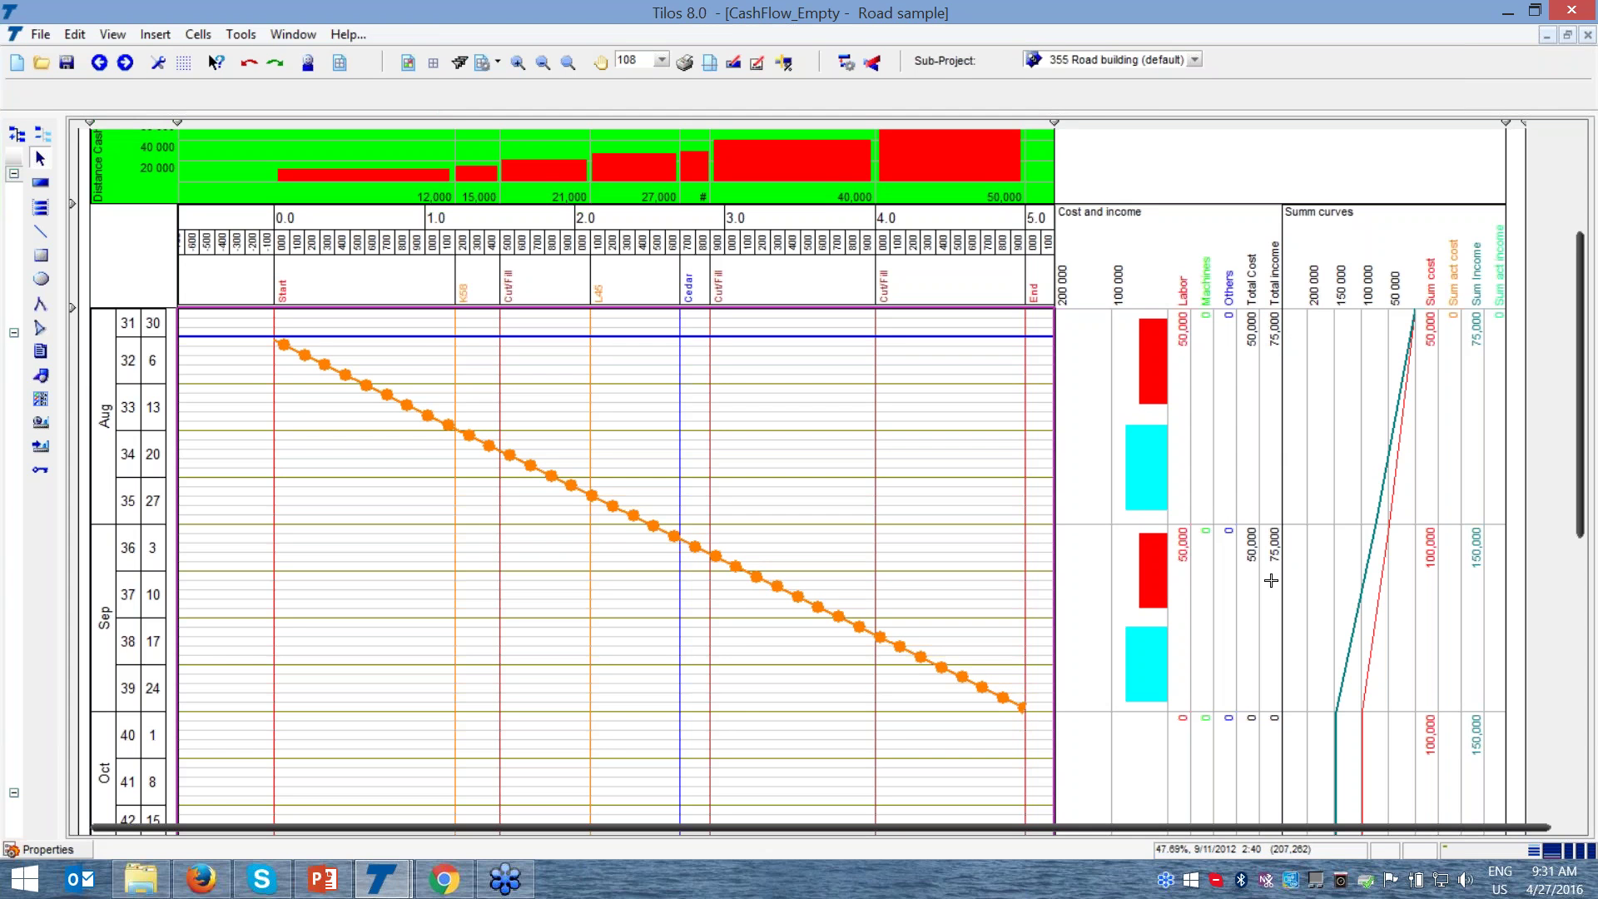
scroll(1586, 481, "up", 3)
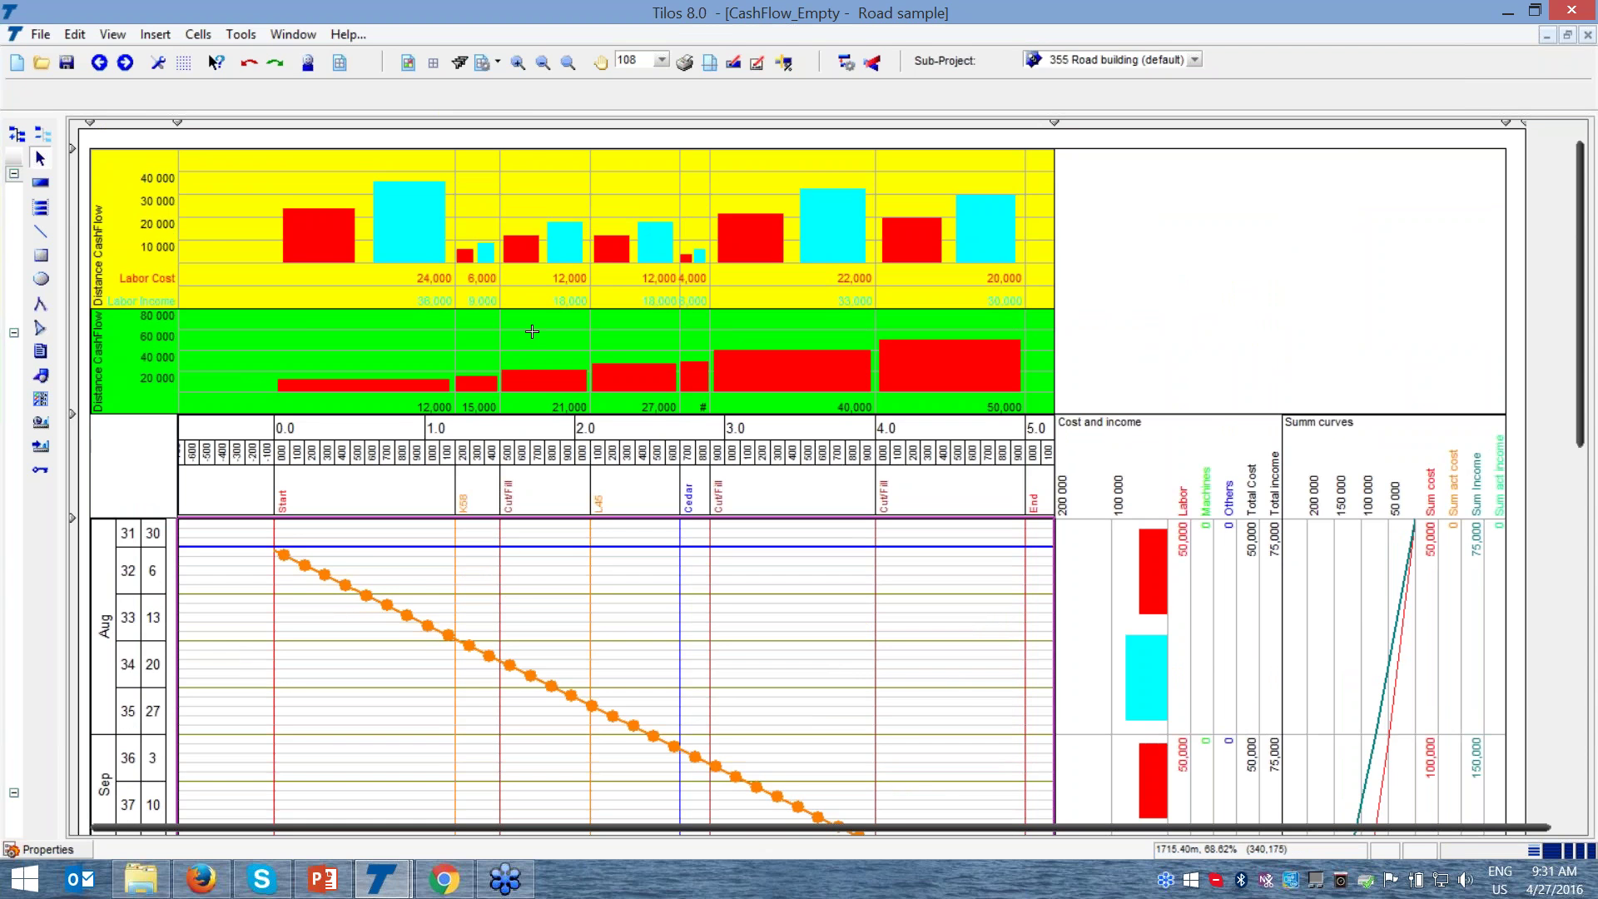
mouse_move(1585, 356)
left_mouse_down()
mouse_move(1585, 428)
mouse_move(1582, 363)
left_mouse_up()
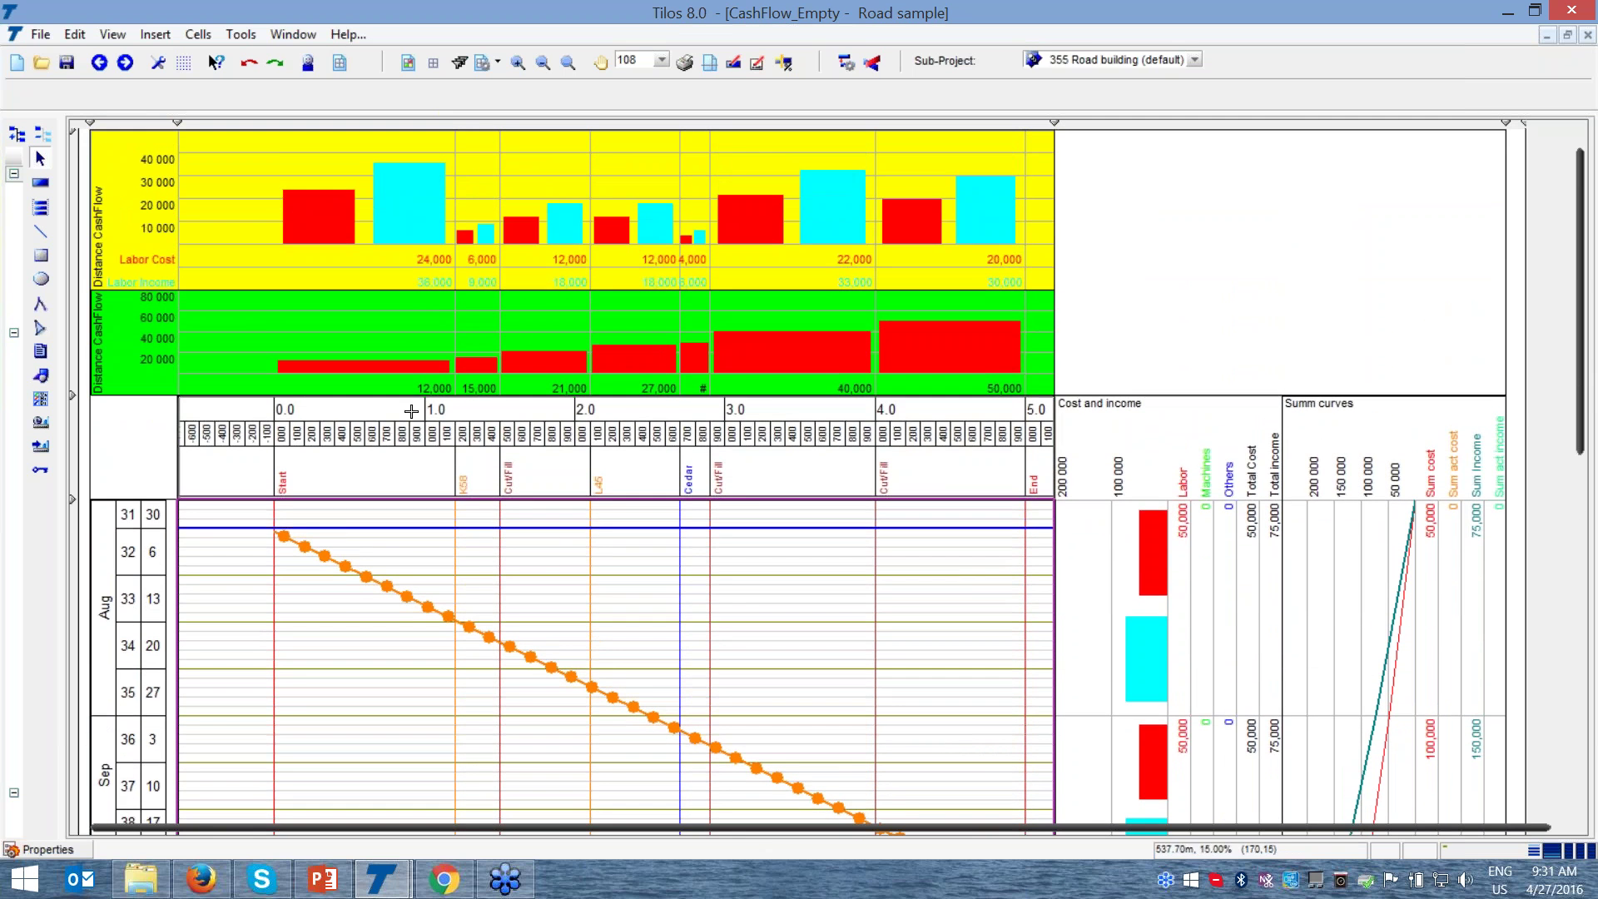
left_click(680, 466)
left_click(680, 464)
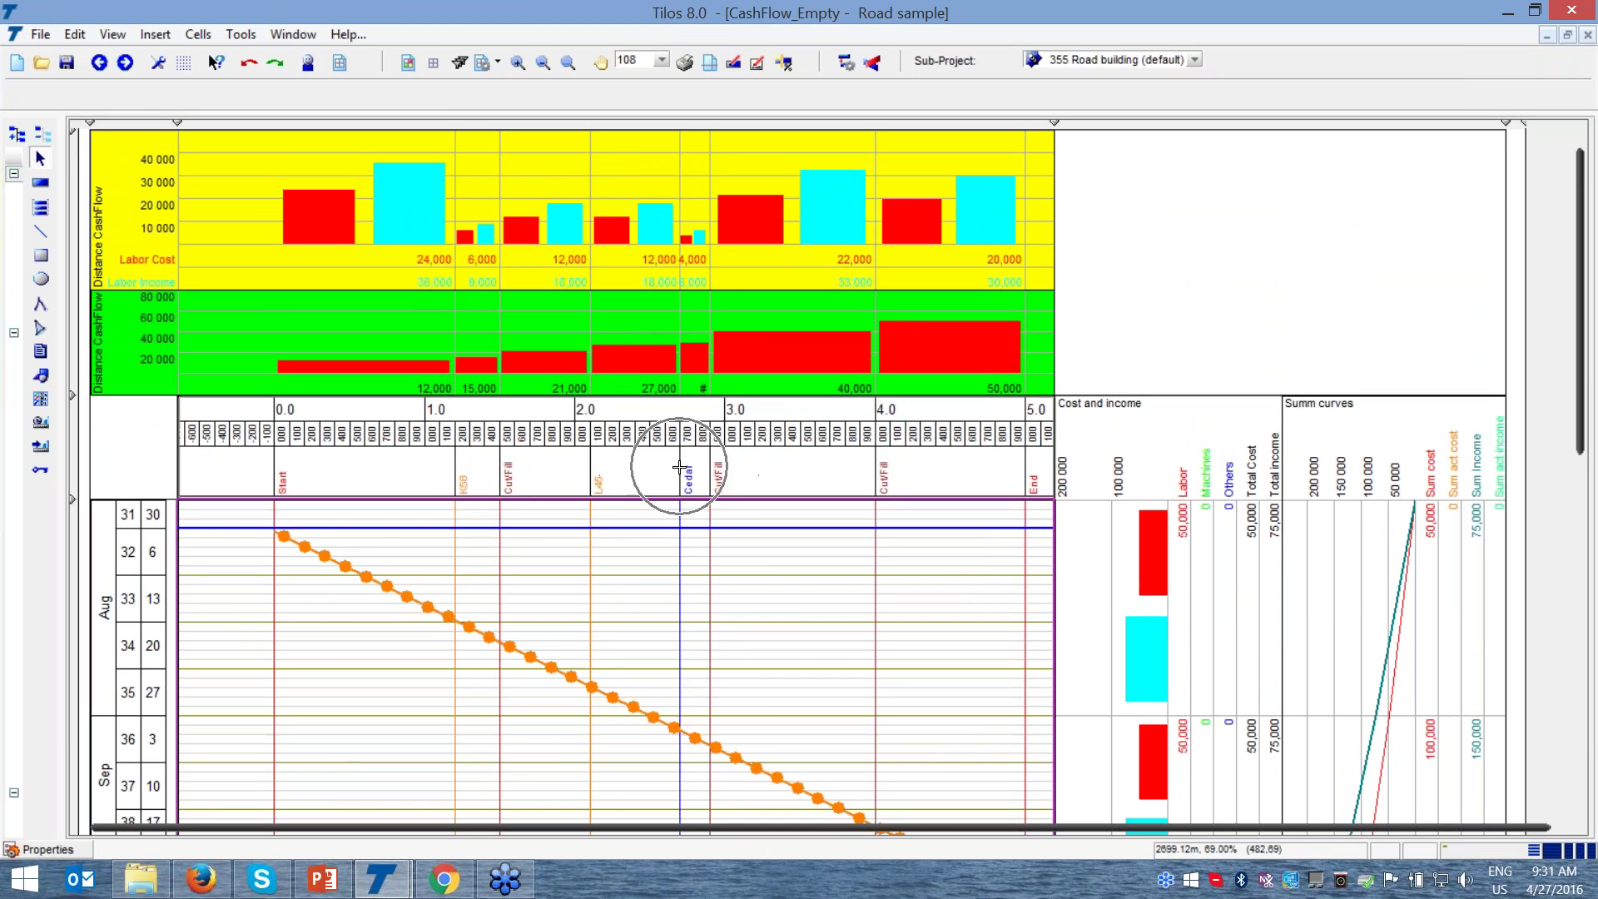
left_click(683, 445)
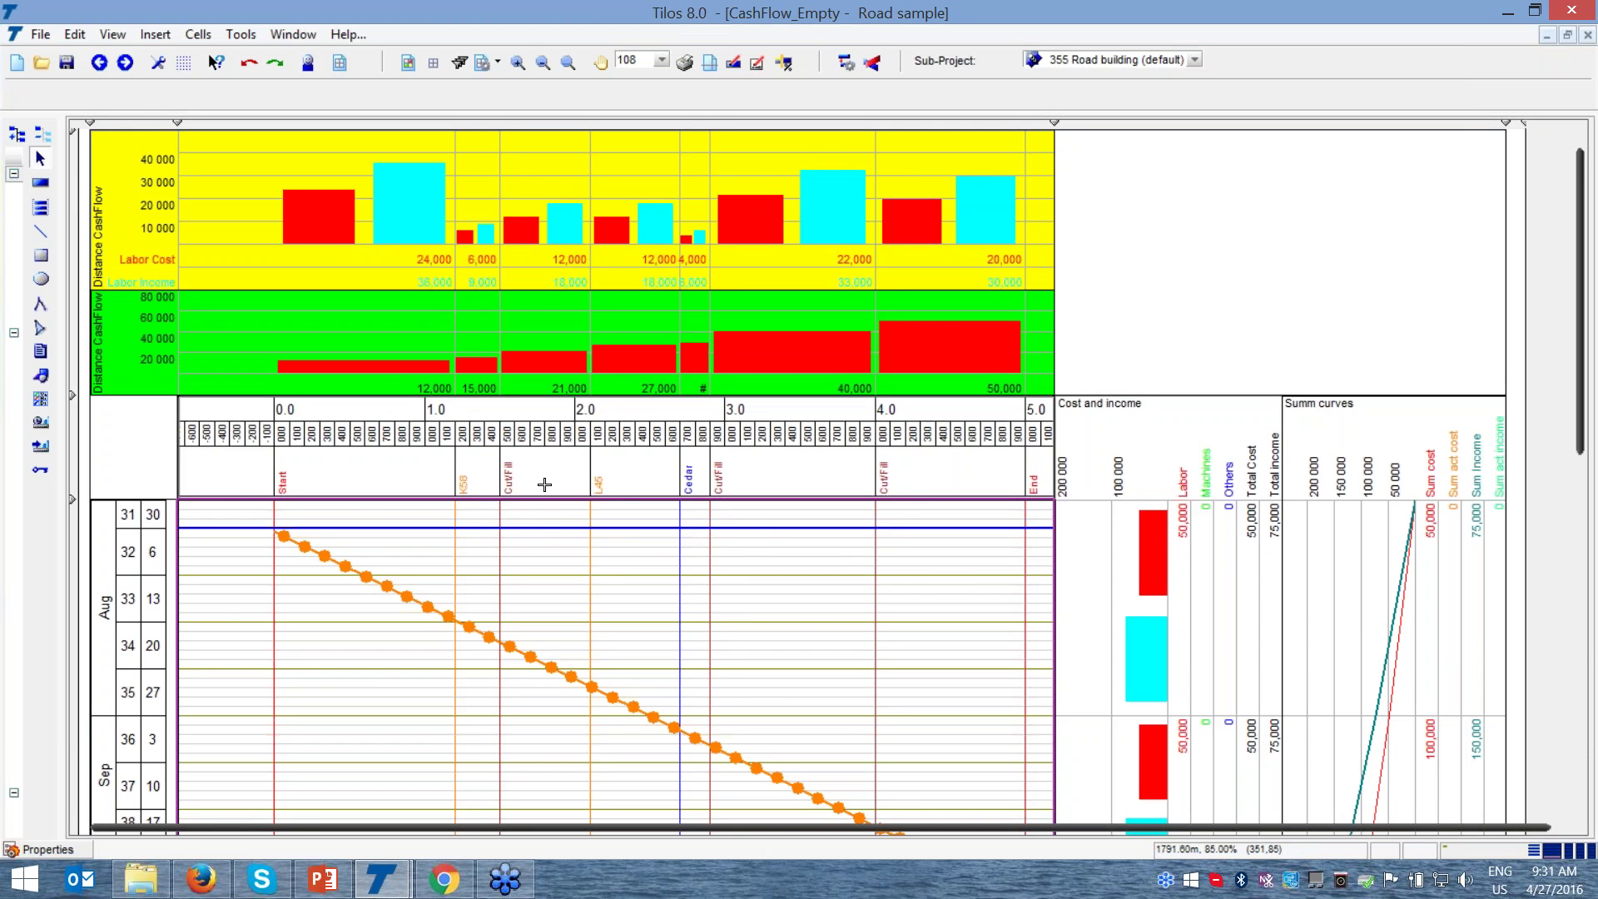
left_click(827, 485)
- Split the Grading task by distance profile at the Cedar point (2,700)
left_click(709, 740)
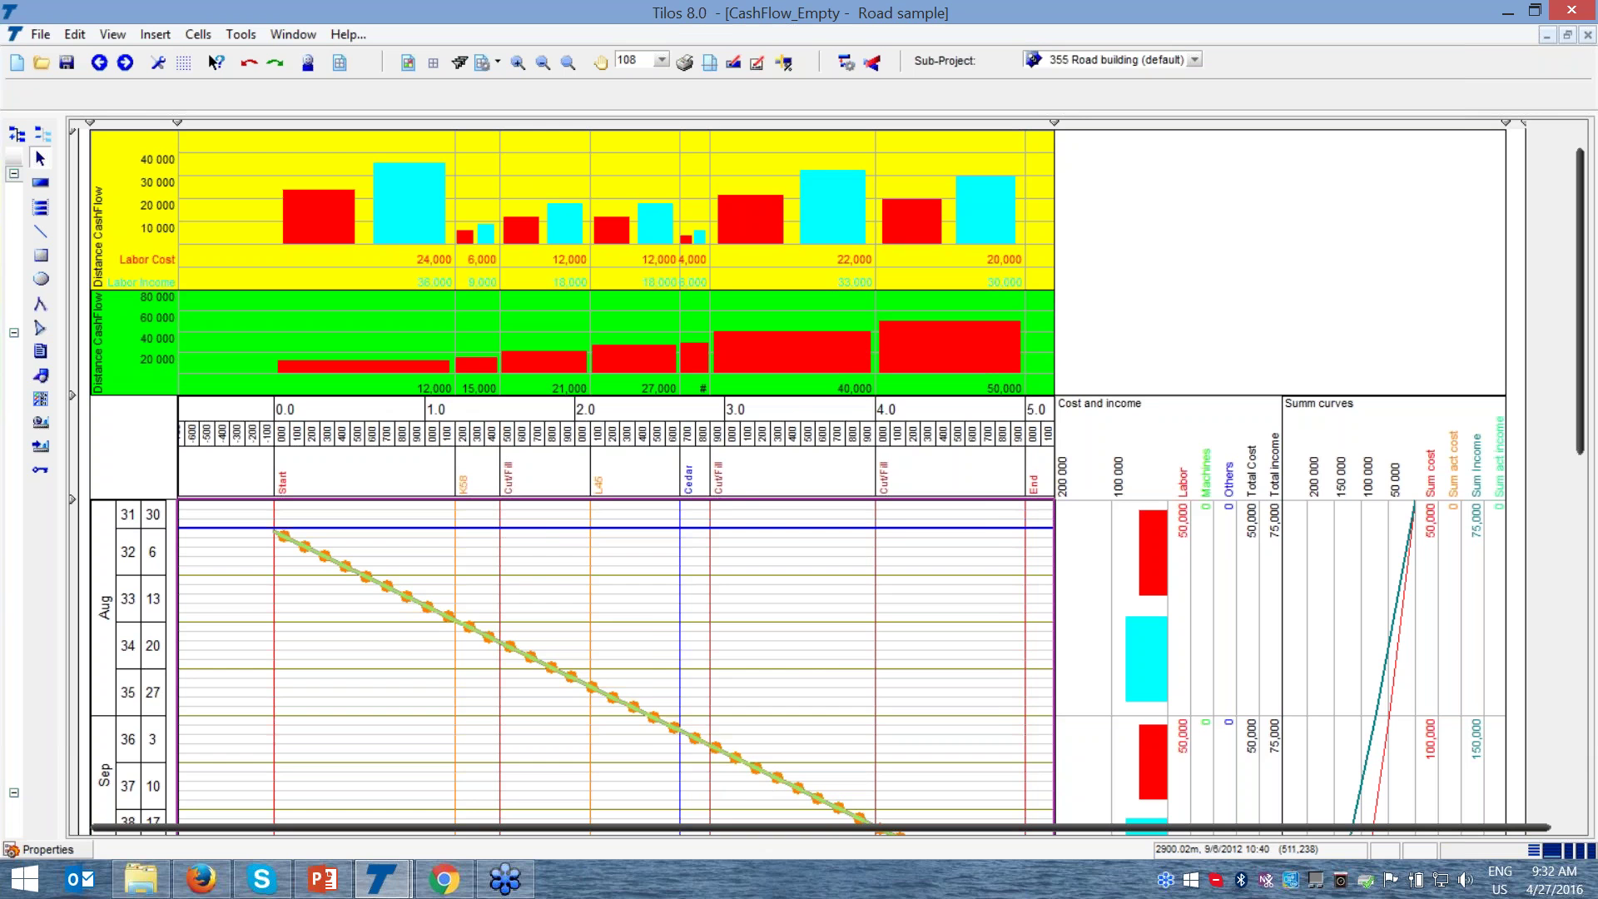
right_click(709, 740)
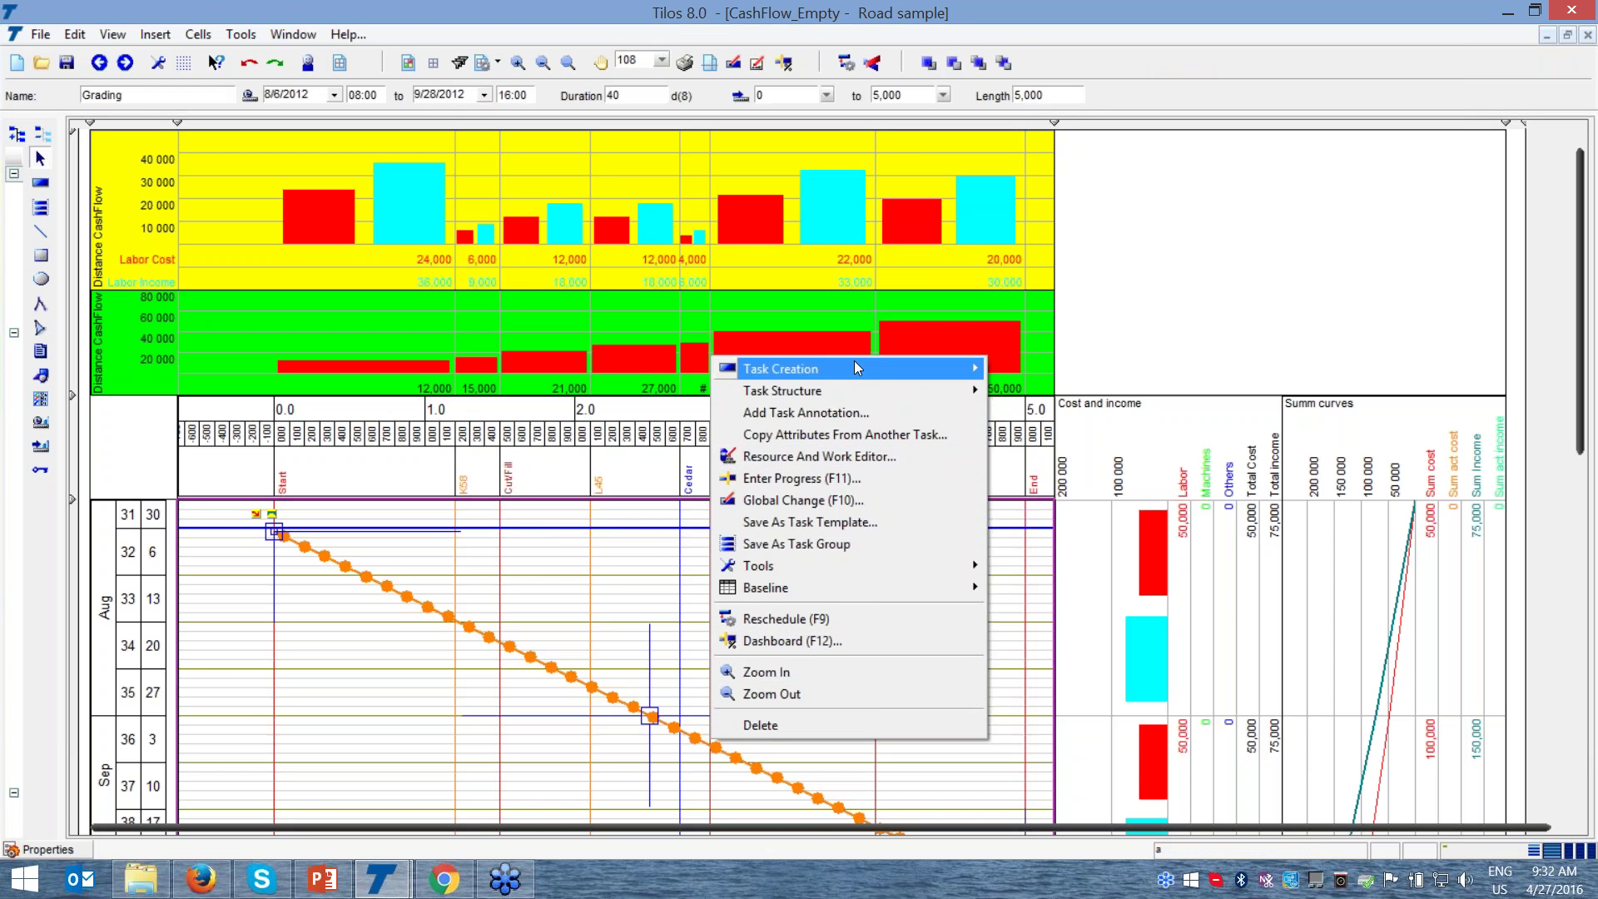
mouse_move(854, 366)
left_click(647, 421)
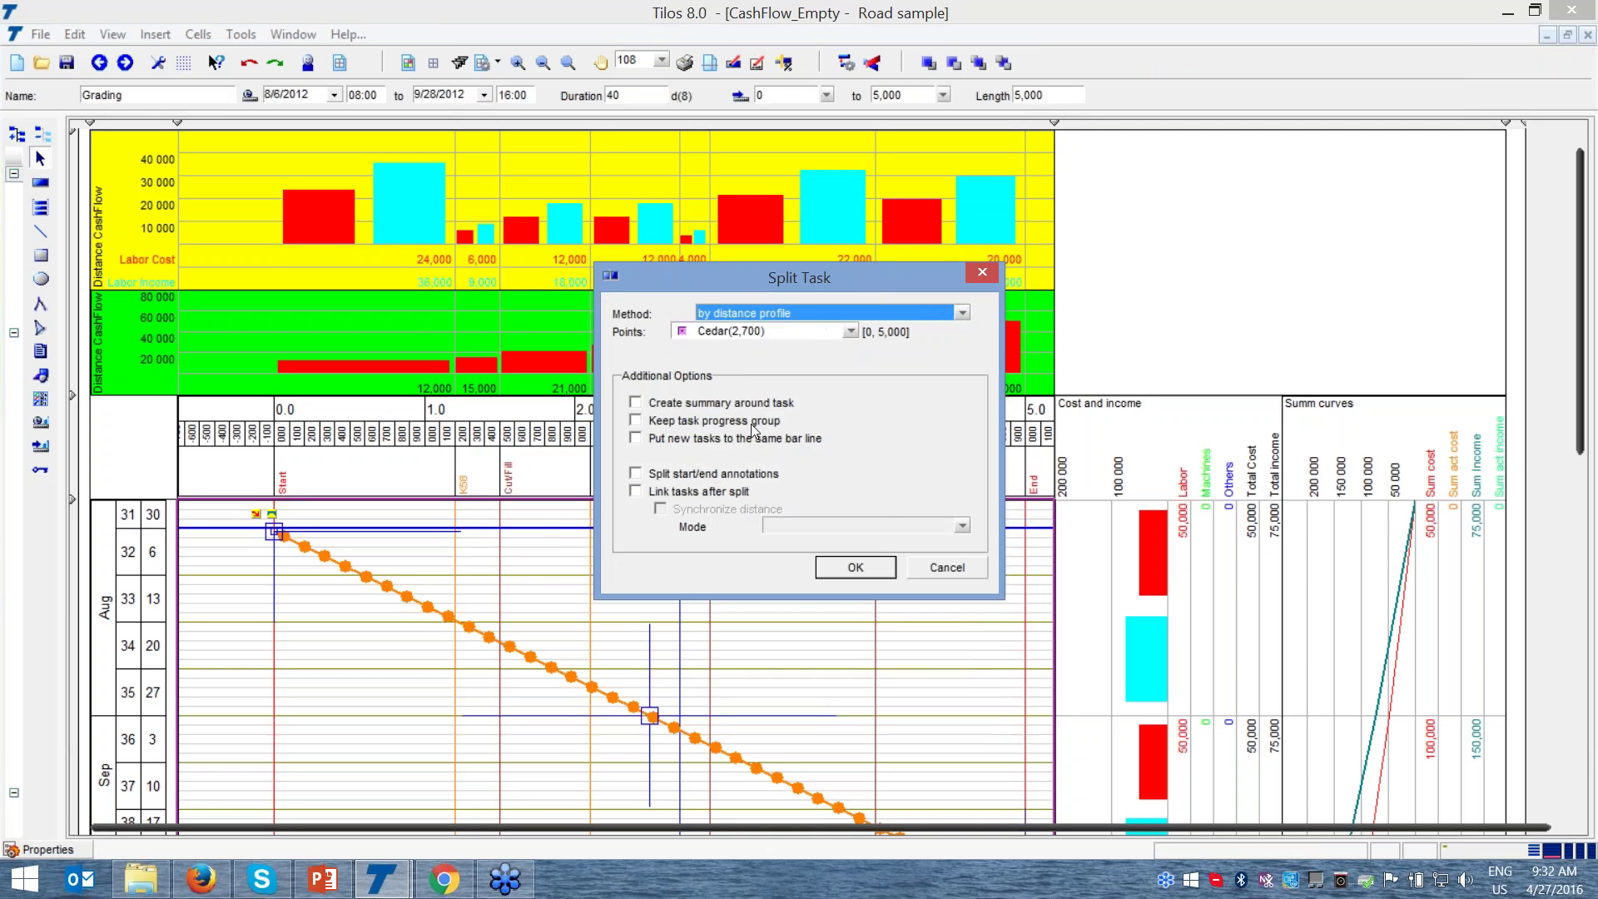
left_click(856, 566)
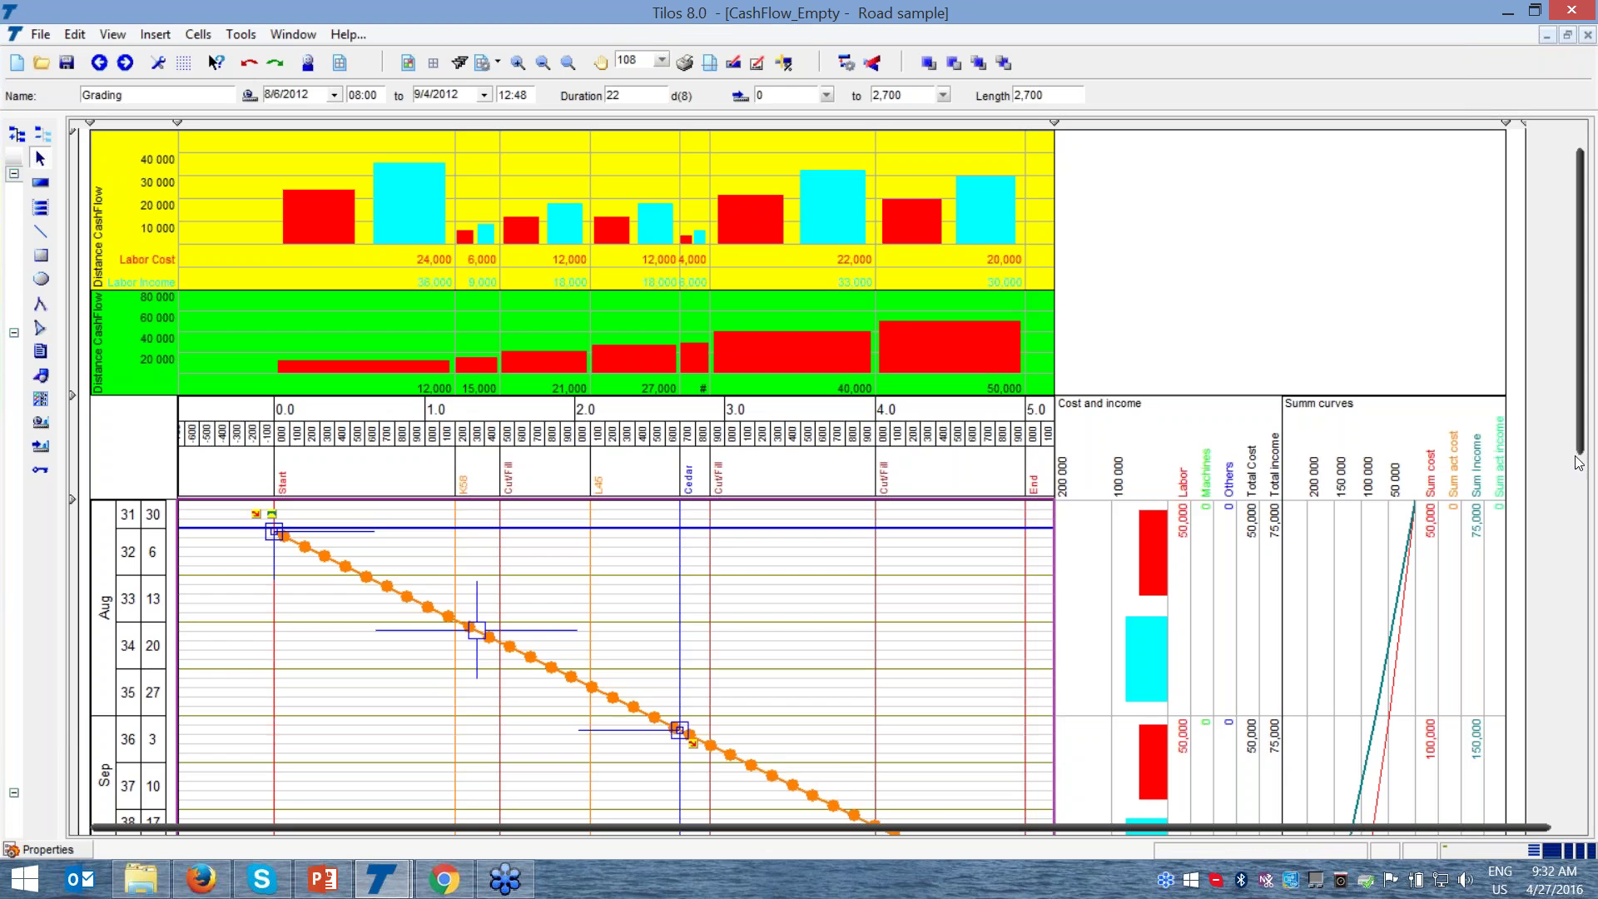
- Move the Grading section beyond Cedar to start alongside the first section, link their starts, and check the monthly Labor cost
left_click_drag(809, 776, 801, 592)
left_click(761, 692)
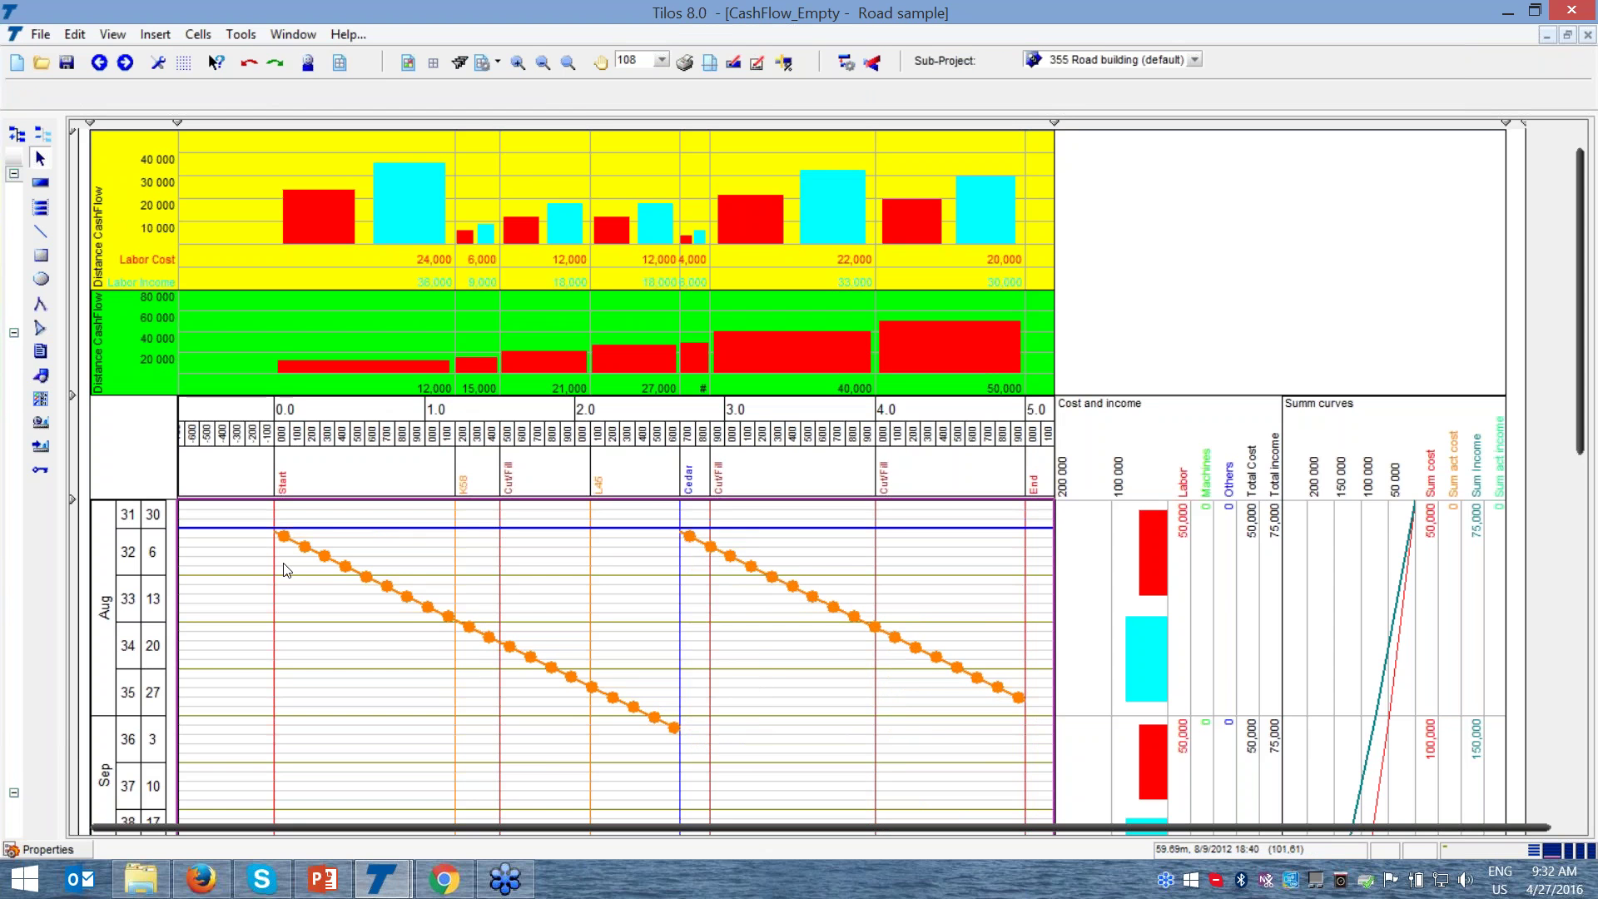
left_click(432, 610)
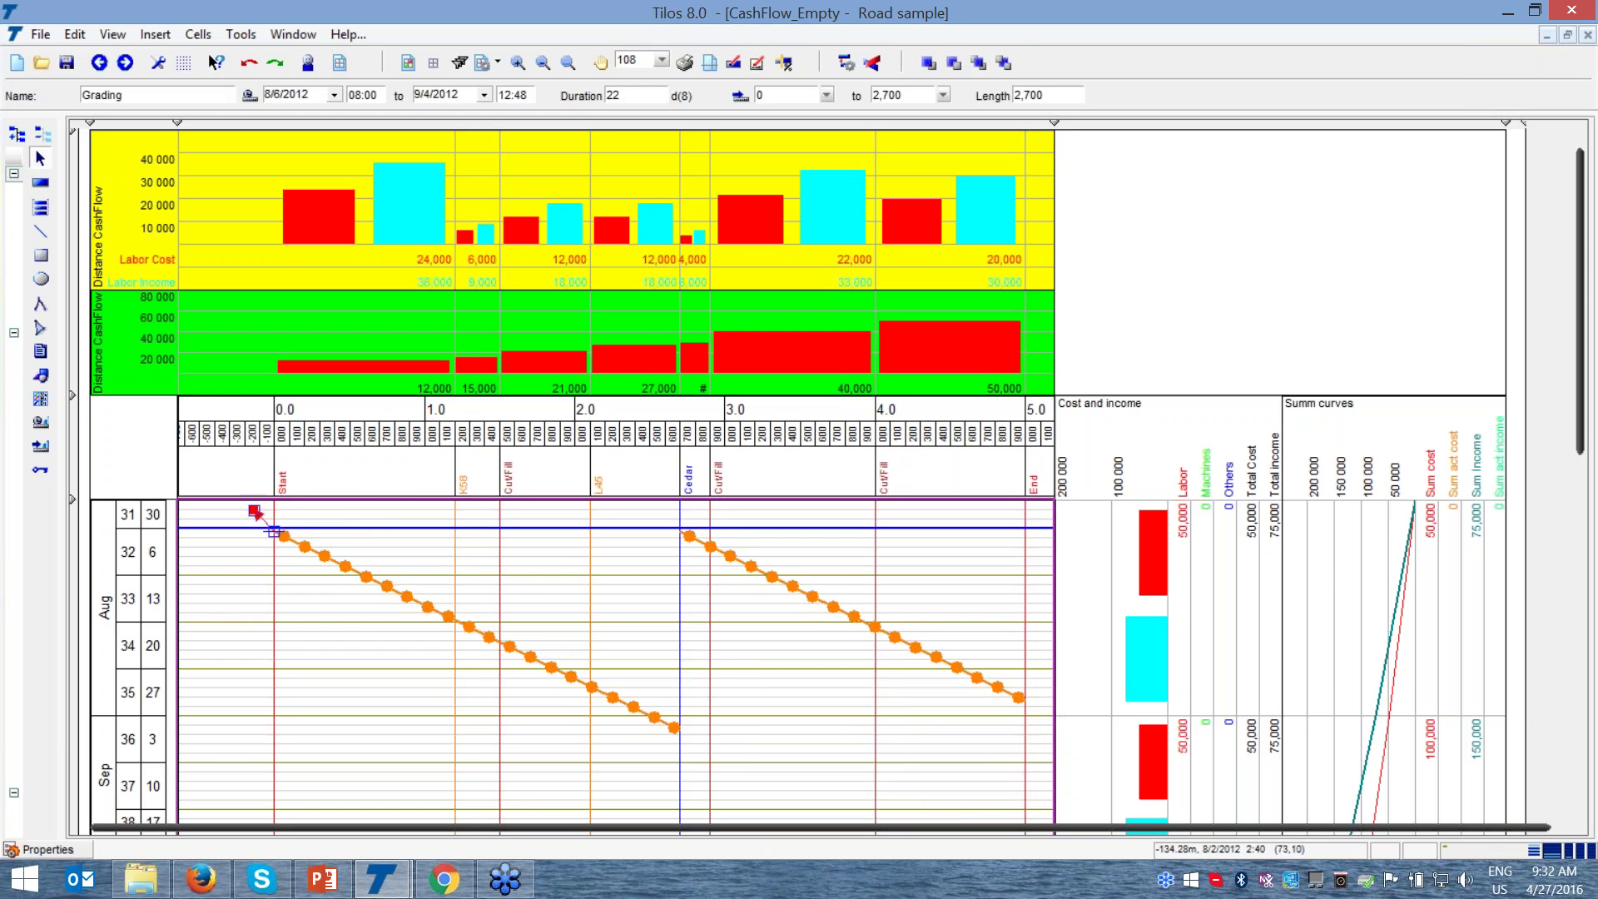
left_click_drag(257, 542, 680, 532)
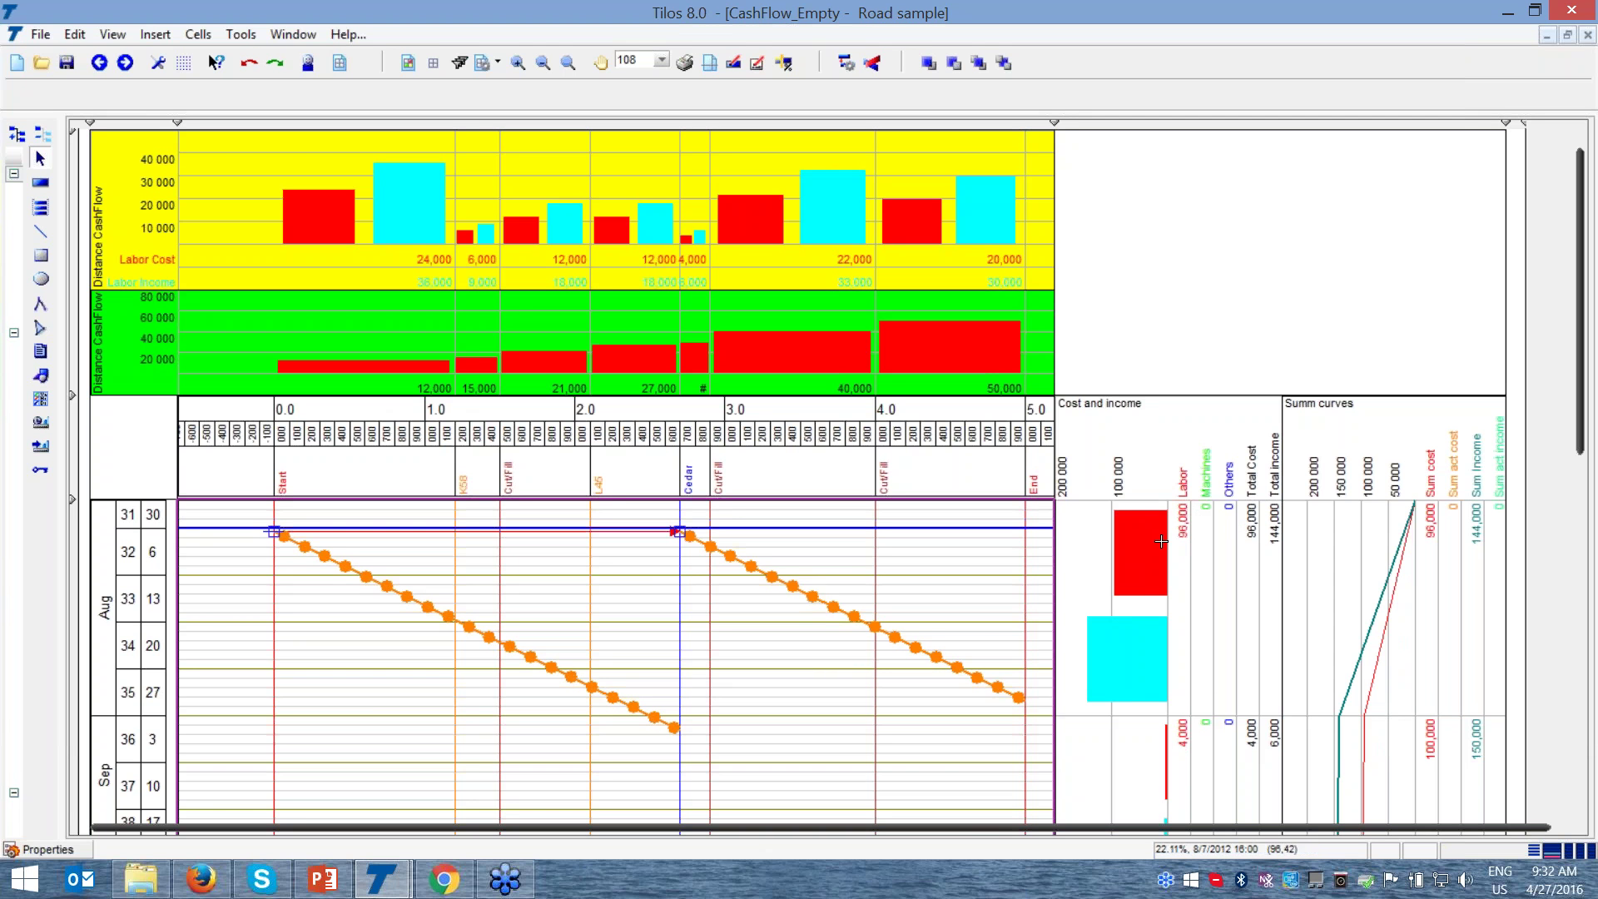
left_click(1160, 542)
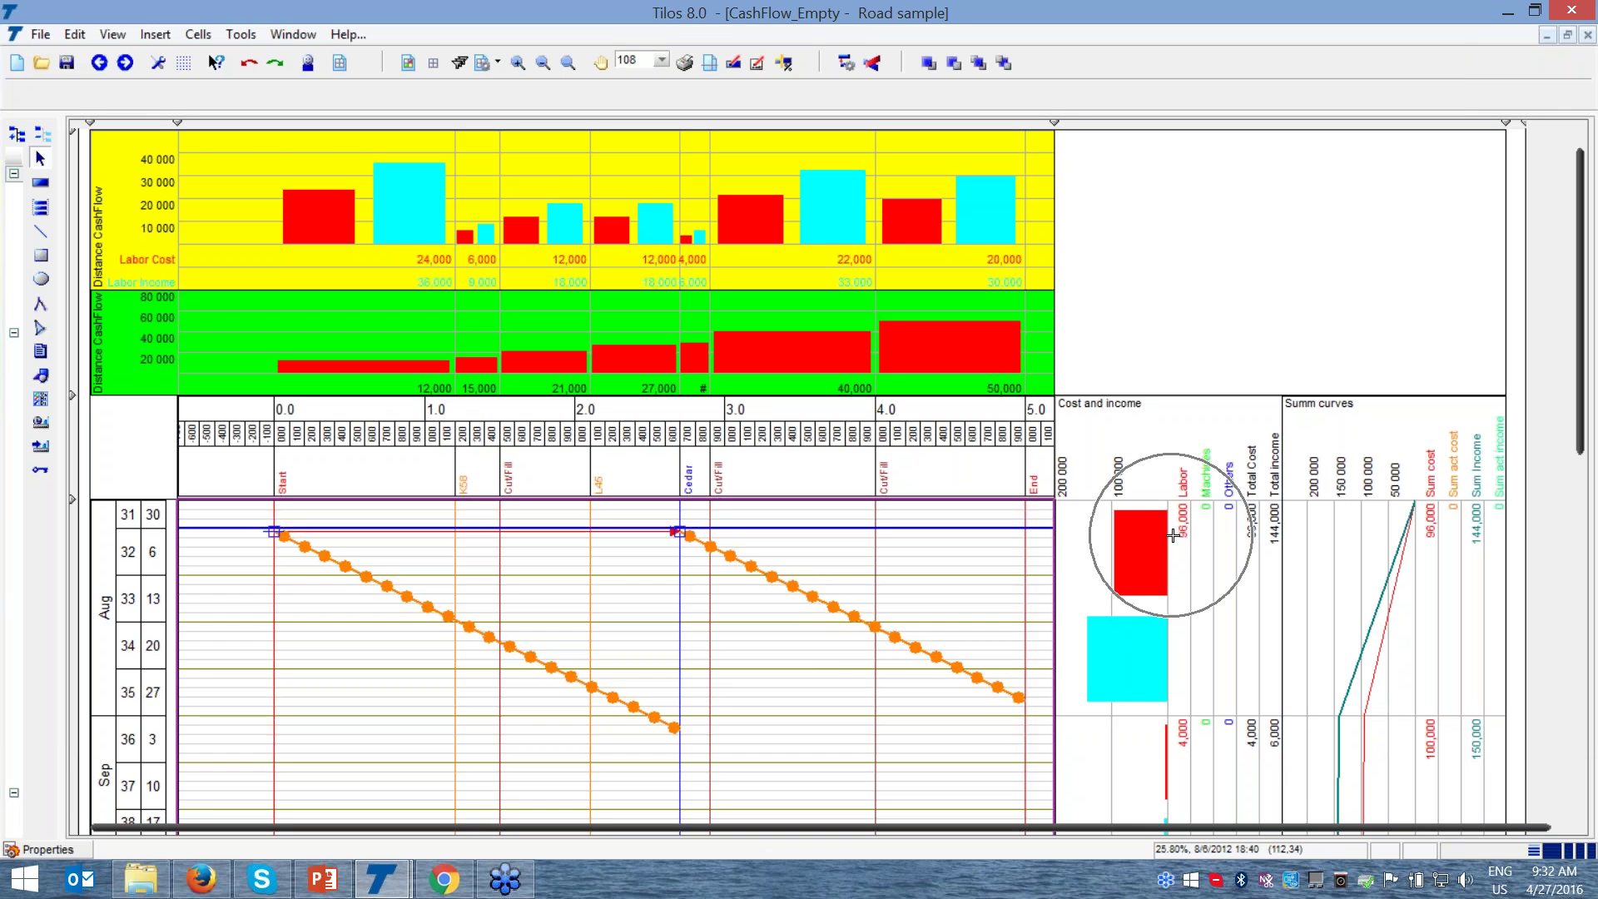
left_click(1176, 750)
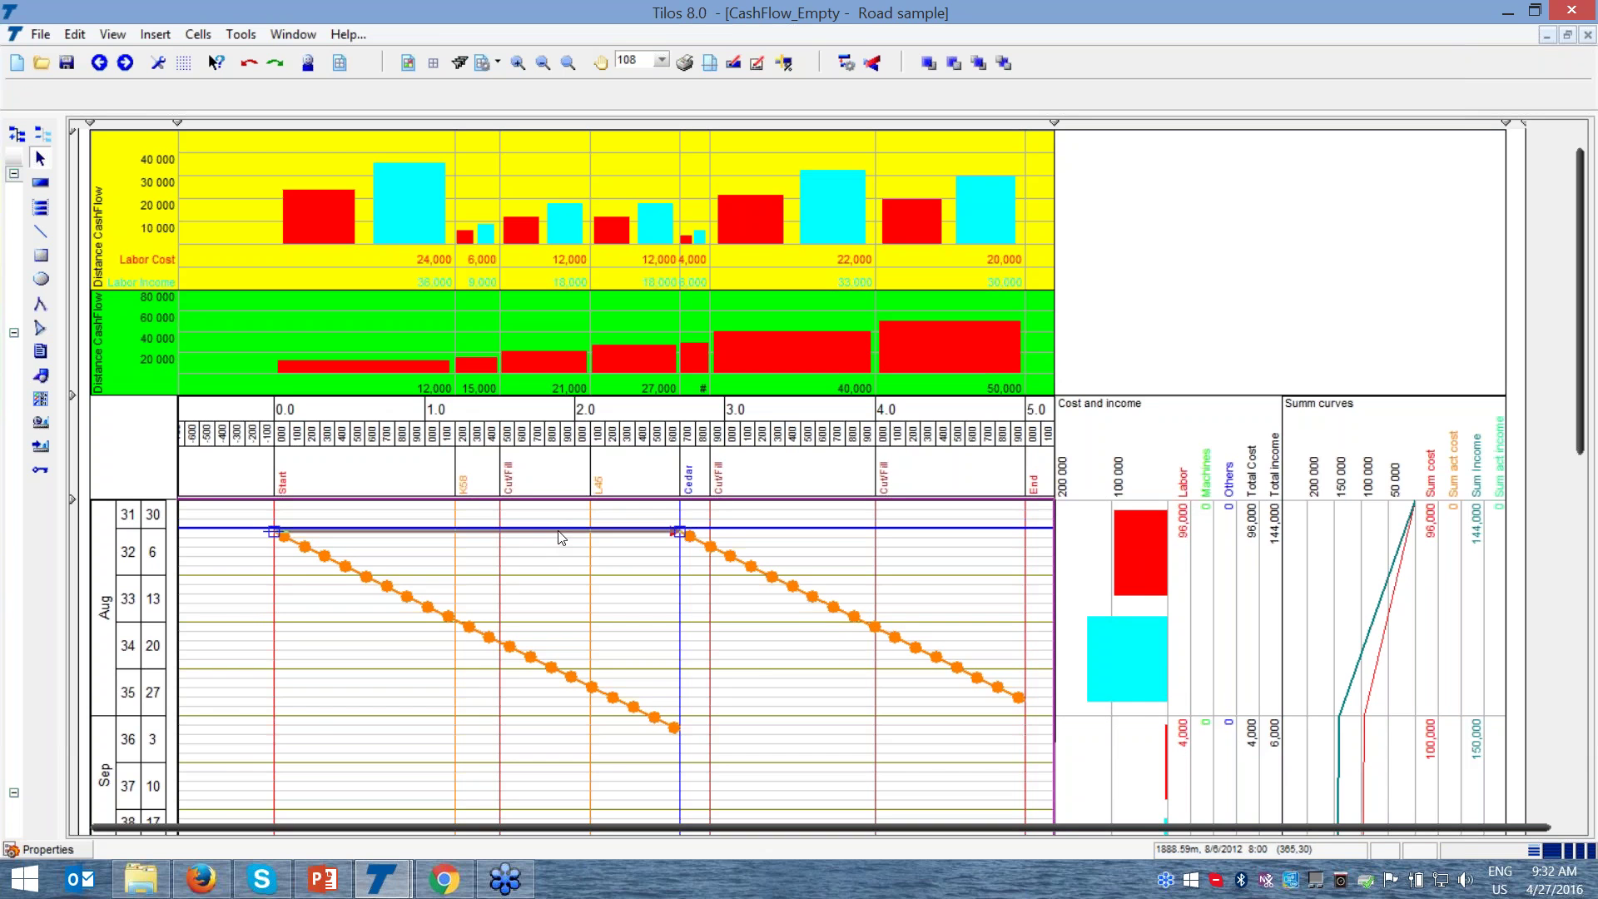
- Change the link between the two Grading sections to Finish - Start and check the resulting monthly cost and income
left_click(46, 849)
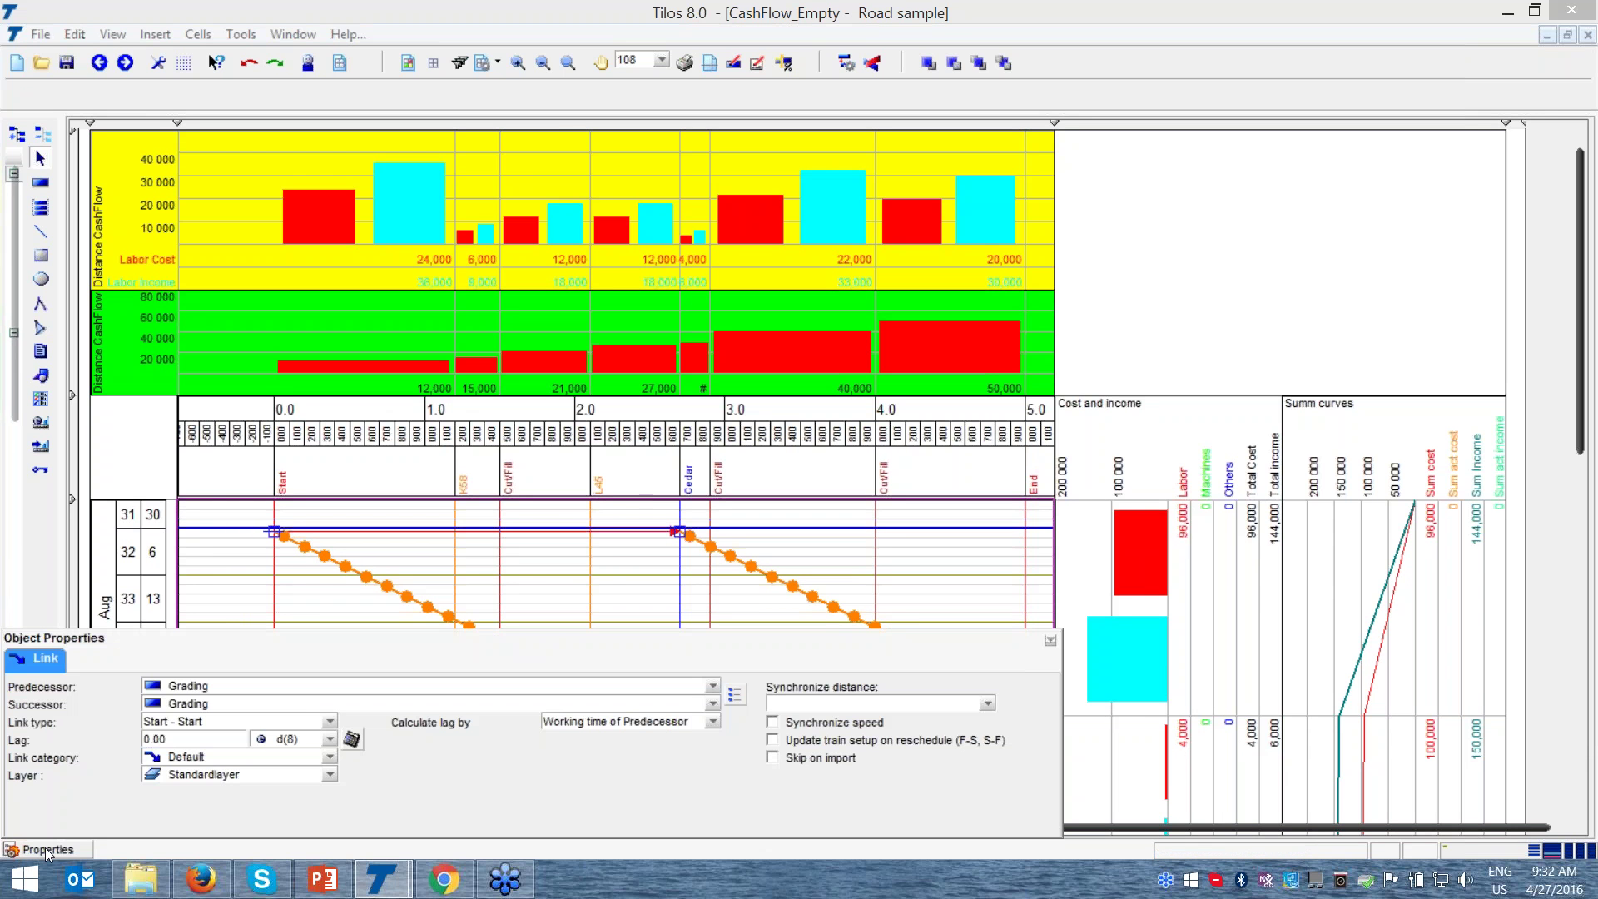
left_click(329, 722)
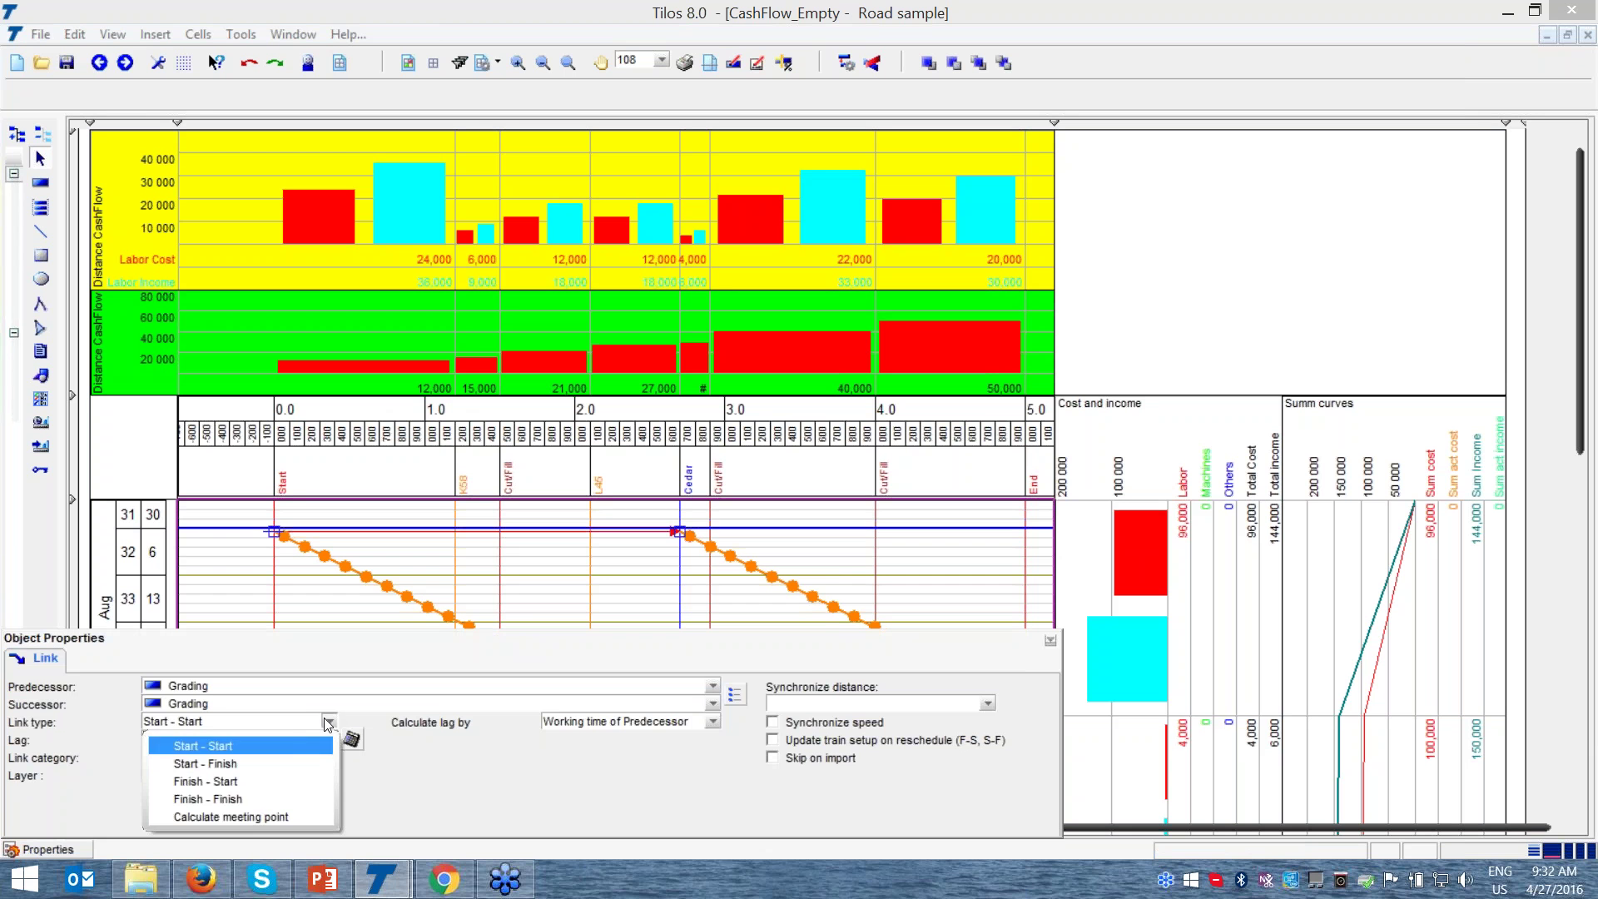
left_click(238, 779)
left_click(539, 605)
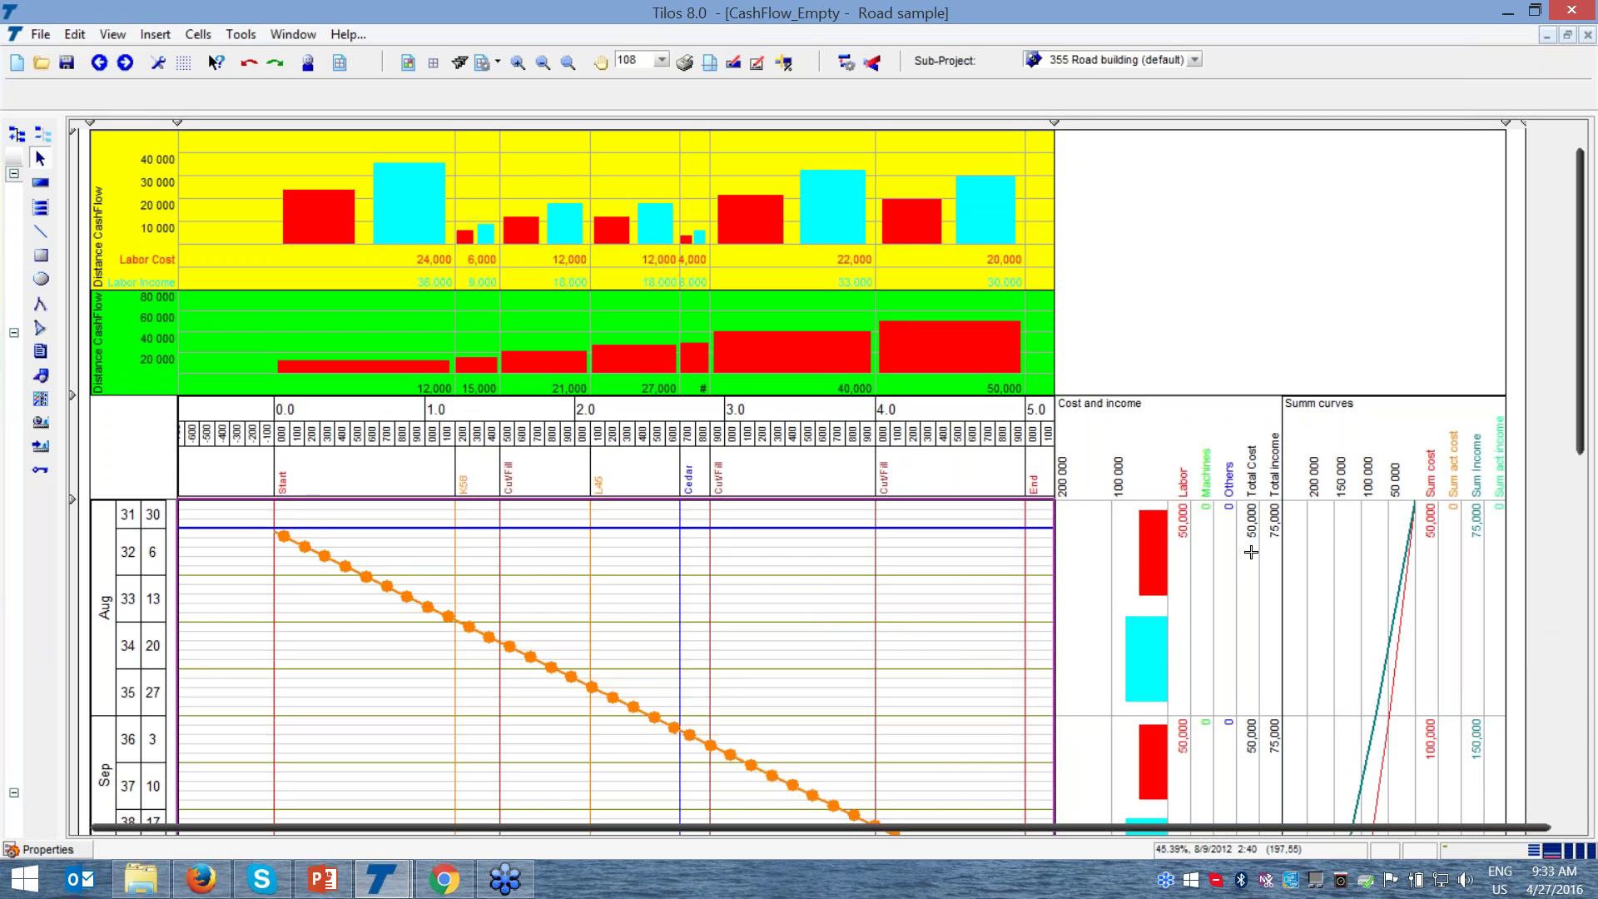
scroll(1516, 496, "down", 2)
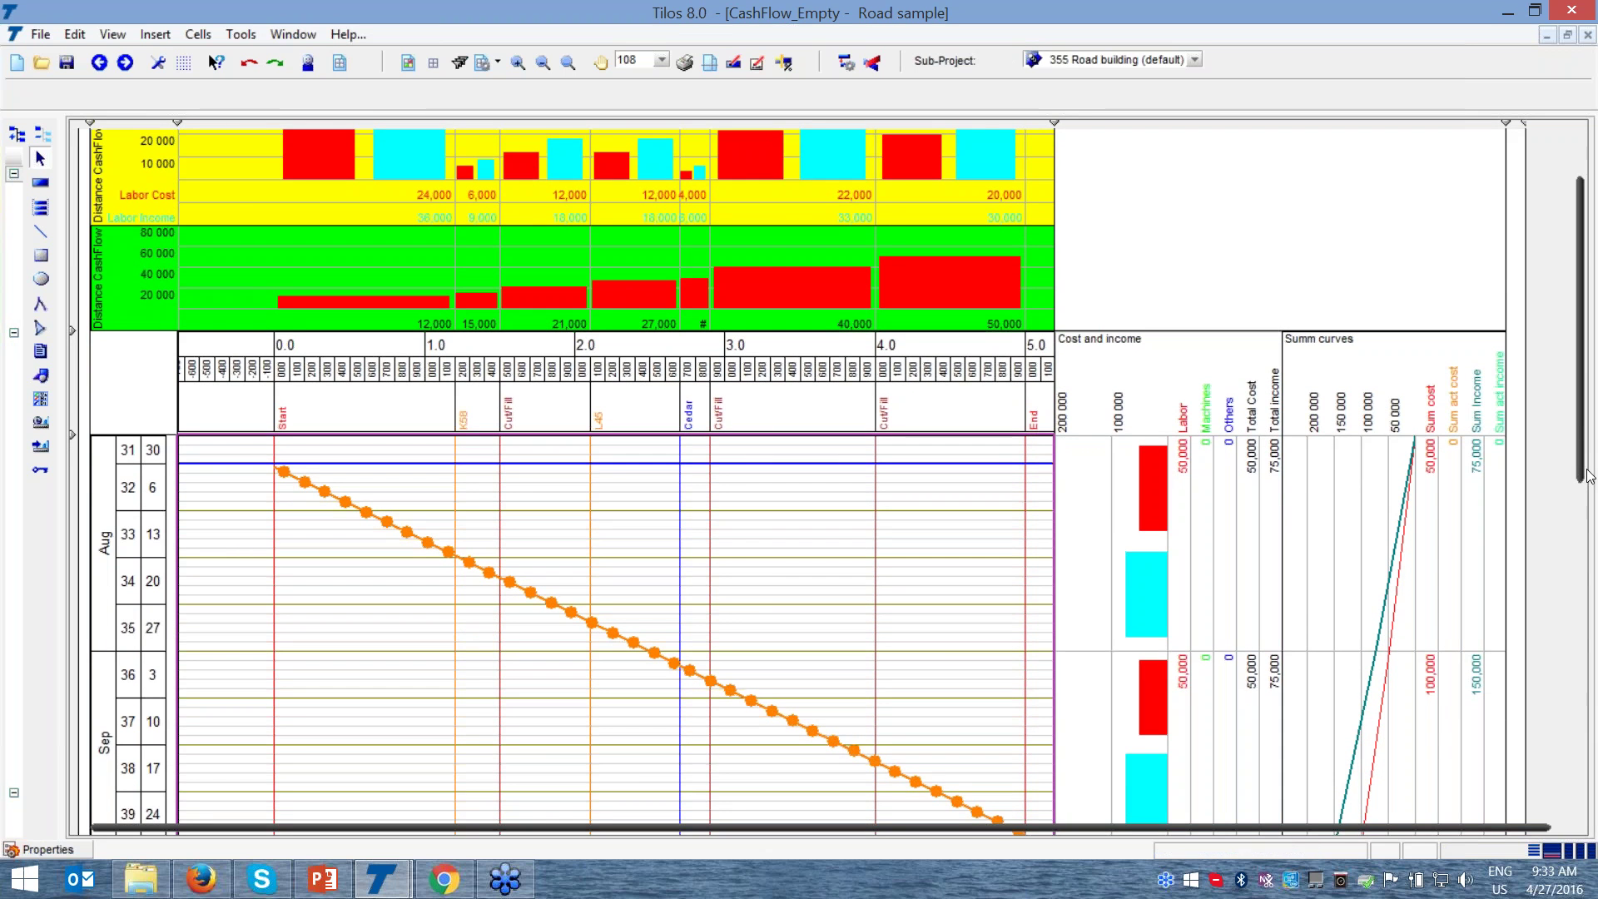
scroll(1568, 496, "up", 2)
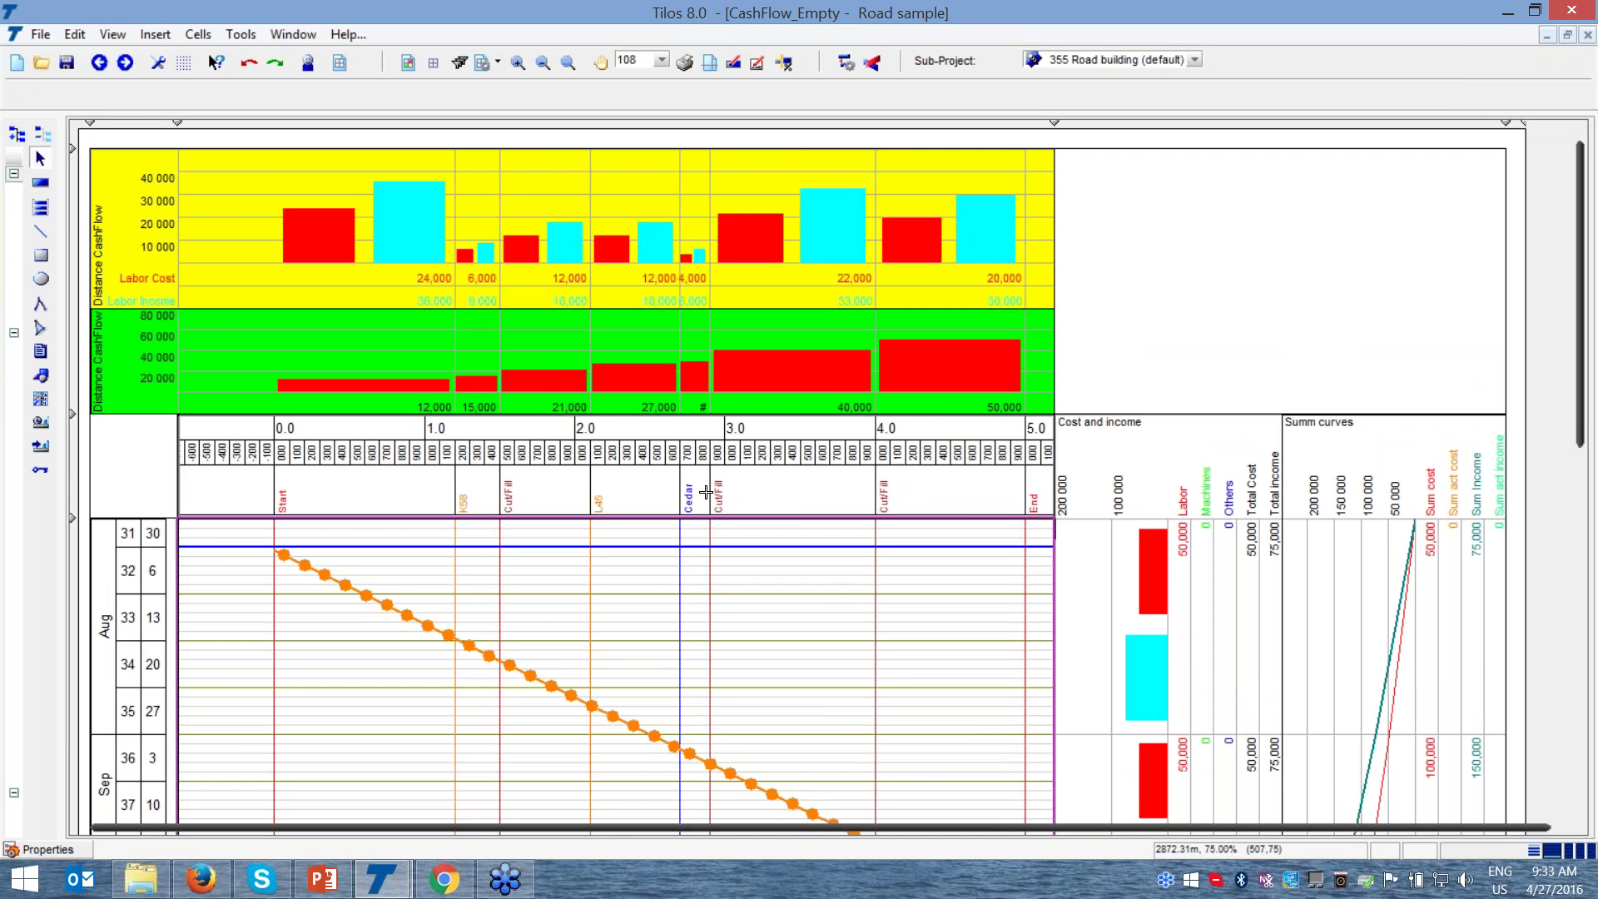
- Stretch the Grading section beyond Cedar to about 42 days, finishing on 11/1/2012, and compare its cost distribution over time and distance
left_click_drag(1583, 430, 1584, 546)
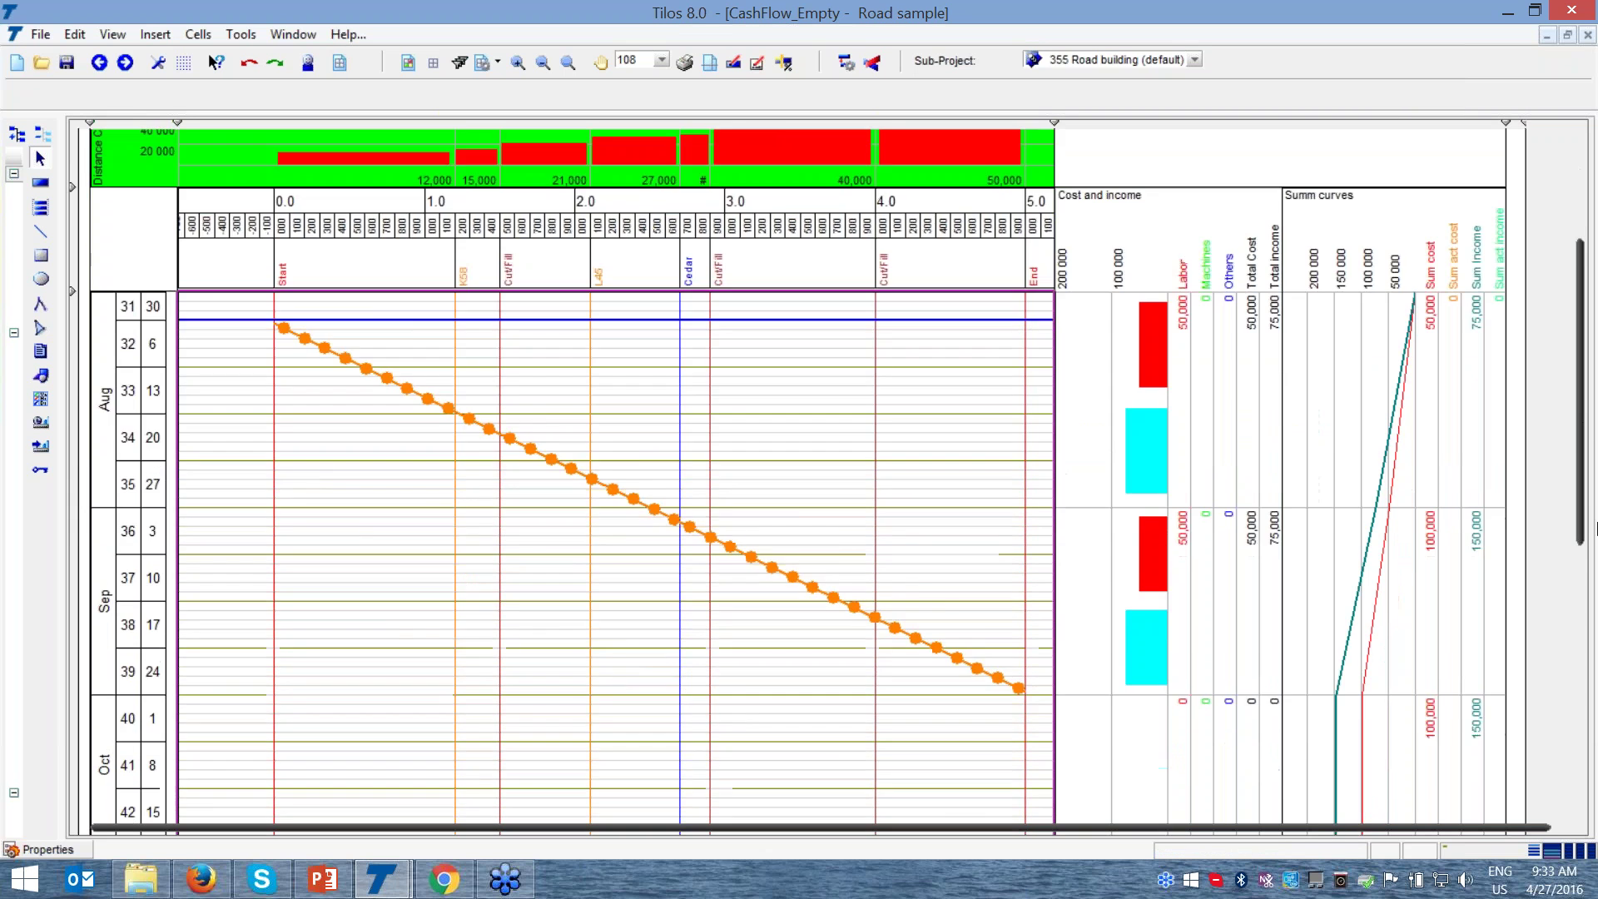
left_click(1023, 648)
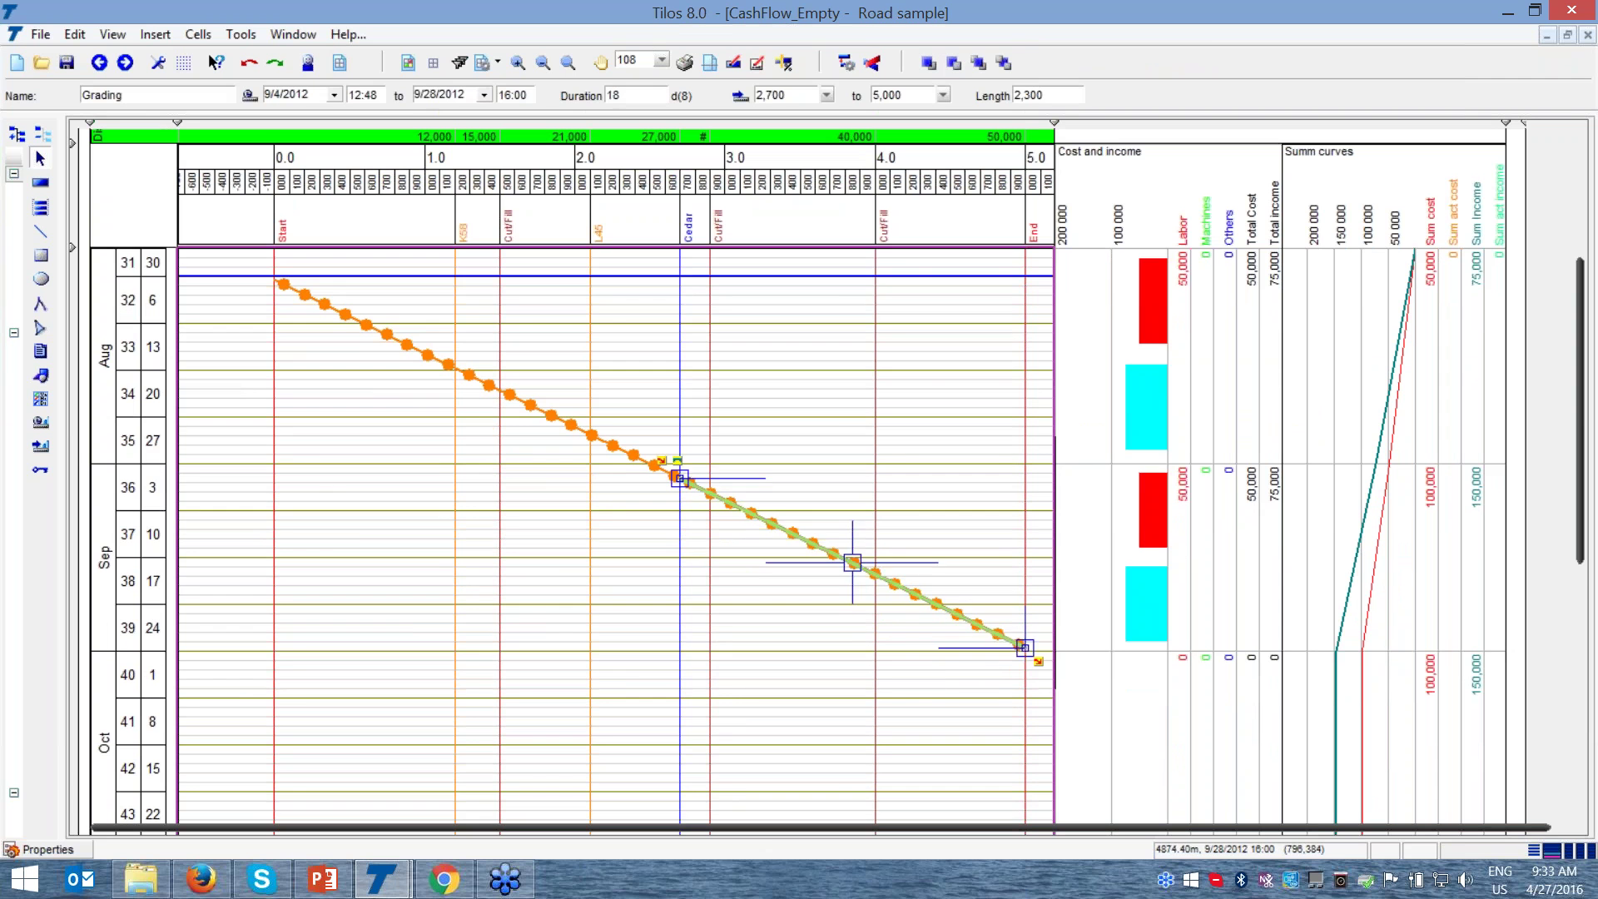
left_click_drag(998, 648, 969, 759)
left_click(1110, 559)
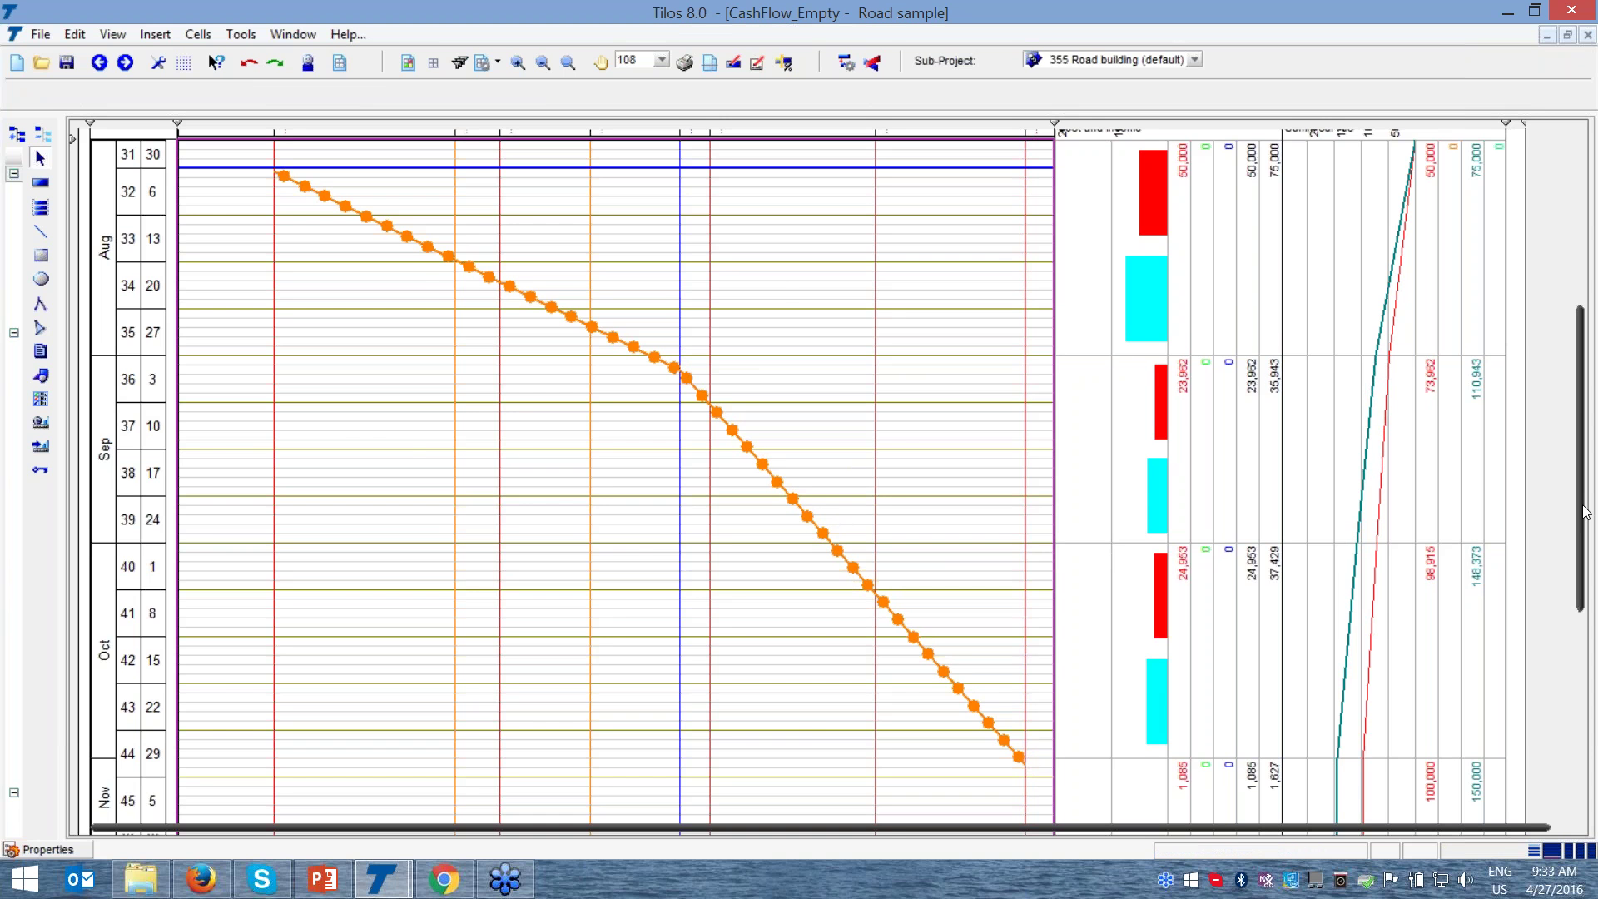
scroll(1586, 512, "up", 5)
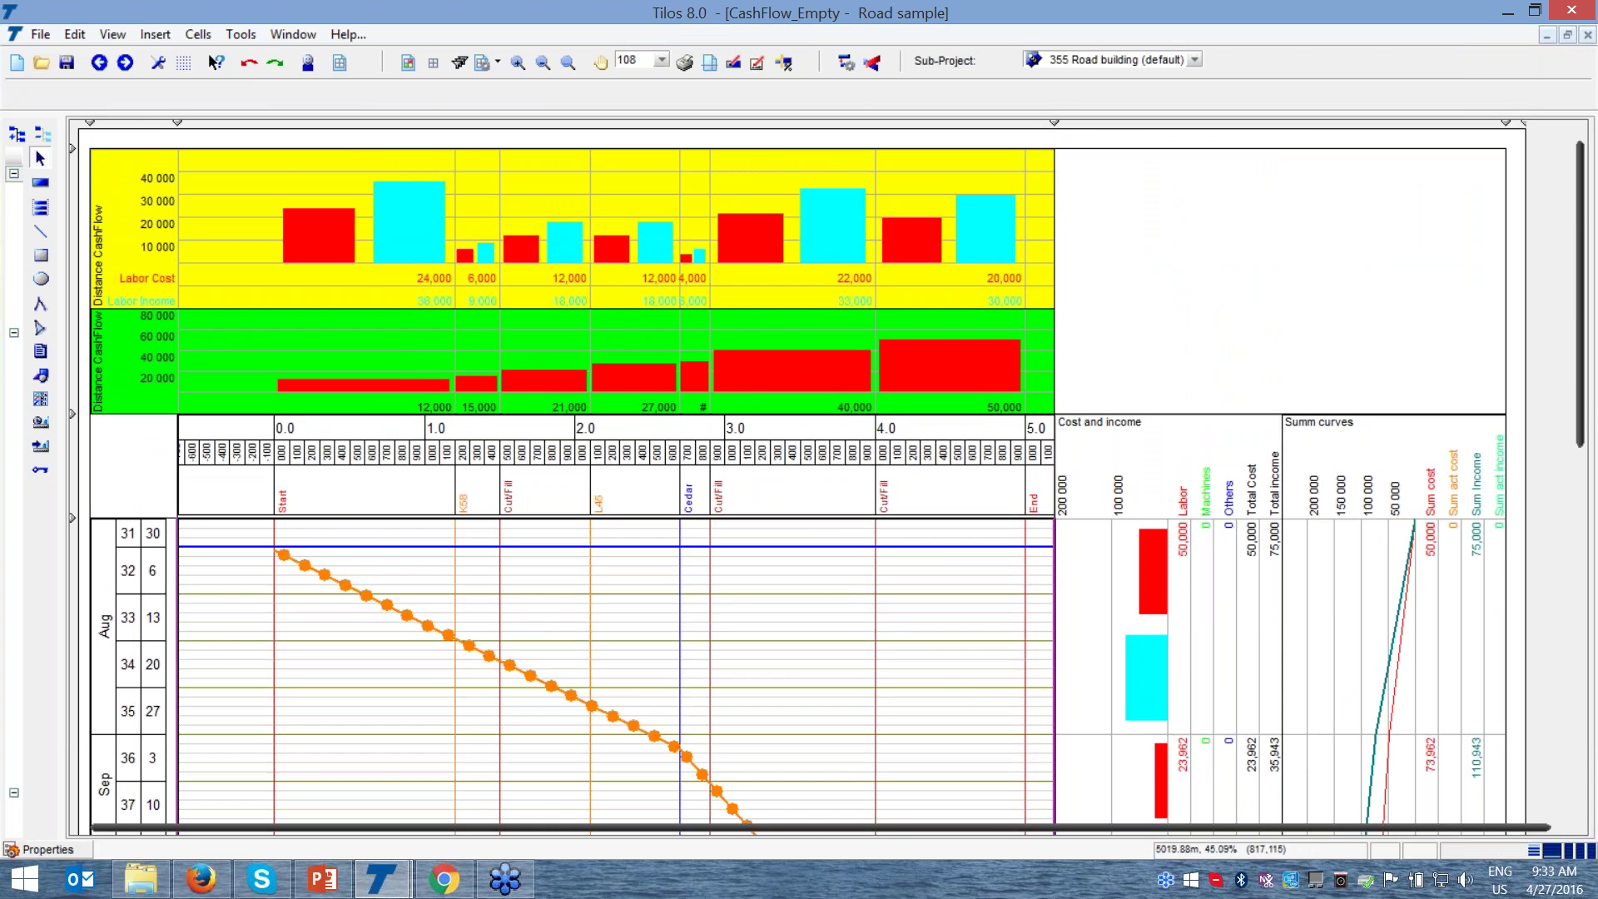
scroll(1585, 404, "down", 5)
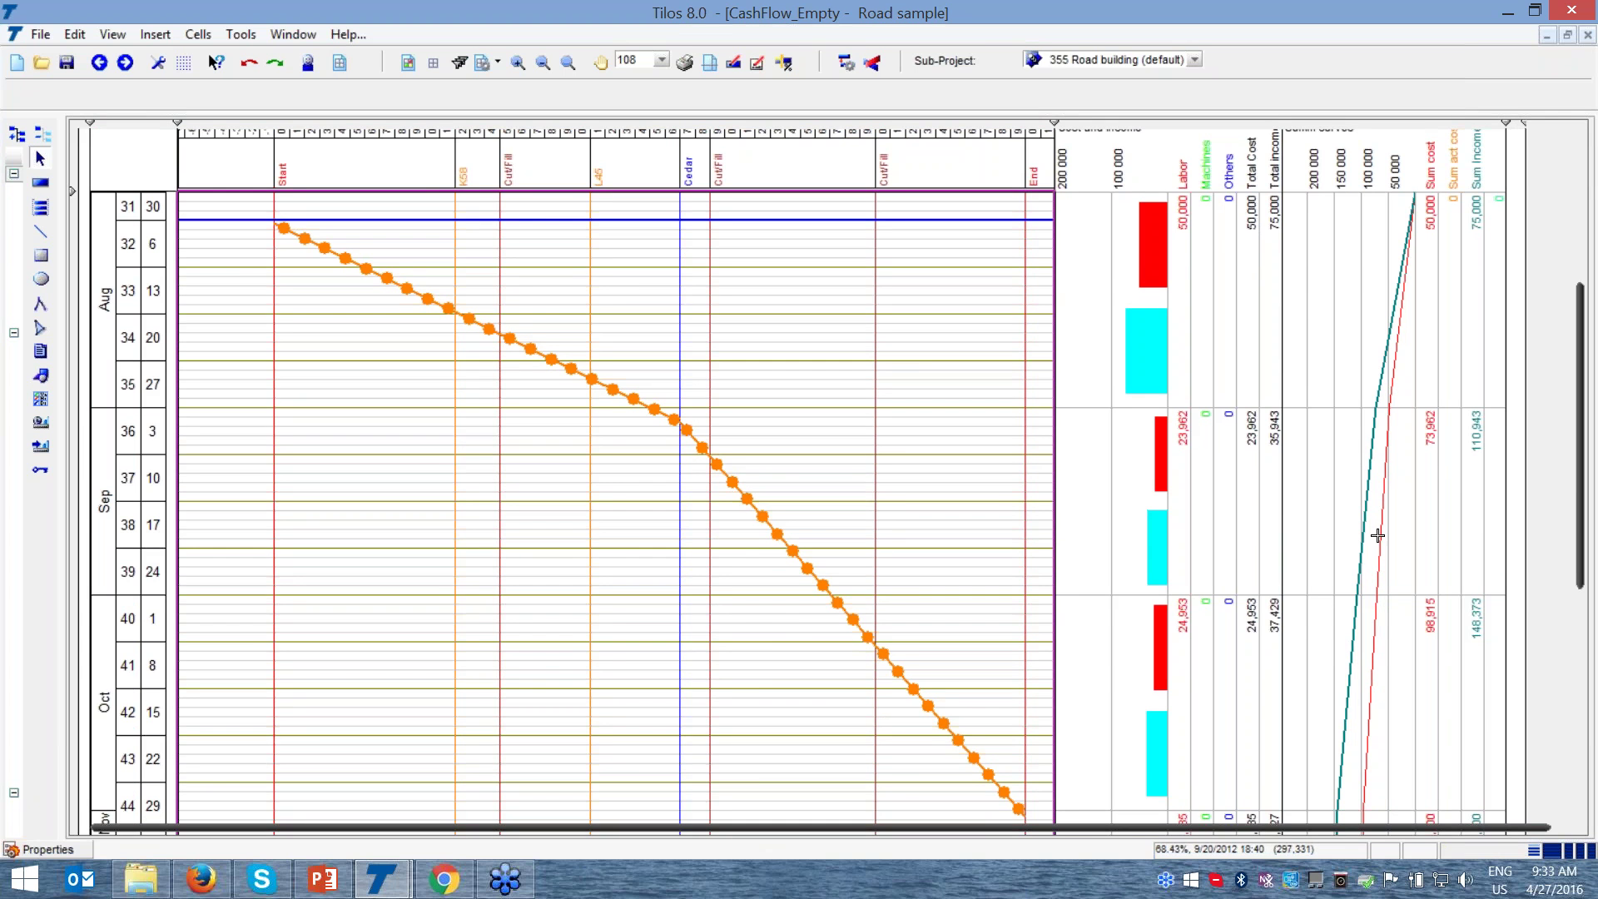
left_click_drag(1579, 491, 1570, 321)
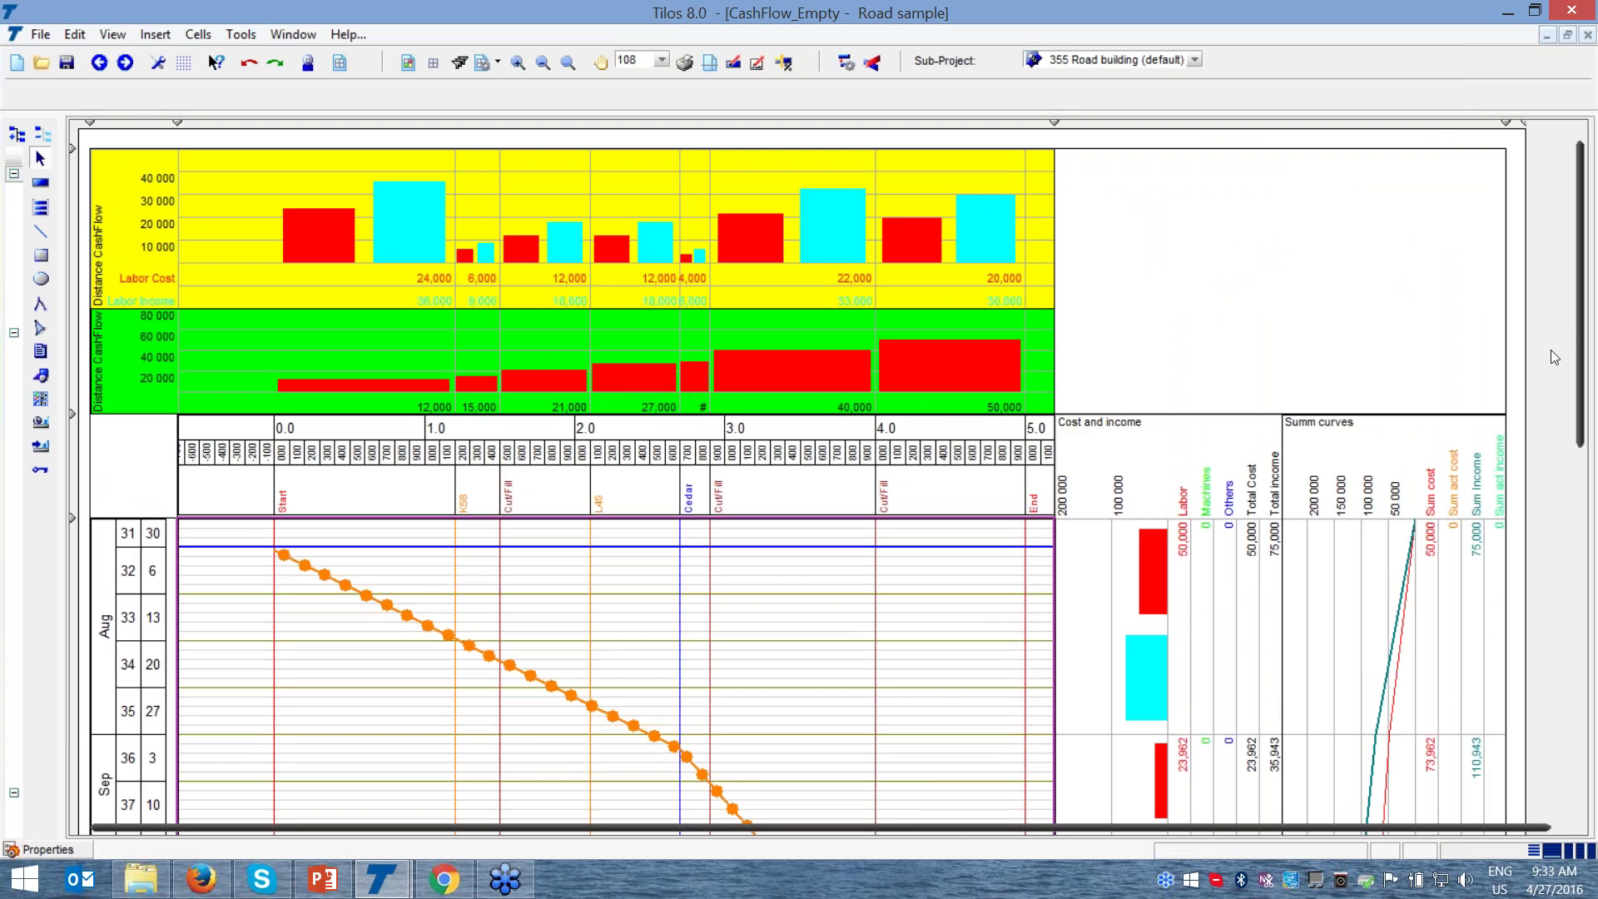
- Set the Labor allocation of the Grading section before Cedar to Cost per hour with an operation value of 500
left_click_drag(1579, 354, 1578, 458)
left_click(476, 408)
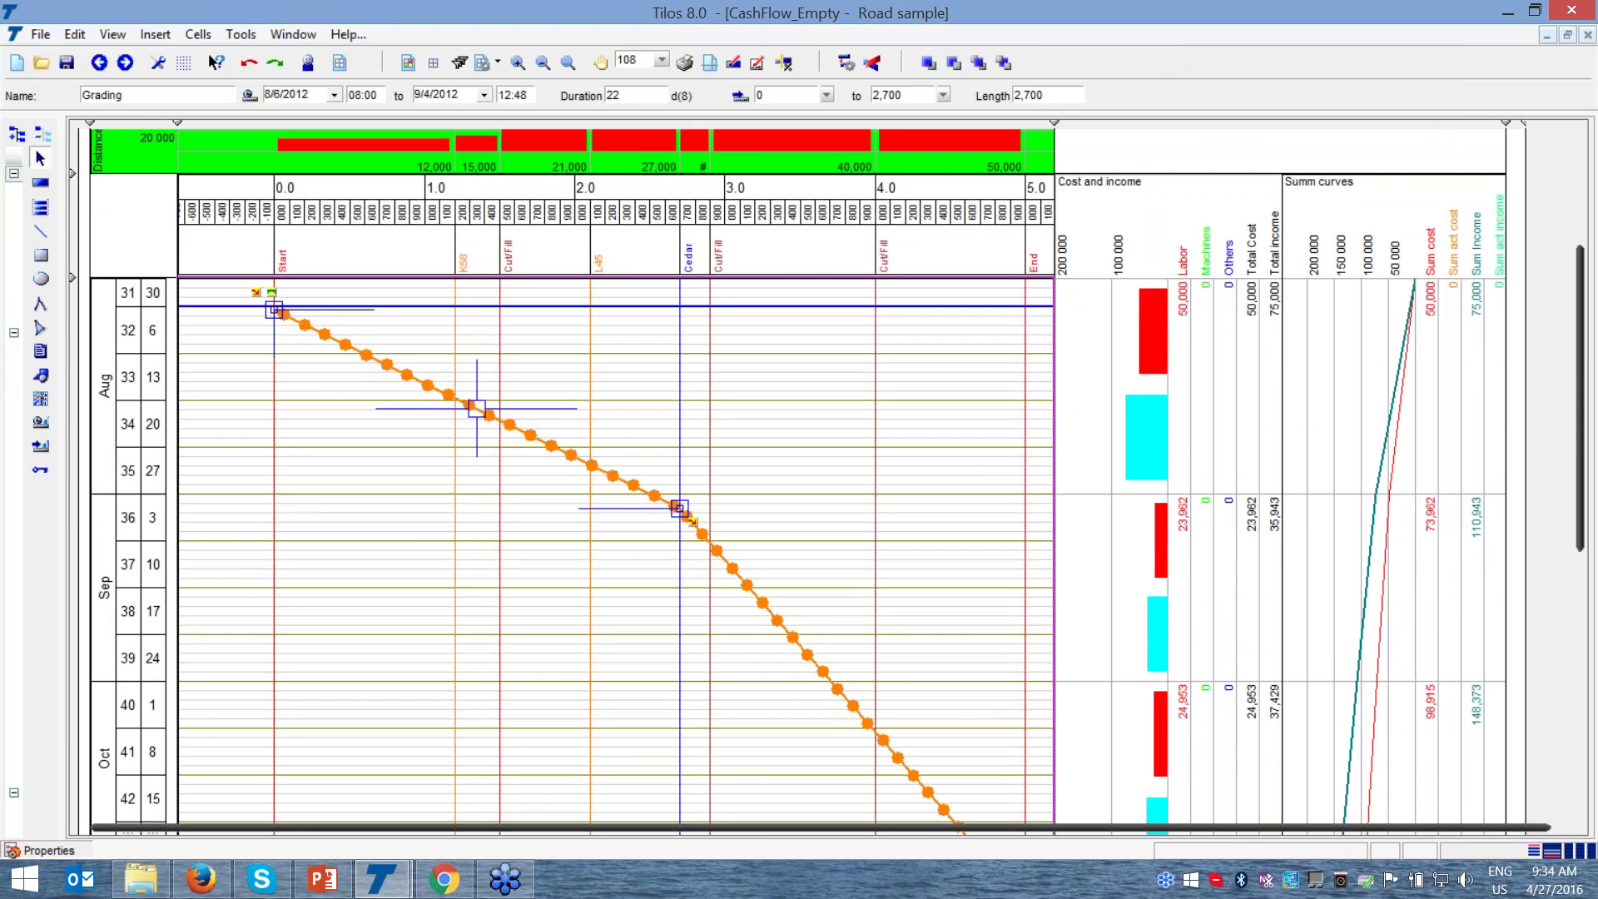
left_click(47, 849)
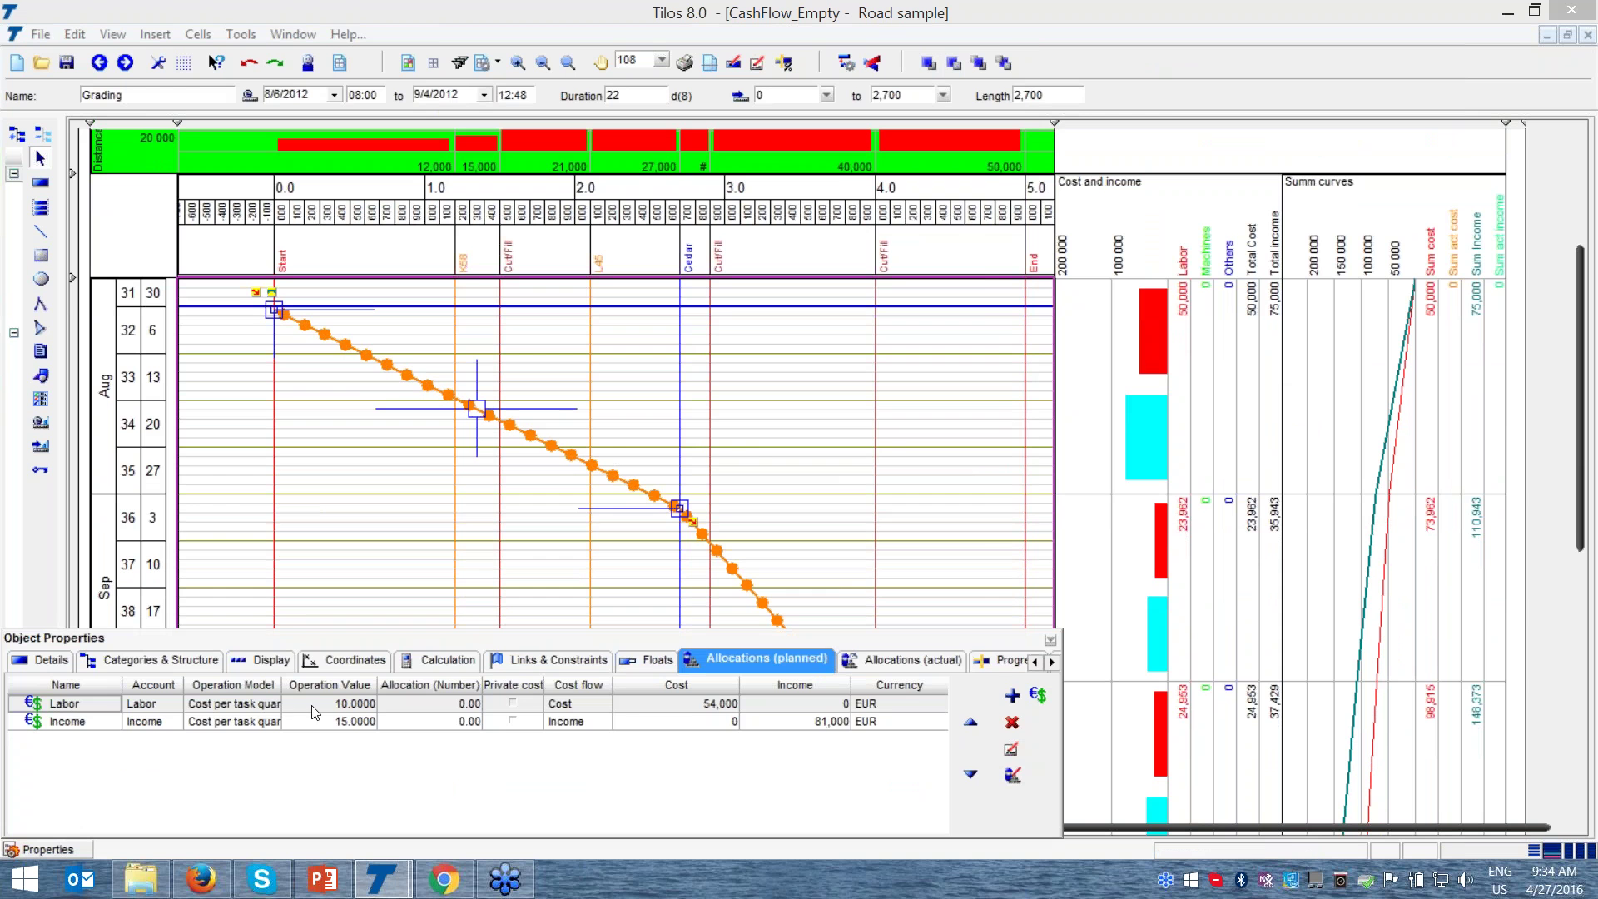
double_click(254, 704)
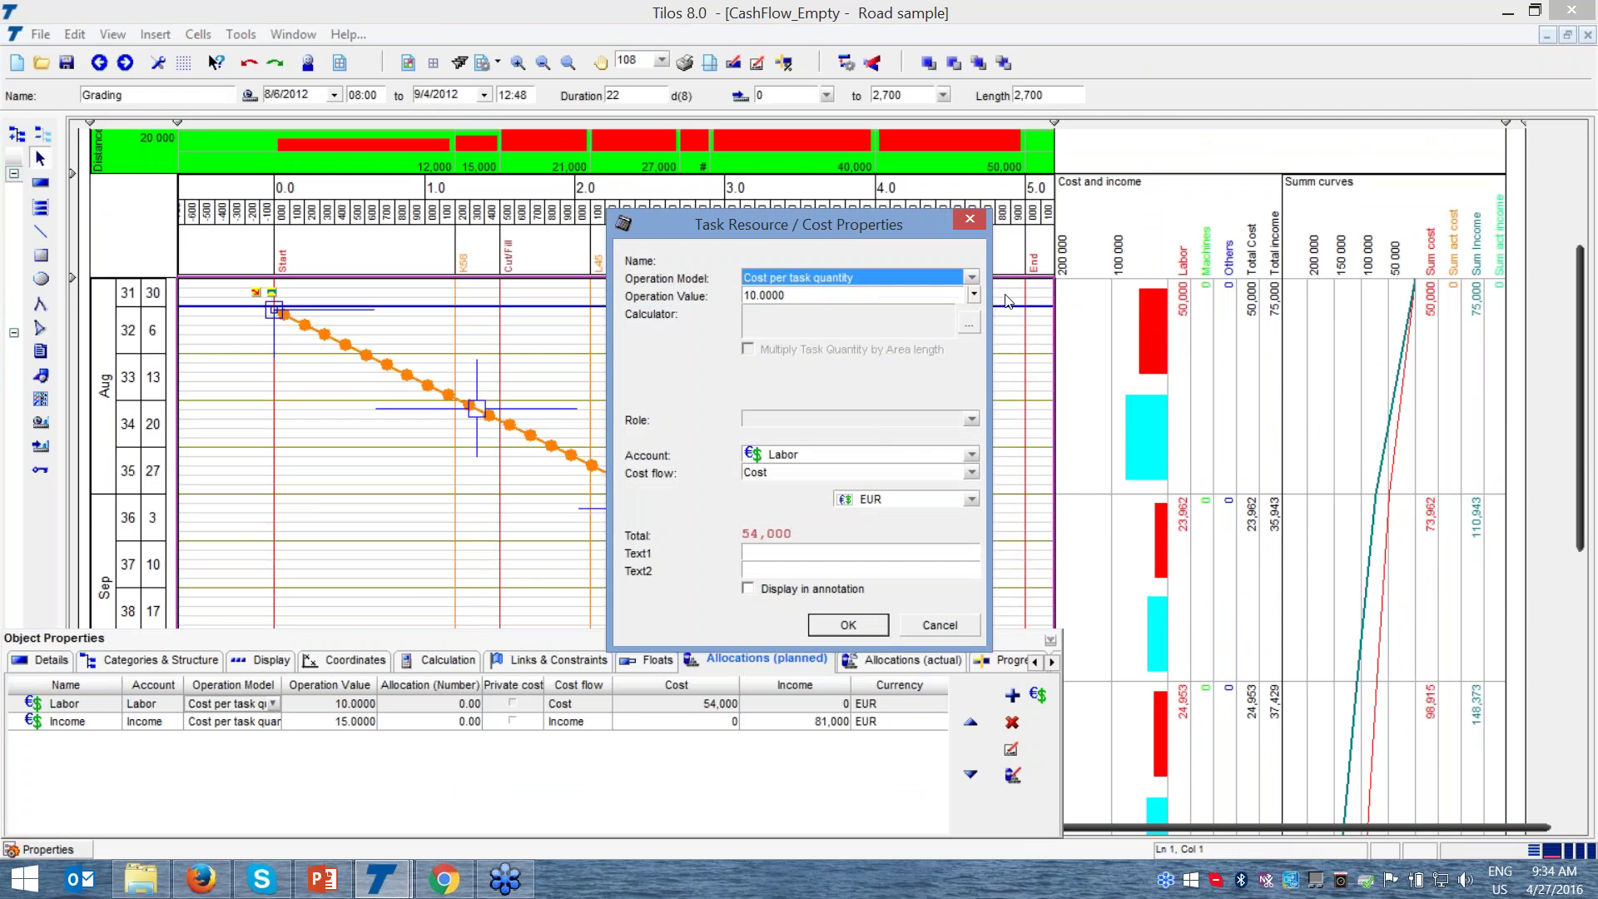
left_click(971, 295)
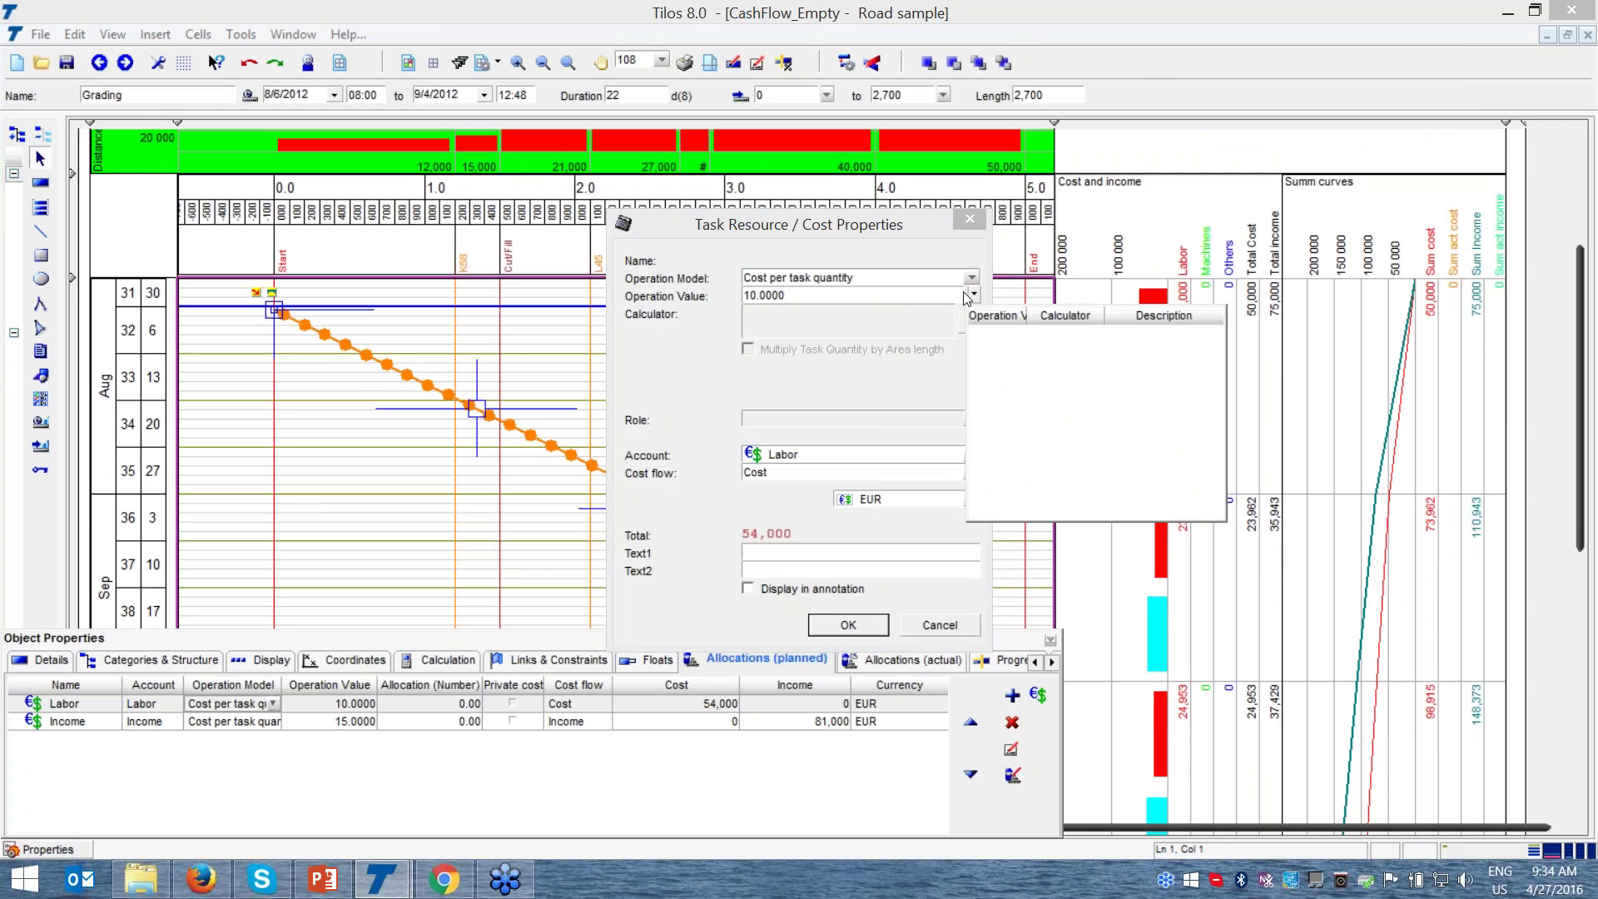
left_click(971, 294)
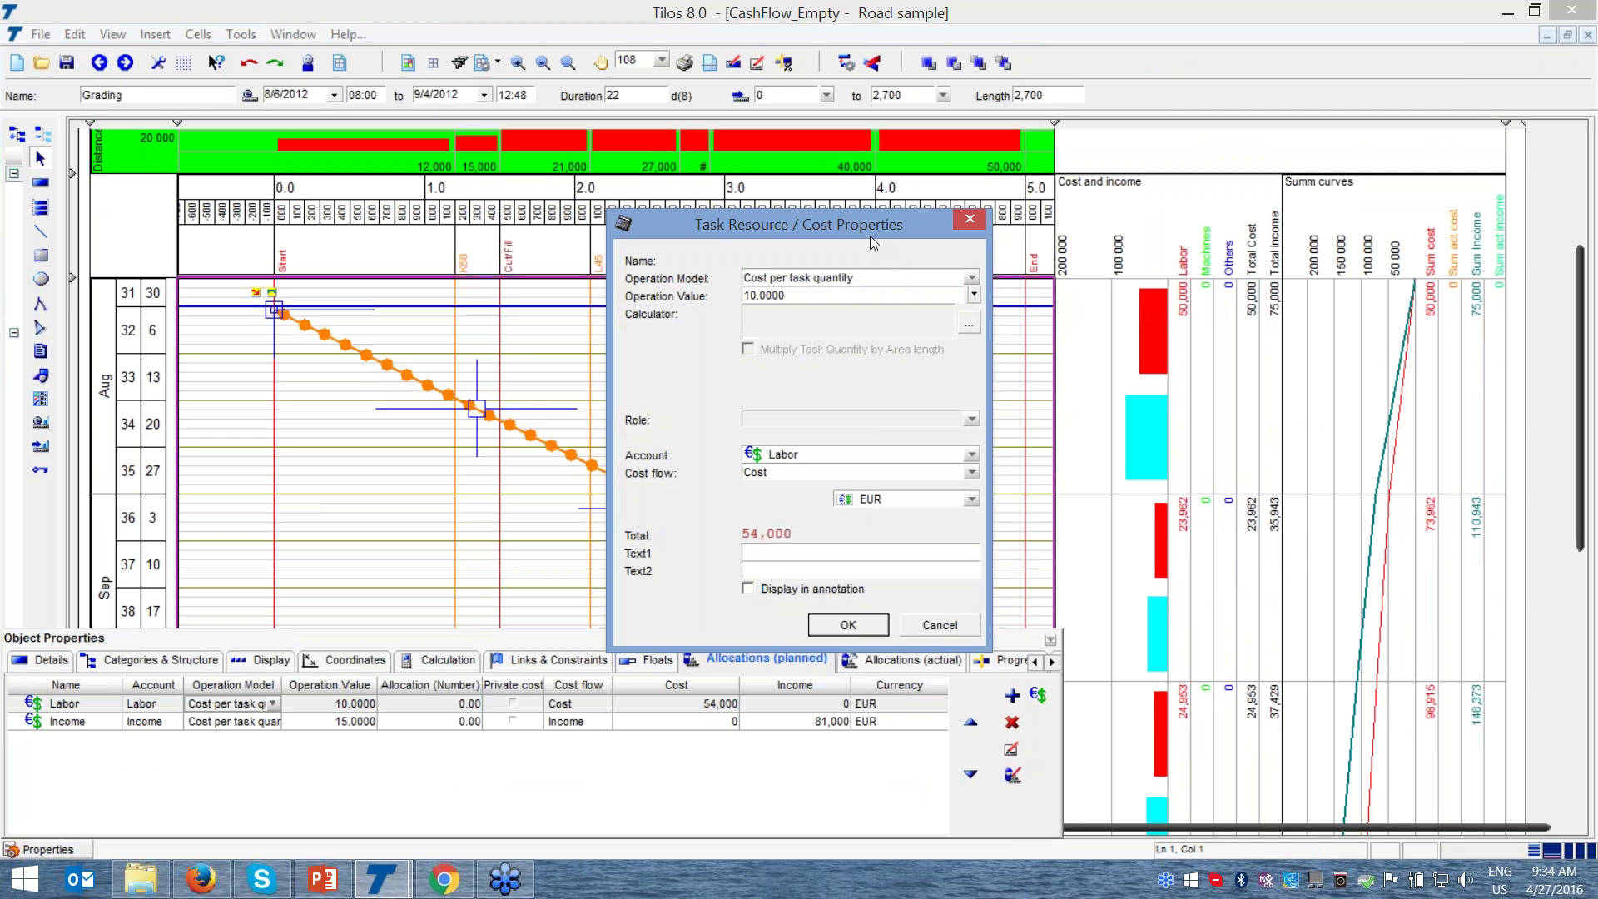
left_click(971, 277)
left_click(1011, 328)
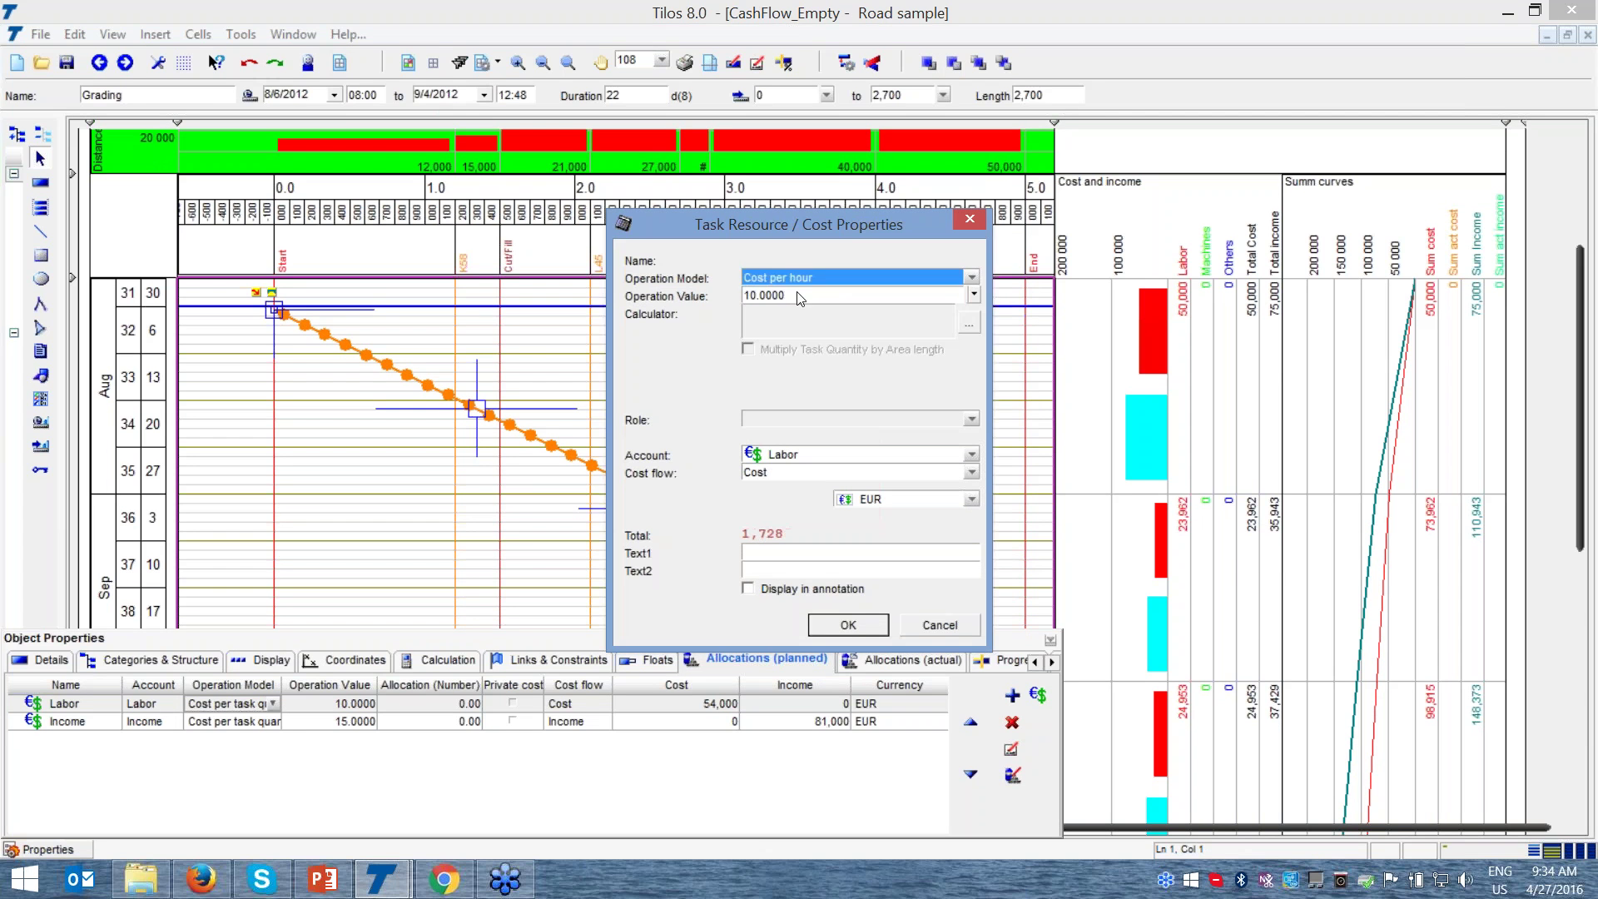
key("Tab")
type("500")
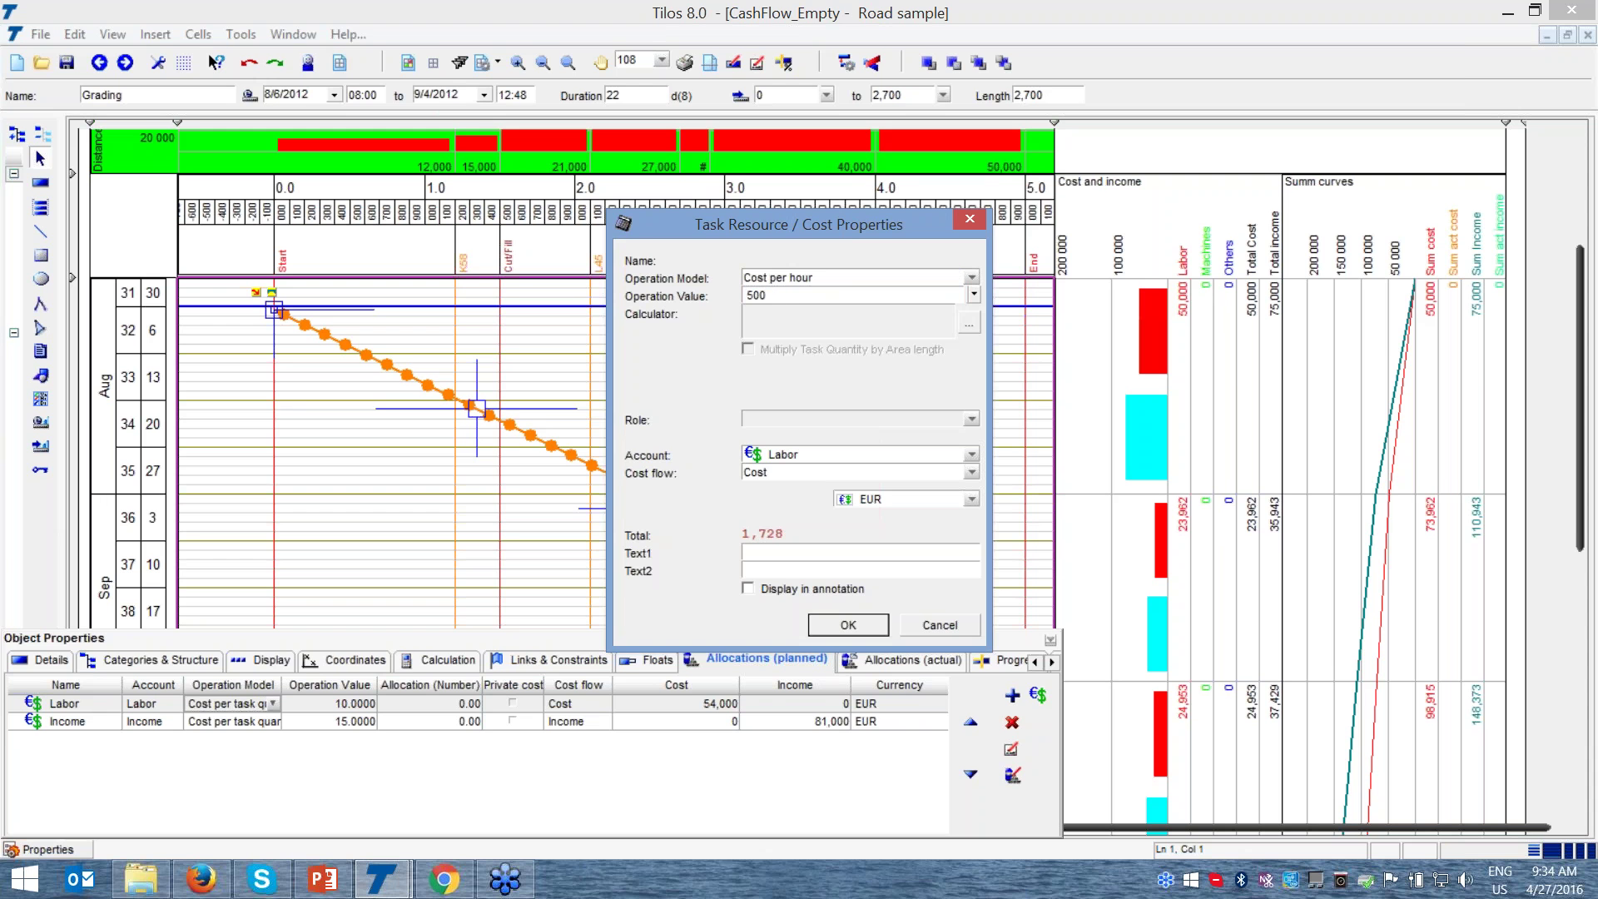
left_click(857, 624)
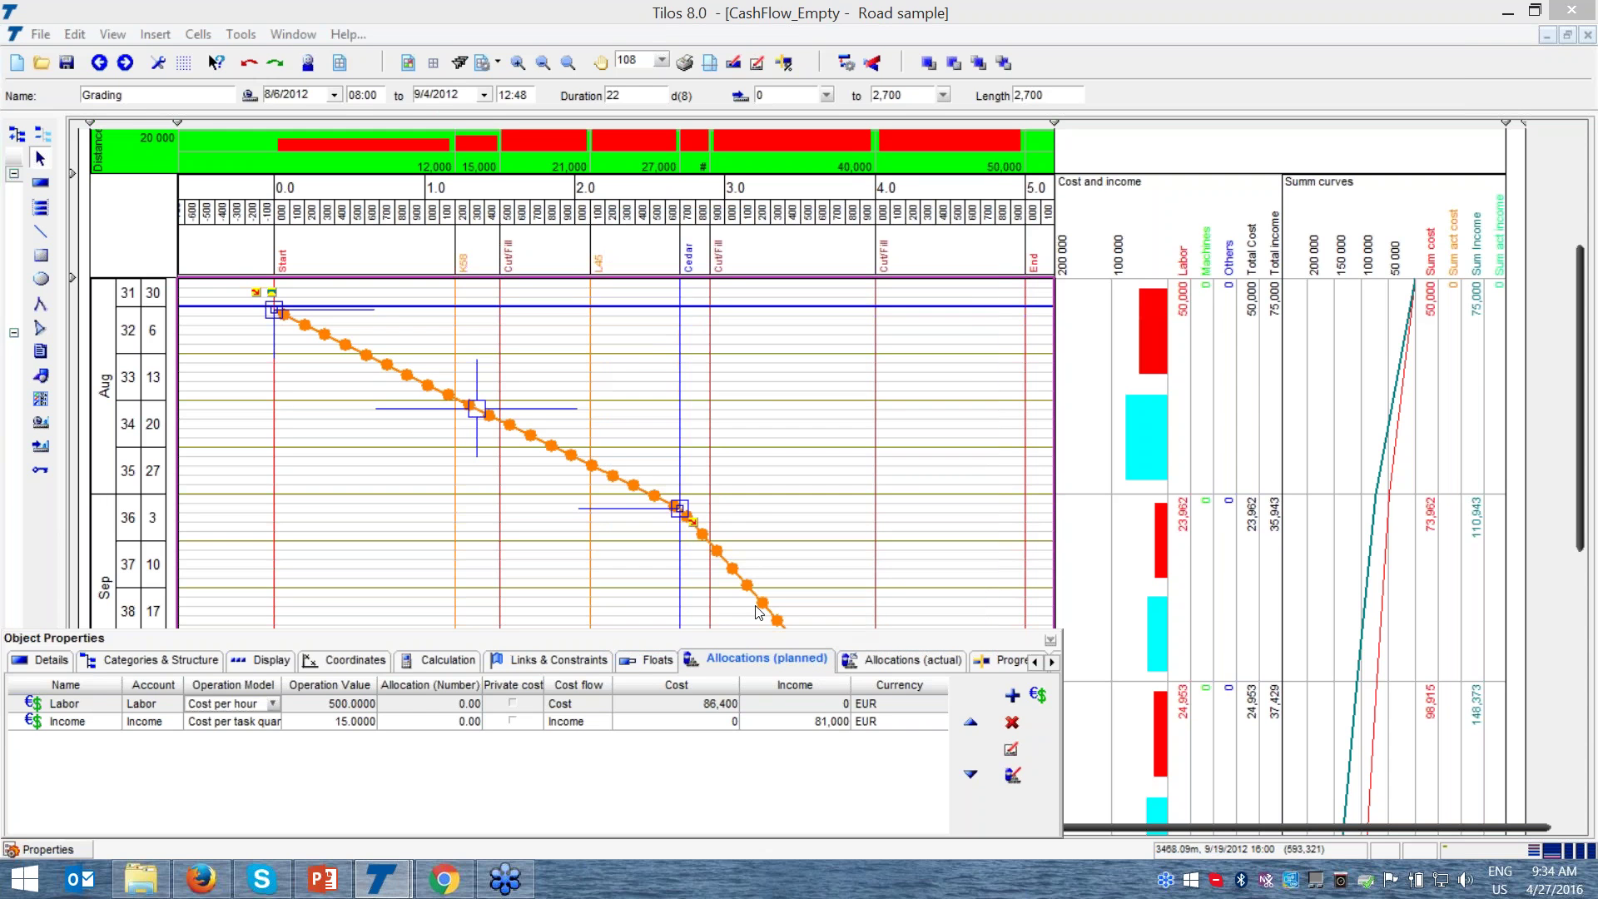
- Set the Labor allocation of the Grading section beyond Cedar to Cost per hour with a value of 500, and close the properties
left_click(728, 562)
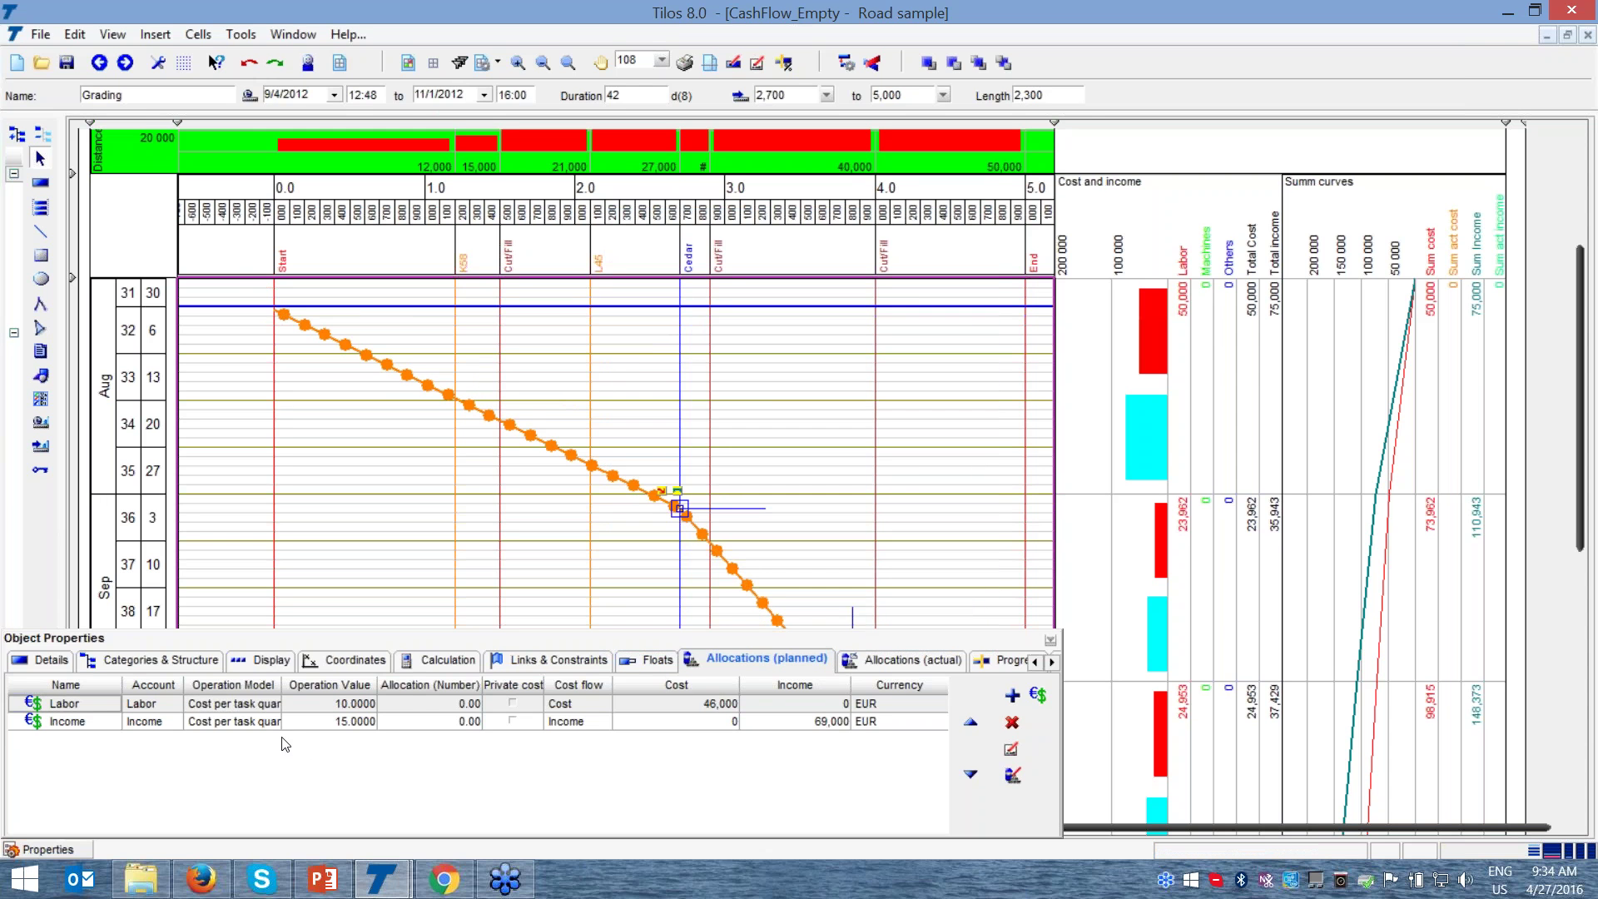
left_click(237, 706)
double_click(236, 707)
left_click(907, 279)
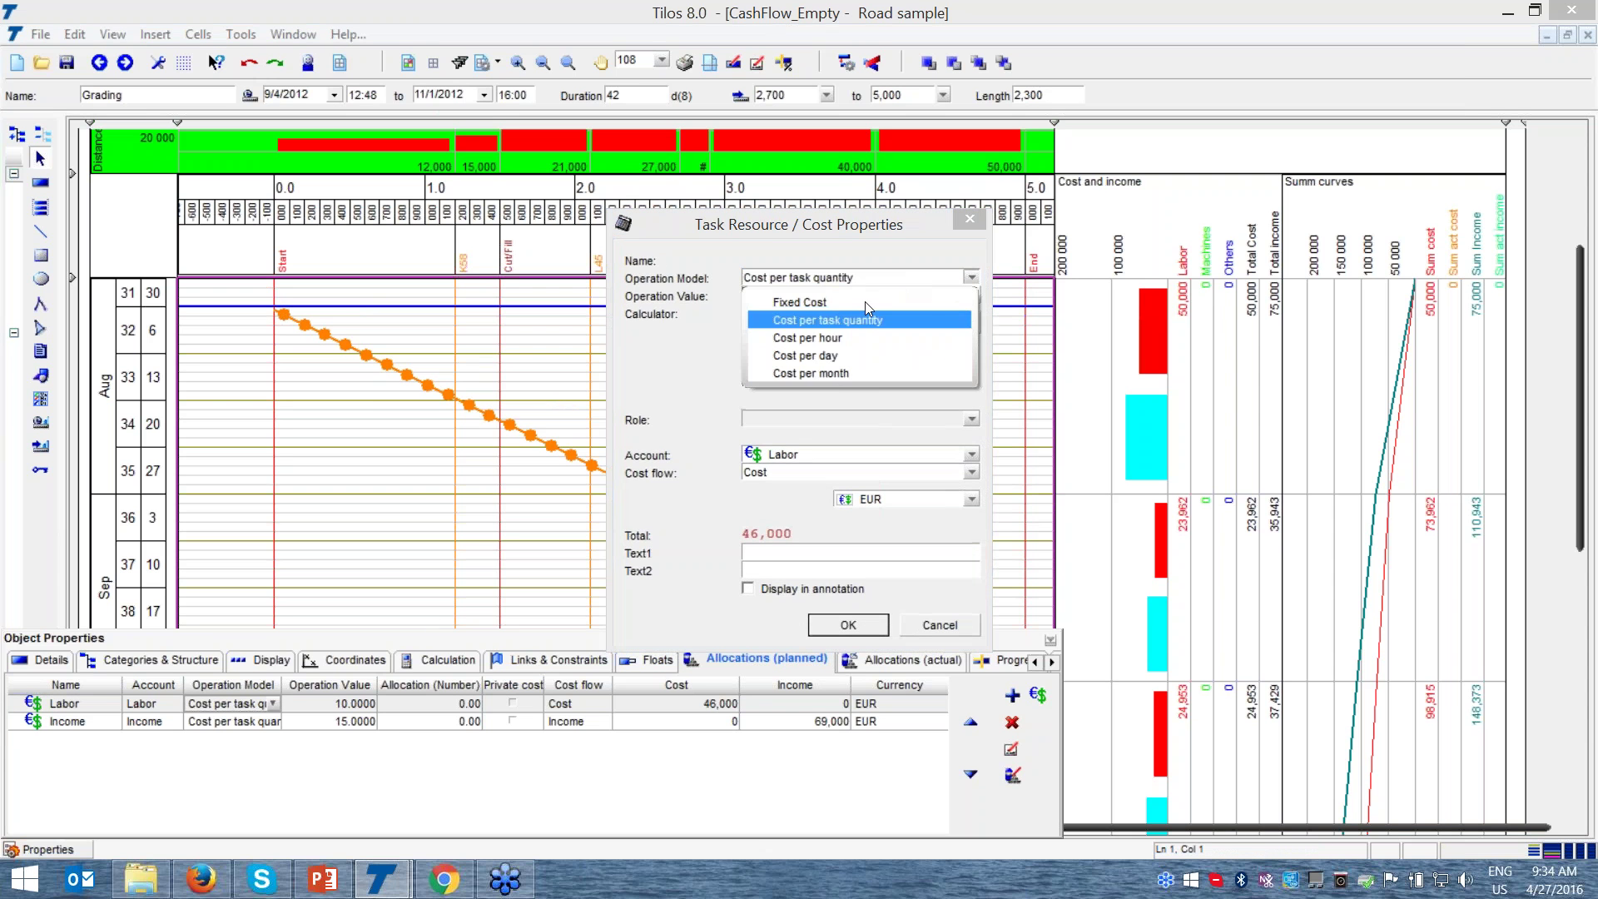
left_click(865, 330)
key("Tab")
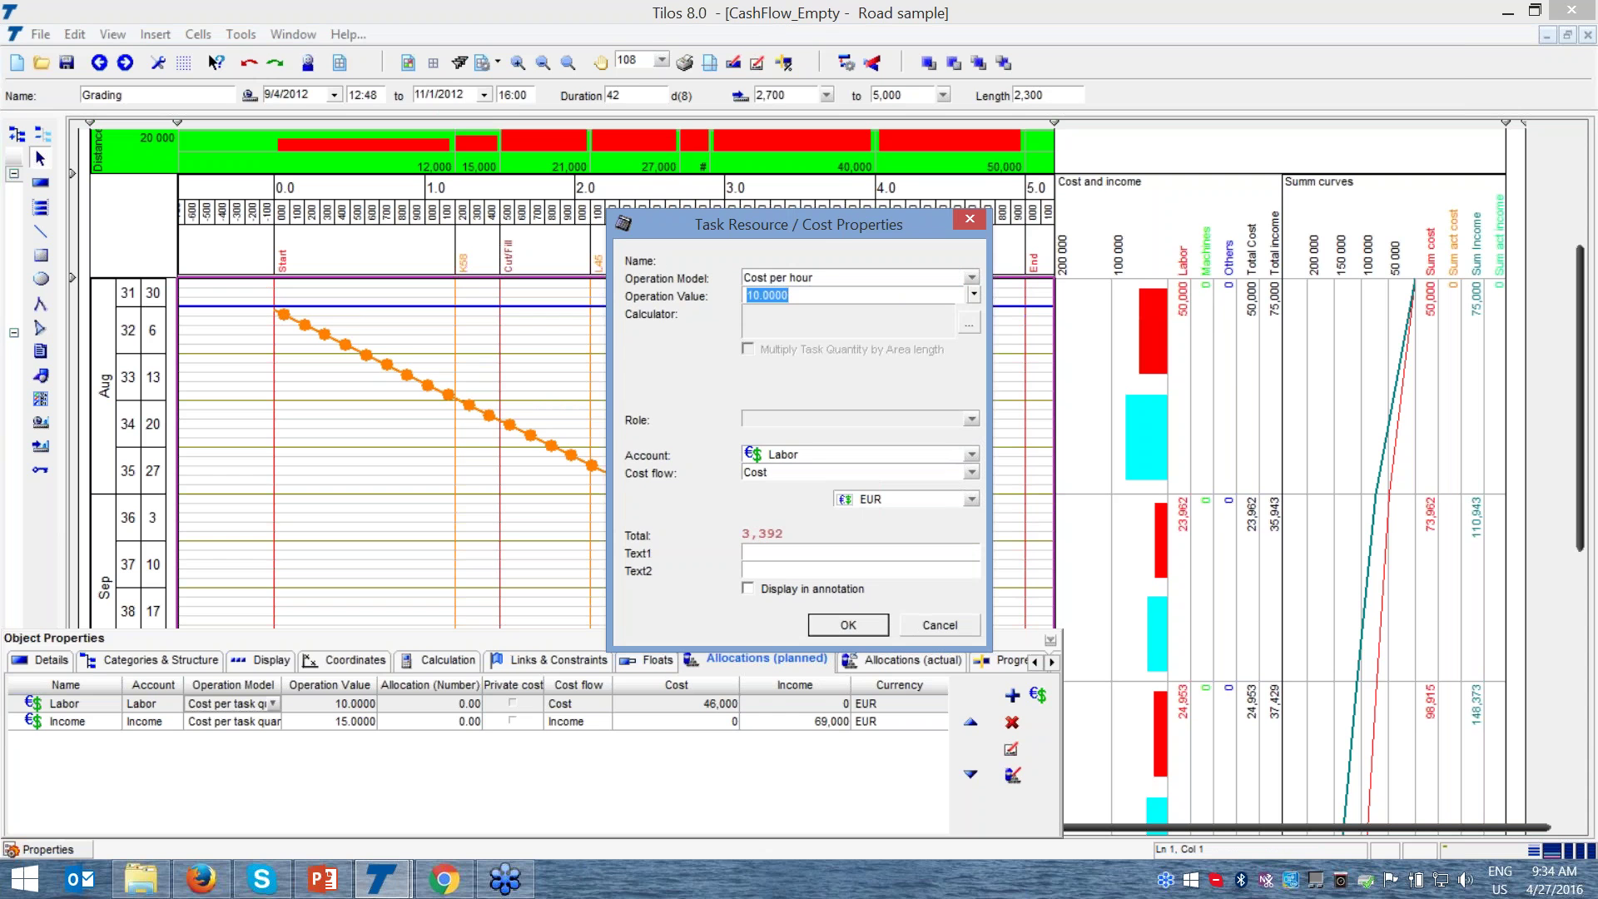
type("500")
left_click(852, 624)
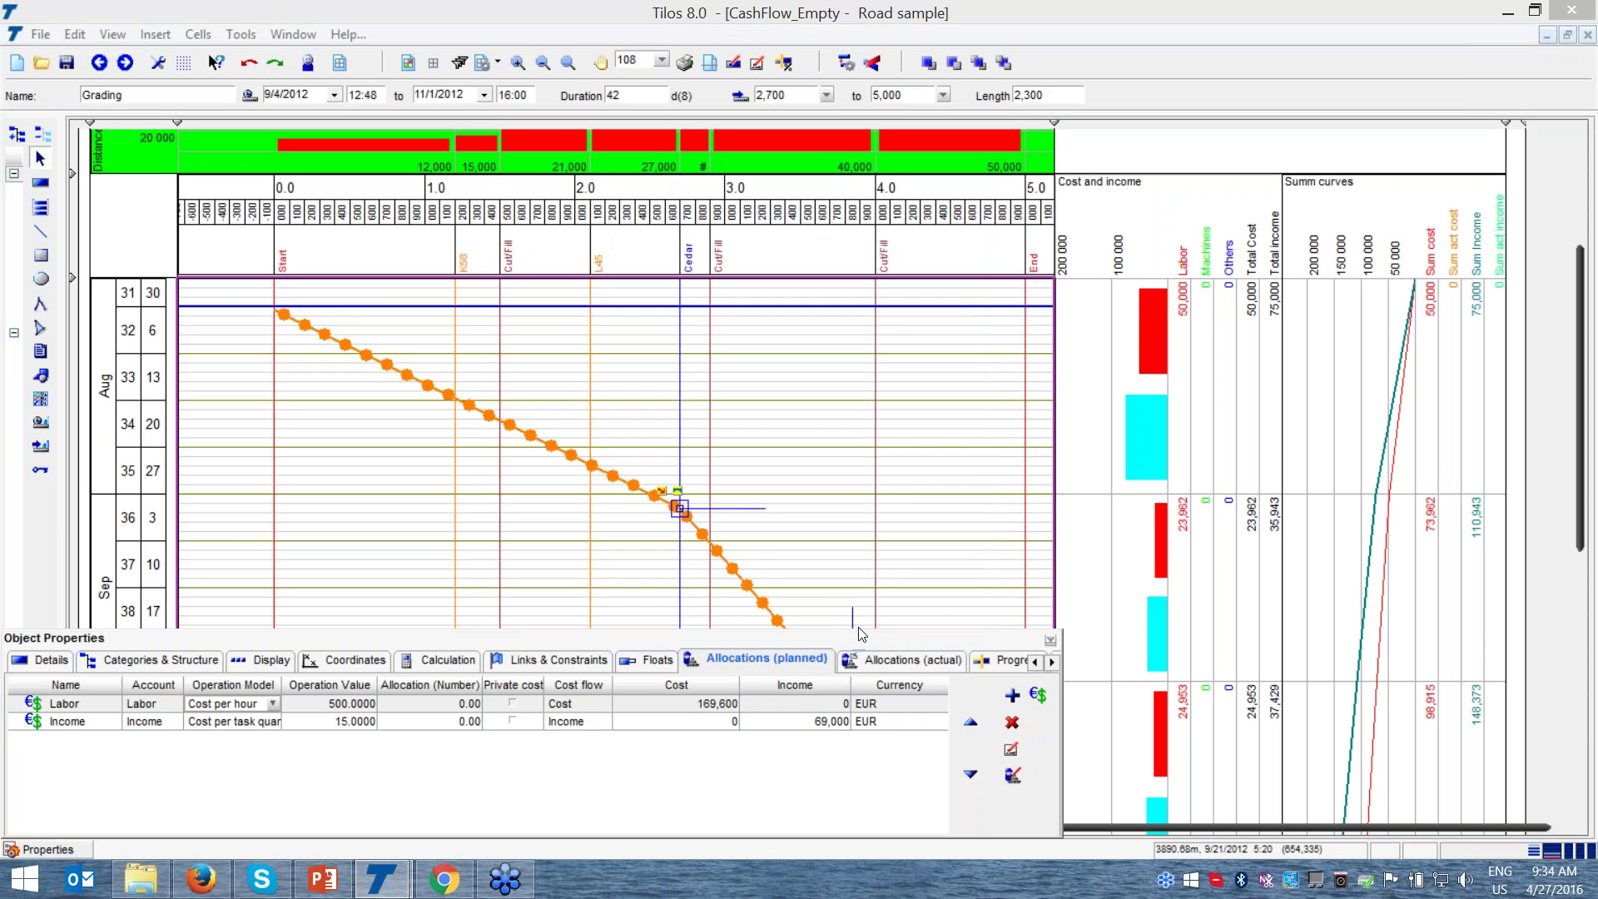
left_click(1047, 641)
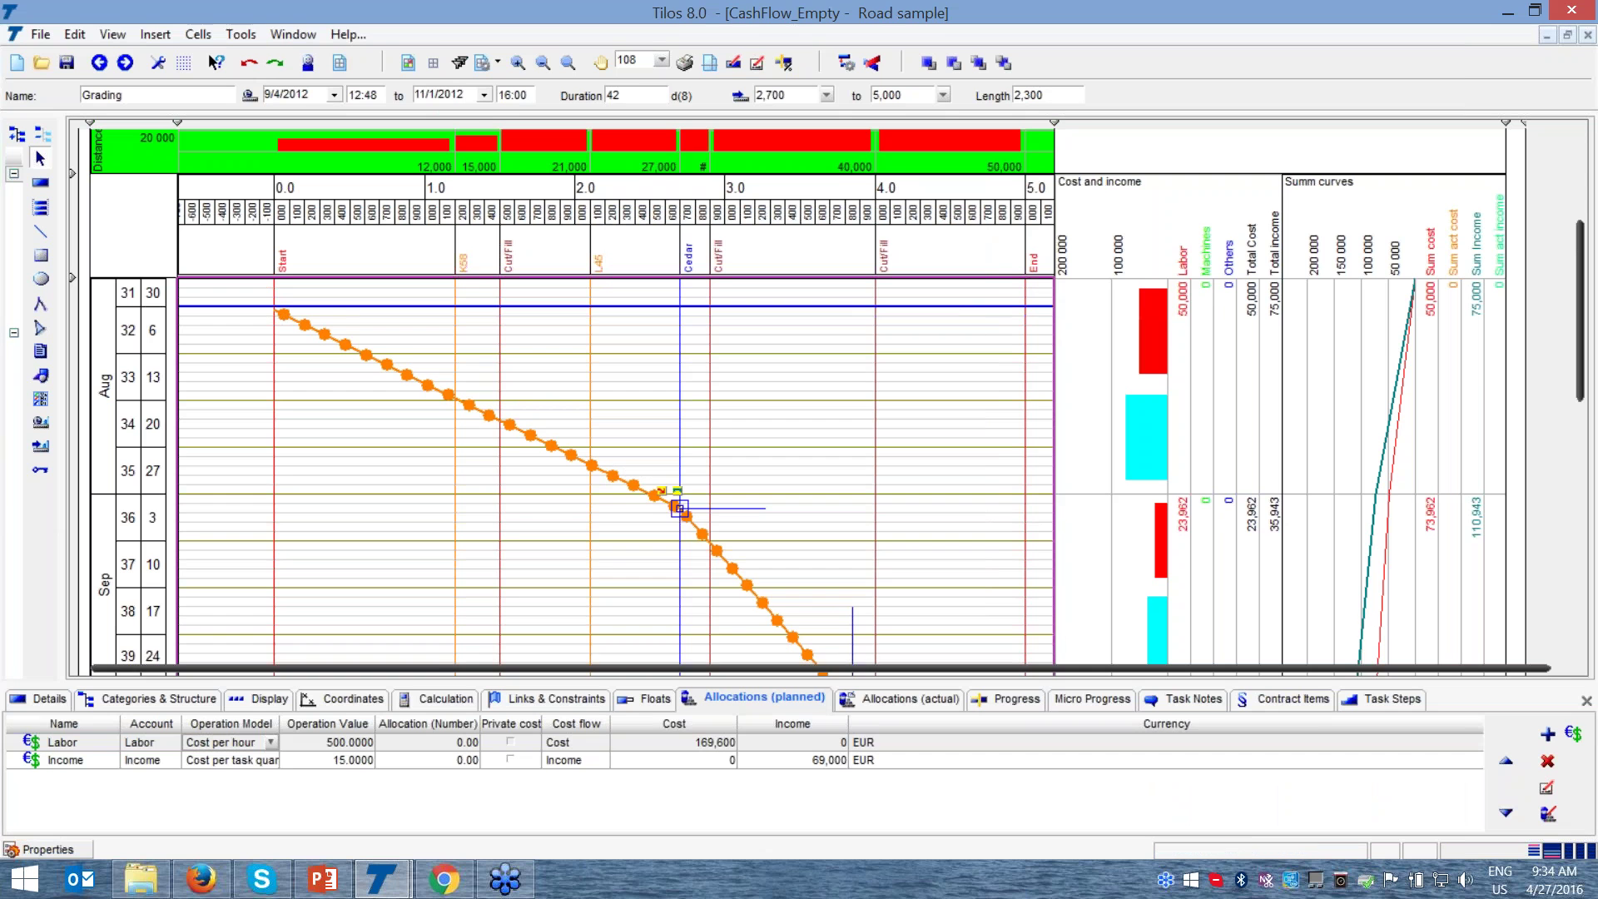
left_click(1586, 700)
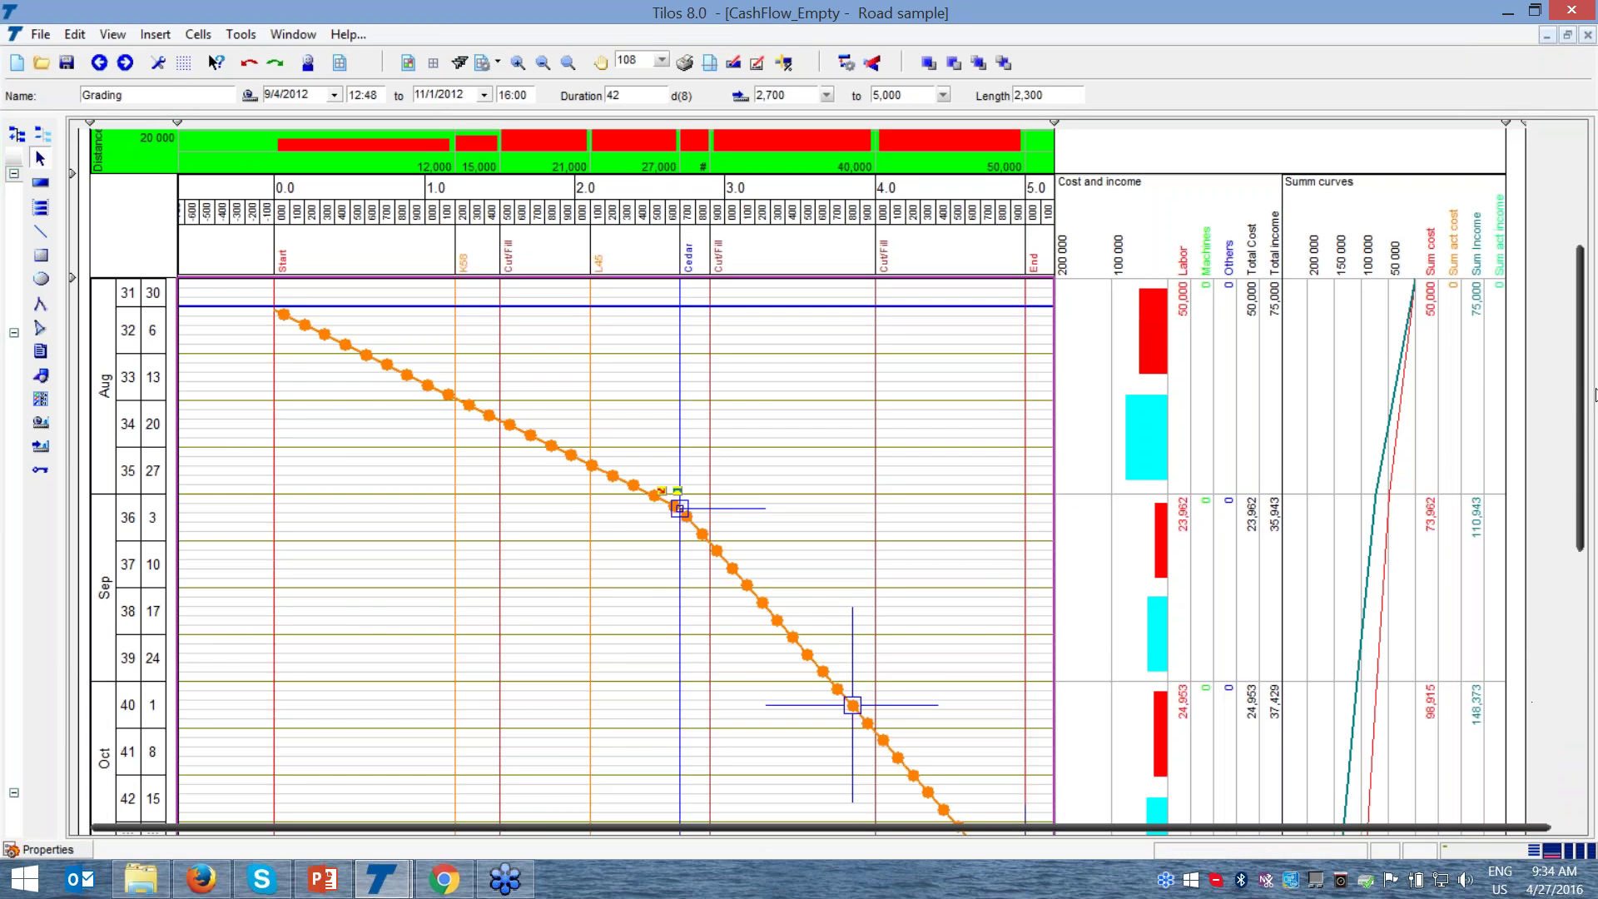
- Examine how the hourly Labor cost spreads over the months and along the distance beyond Cedar, and check that section's planned allocations
left_click_drag(1582, 380, 1583, 277)
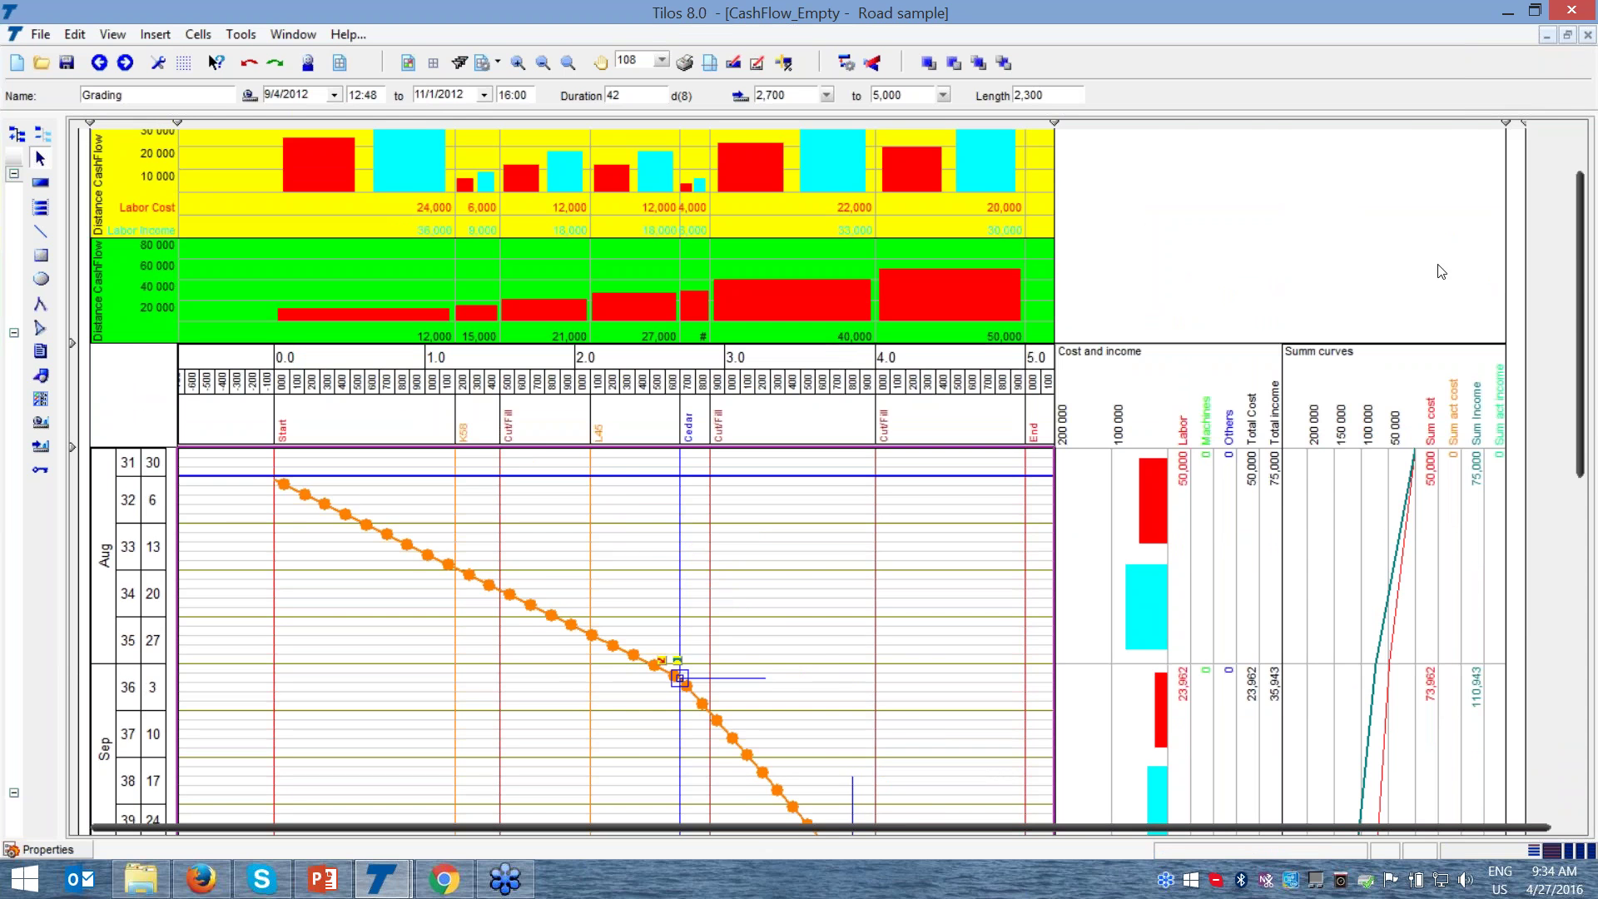
scroll(1440, 272, "down", 4)
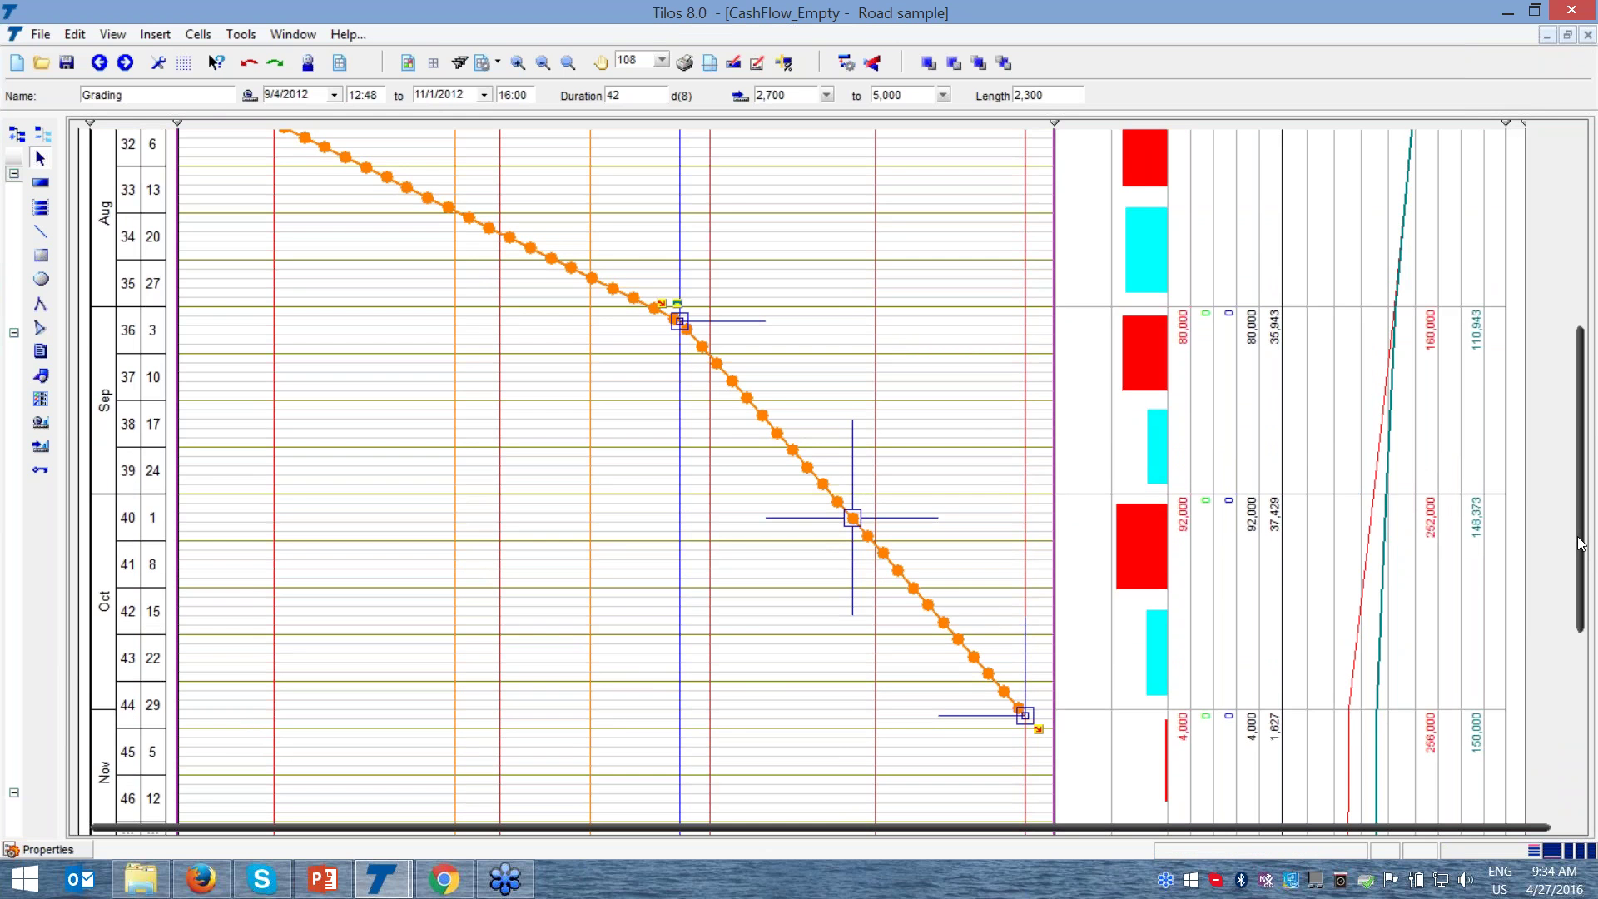
left_click_drag(1580, 542, 1556, 335)
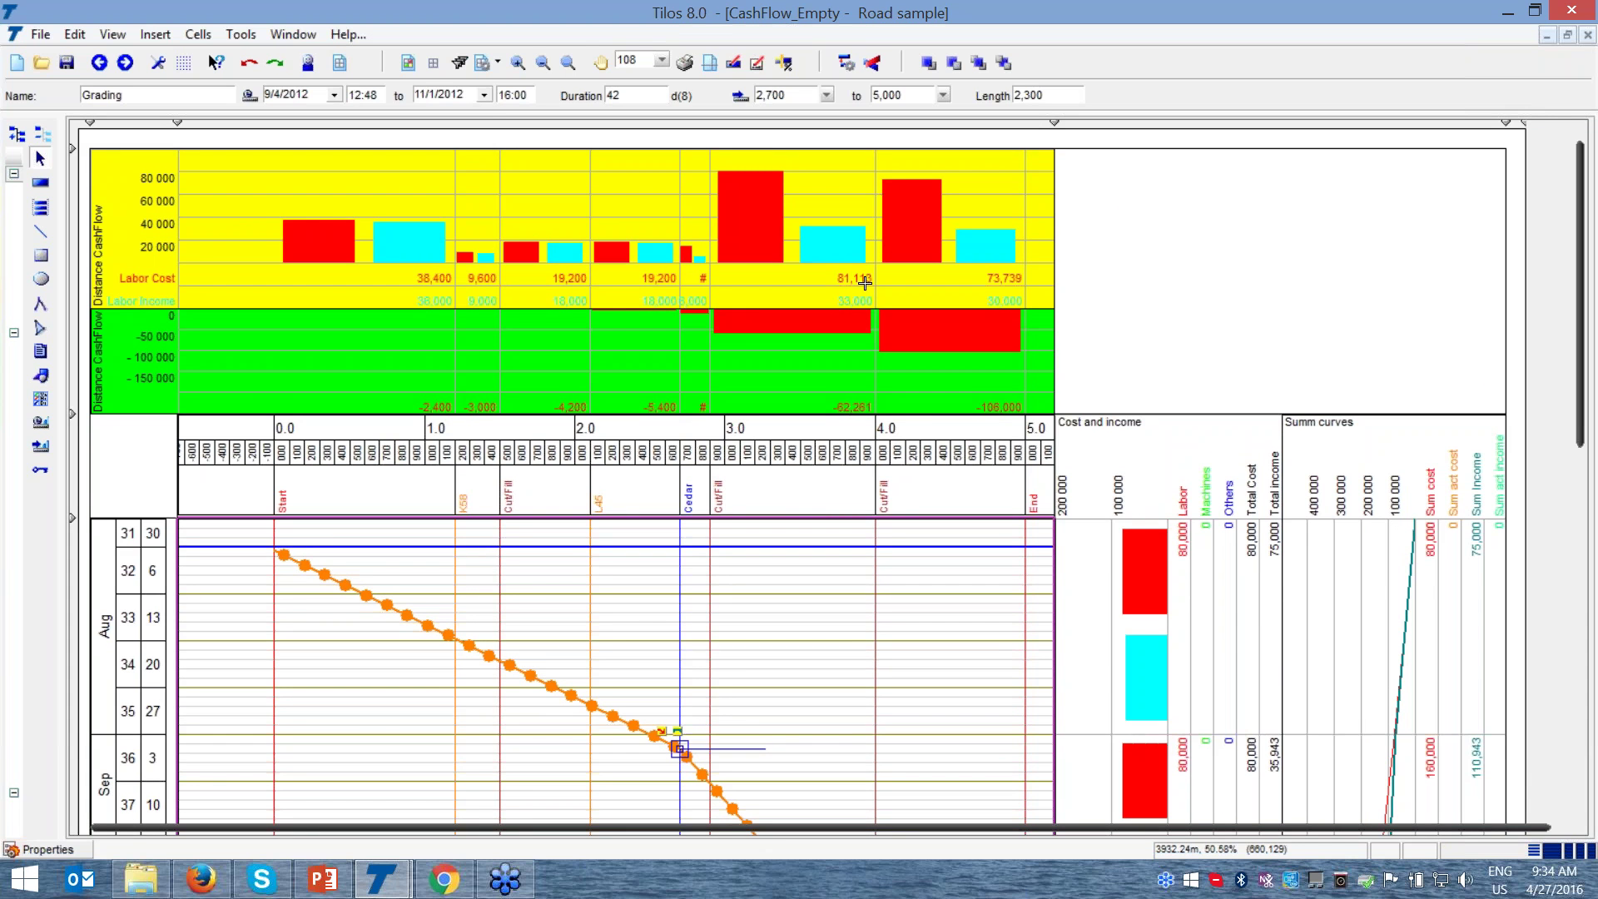
left_click(688, 497)
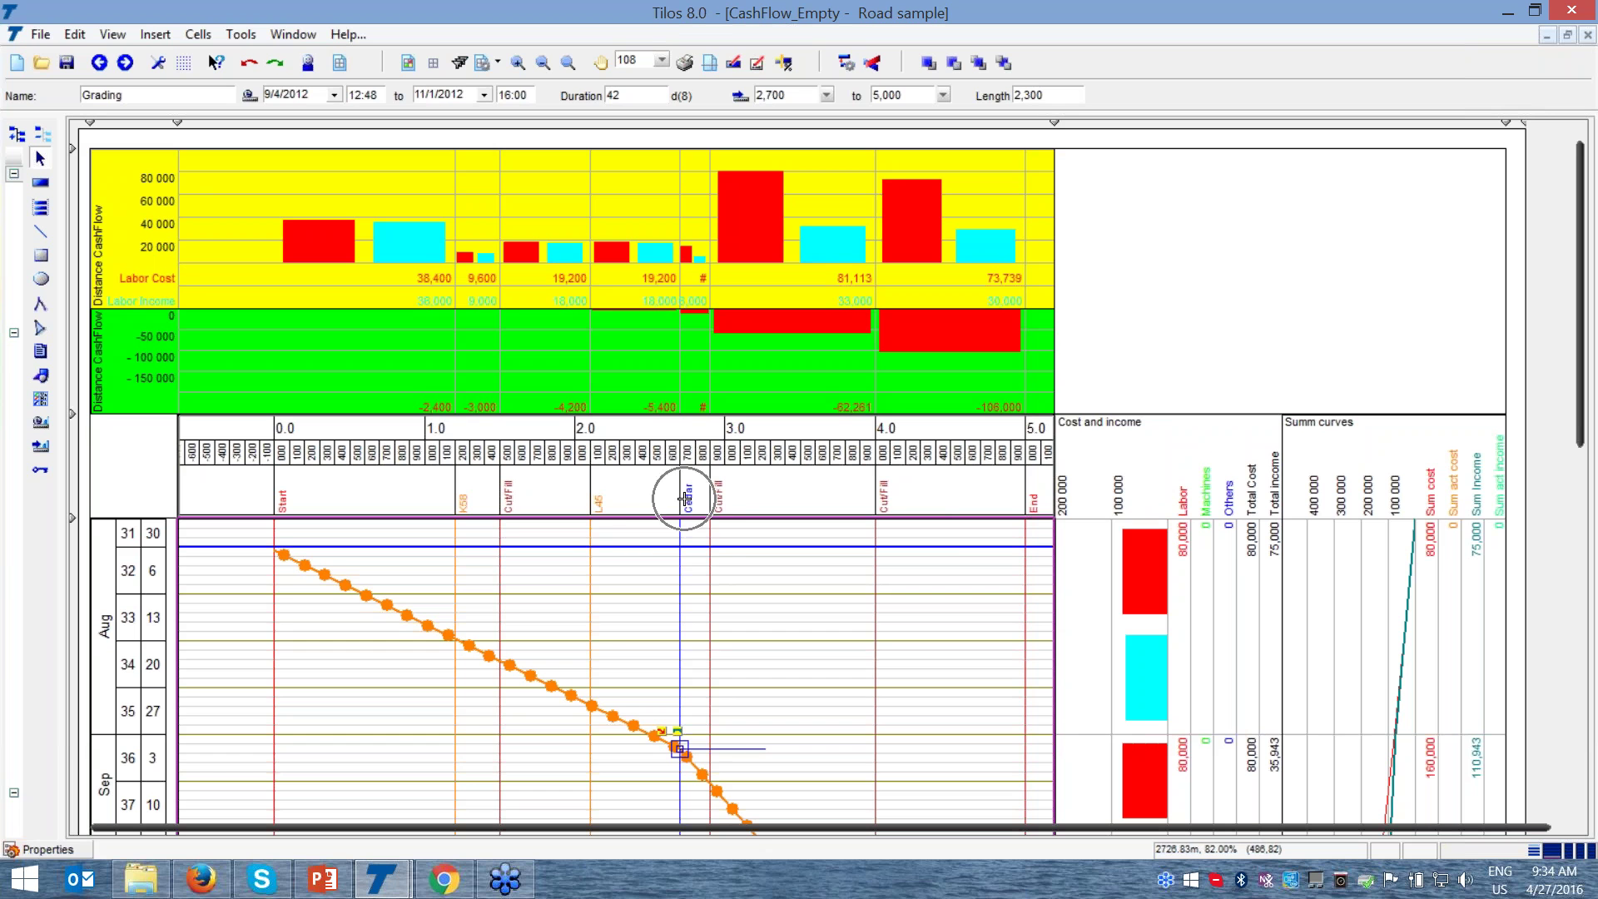
left_click(1022, 500)
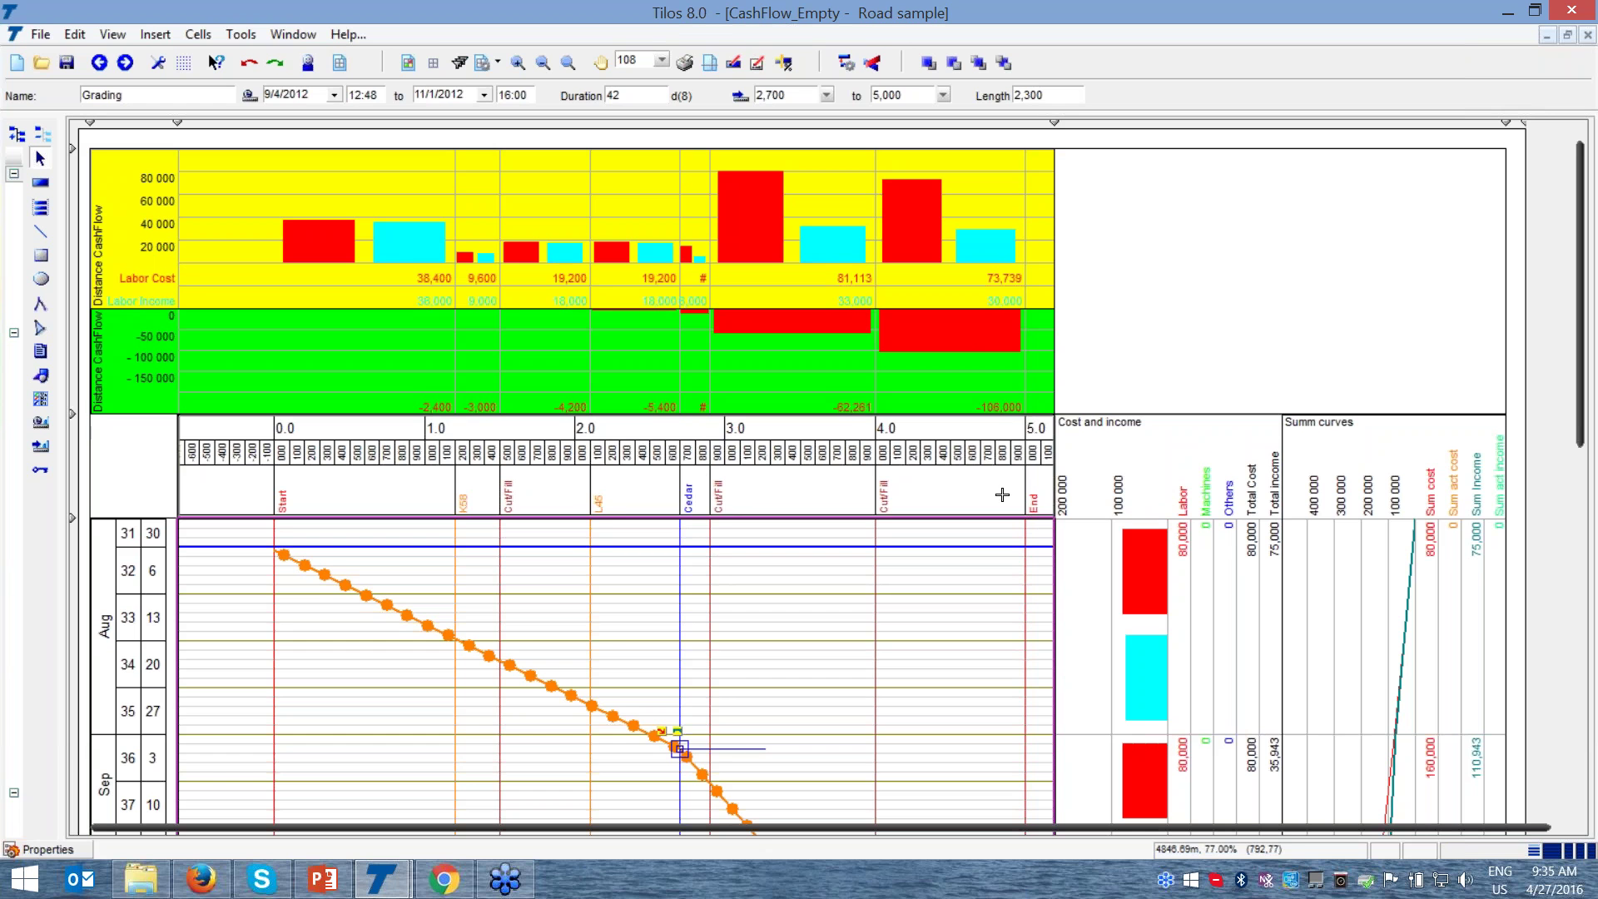
left_click(988, 413)
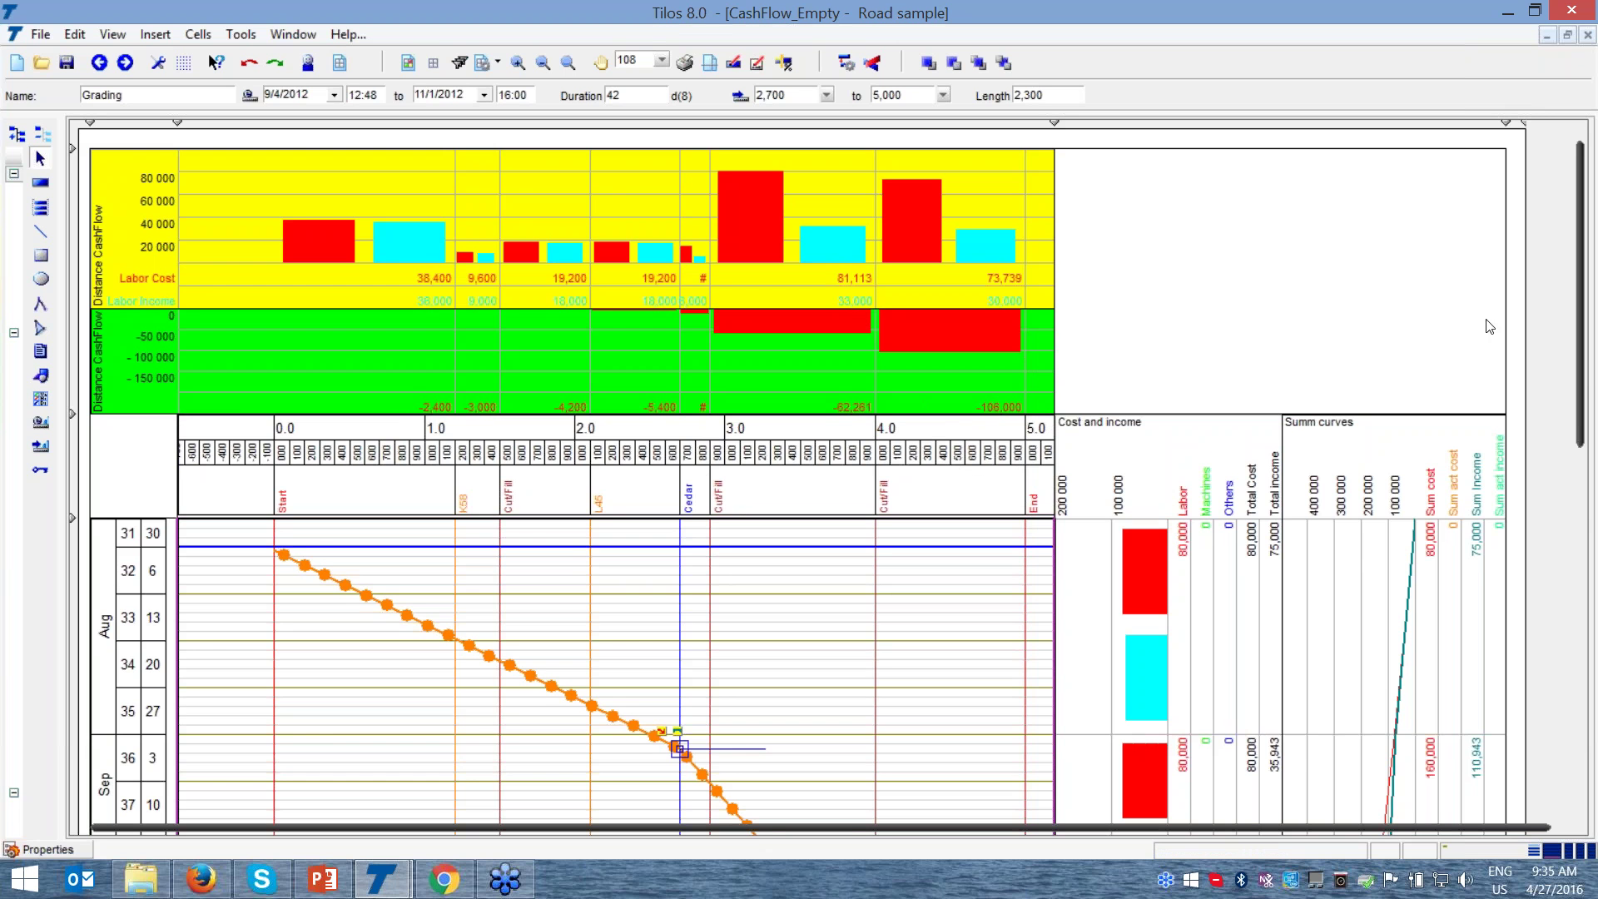
left_click_drag(1580, 369, 1596, 559)
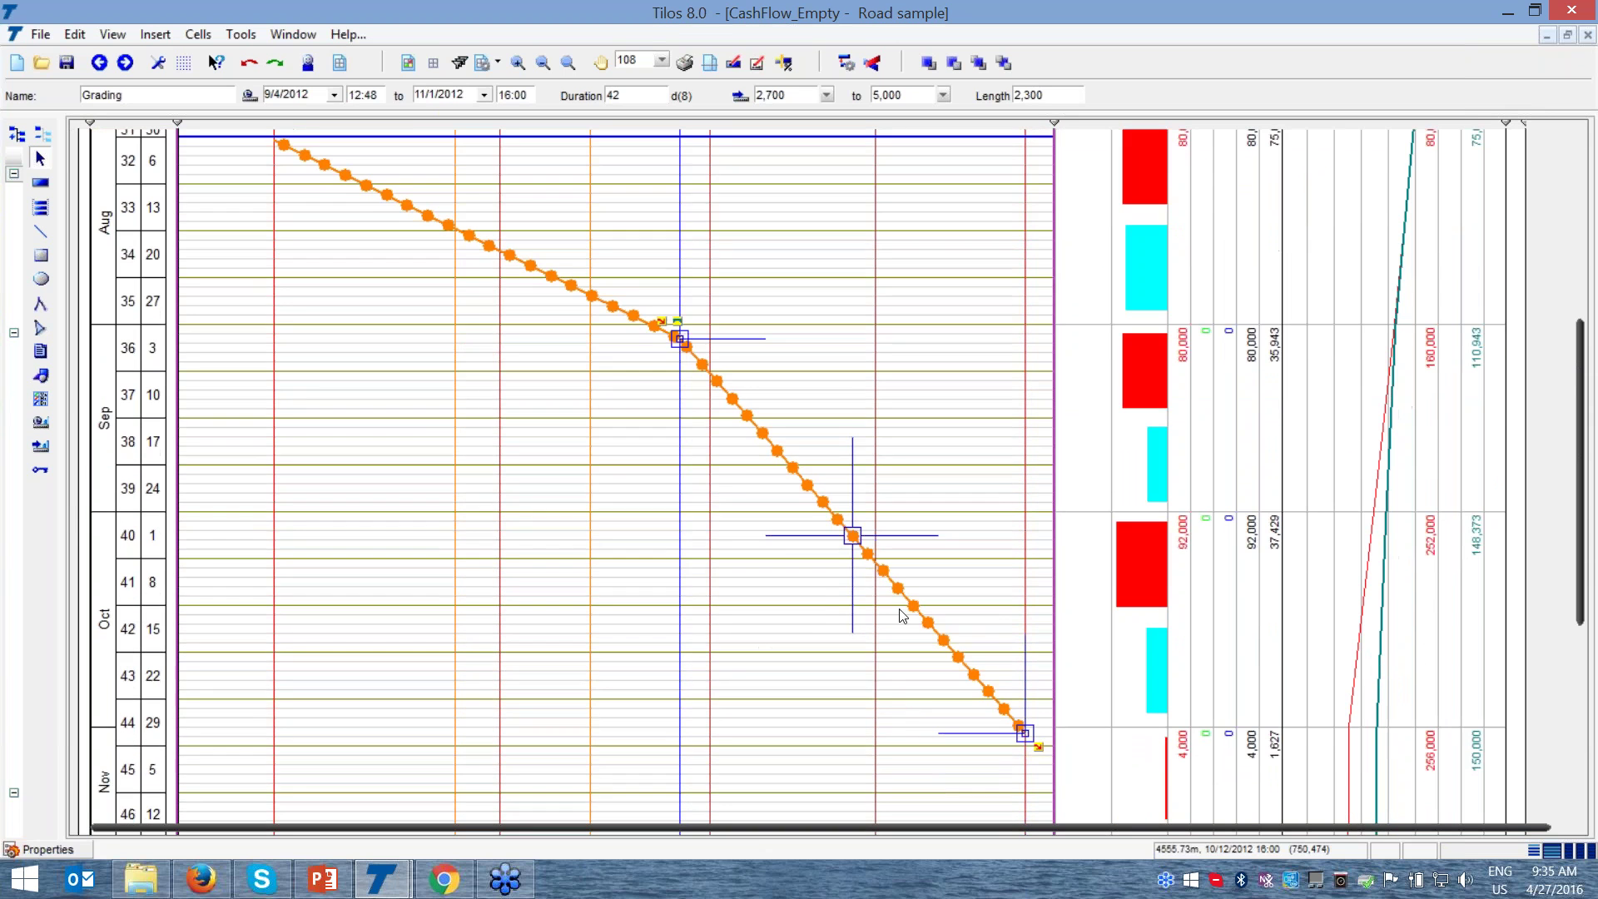
left_click(864, 543)
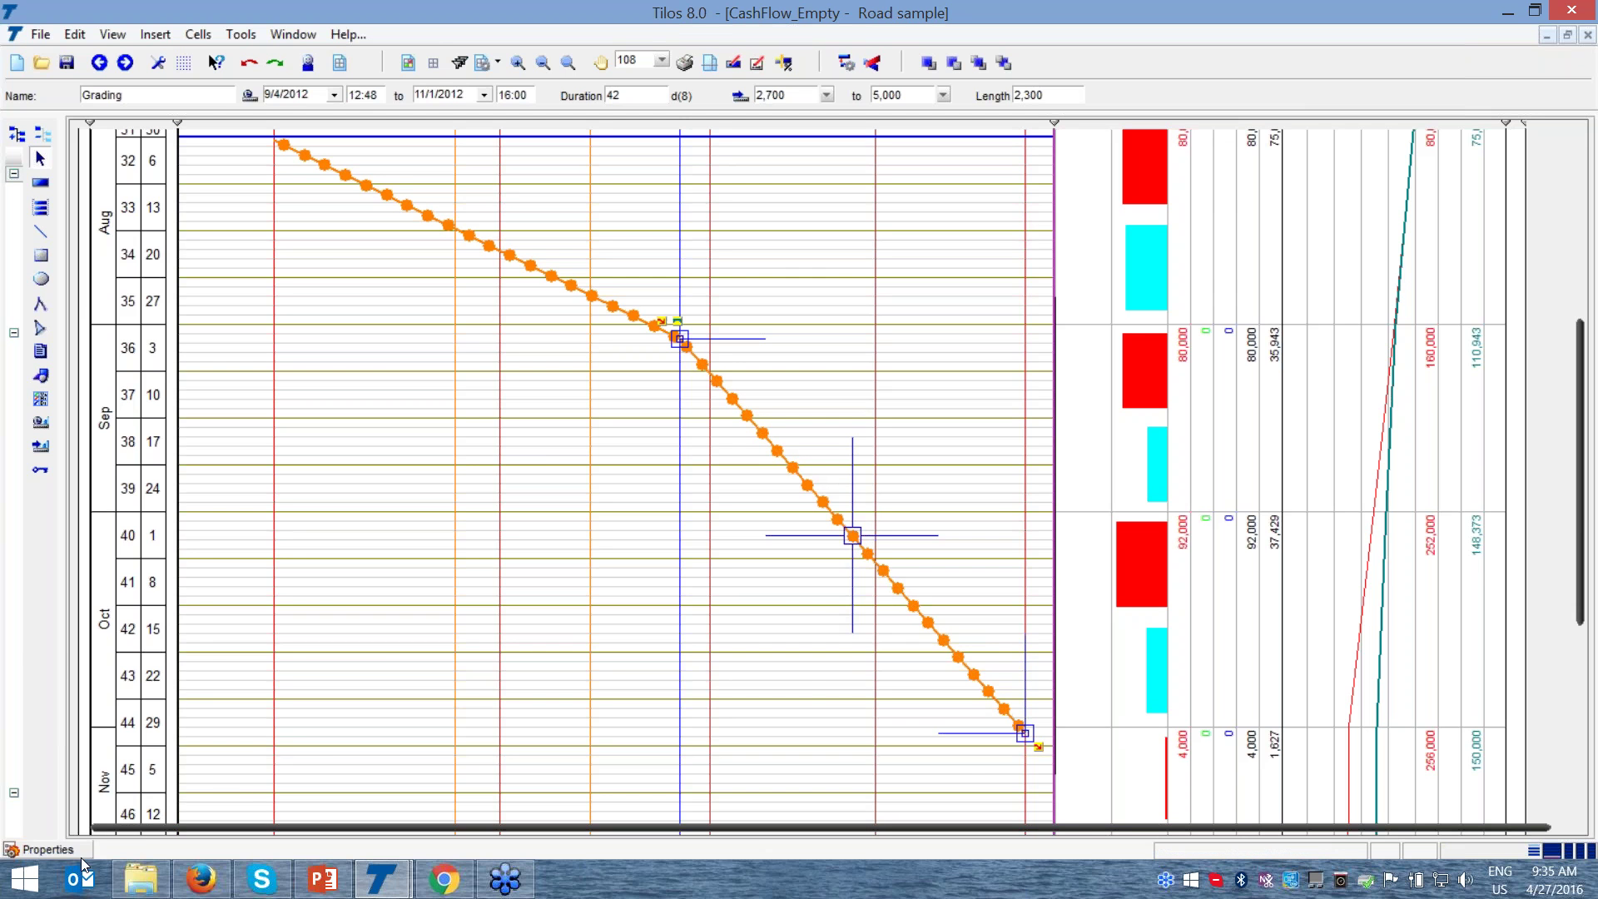
left_click(47, 850)
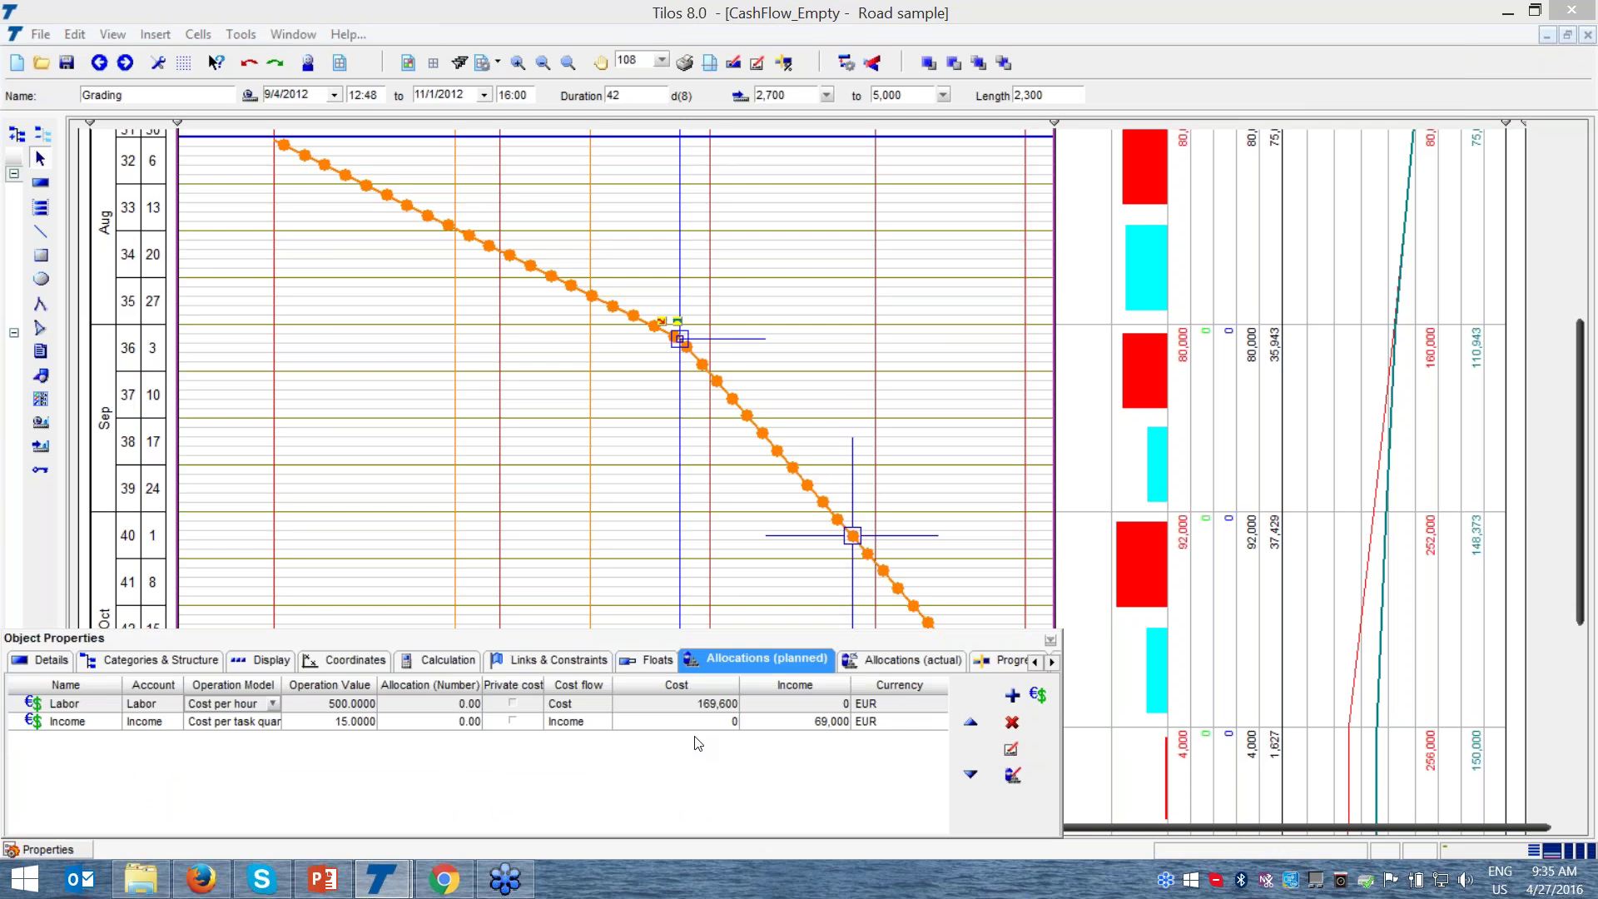
left_click(1050, 639)
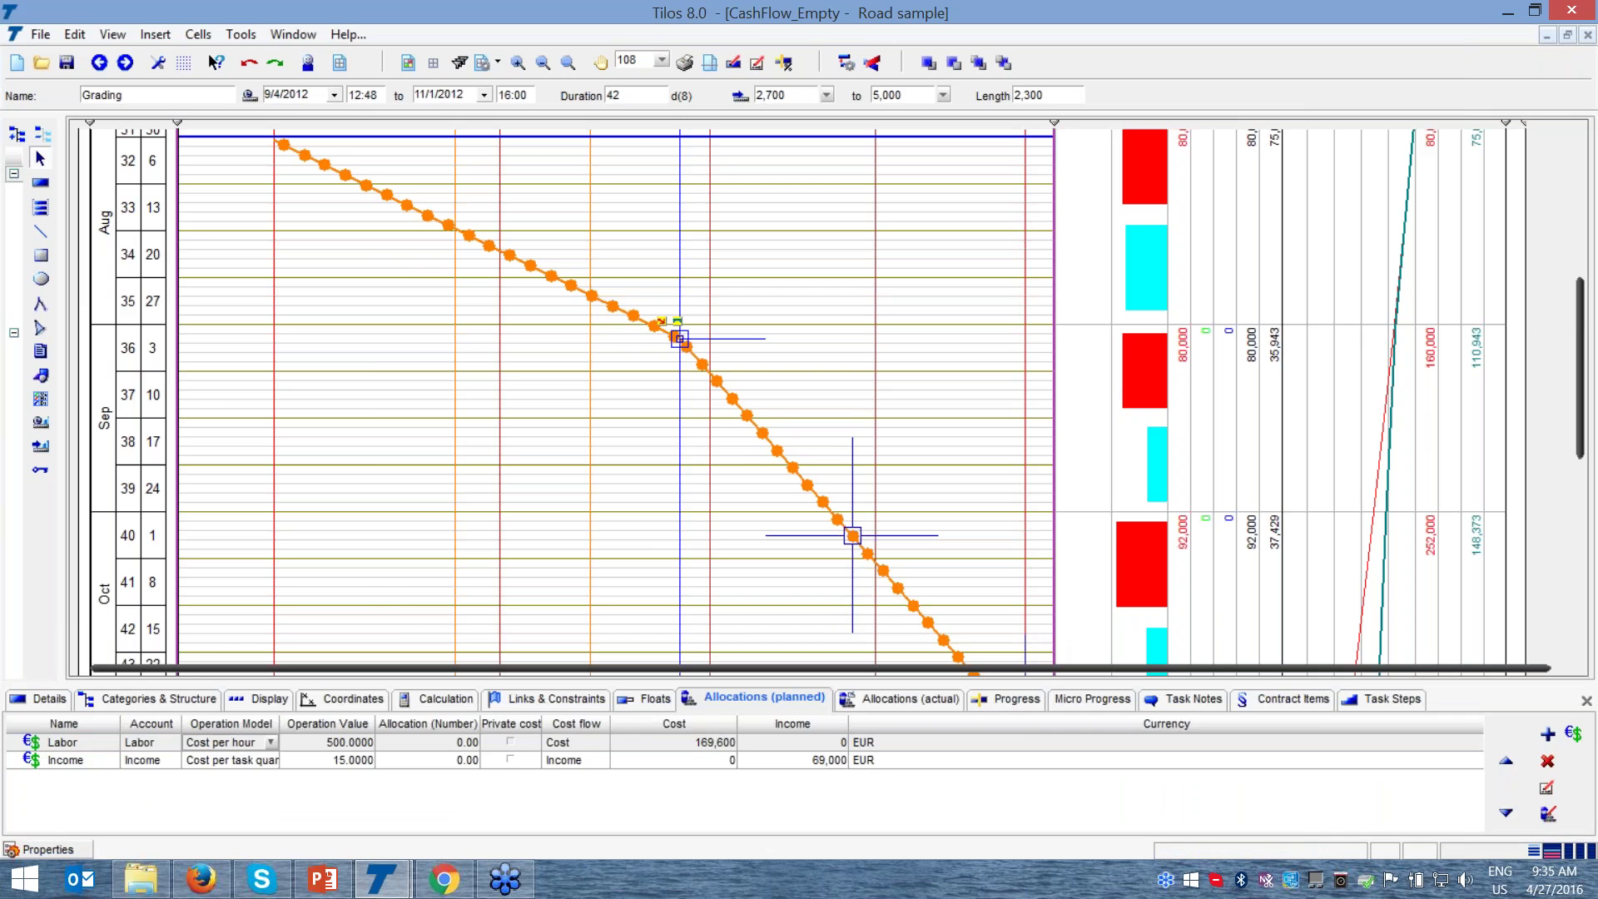
- Reverse the direction of the Grading section beyond Cedar so it runs from 5,000 to 2,700, and review the distance cash flow
left_click(442, 697)
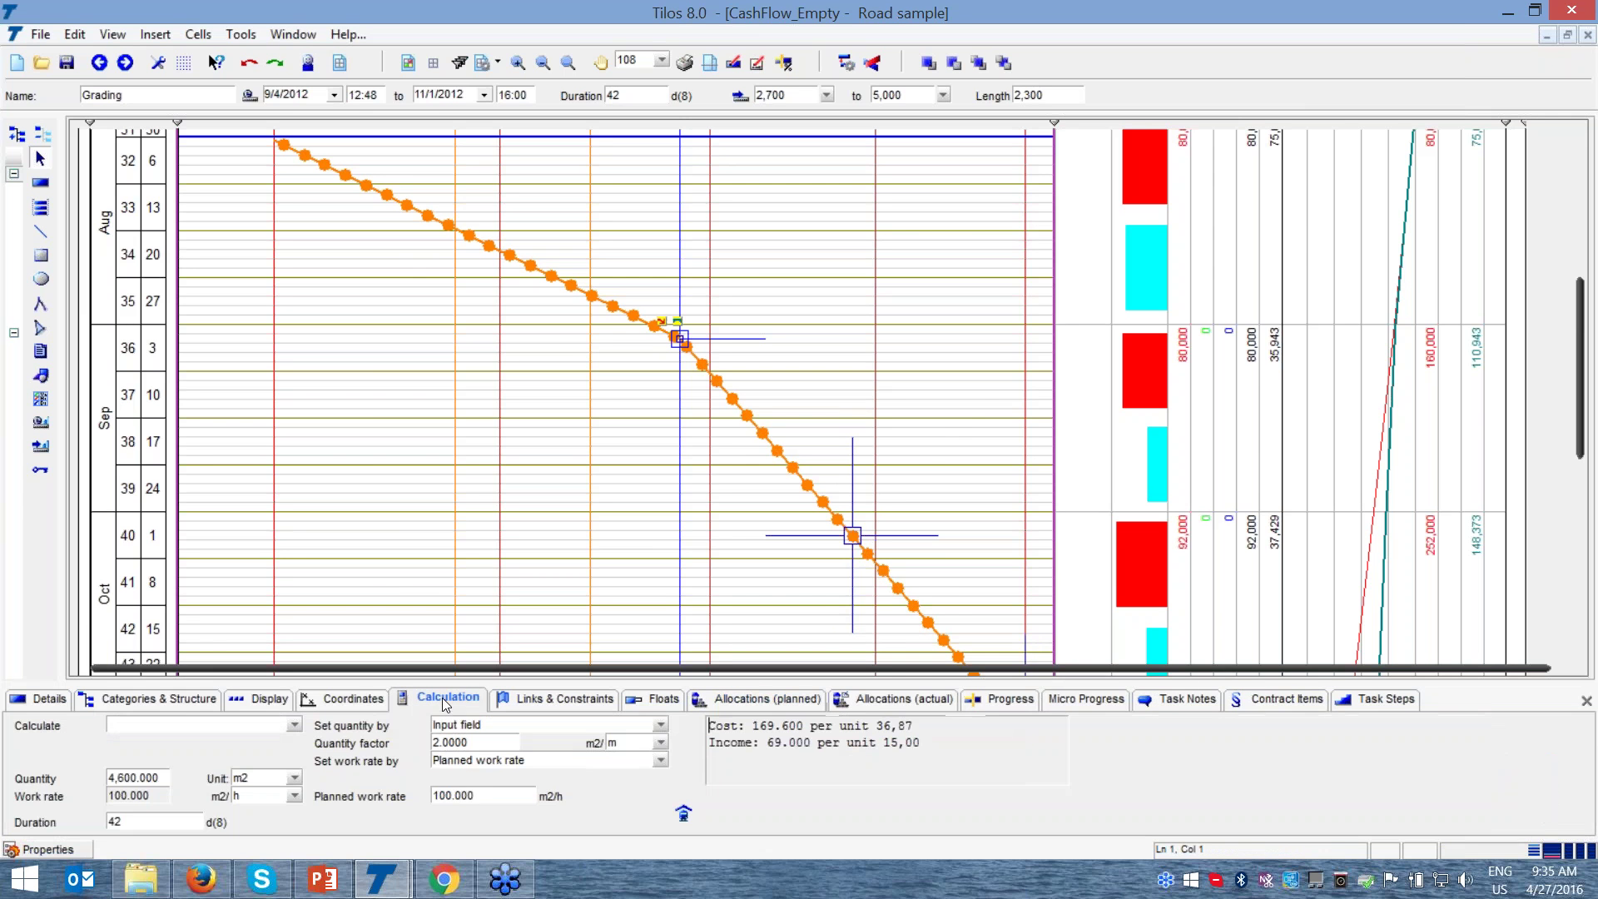
left_click(352, 696)
left_click(378, 812)
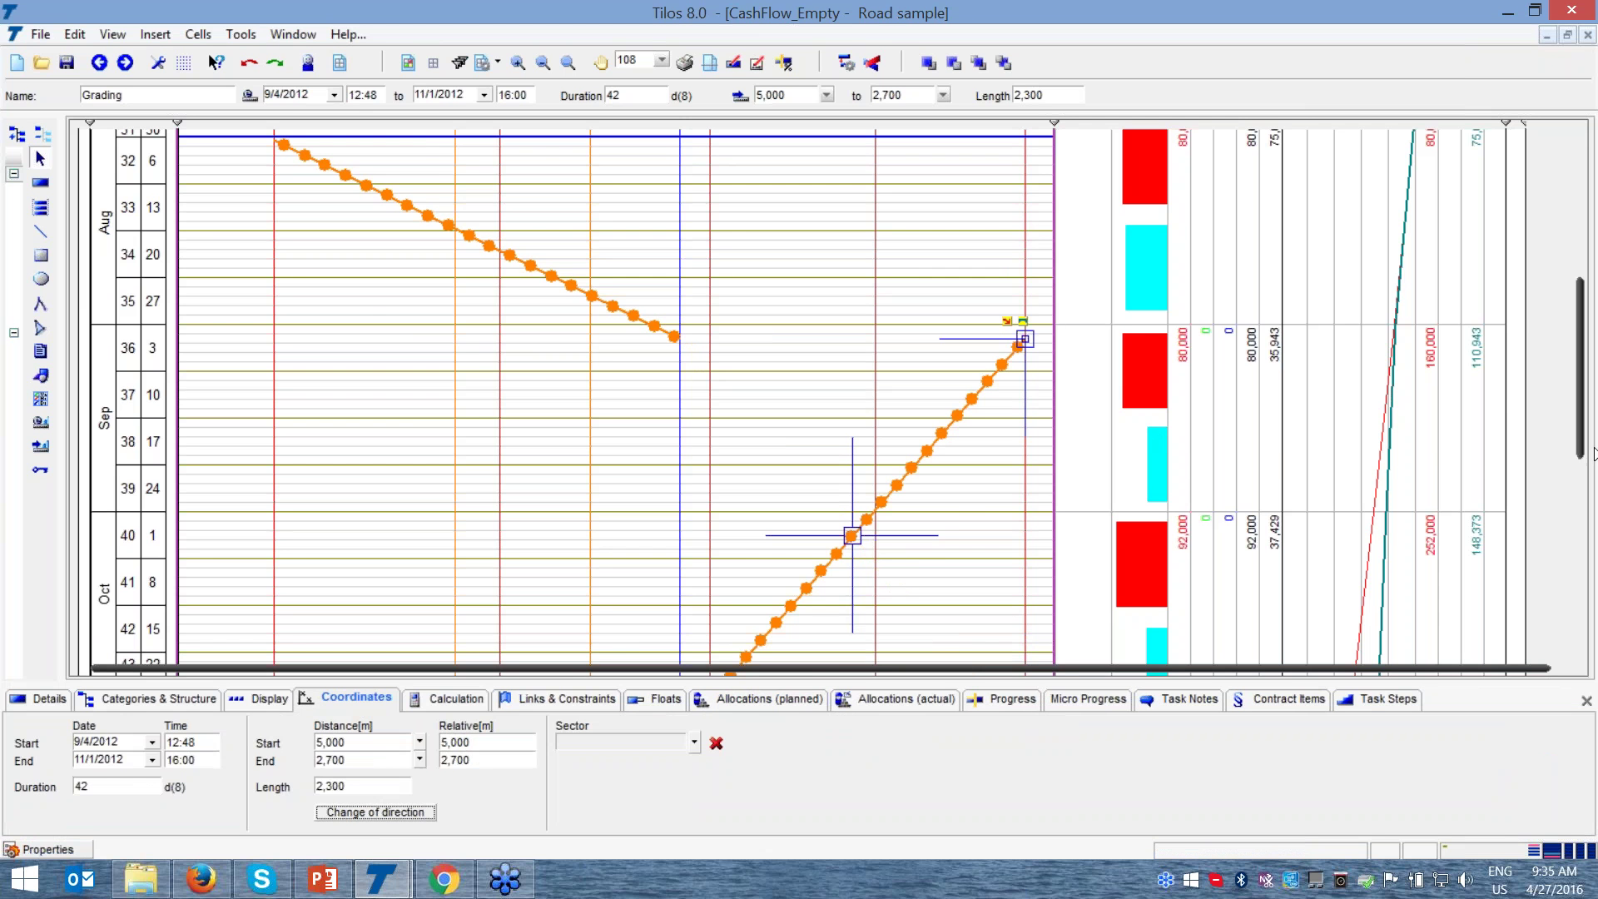
scroll(1582, 441, "up", 5)
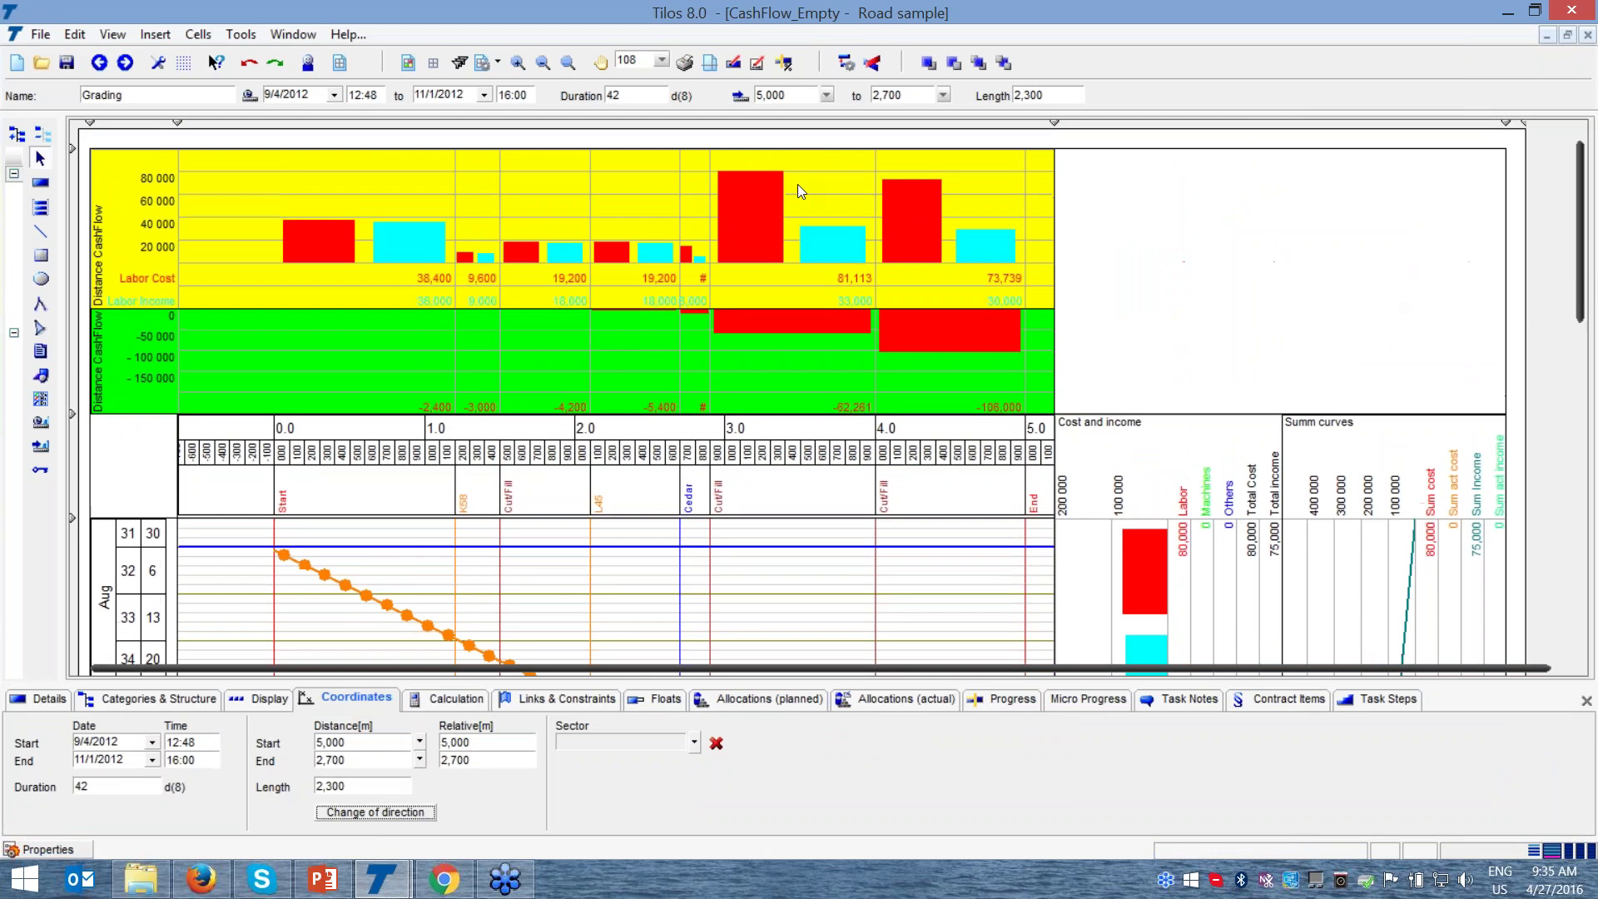
scroll(280, 395, "down", 1)
scroll(1109, 202, "up", 2)
scroll(996, 275, "down", 1)
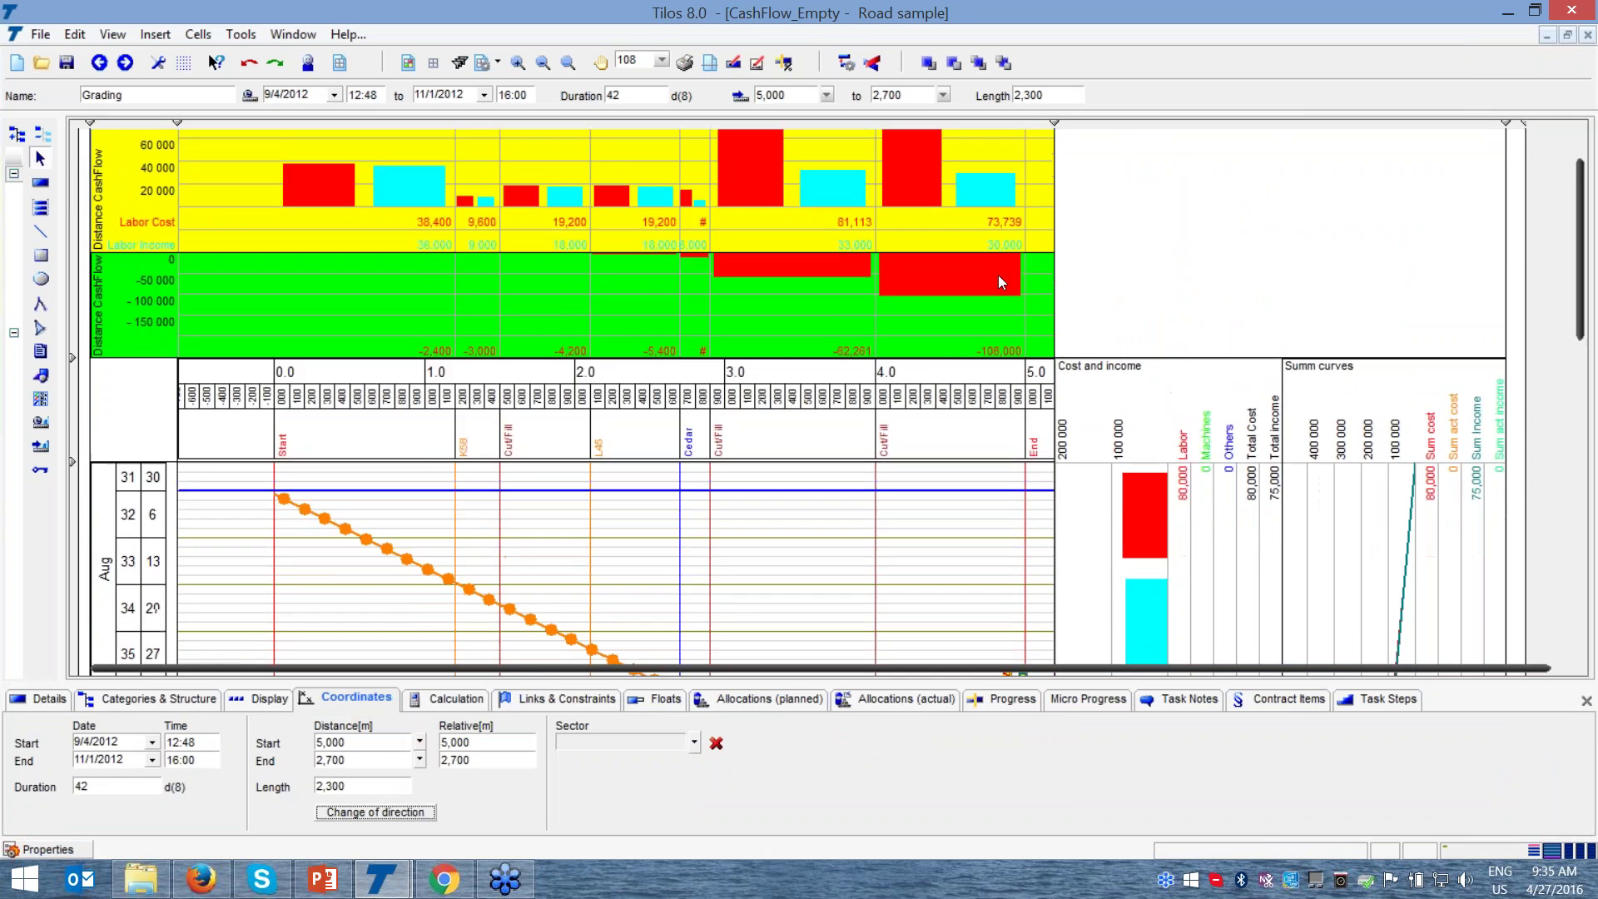
scroll(997, 275, "up", 1)
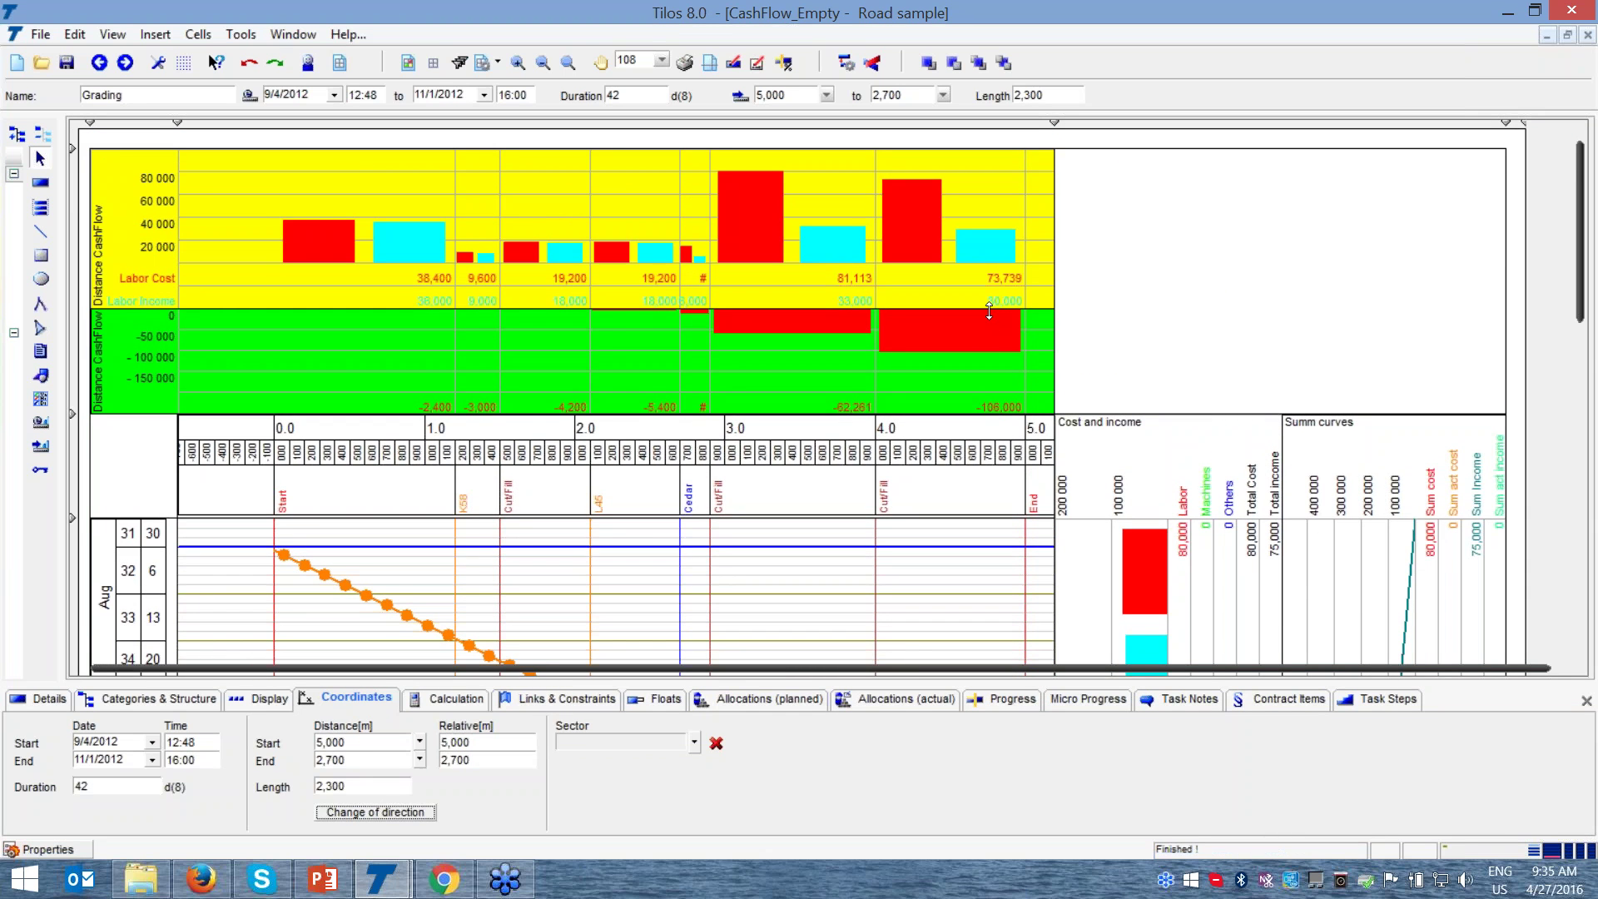
scroll(1581, 318, "down", 4)
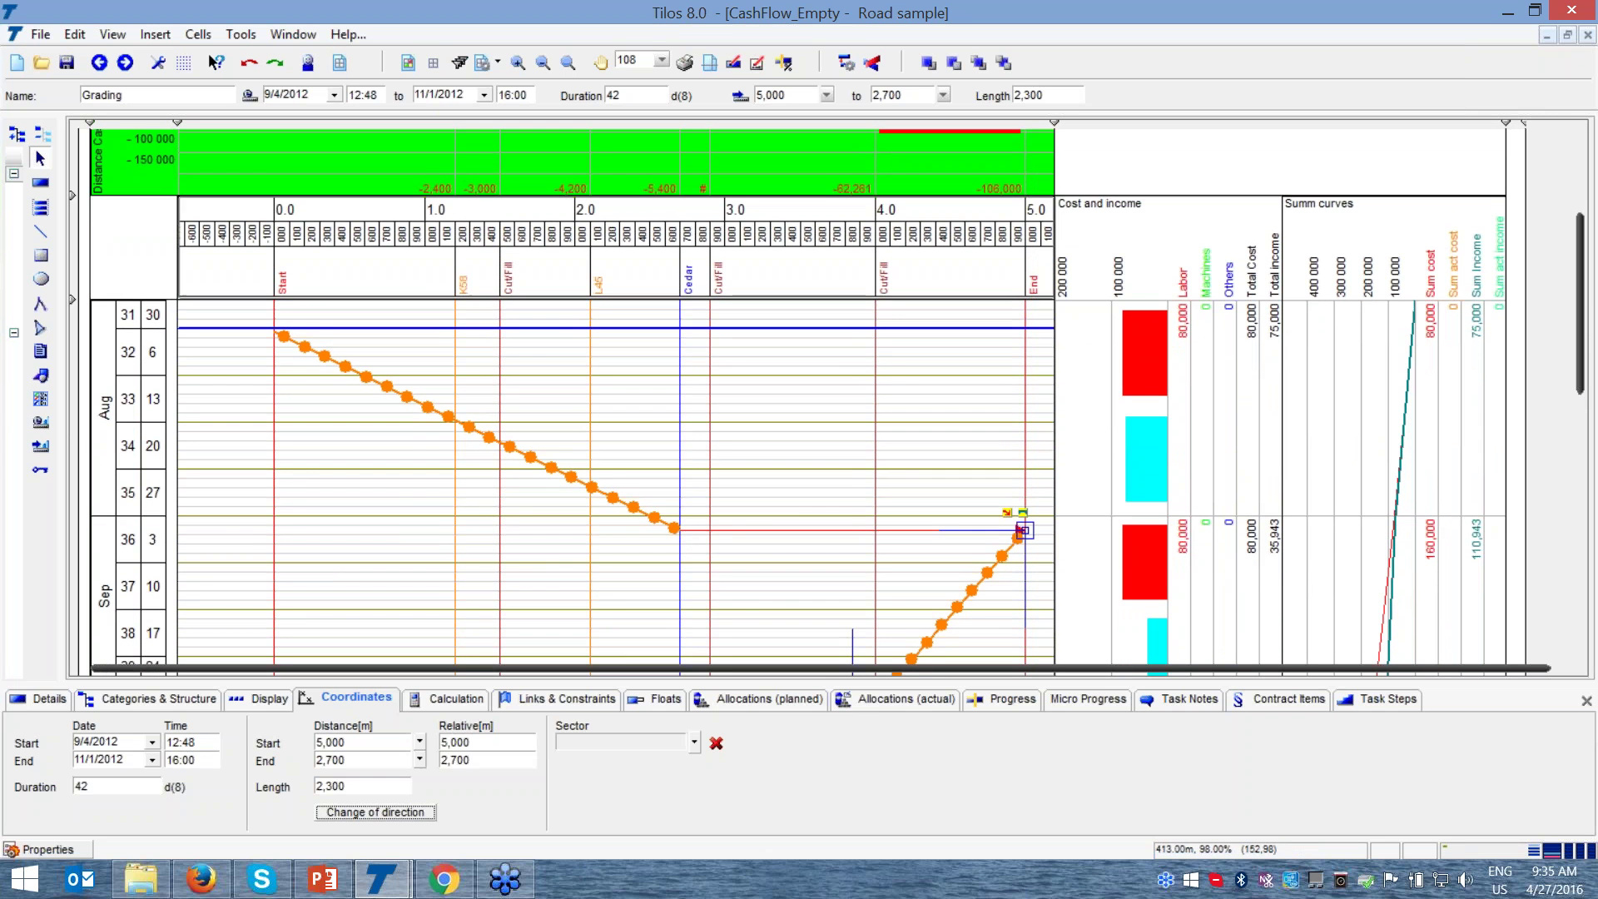
- Set the link between the two Grading sections to calculate its lag by Equipment mobilisation with a fixed speed of 10 m/h
left_click(262, 335)
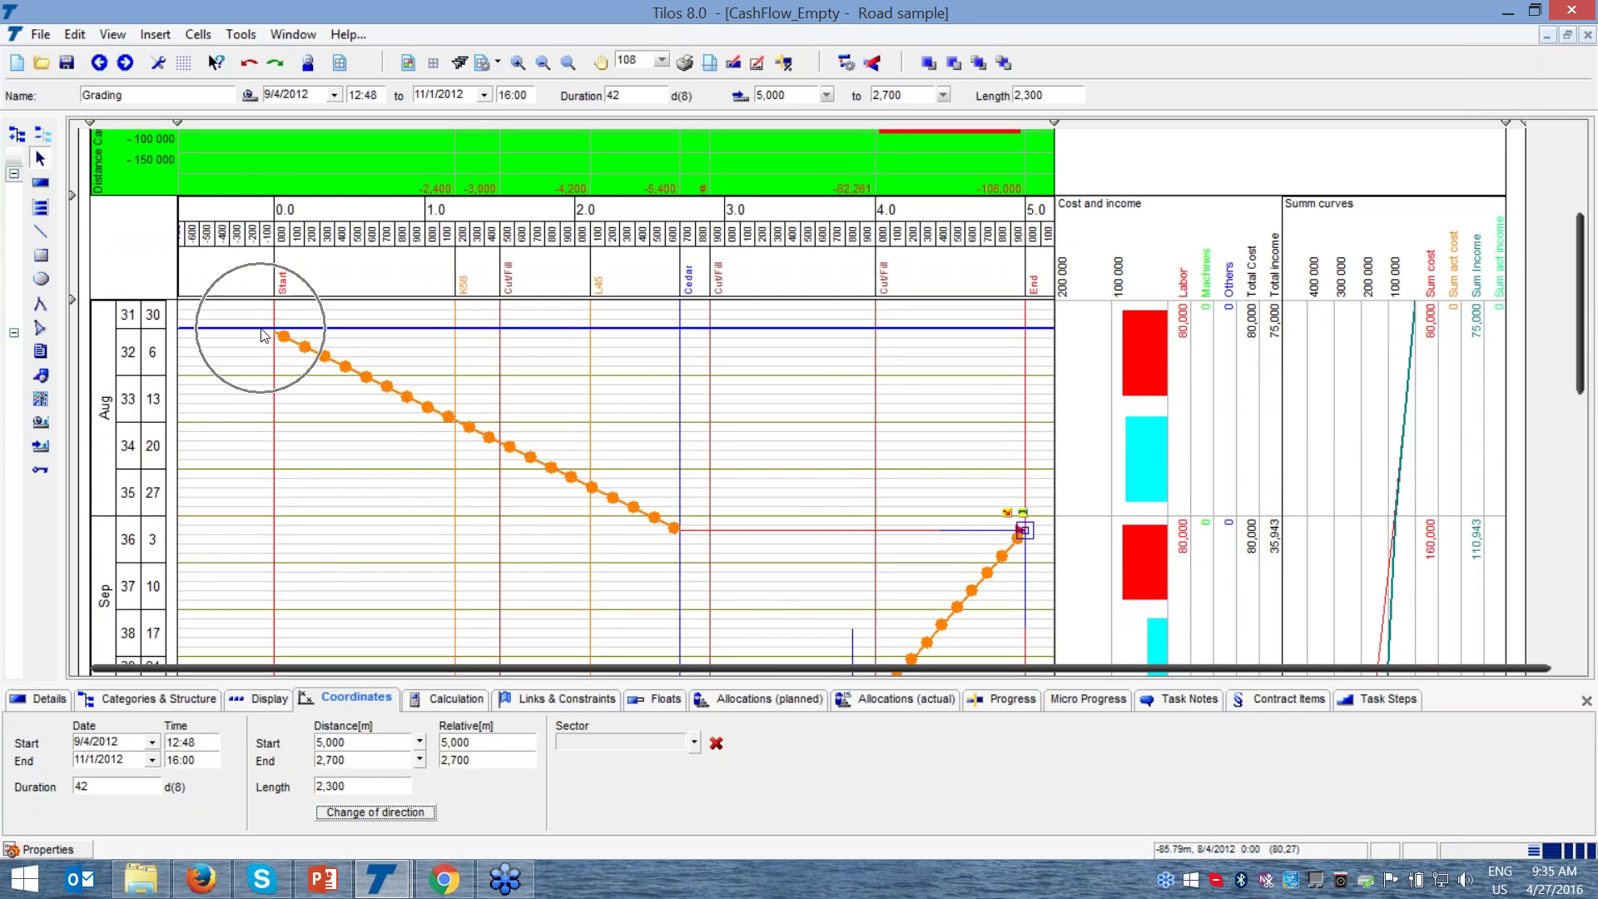
left_click(668, 521)
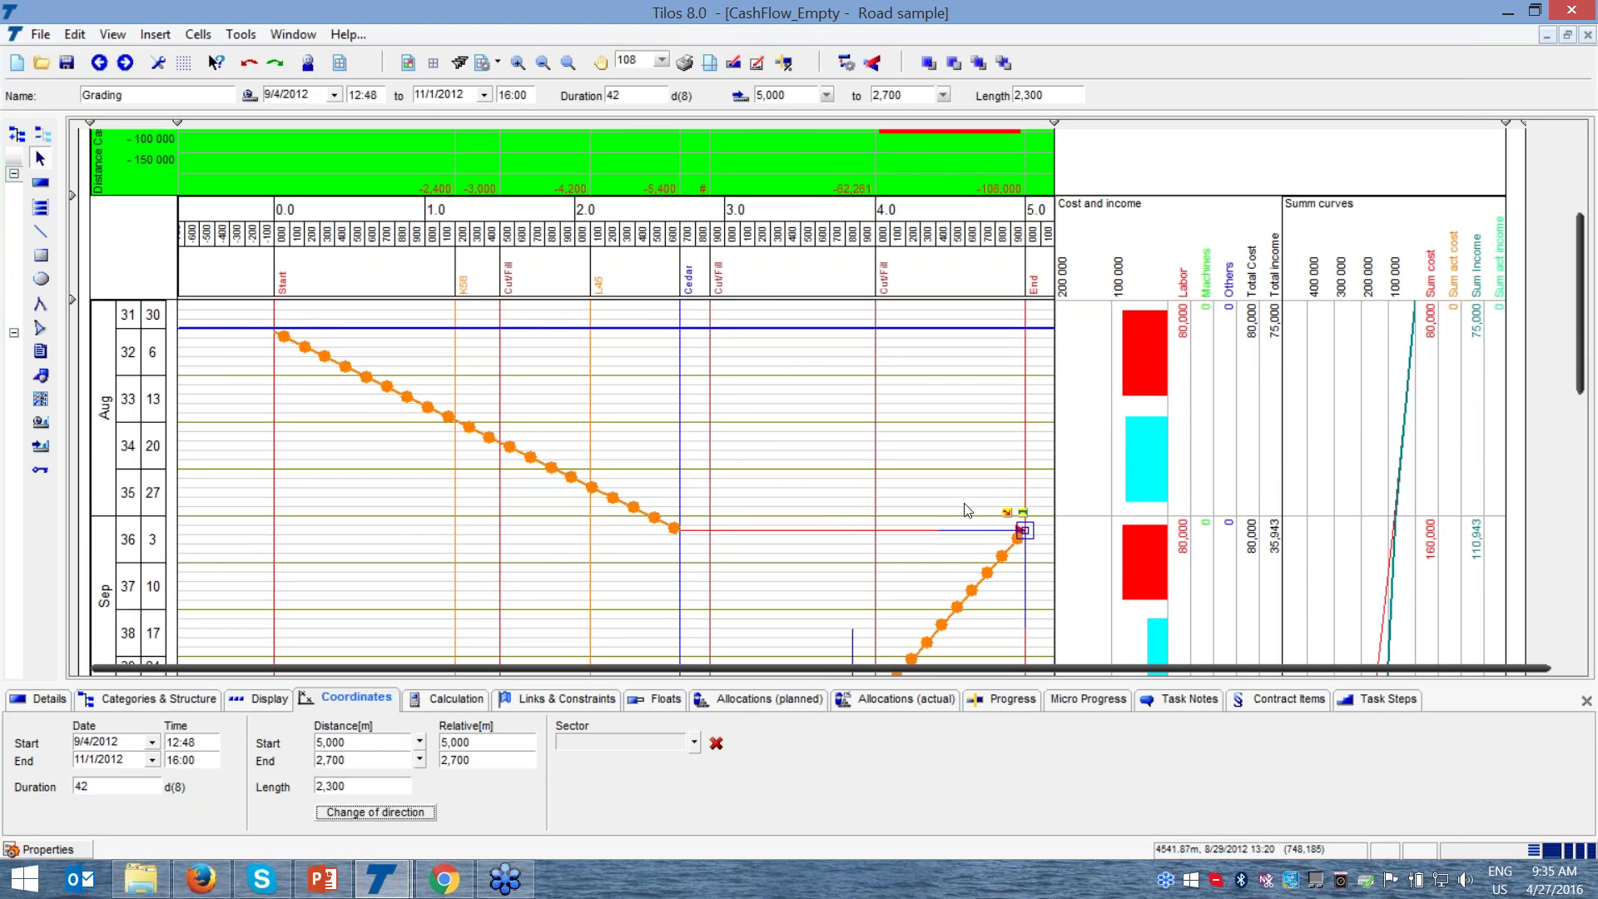
left_click(1024, 530)
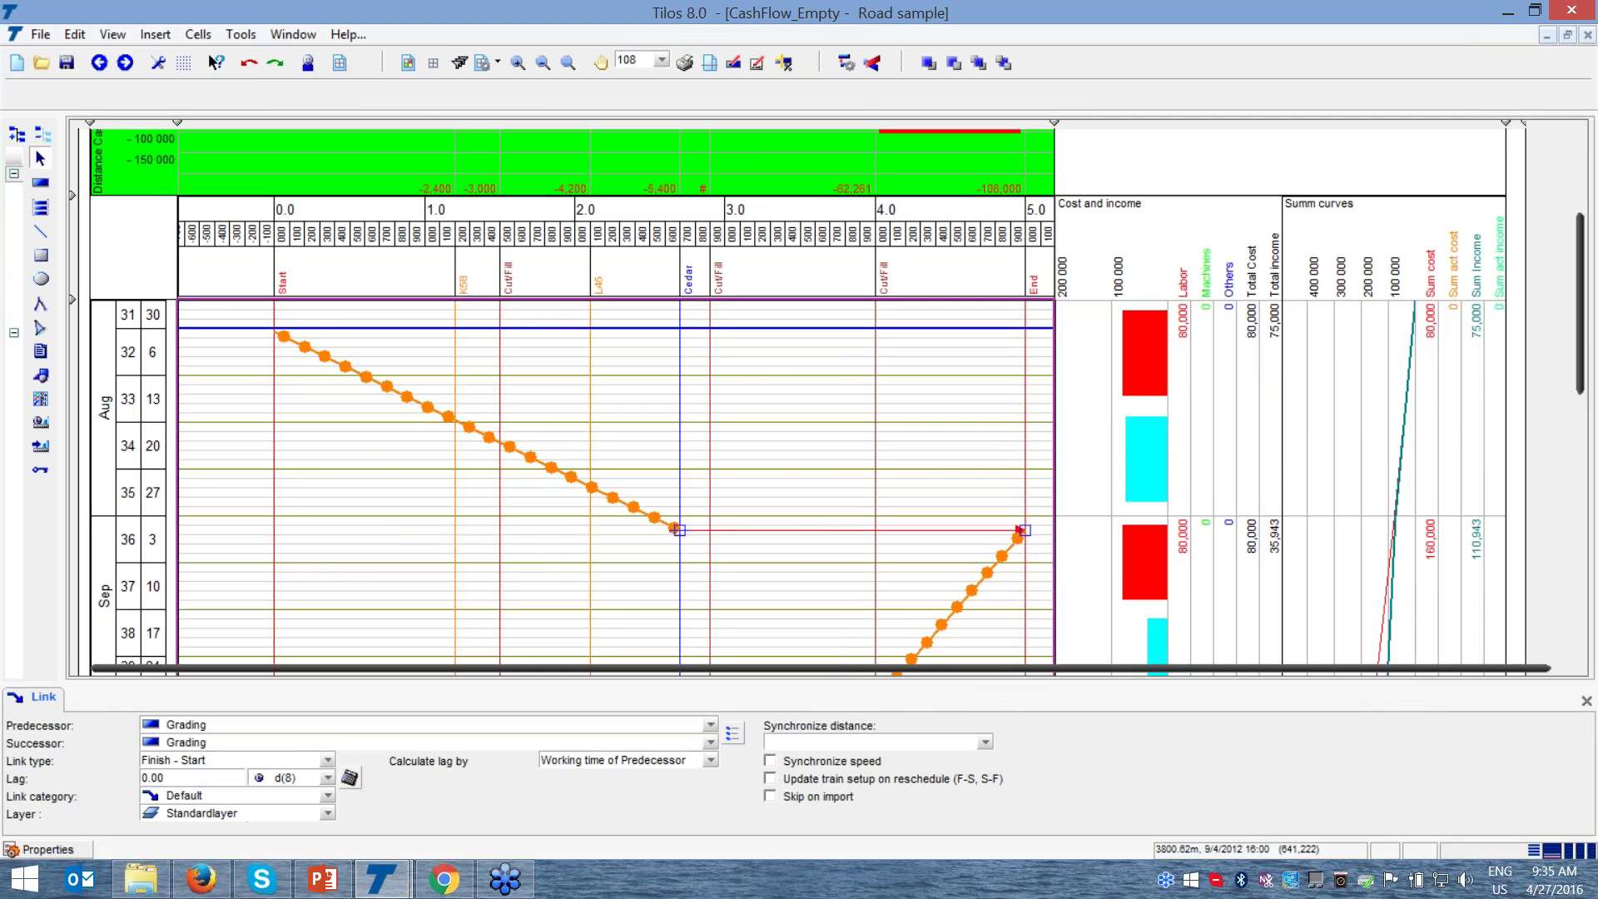
left_click(712, 762)
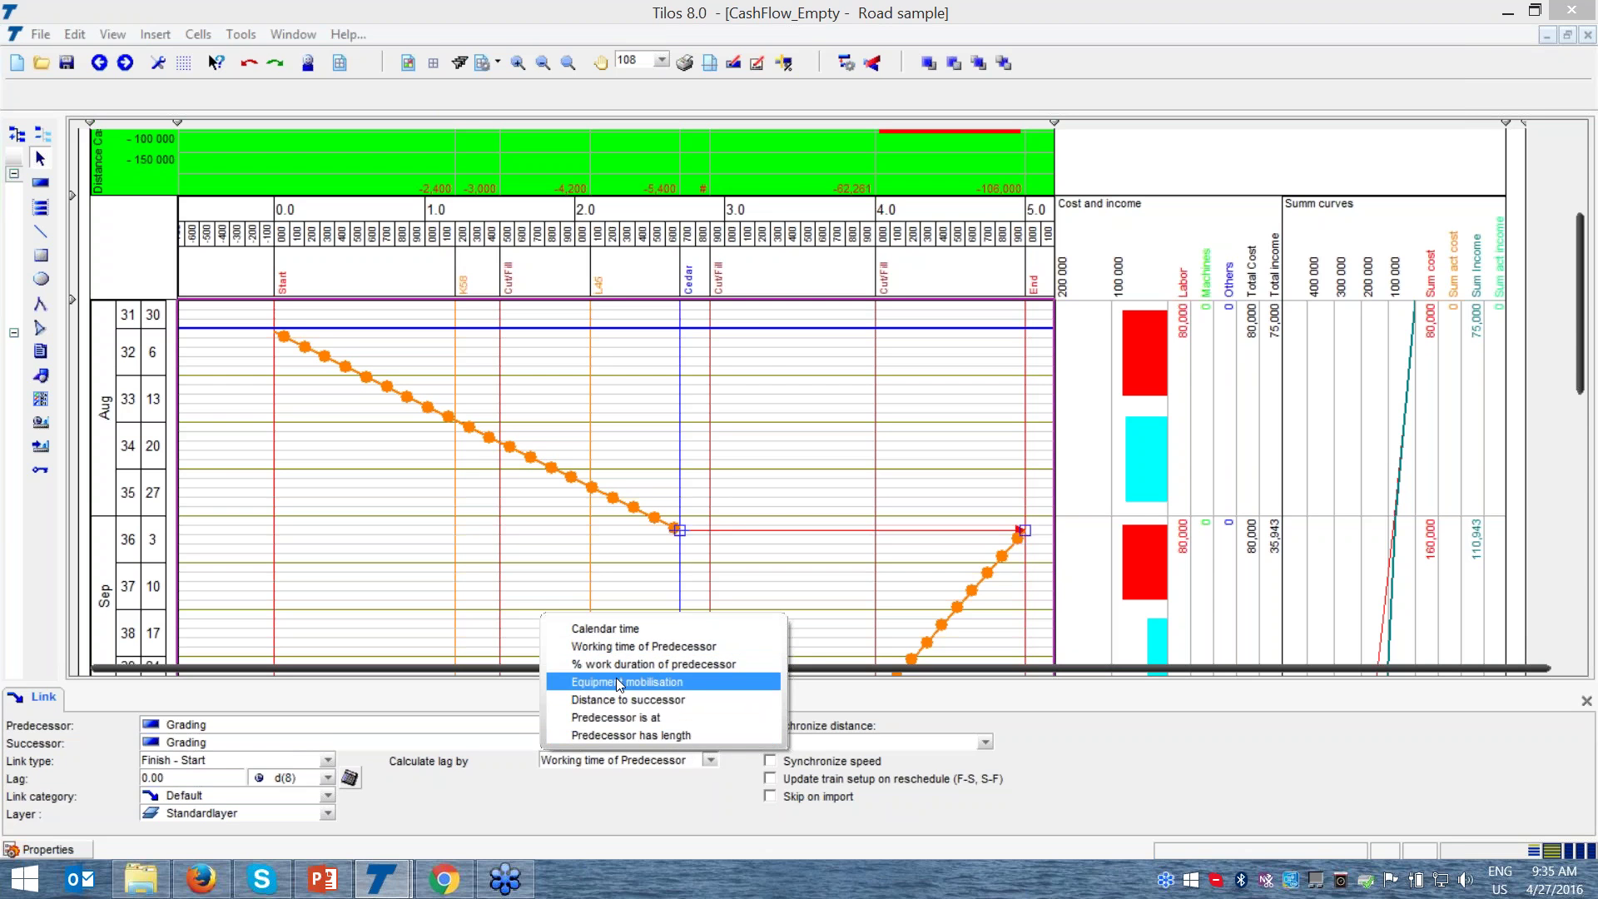
left_click(639, 681)
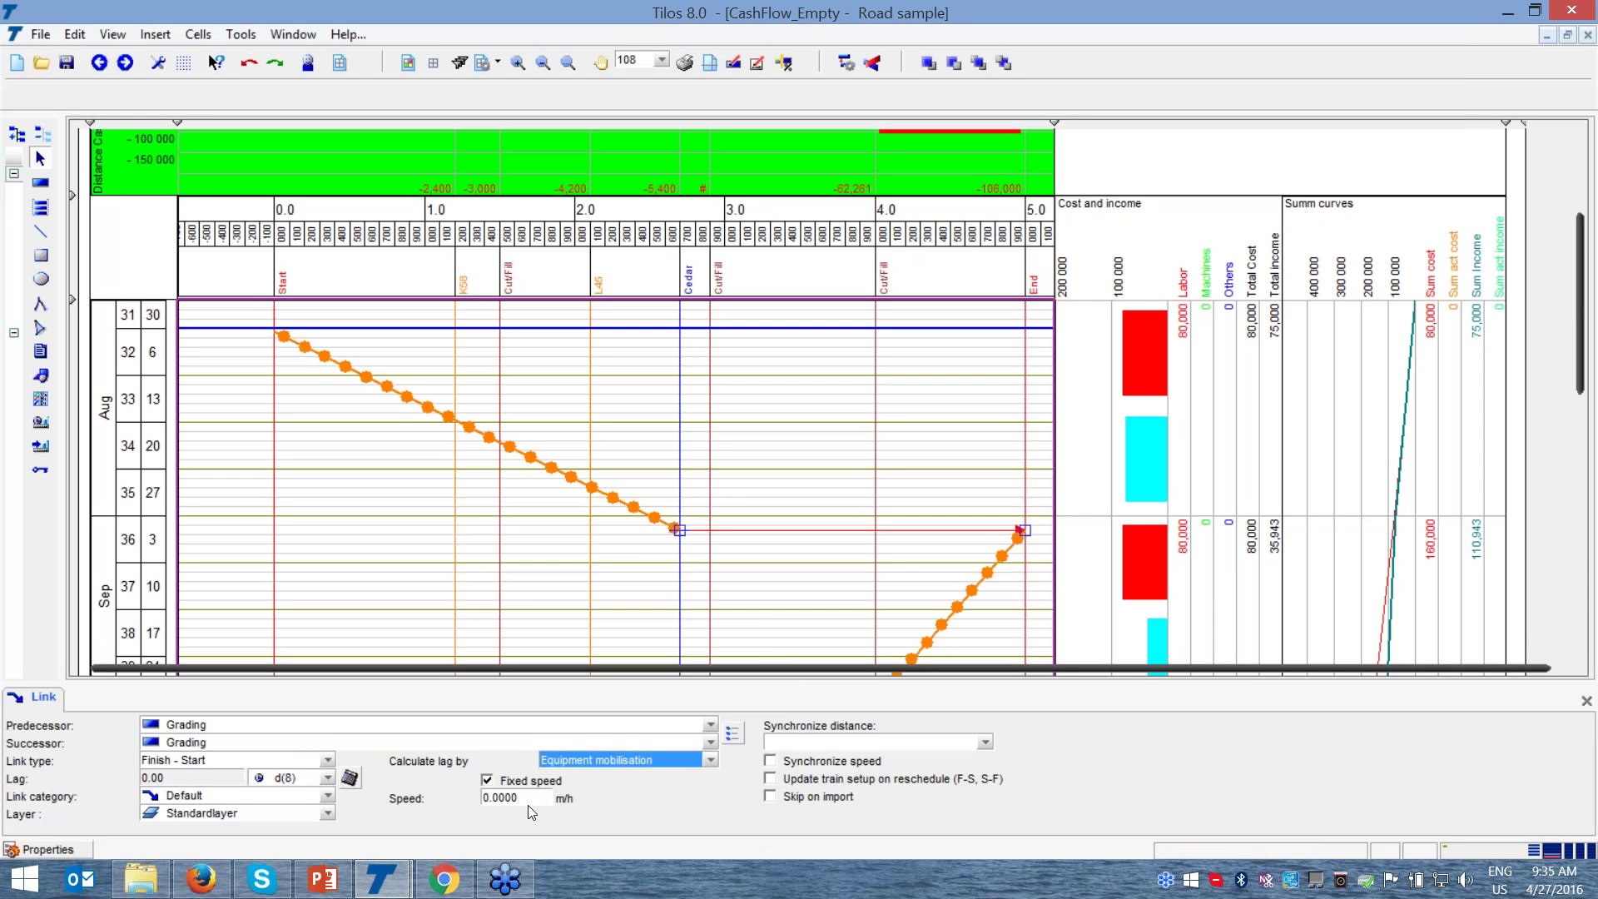
left_click(504, 797)
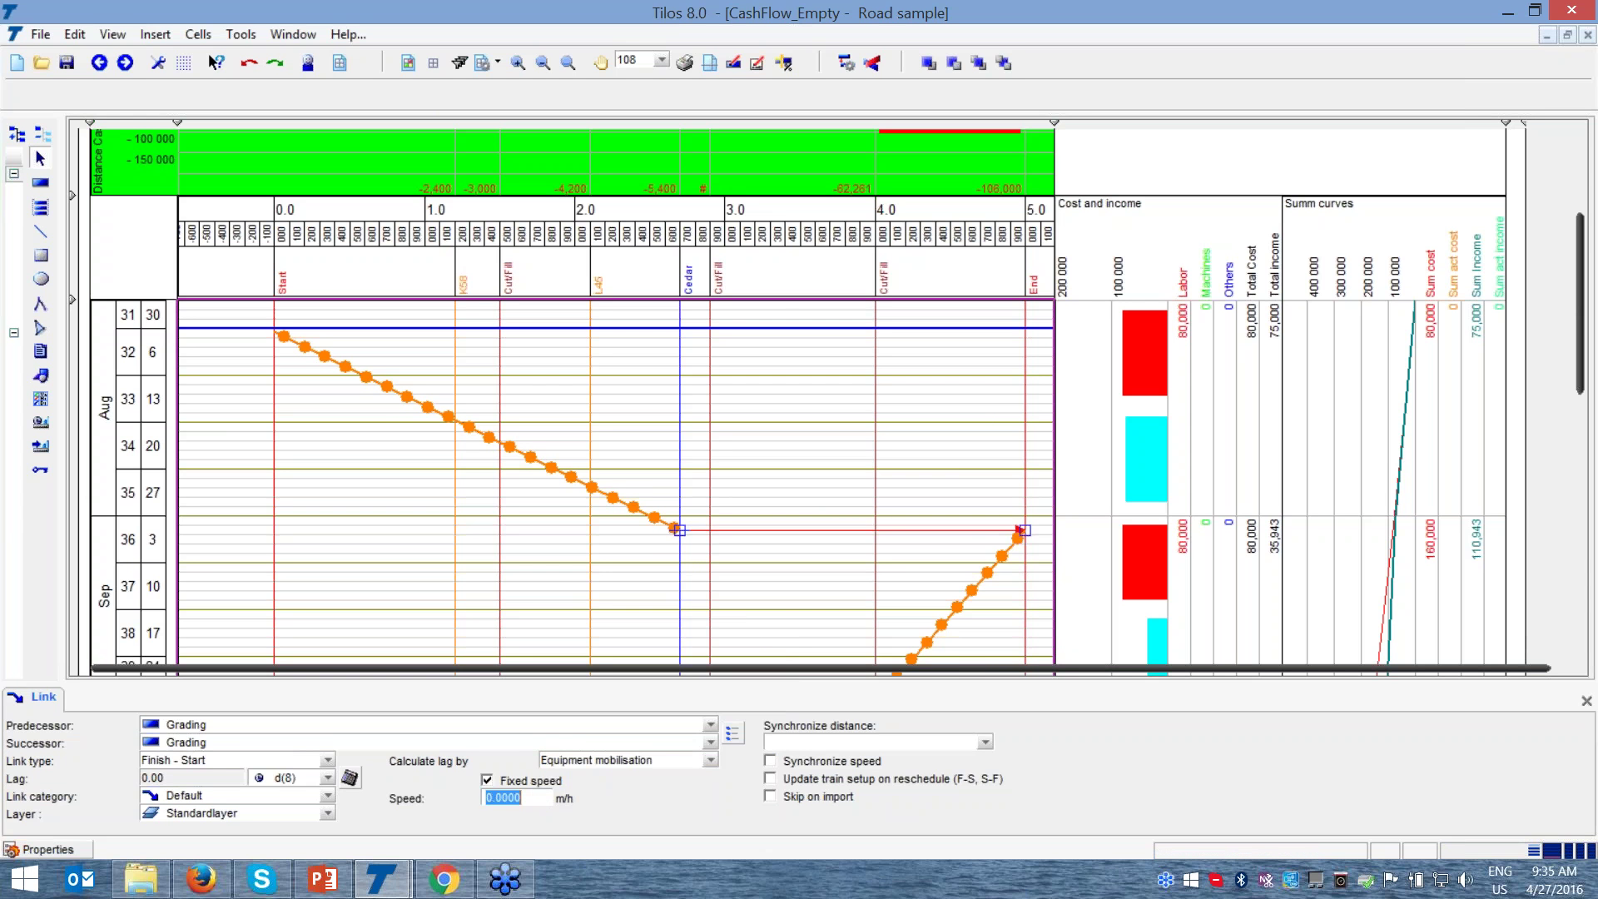
type("10")
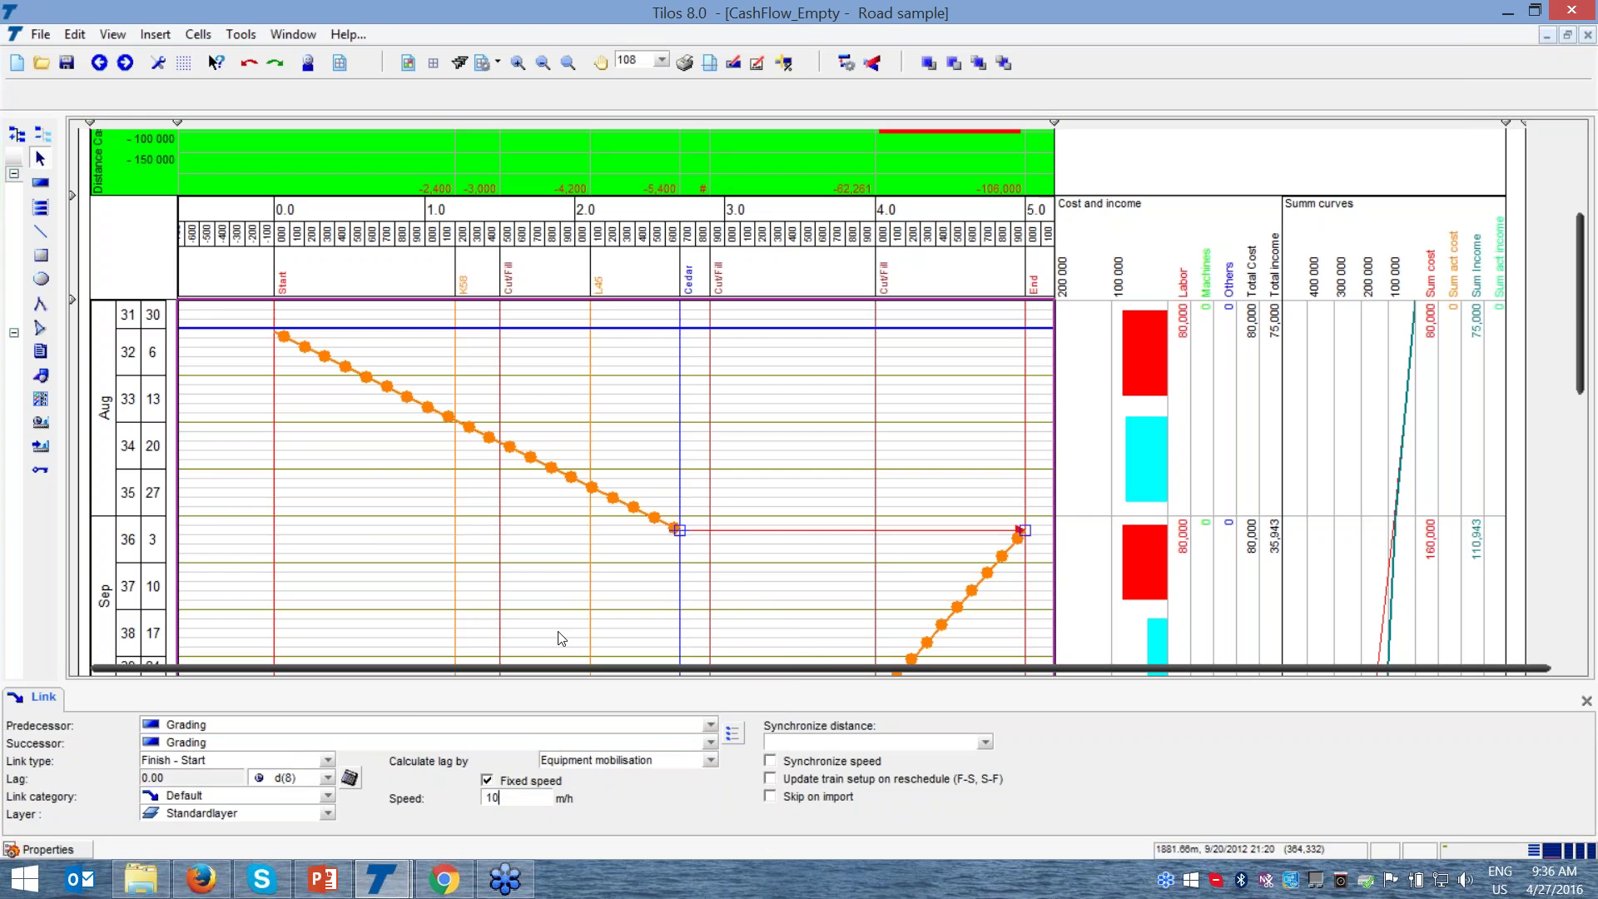
key("Return")
left_click(578, 599)
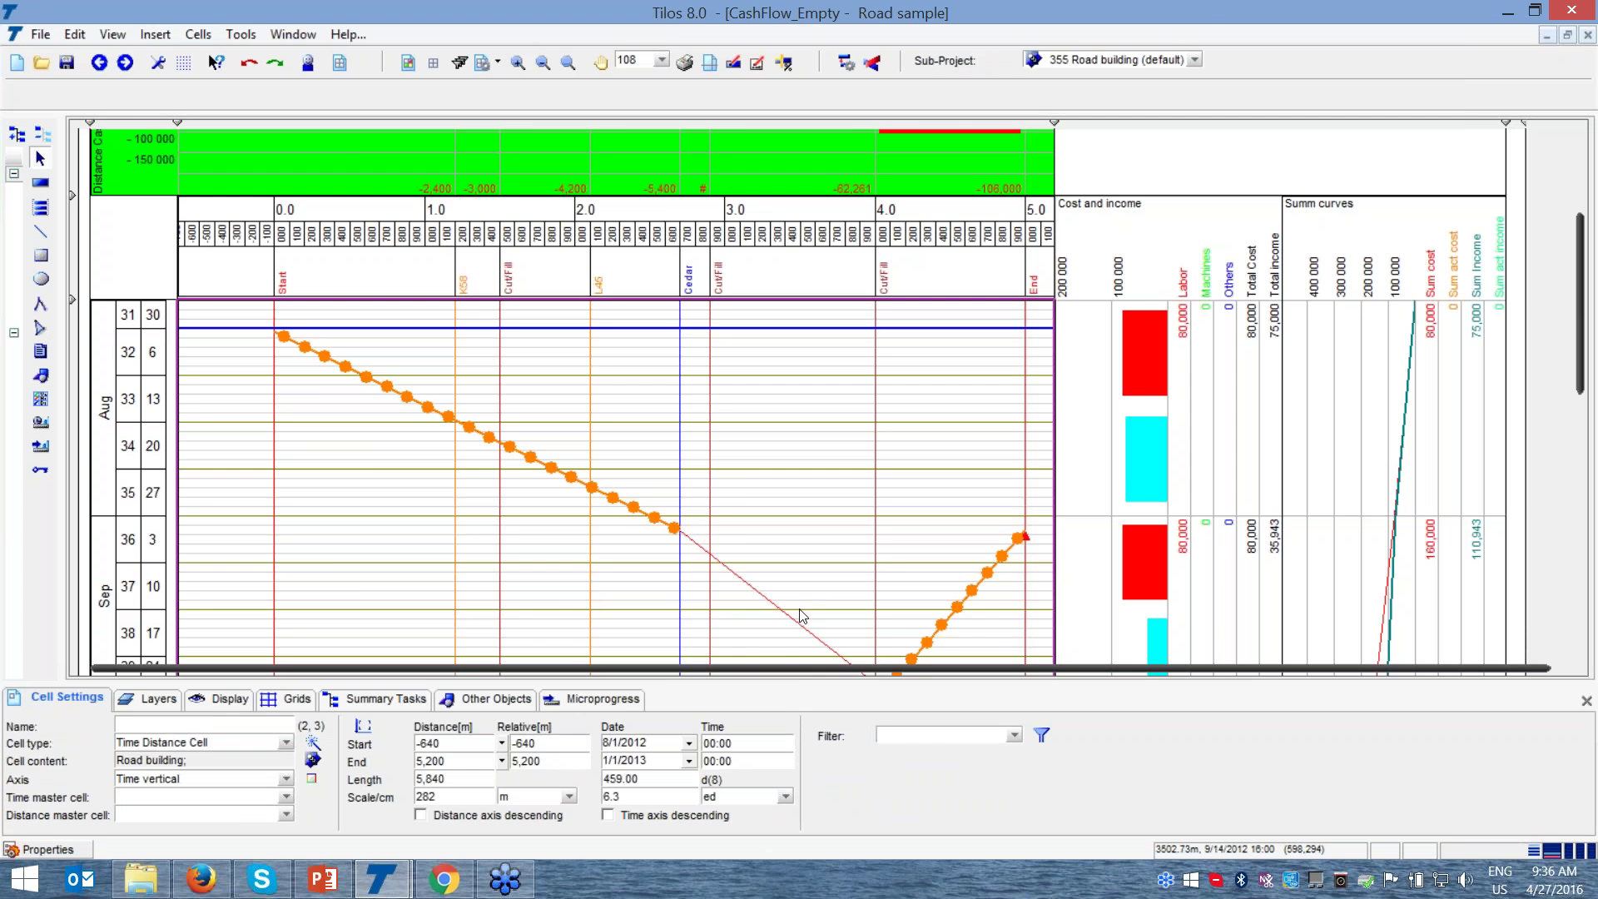
- Set the link's fixed mobilisation speed to 100 m/h, close the properties and review the distance cash flow
left_click(842, 655)
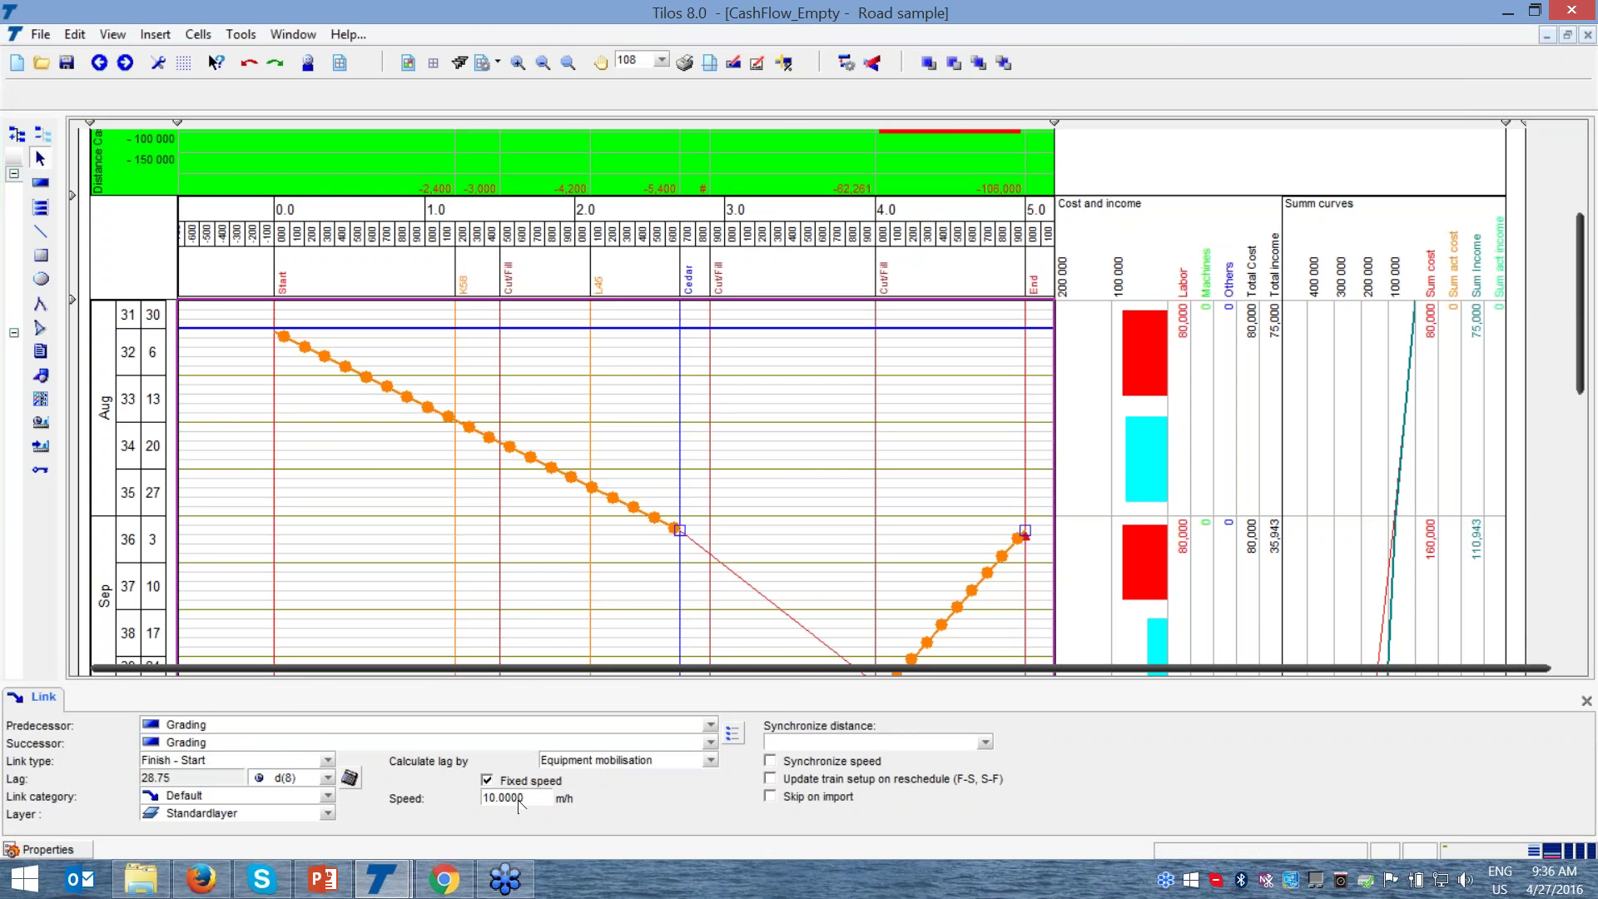
double_click(536, 802)
type("100")
key("Return")
left_click(706, 552)
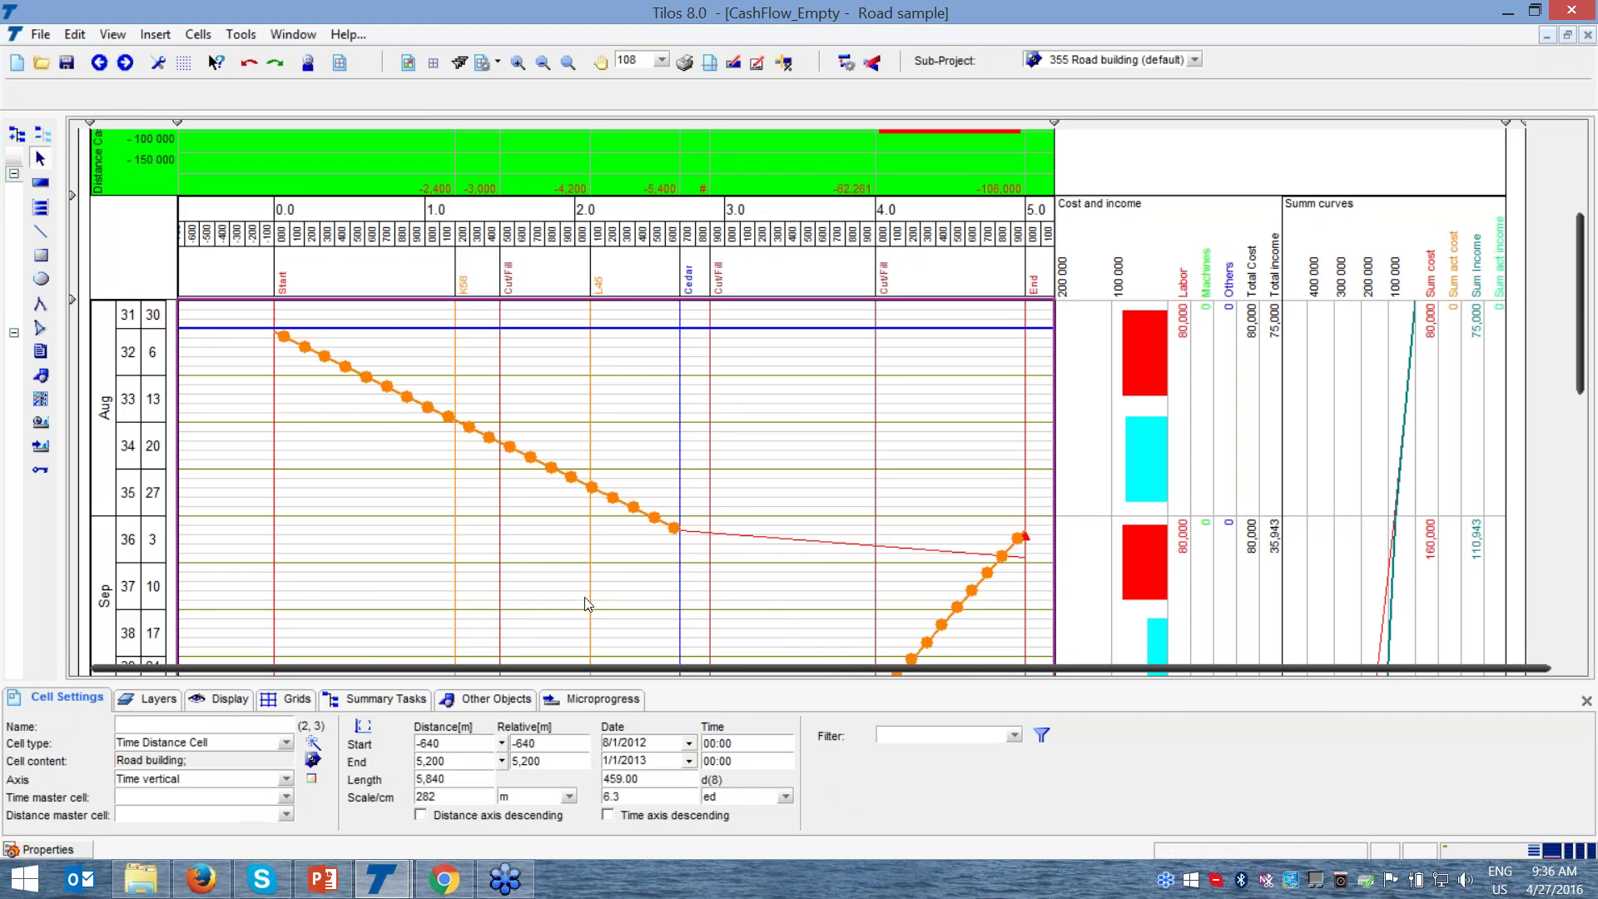
left_click(721, 534)
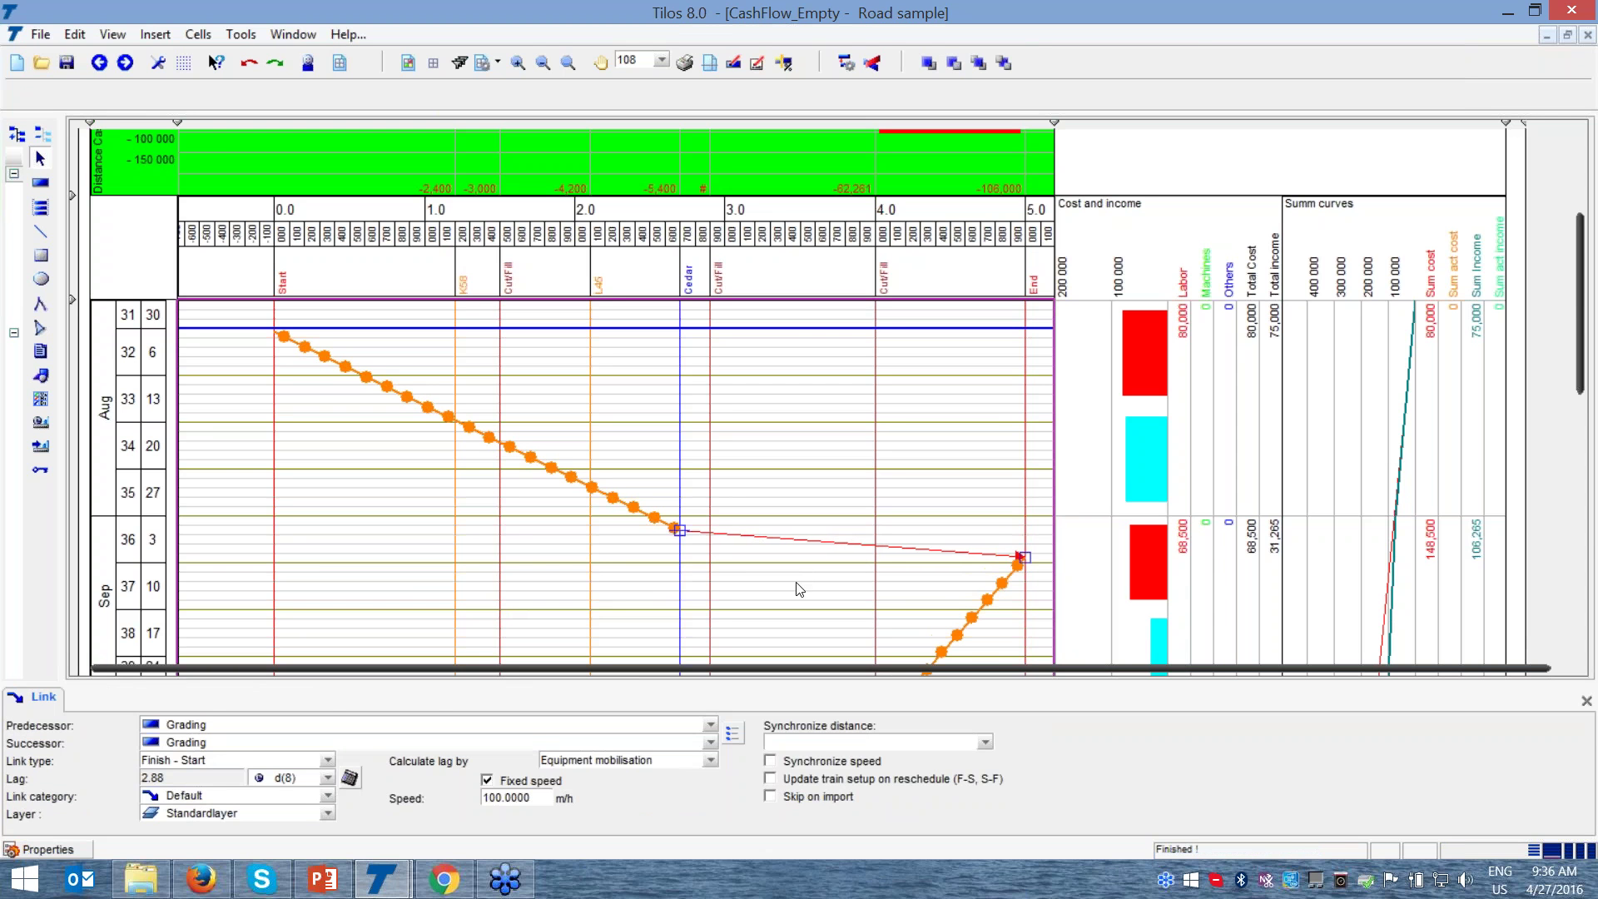
left_click(751, 533)
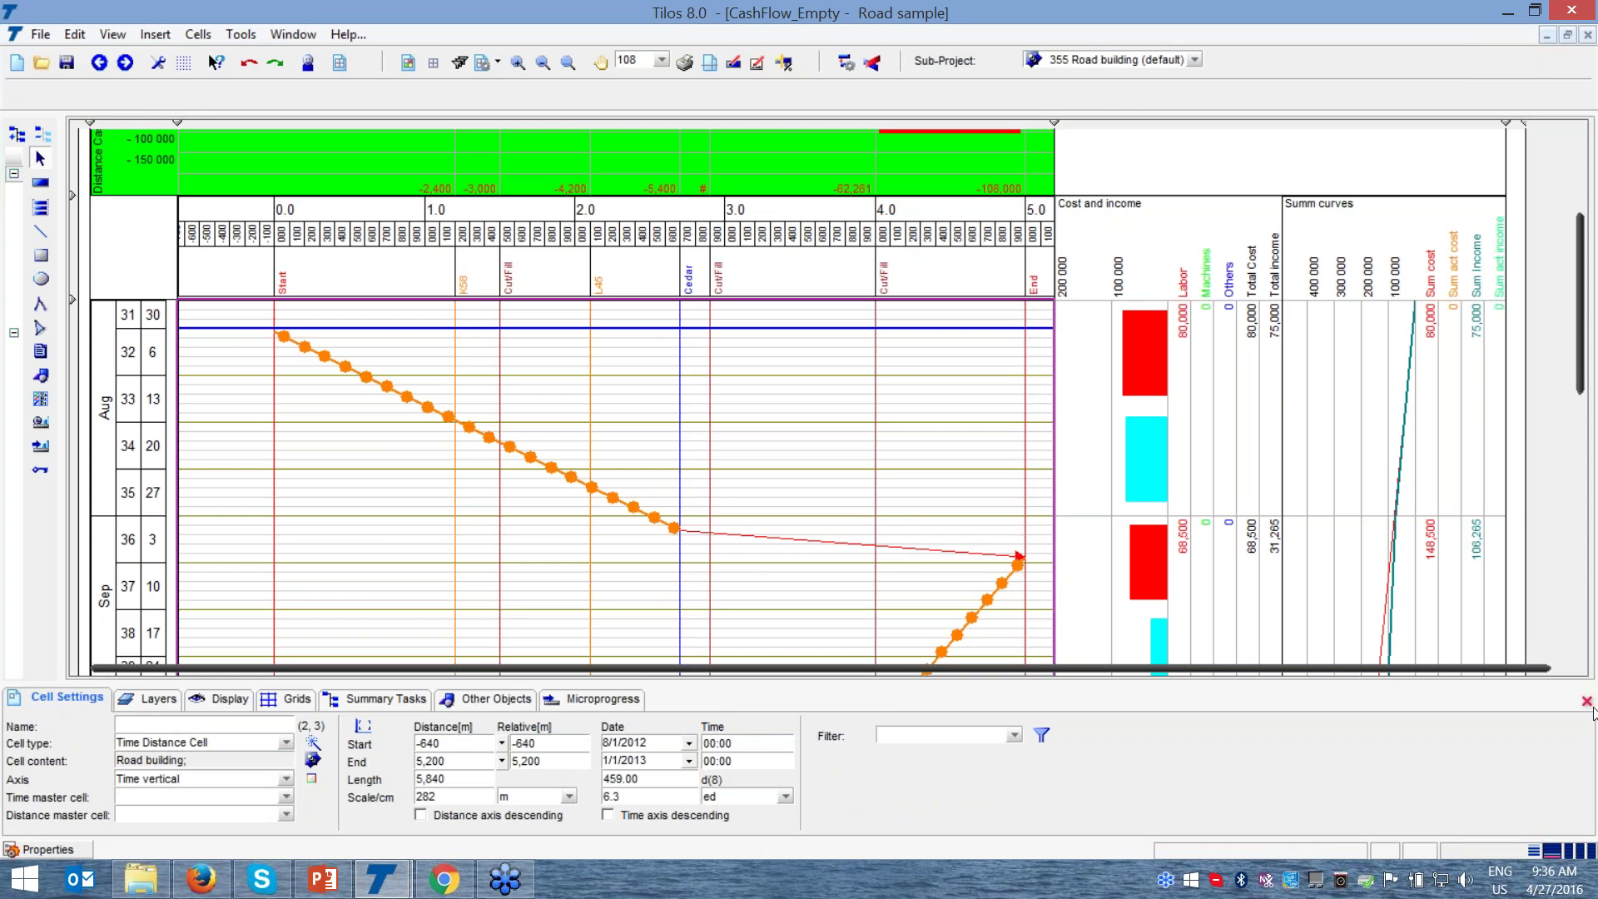
left_click(1588, 704)
left_click_drag(1579, 537, 1596, 413)
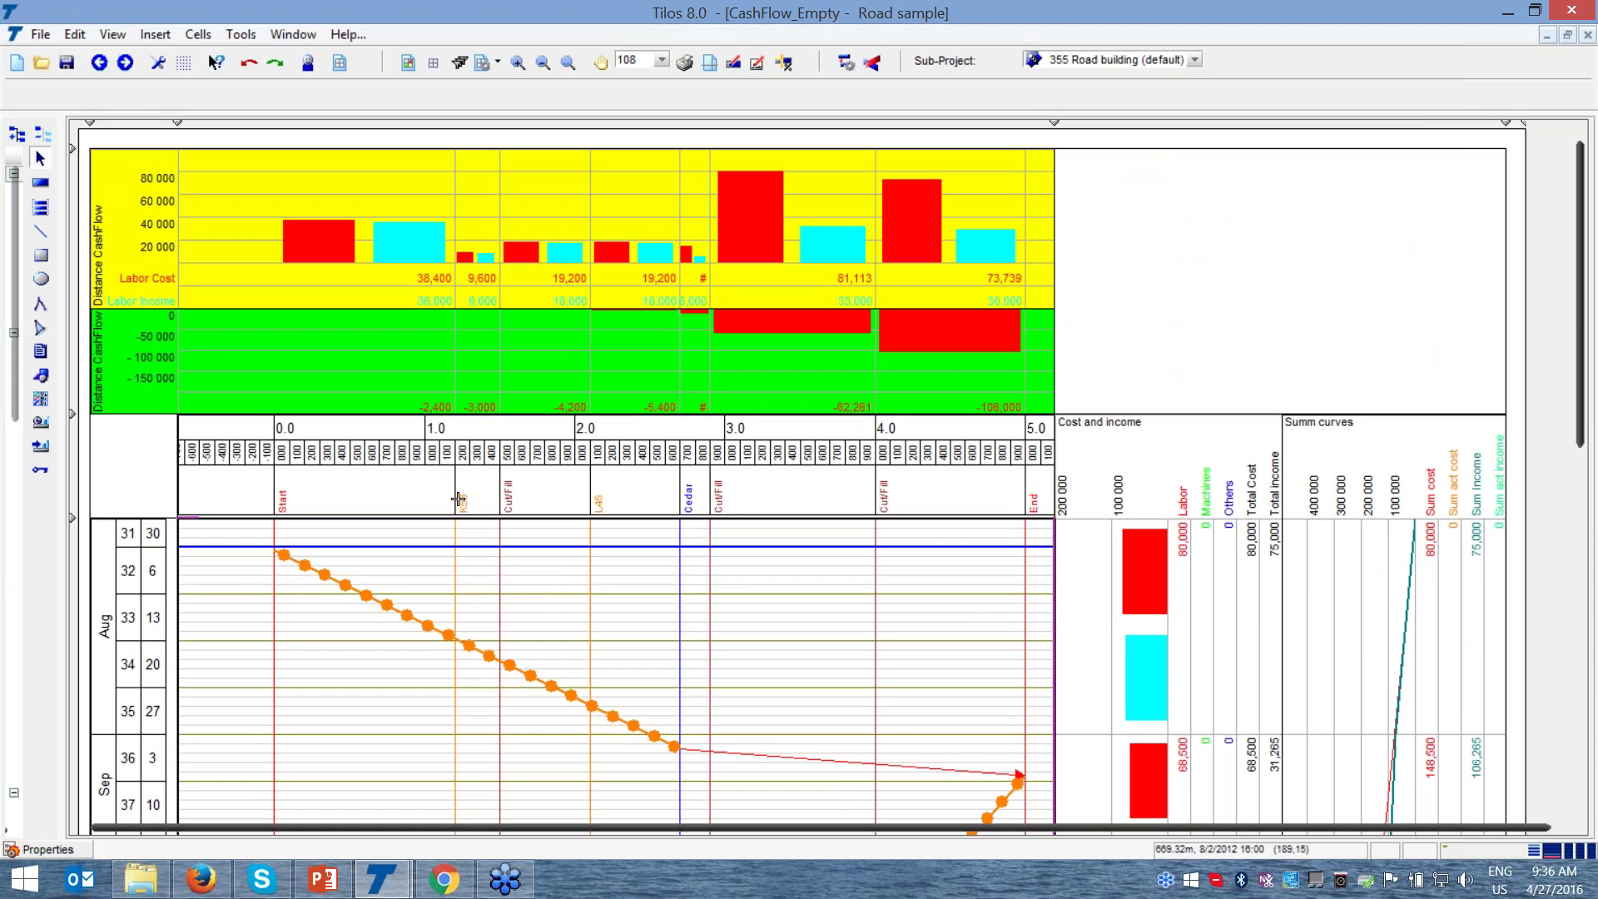
mouse_move(1592, 362)
left_mouse_down()
mouse_move(1594, 430)
mouse_move(1595, 393)
left_mouse_up()
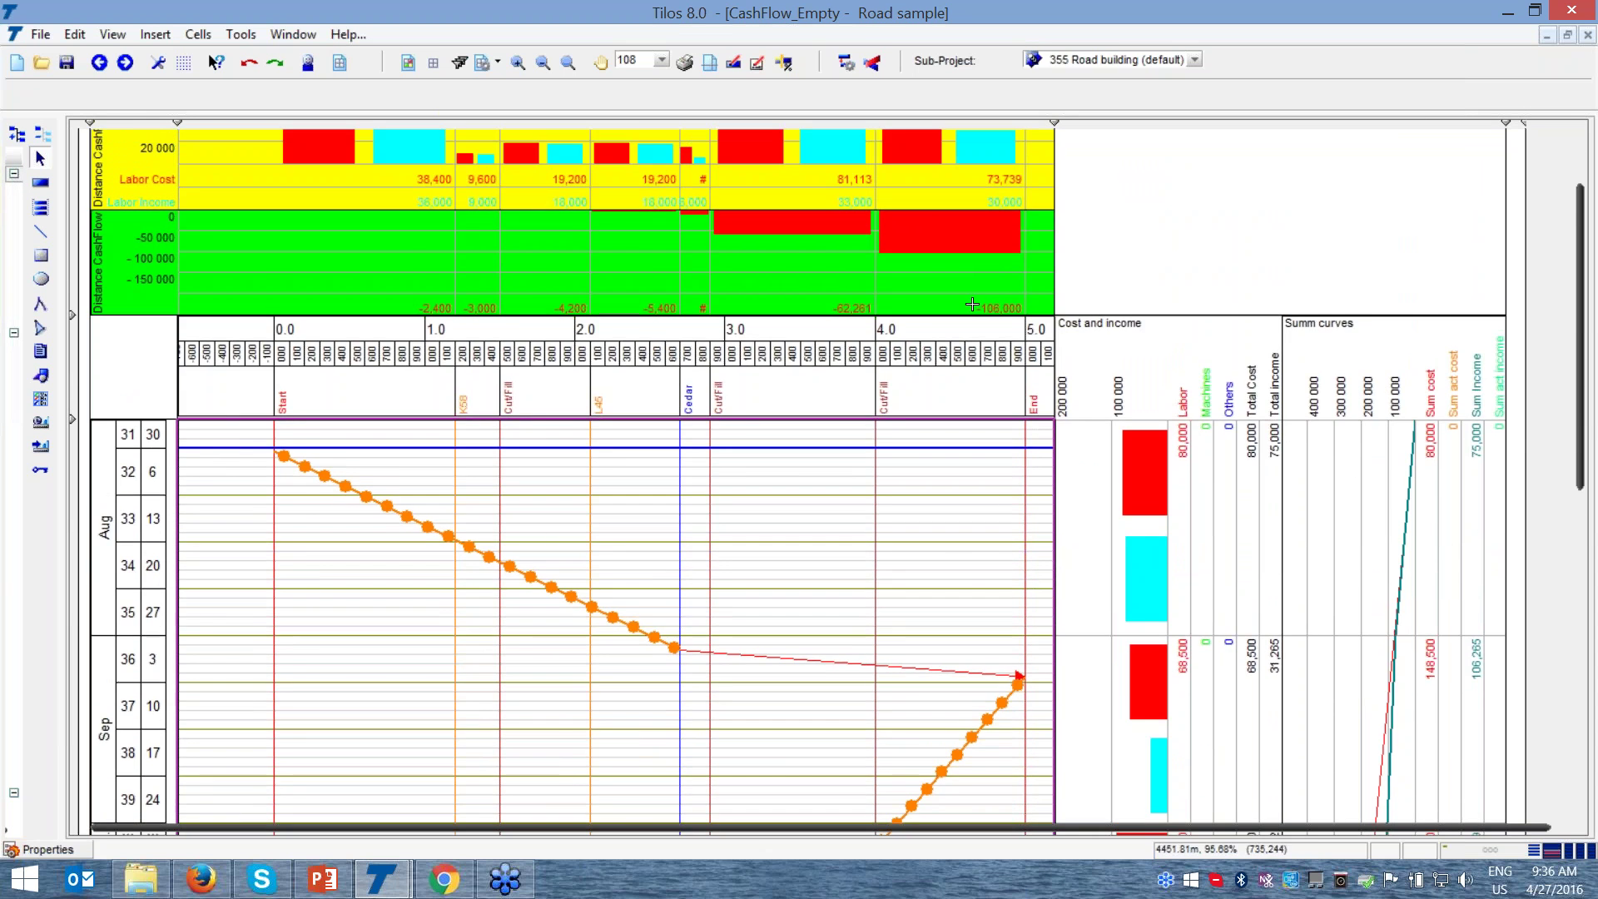
- Set the Grading section beyond Cedar to calculate its Work rate, and close the properties
left_click(961, 747)
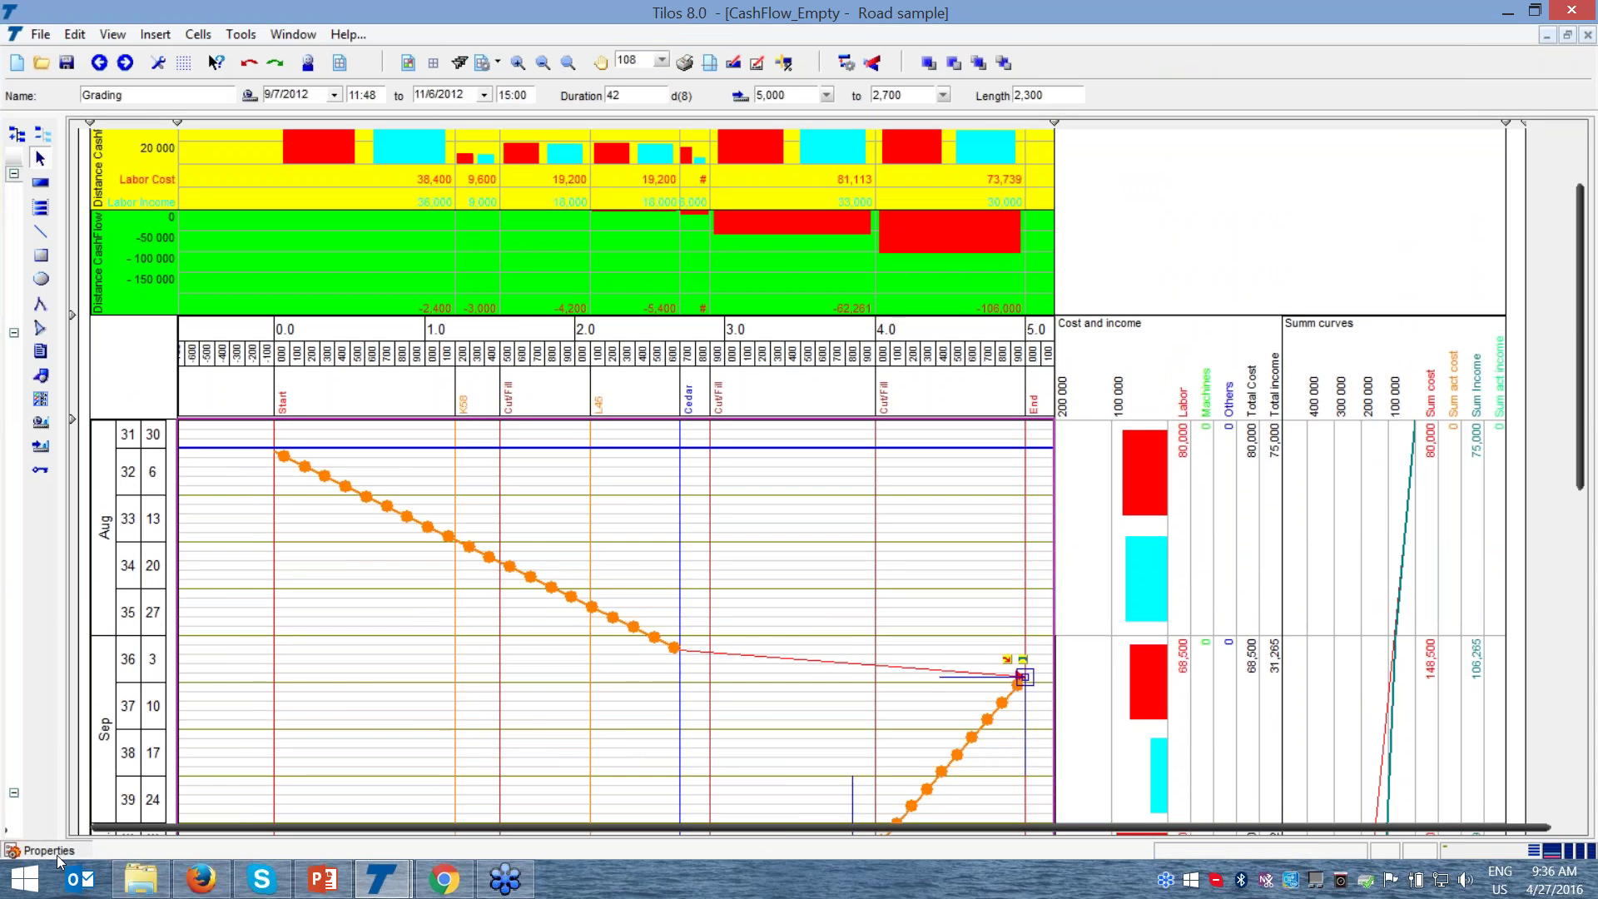
left_click(87, 851)
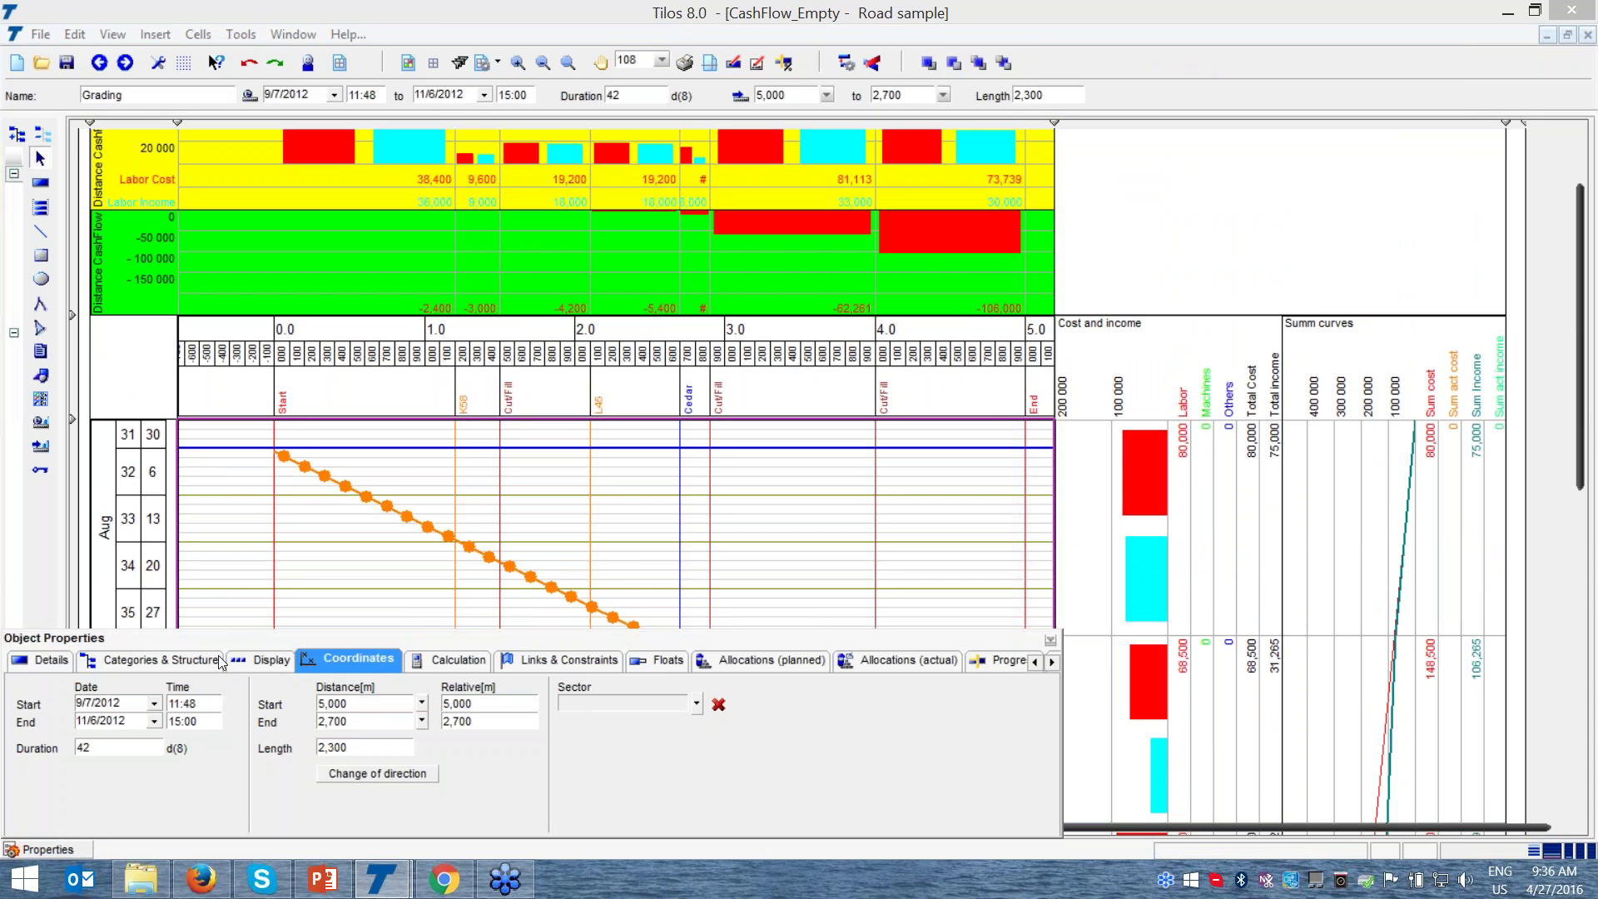
left_click(454, 660)
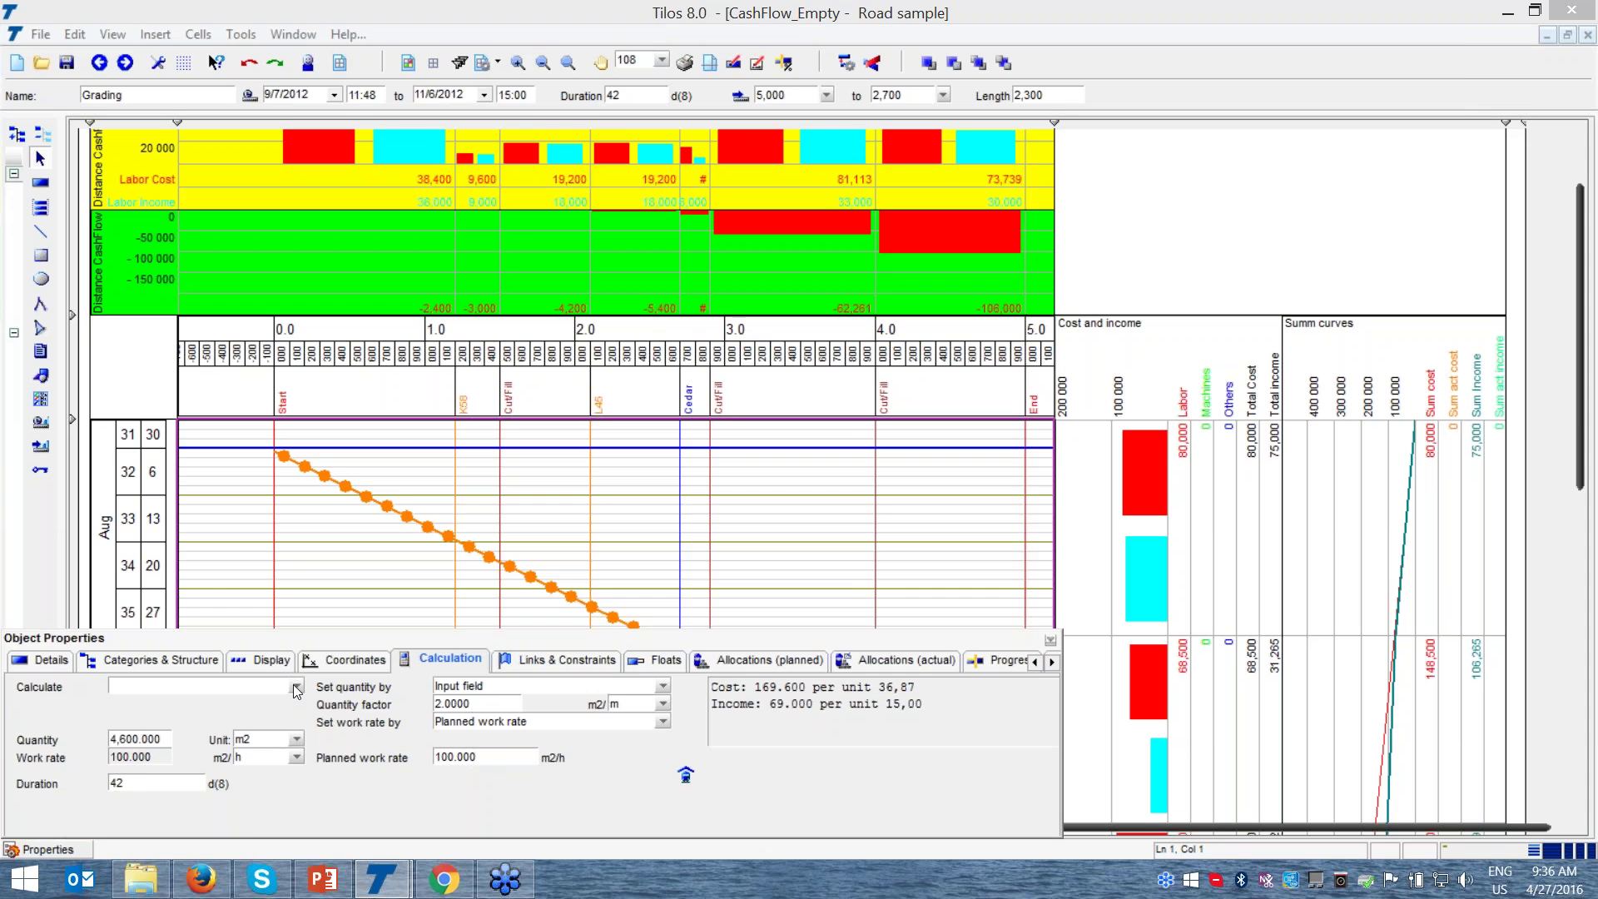
left_click(296, 688)
left_click(252, 746)
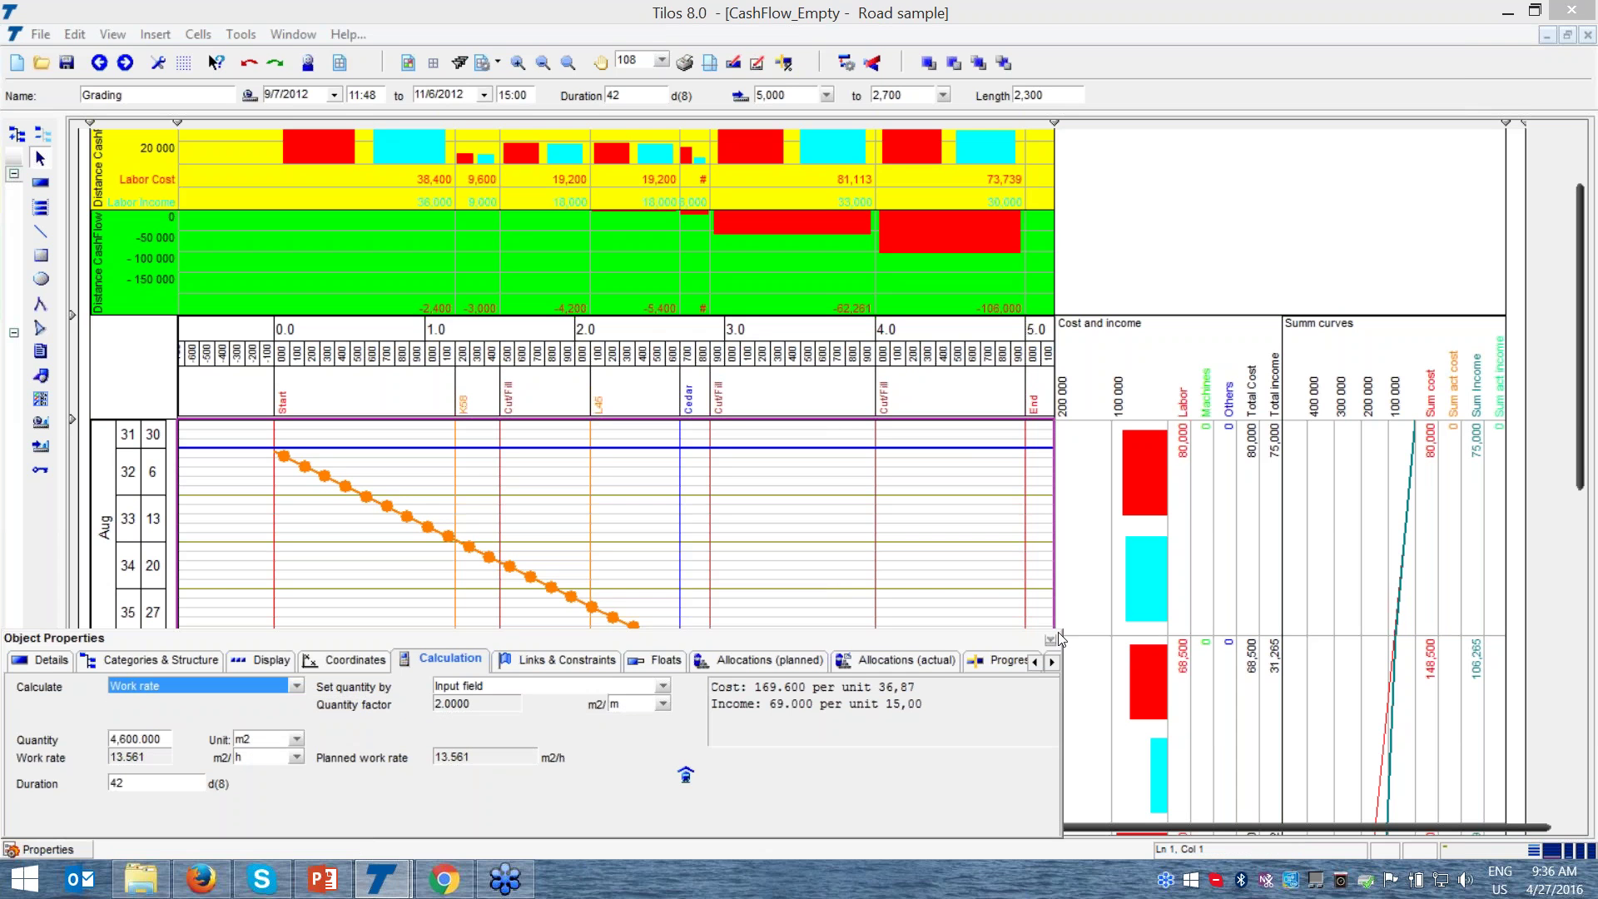
left_click_drag(1055, 639, 1055, 670)
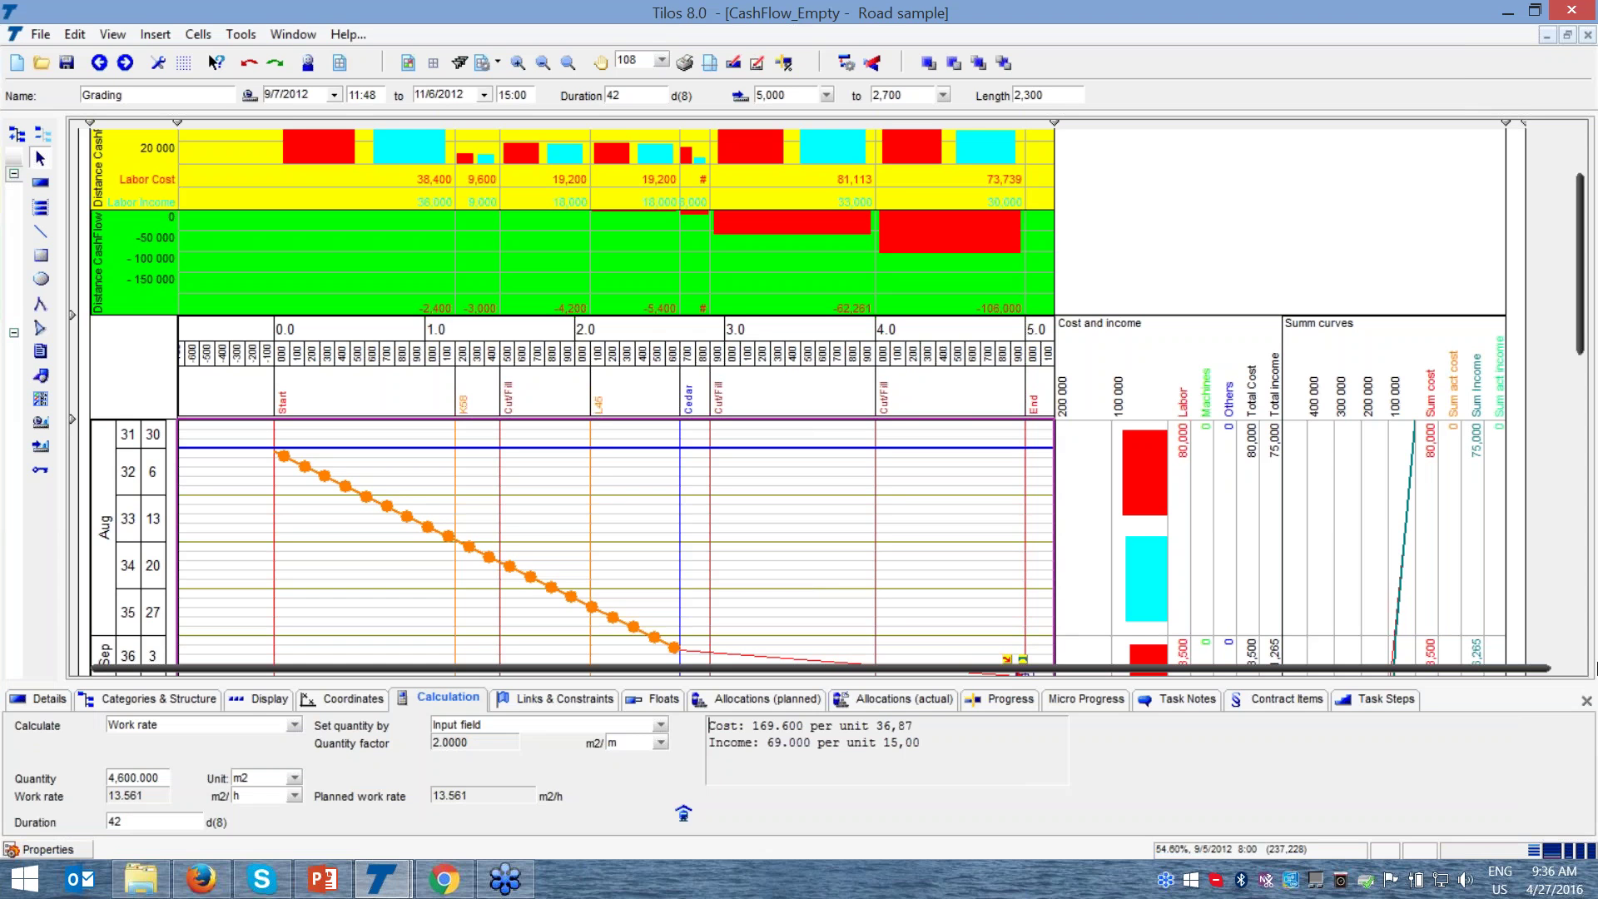
left_click(1588, 701)
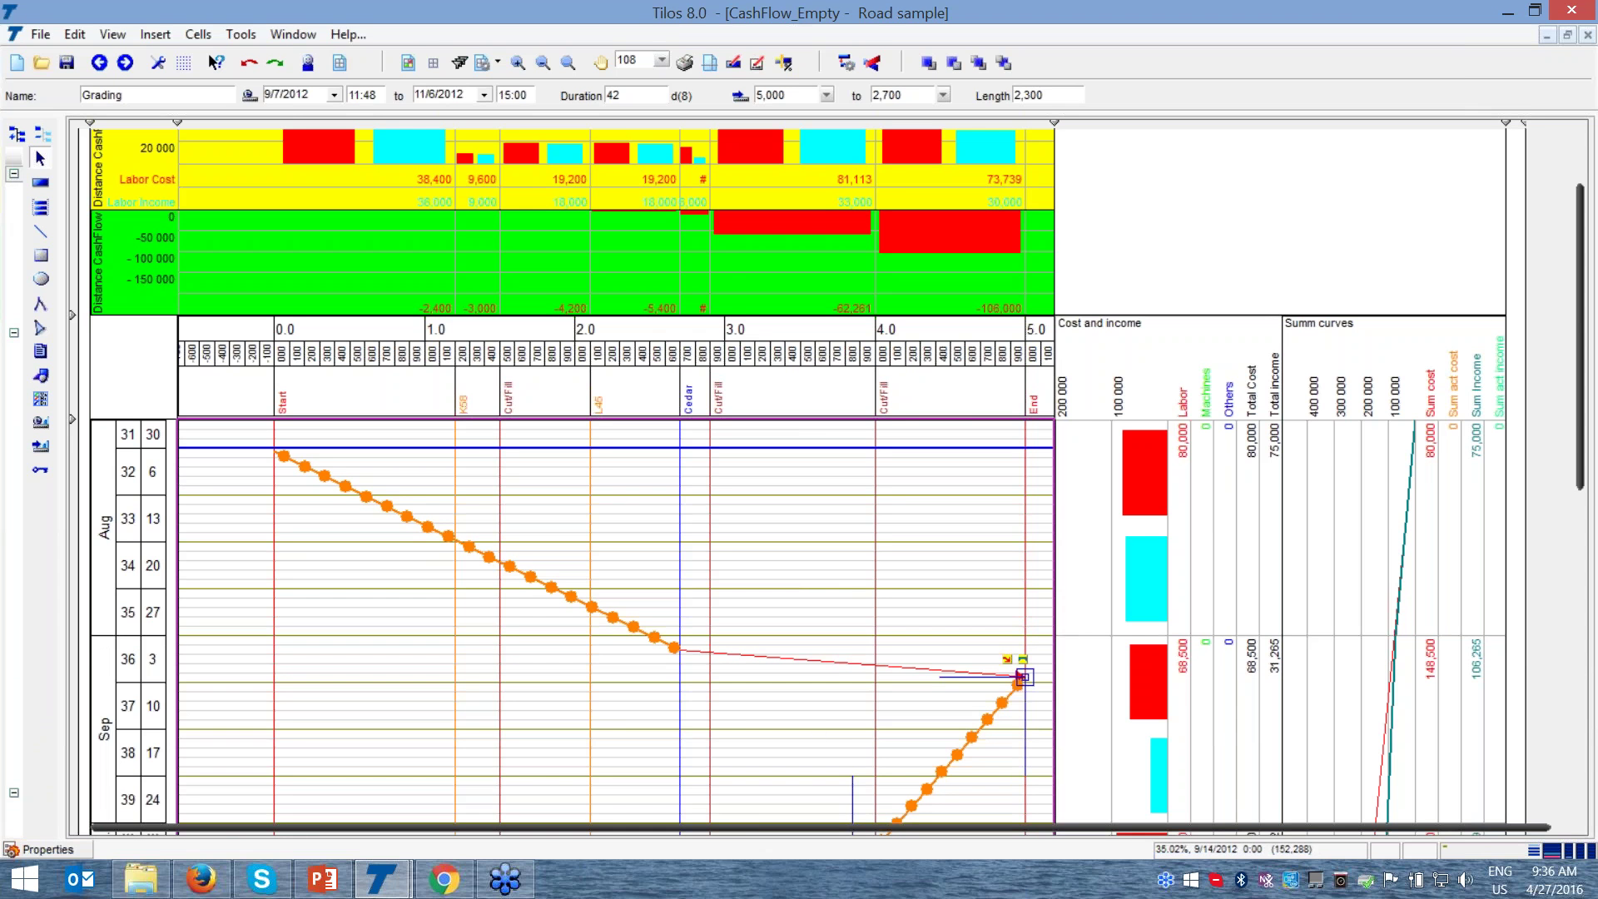
- Shorten the Grading section beyond Cedar to about 31 days, finishing on 10/19/2012, and check the cash flow along the distance
mouse_move(1583, 432)
left_mouse_down()
mouse_move(1587, 531)
mouse_move(1585, 428)
left_mouse_up()
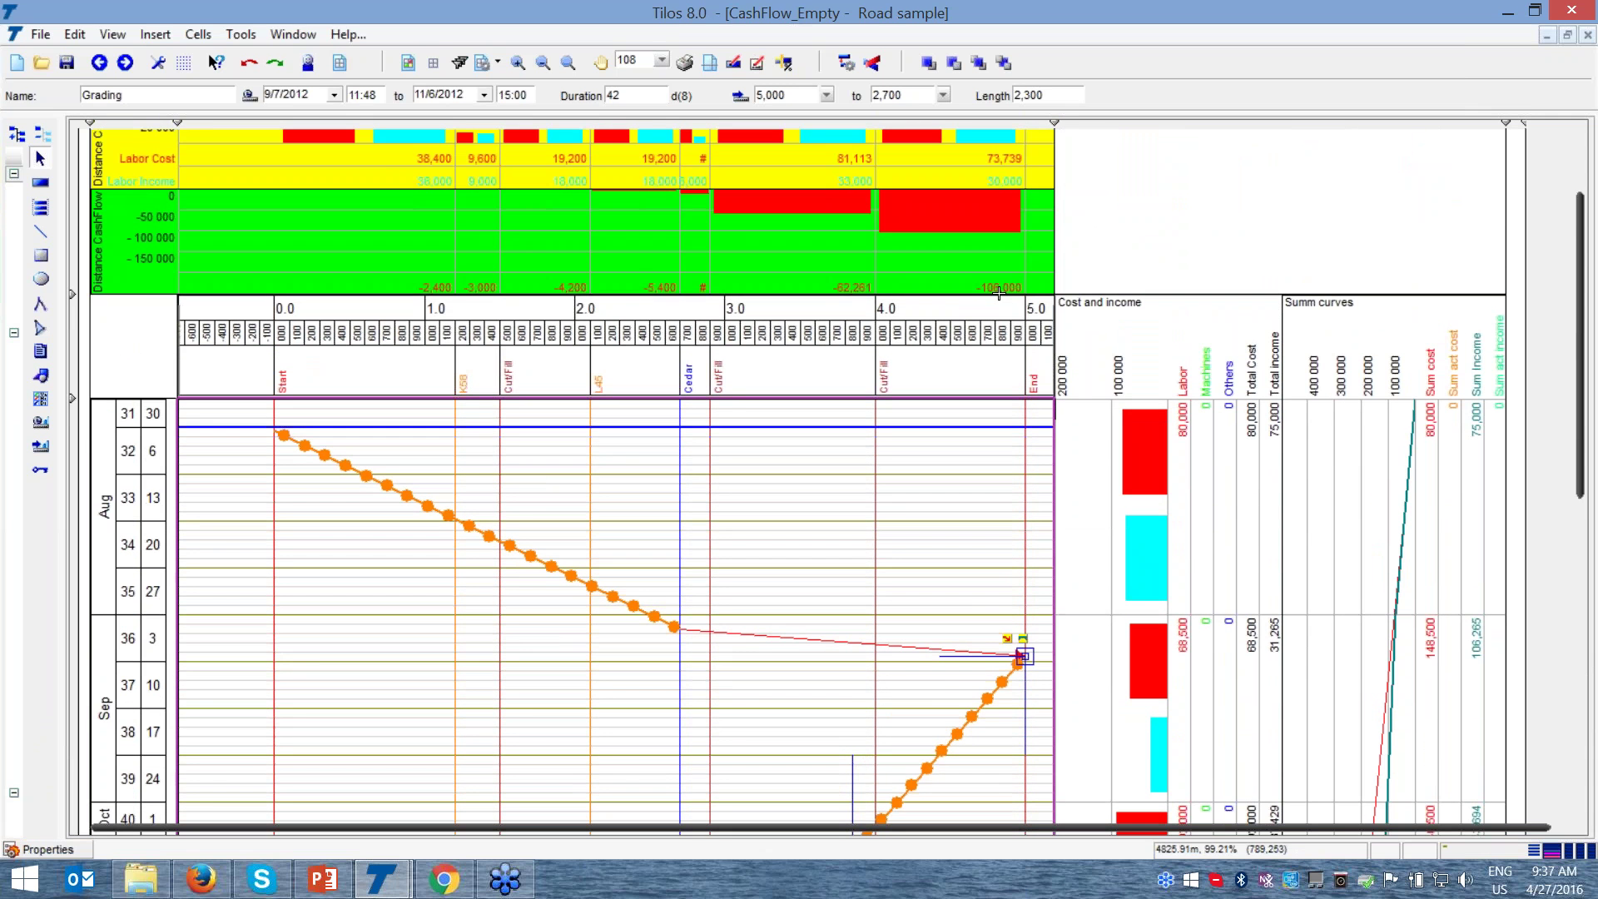
scroll(711, 777, "down", 5)
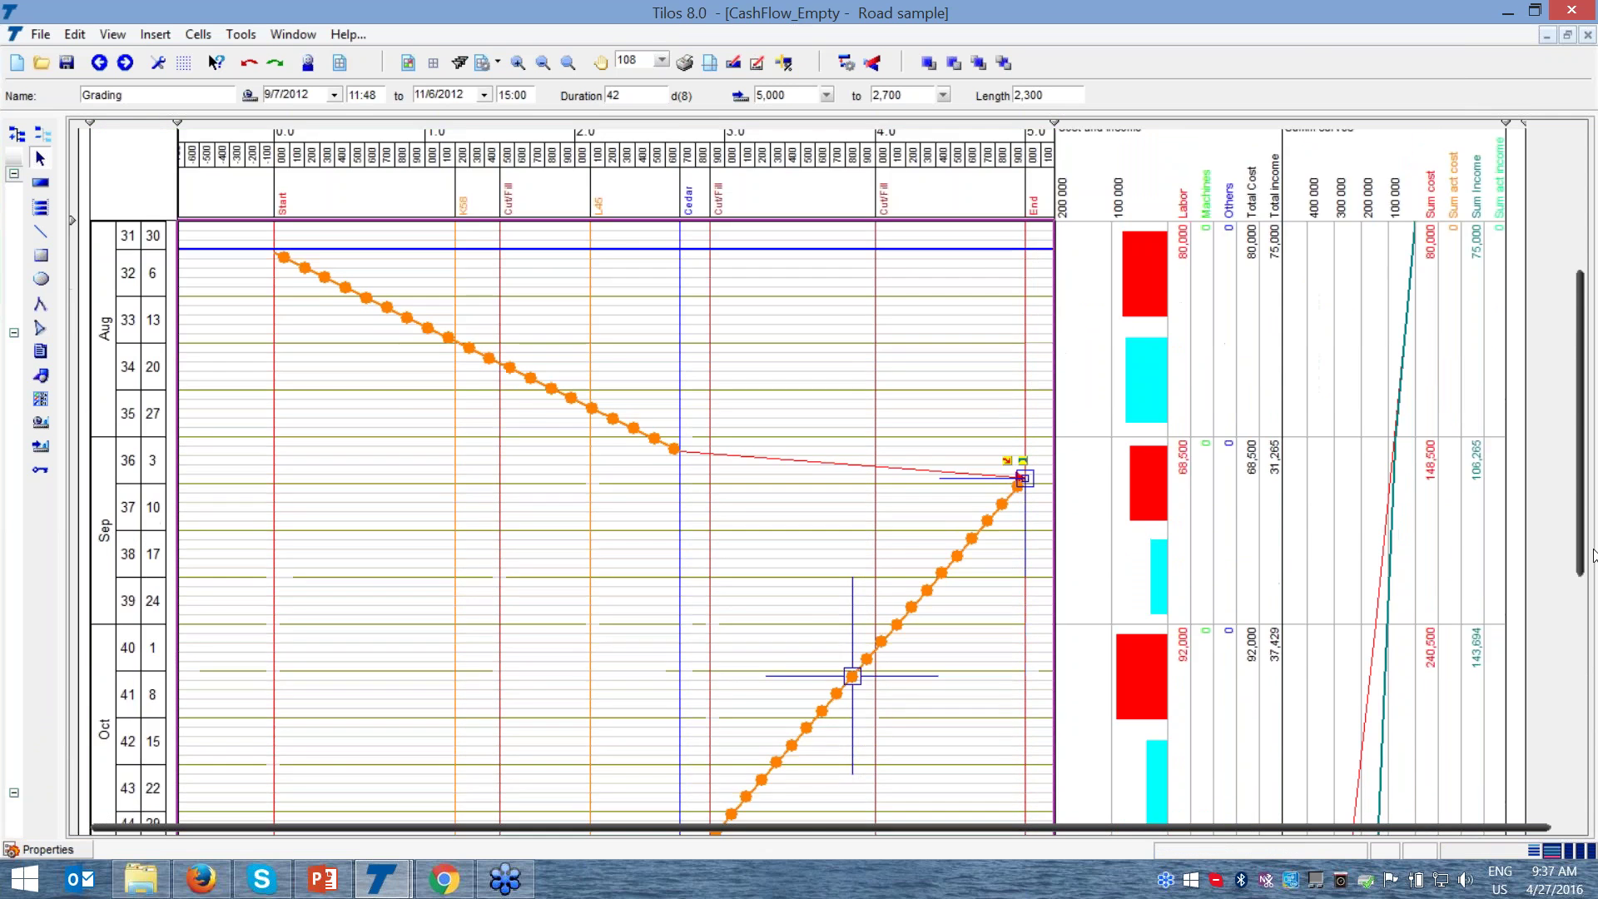
left_click_drag(698, 754, 680, 647)
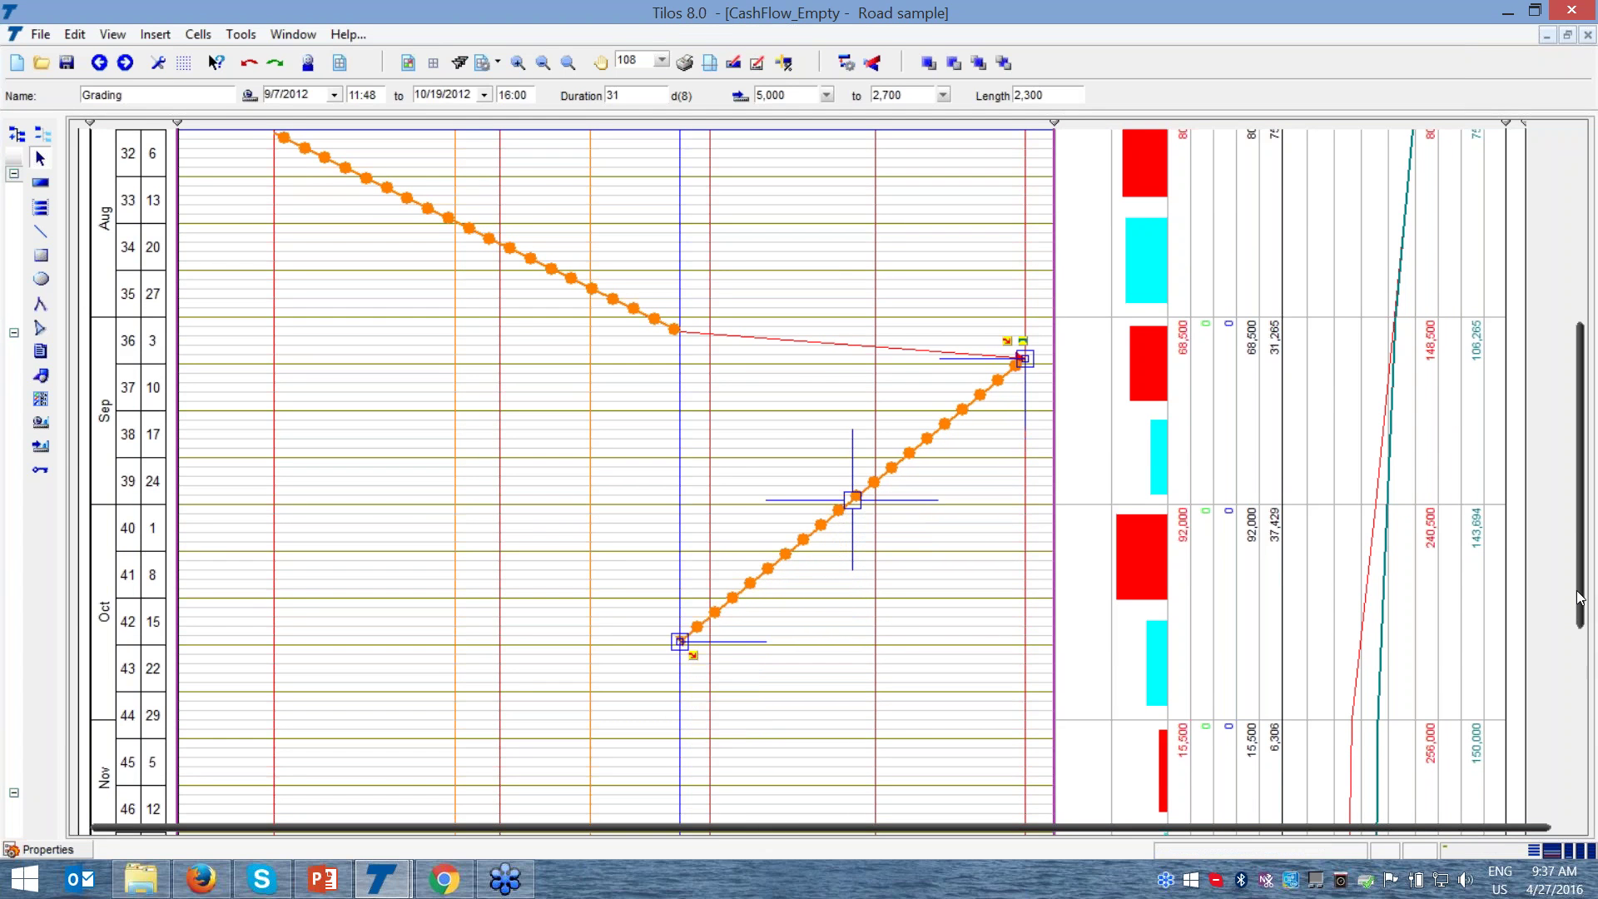
scroll(1579, 597, "up", 5)
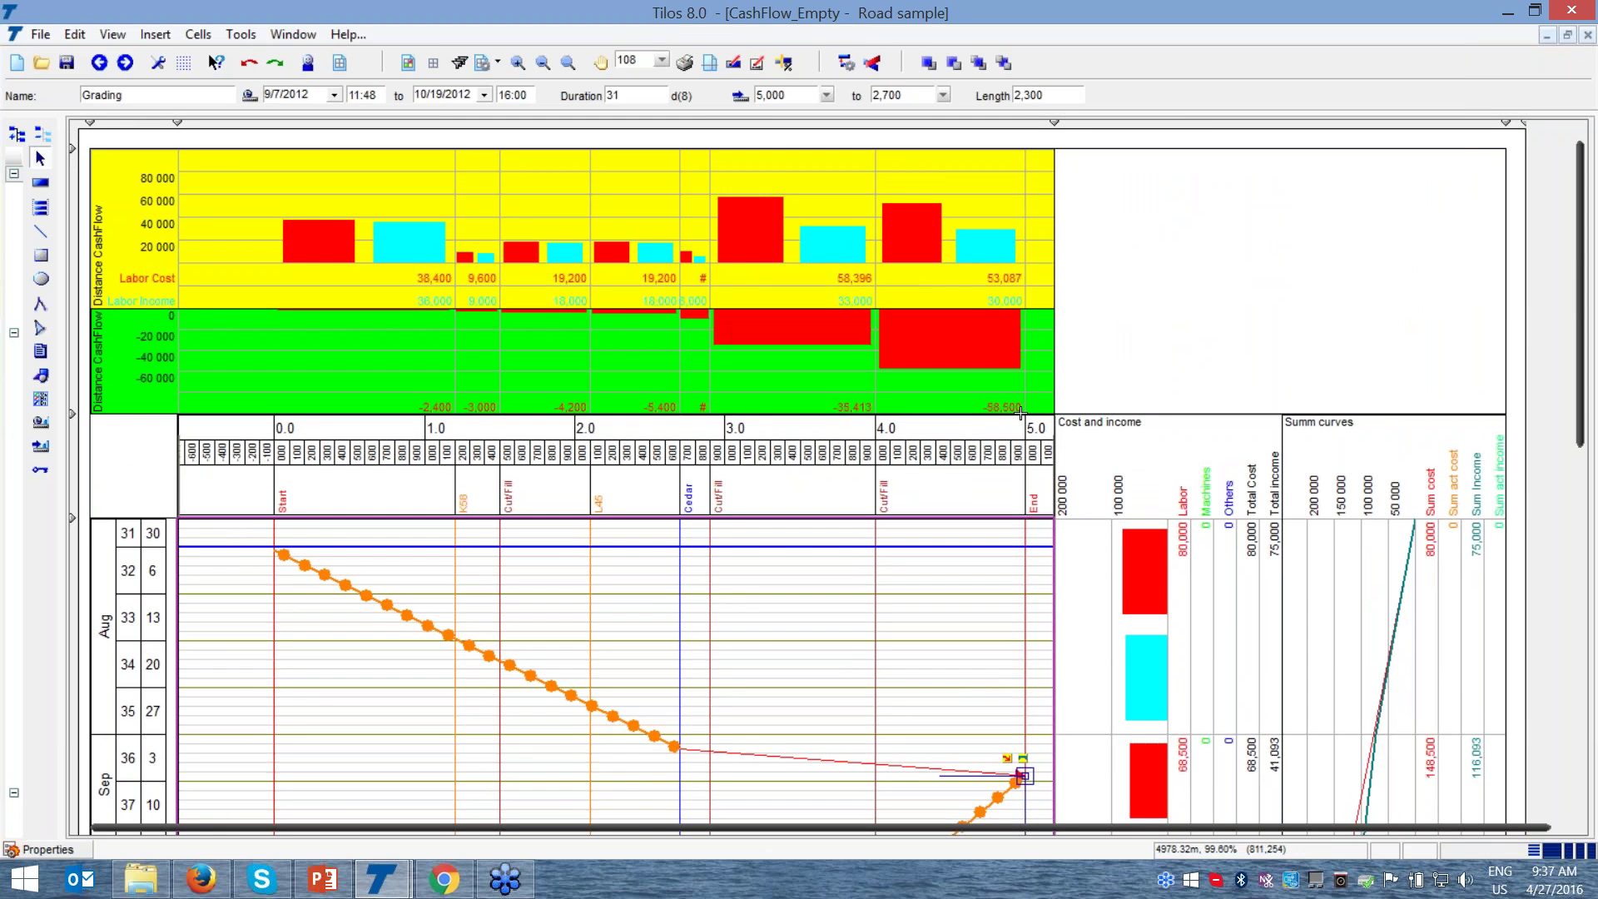
- Shorten the Grading section beyond Cedar to about 21 days, finishing on 10/5/2012, and compare its cost distribution along the distance
scroll(1585, 379, "down", 5)
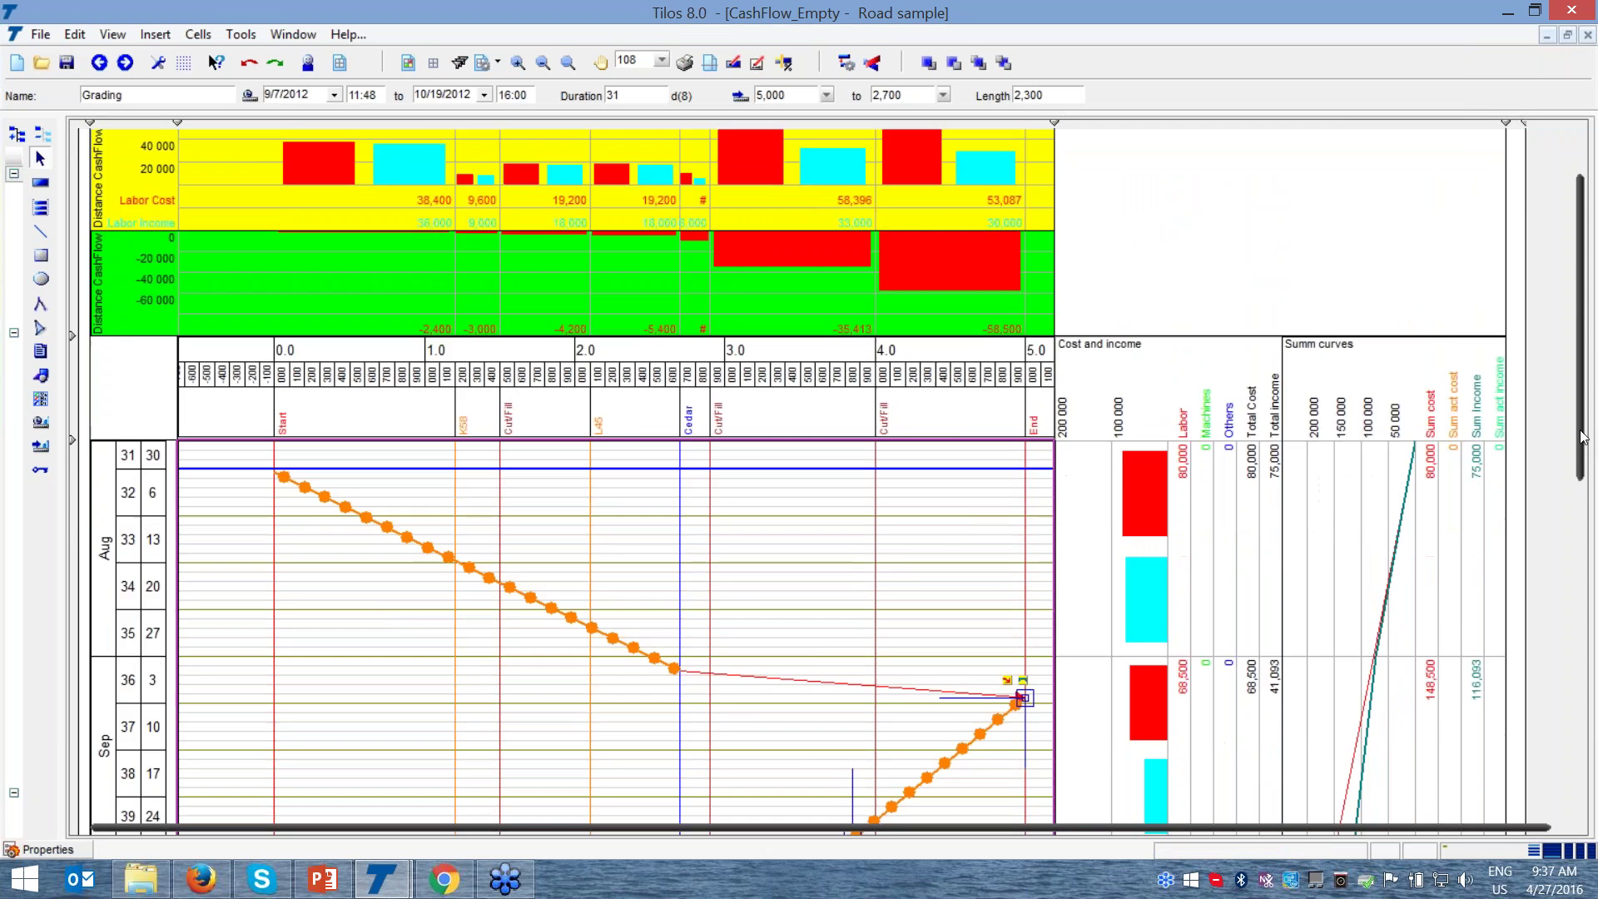
left_click_drag(716, 670, 712, 581)
left_click_drag(1583, 503, 1585, 268)
scroll(852, 747, "down", 3)
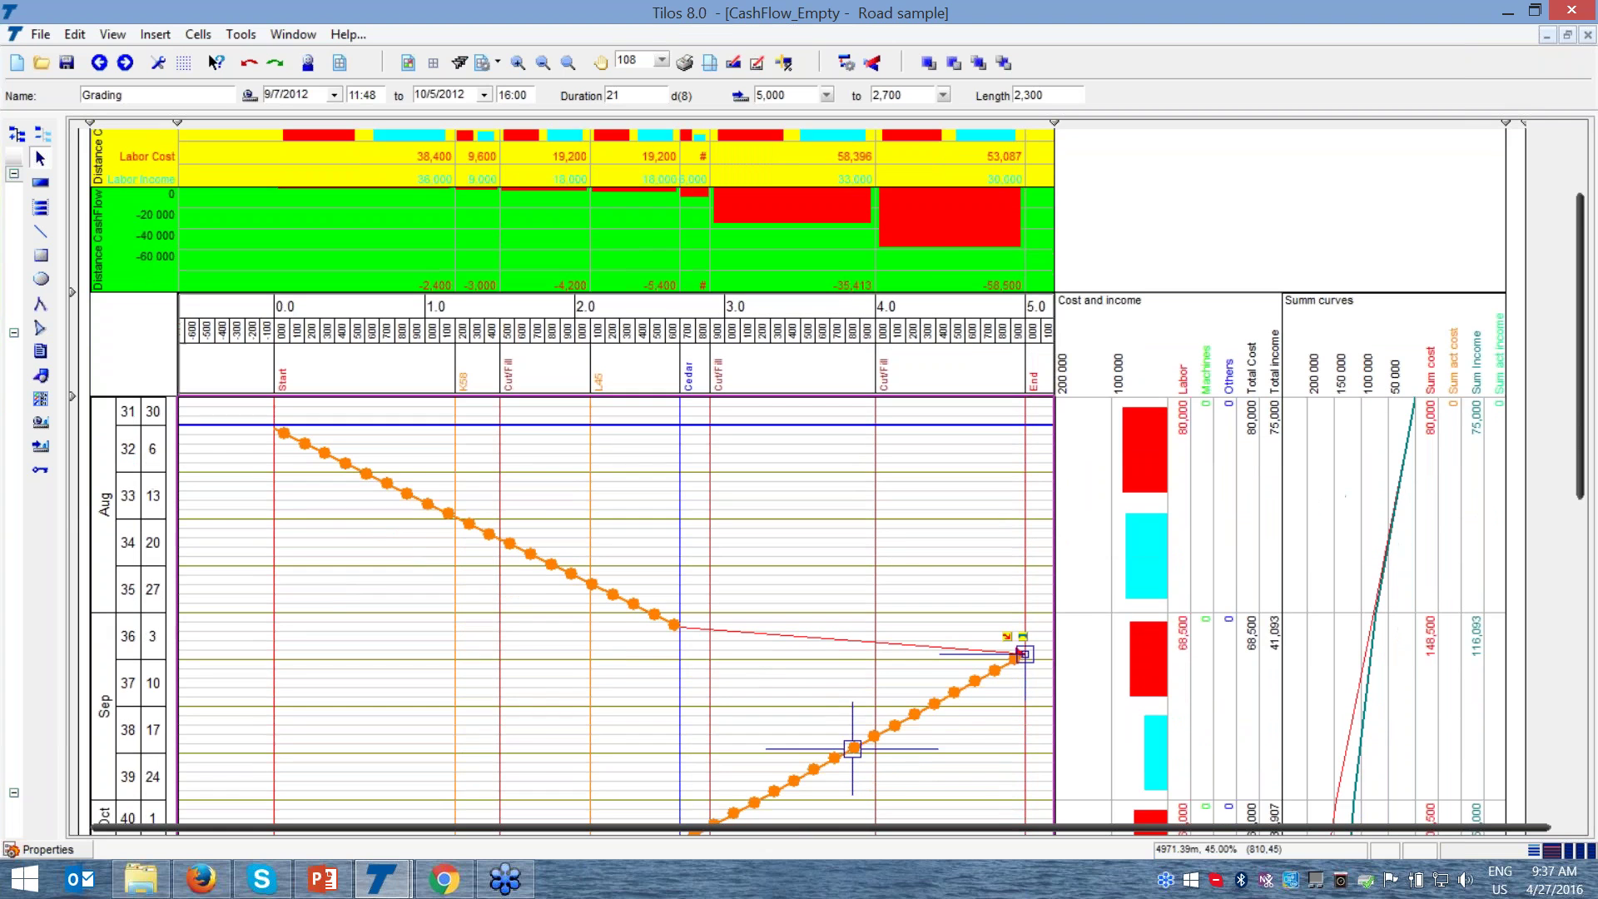
left_click(996, 283)
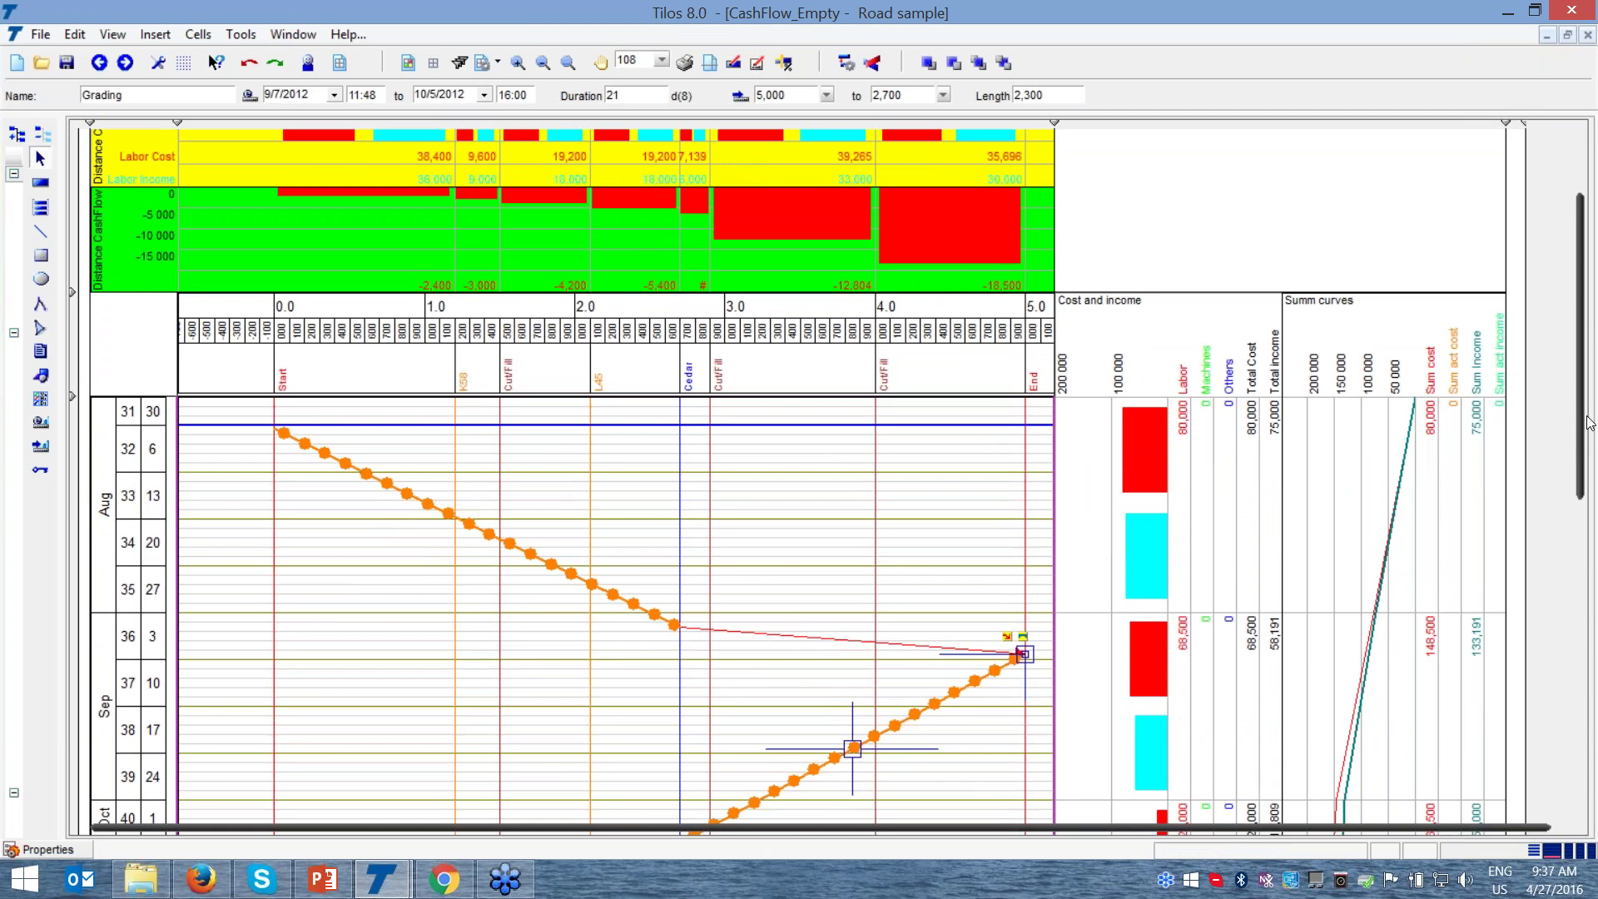
- Shorten the Grading section beyond Cedar to about 11 days, finishing on 9/21/2012, and bring the distance cash flow into view
scroll(753, 693, "down", 5)
left_click_drag(753, 693, 753, 598)
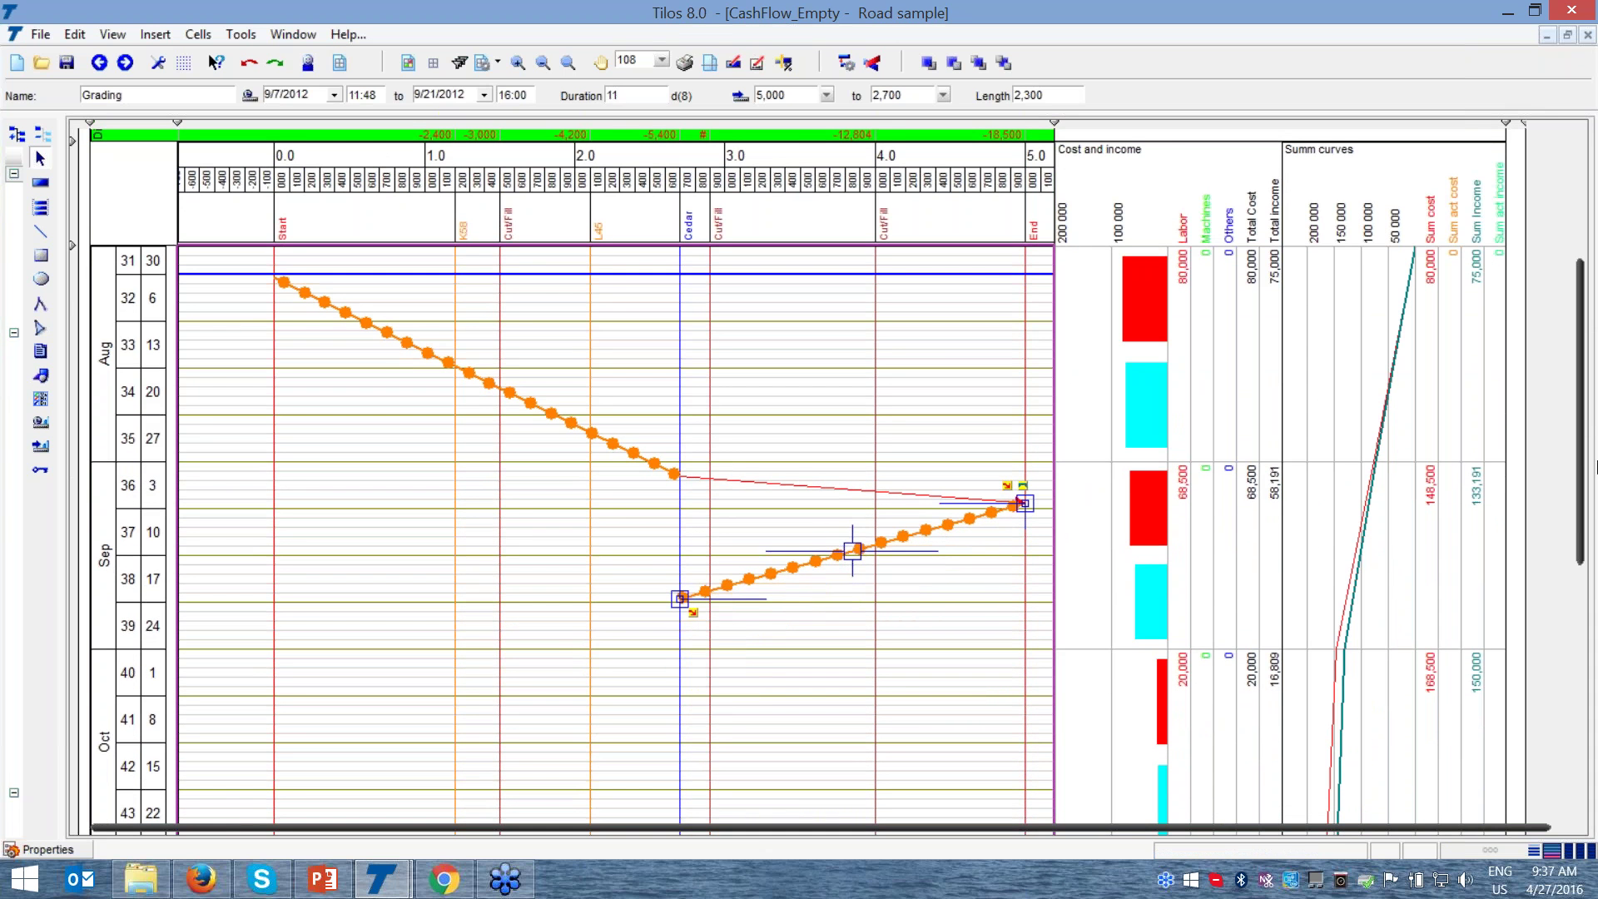
scroll(1586, 458, "up", 9)
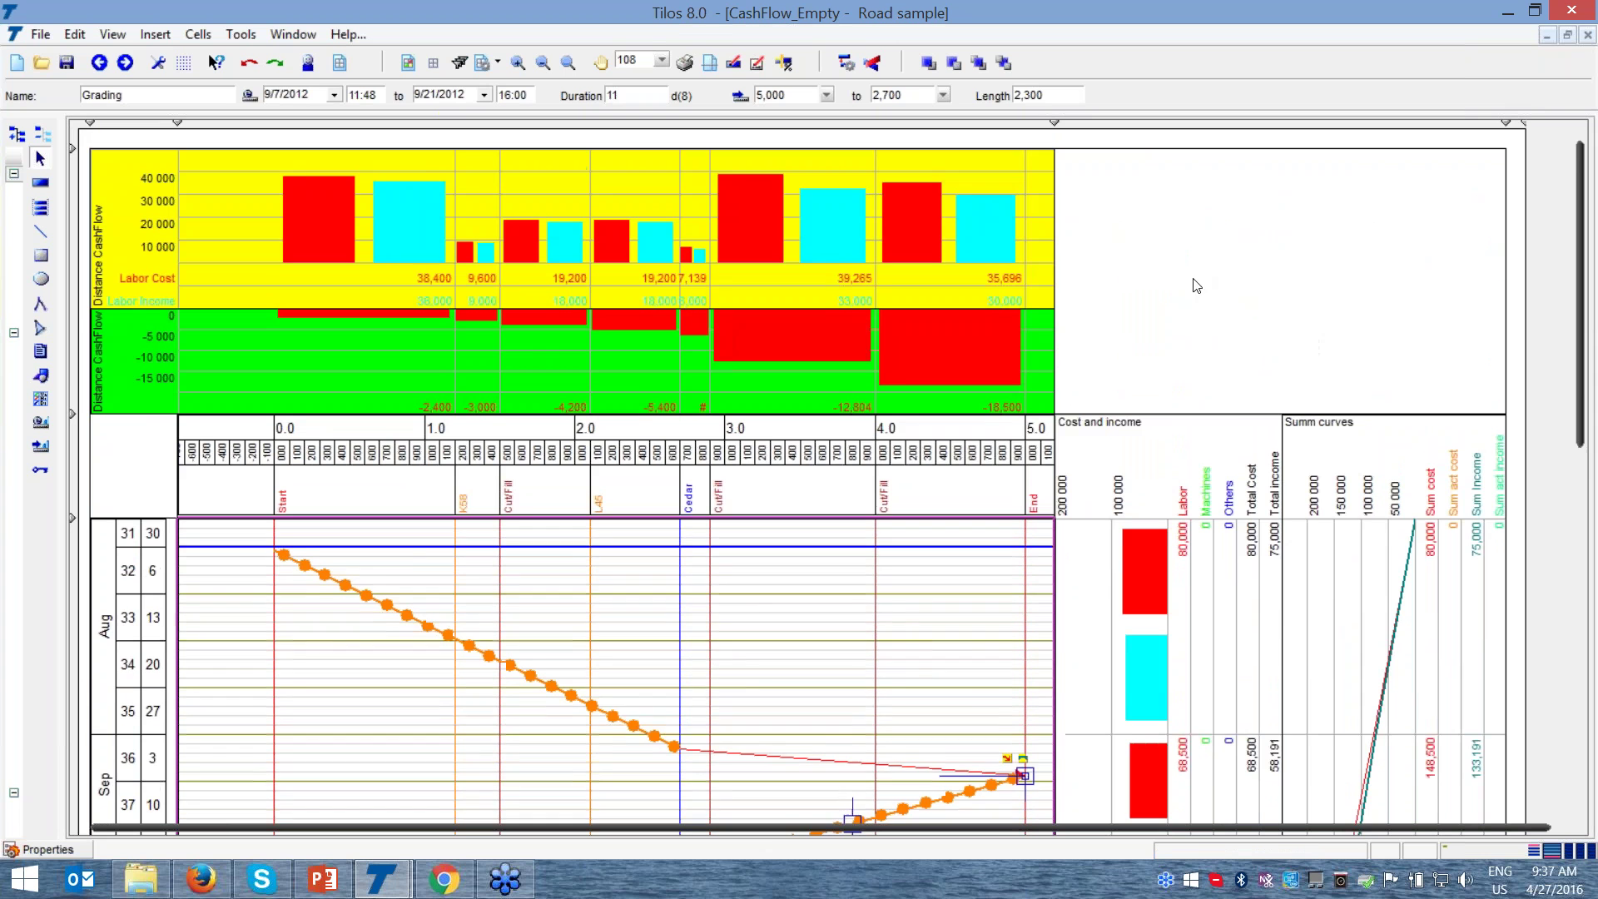
- Check the distance cash flow, and examine the cost and income per unit in the calculation of the Grading section beyond Cedar
scroll(1196, 286, "down", 2)
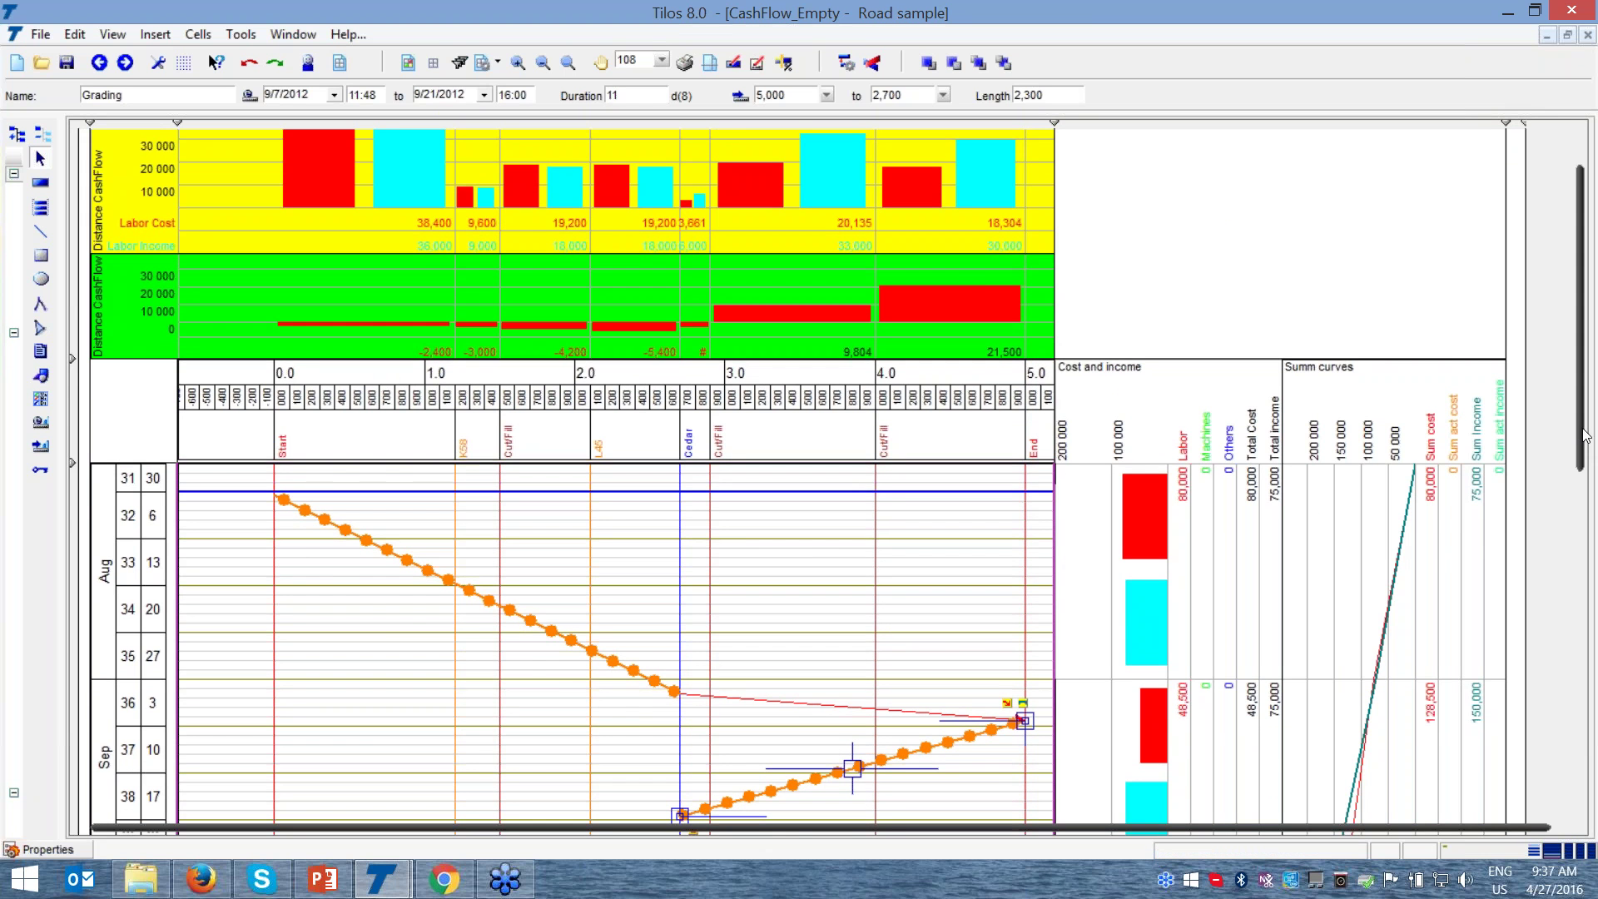
scroll(1586, 437, "up", 1)
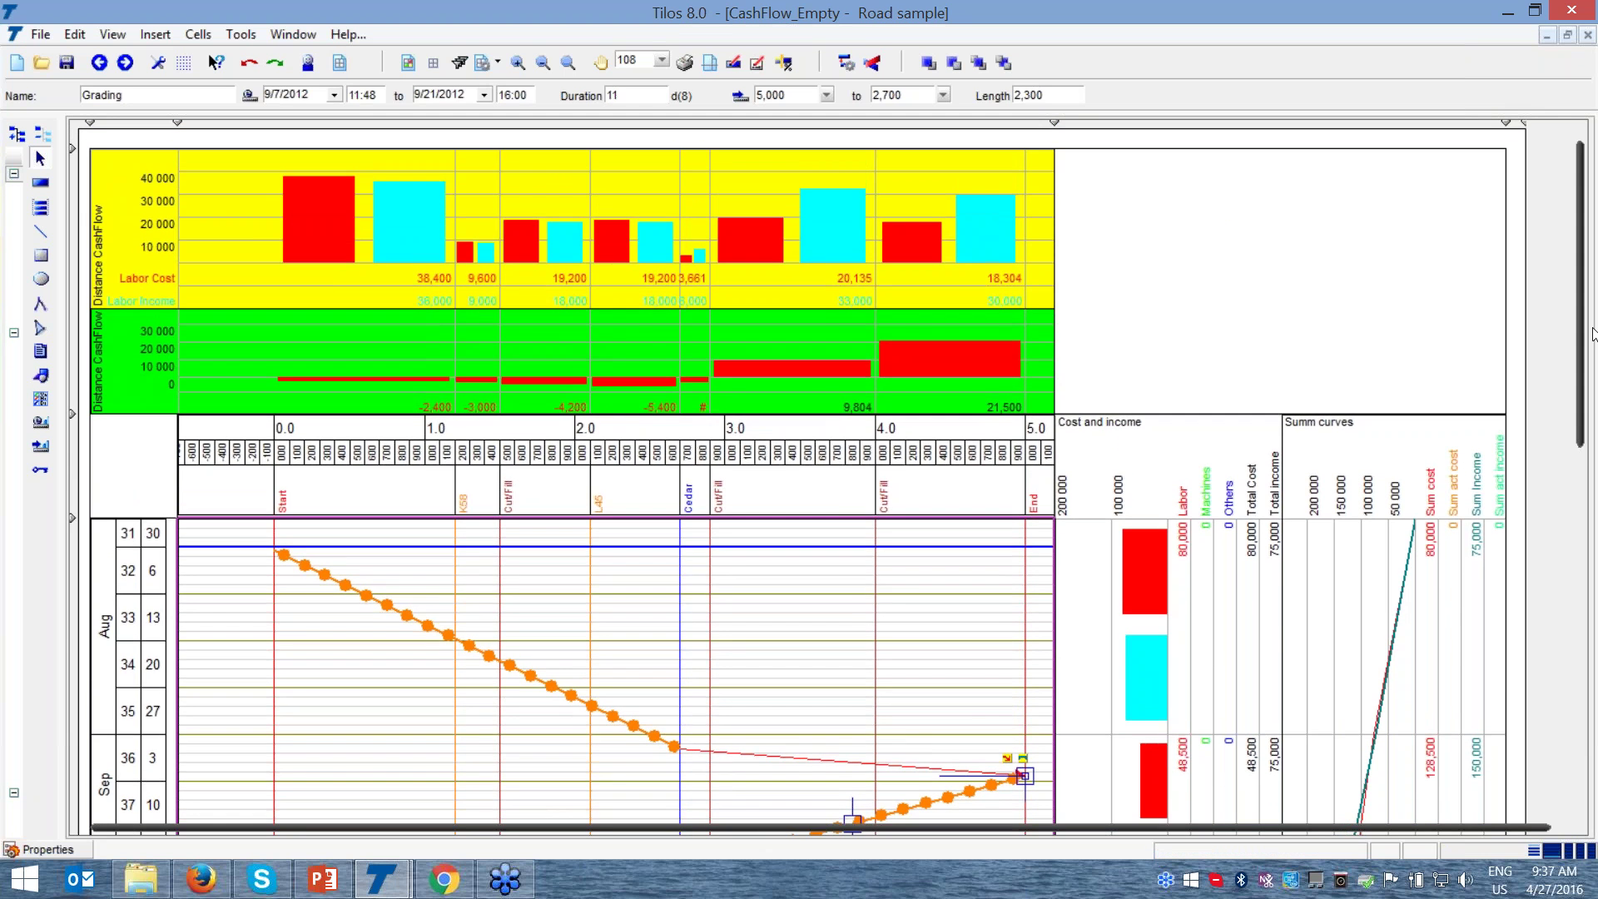
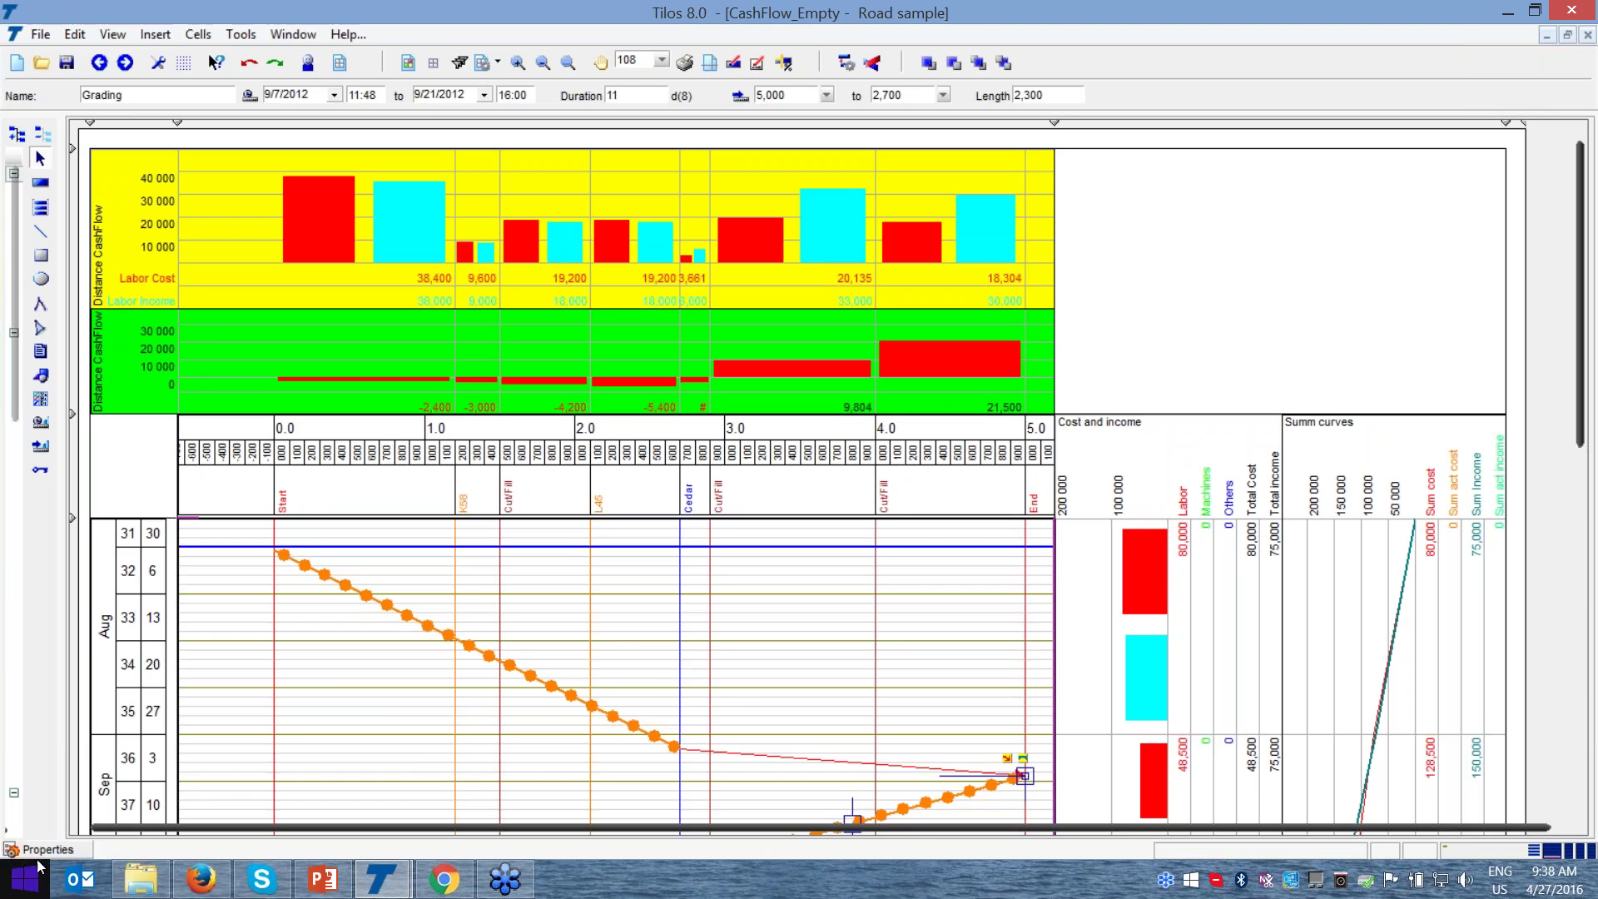
left_click(71, 849)
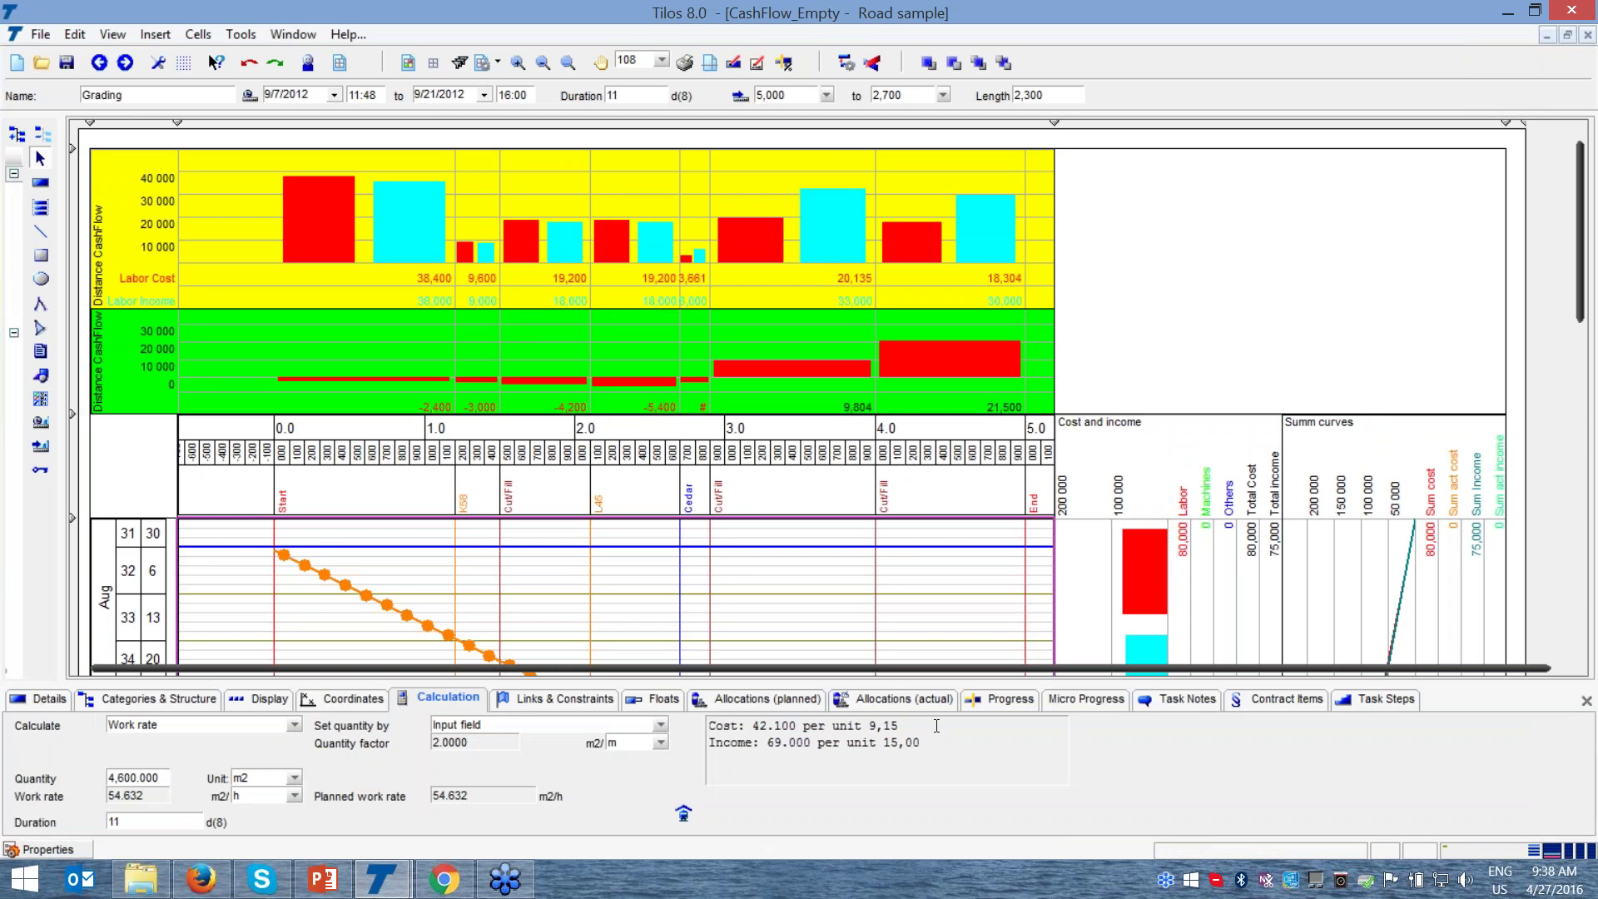
left_click_drag(936, 726, 713, 731)
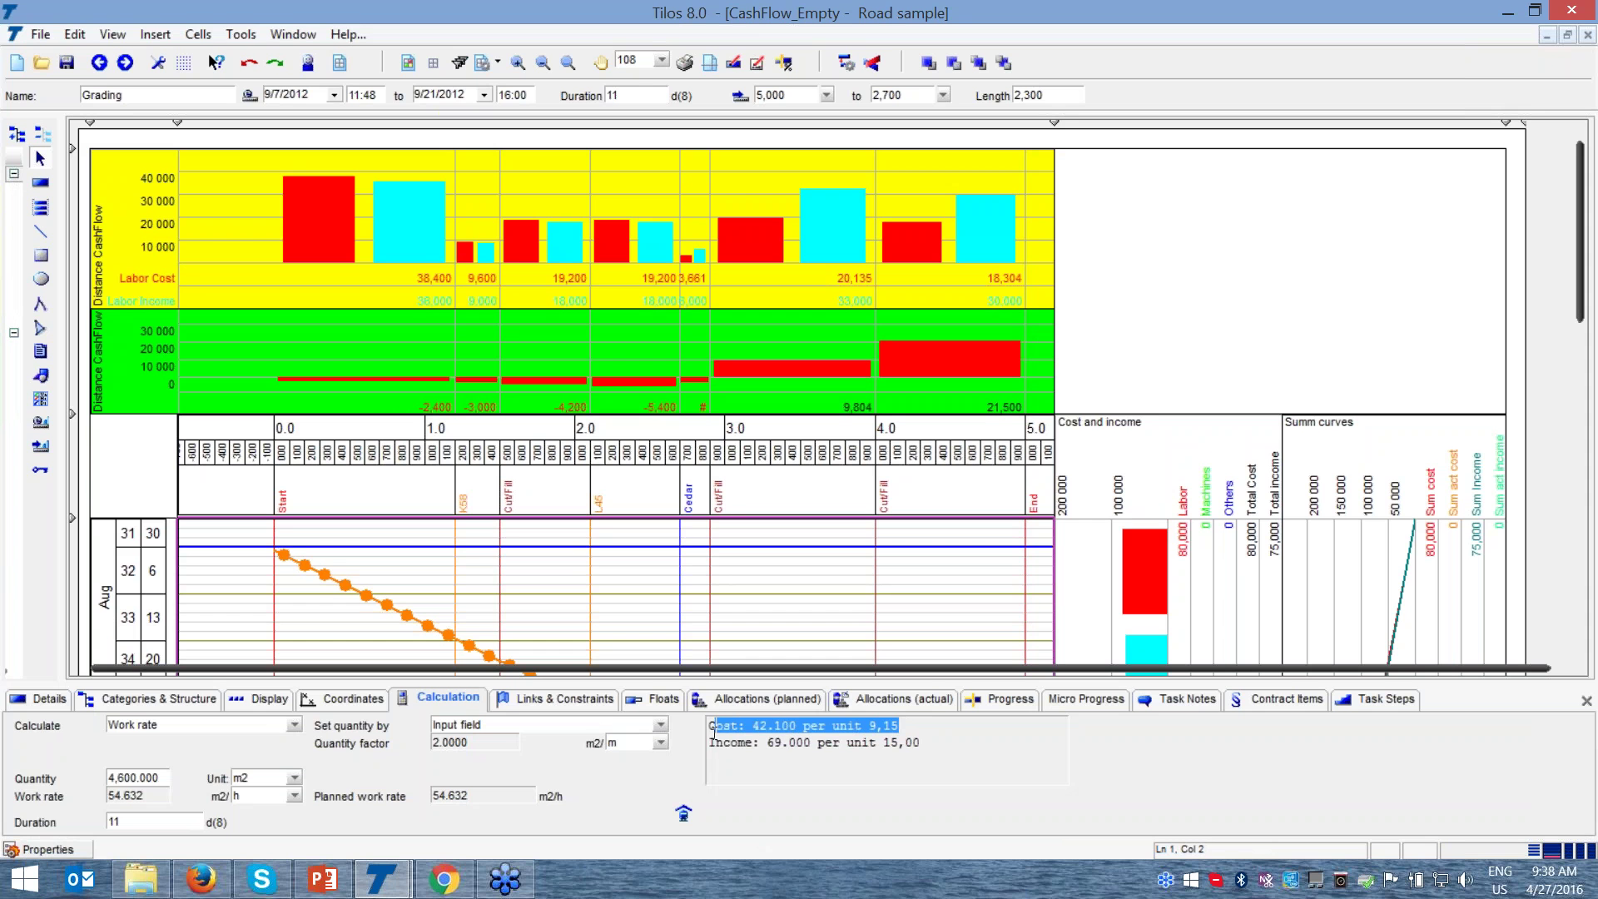
left_click_drag(912, 724, 720, 743)
left_click(877, 741)
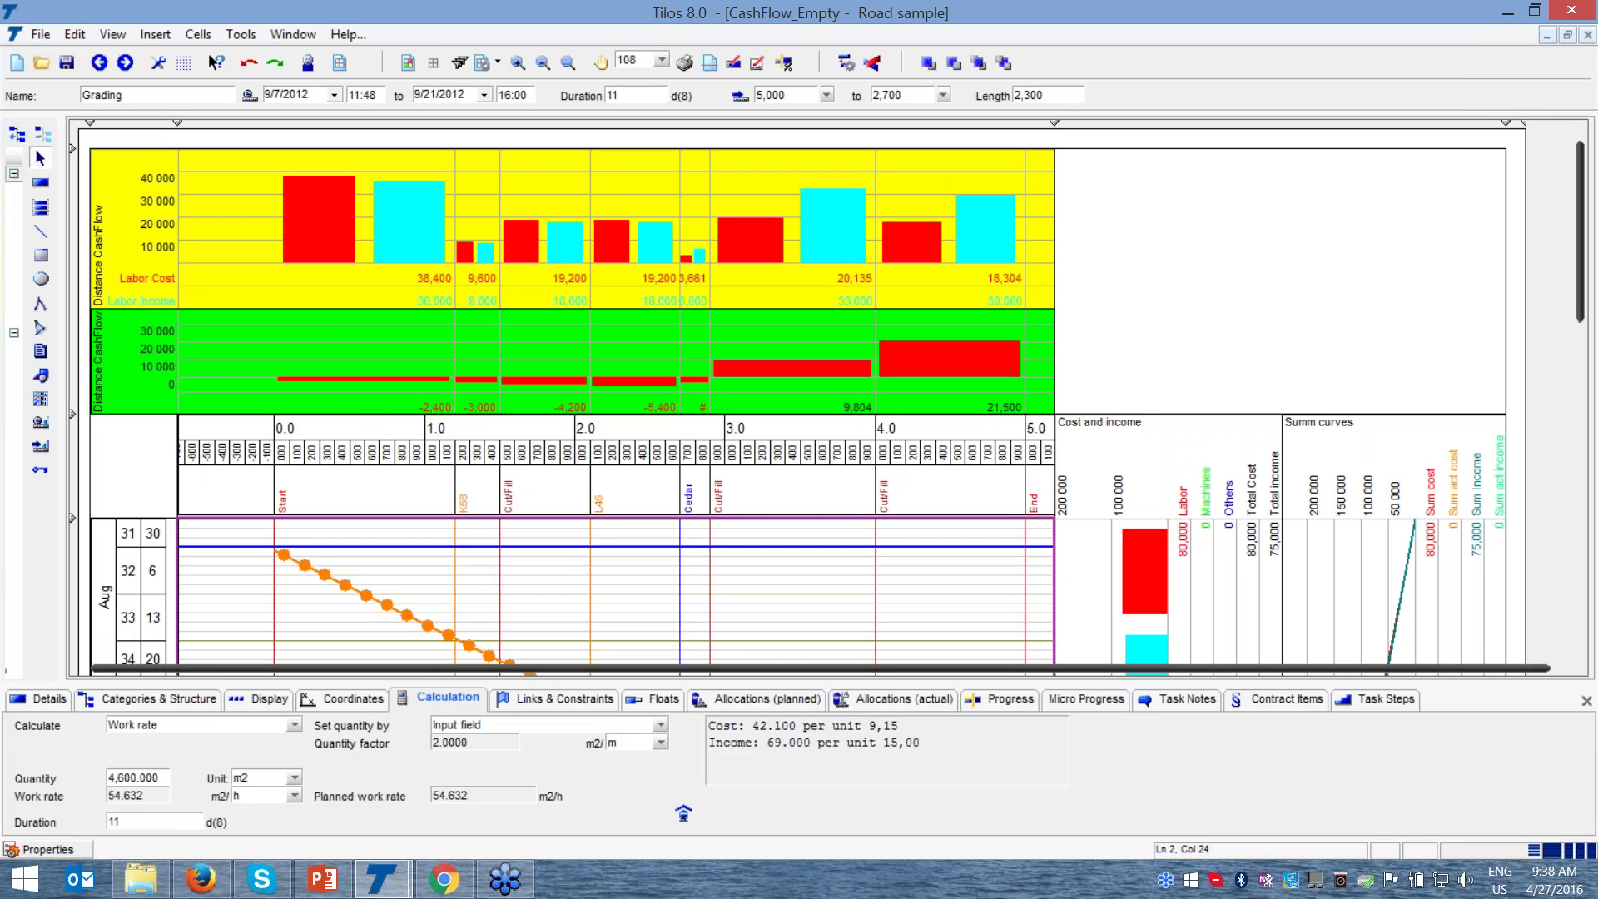
- Review the planned allocations of the Grading section beyond Cedar and browse the selectable labor, machine and material resources without adding any
left_click(791, 701)
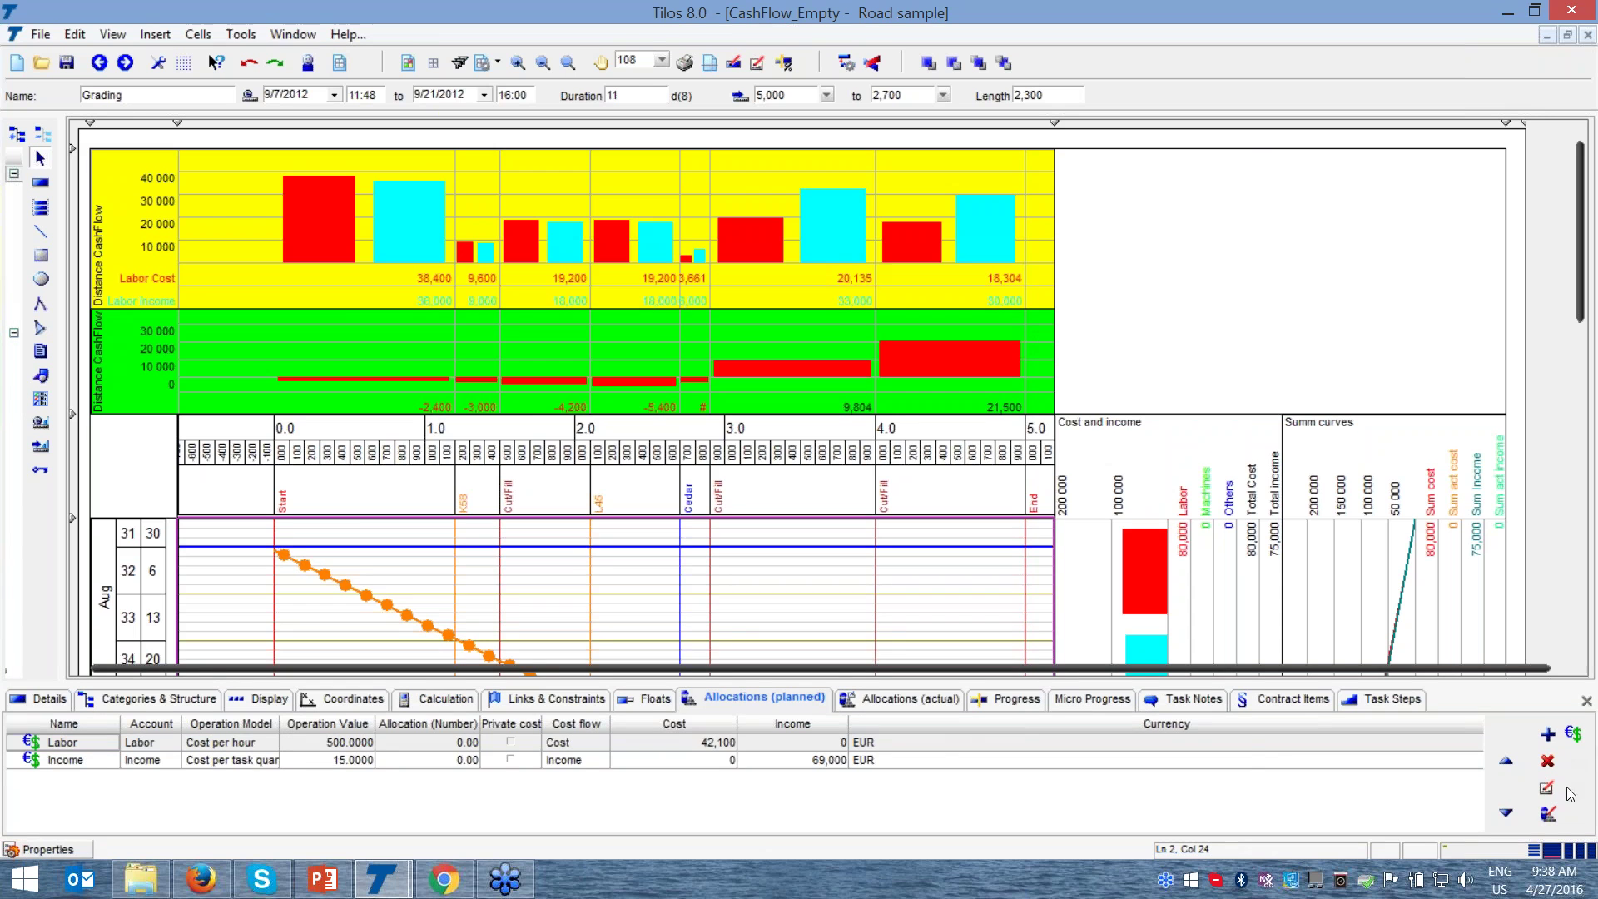
left_click(1547, 814)
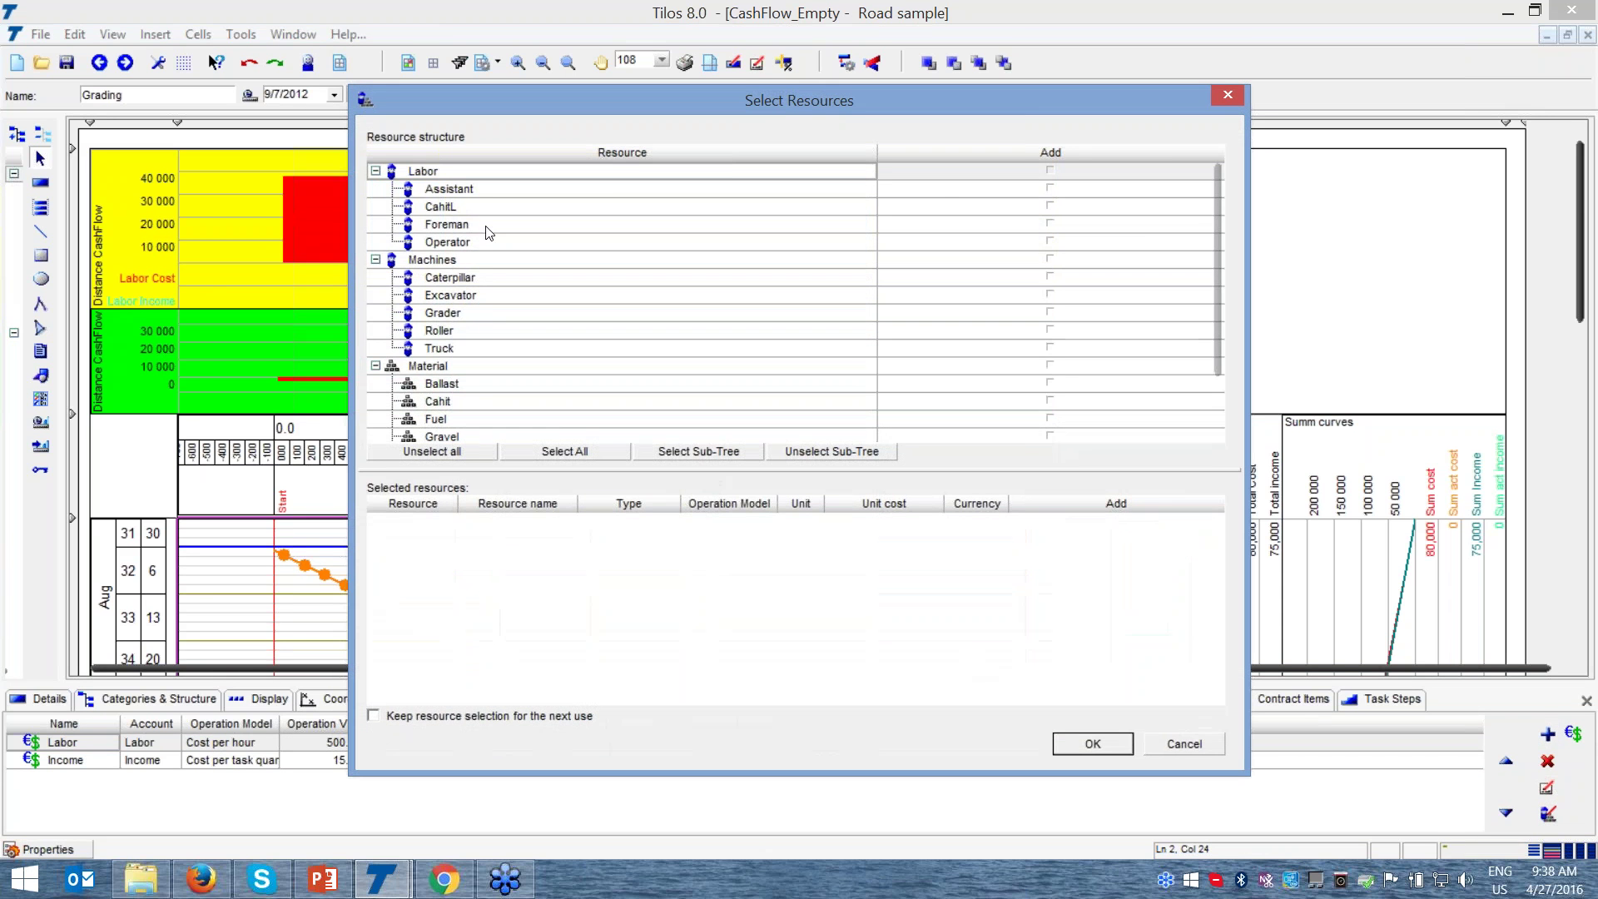
scroll(1228, 250, "down", 2)
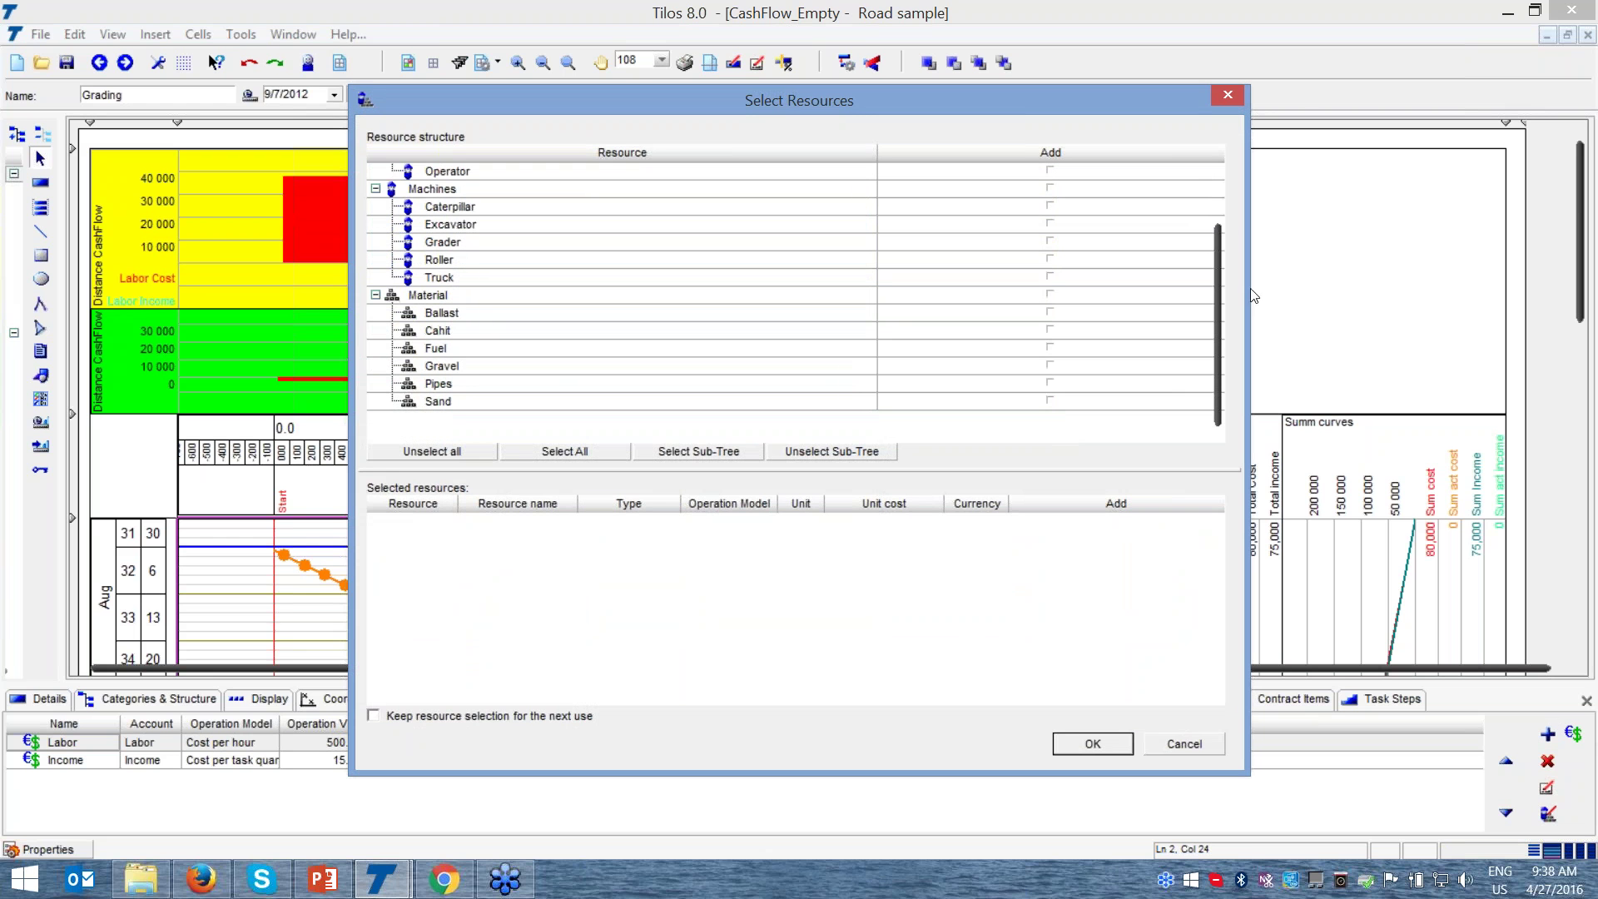
left_click(1227, 96)
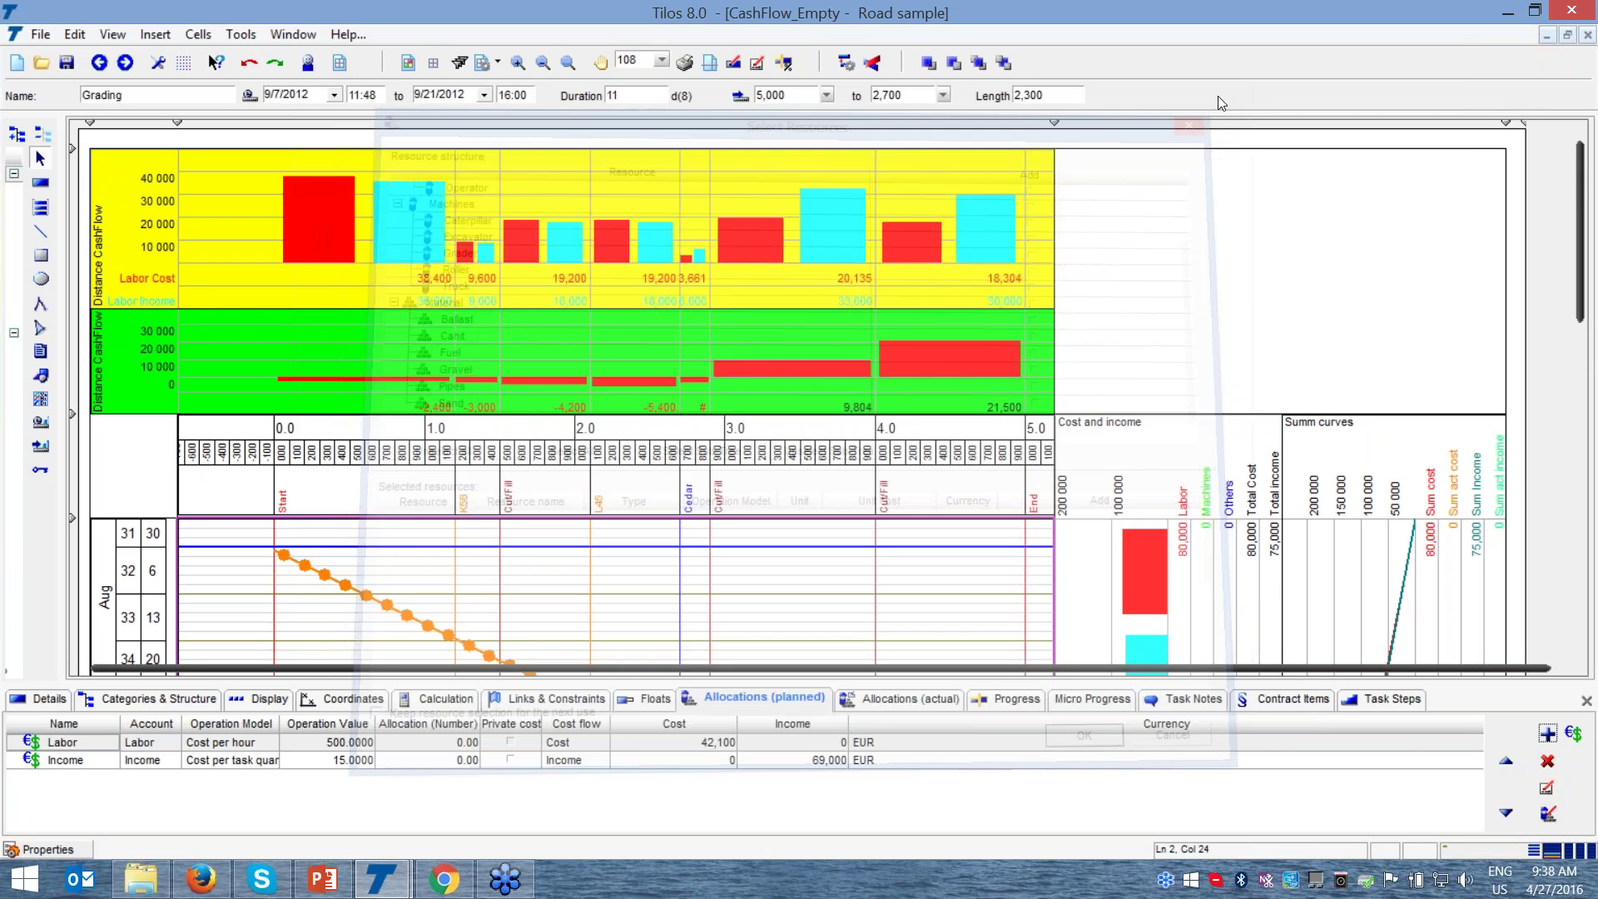
- Unhide the Resource usage chart in the cell that holds the Cost and income and Summ curves charts
left_click_drag(1585, 327, 1595, 372)
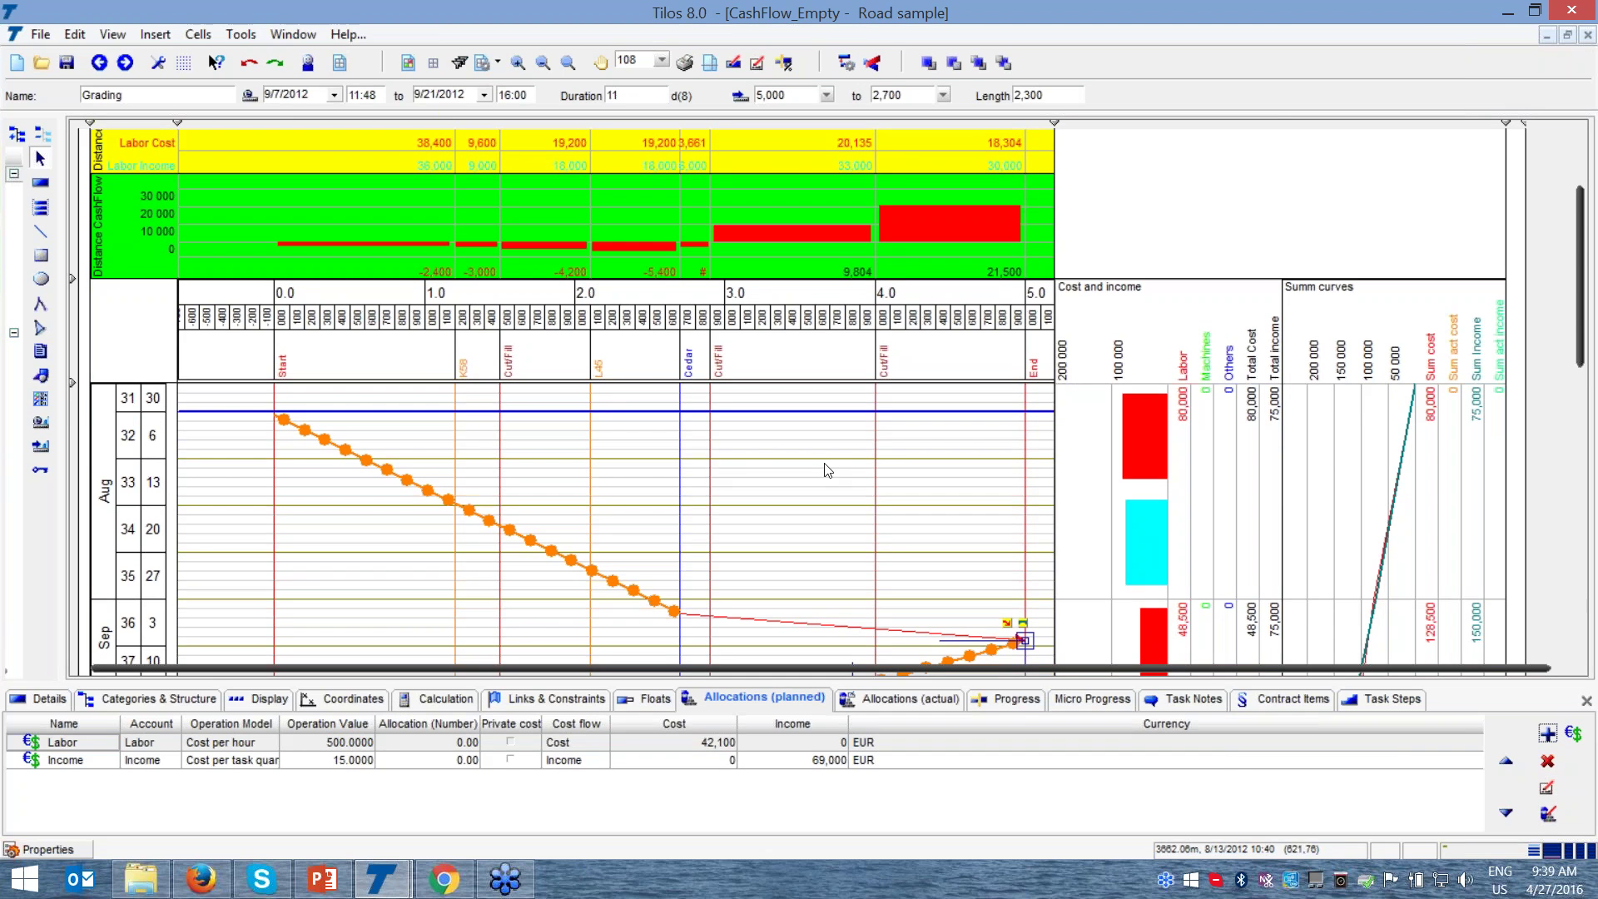
left_click(1117, 498)
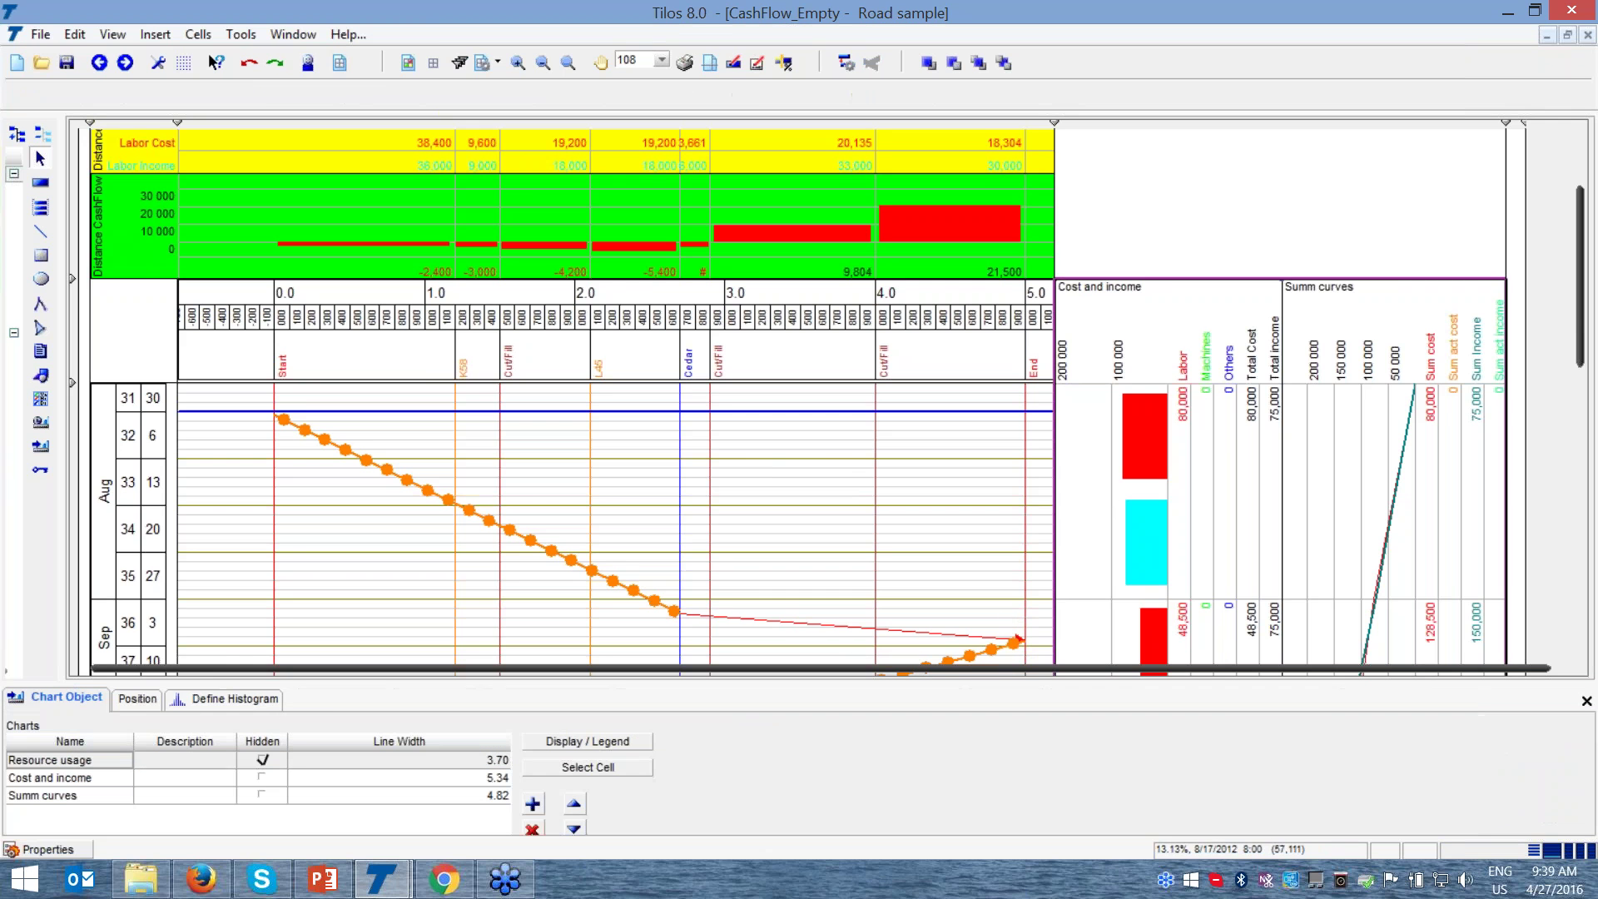
left_click(262, 759)
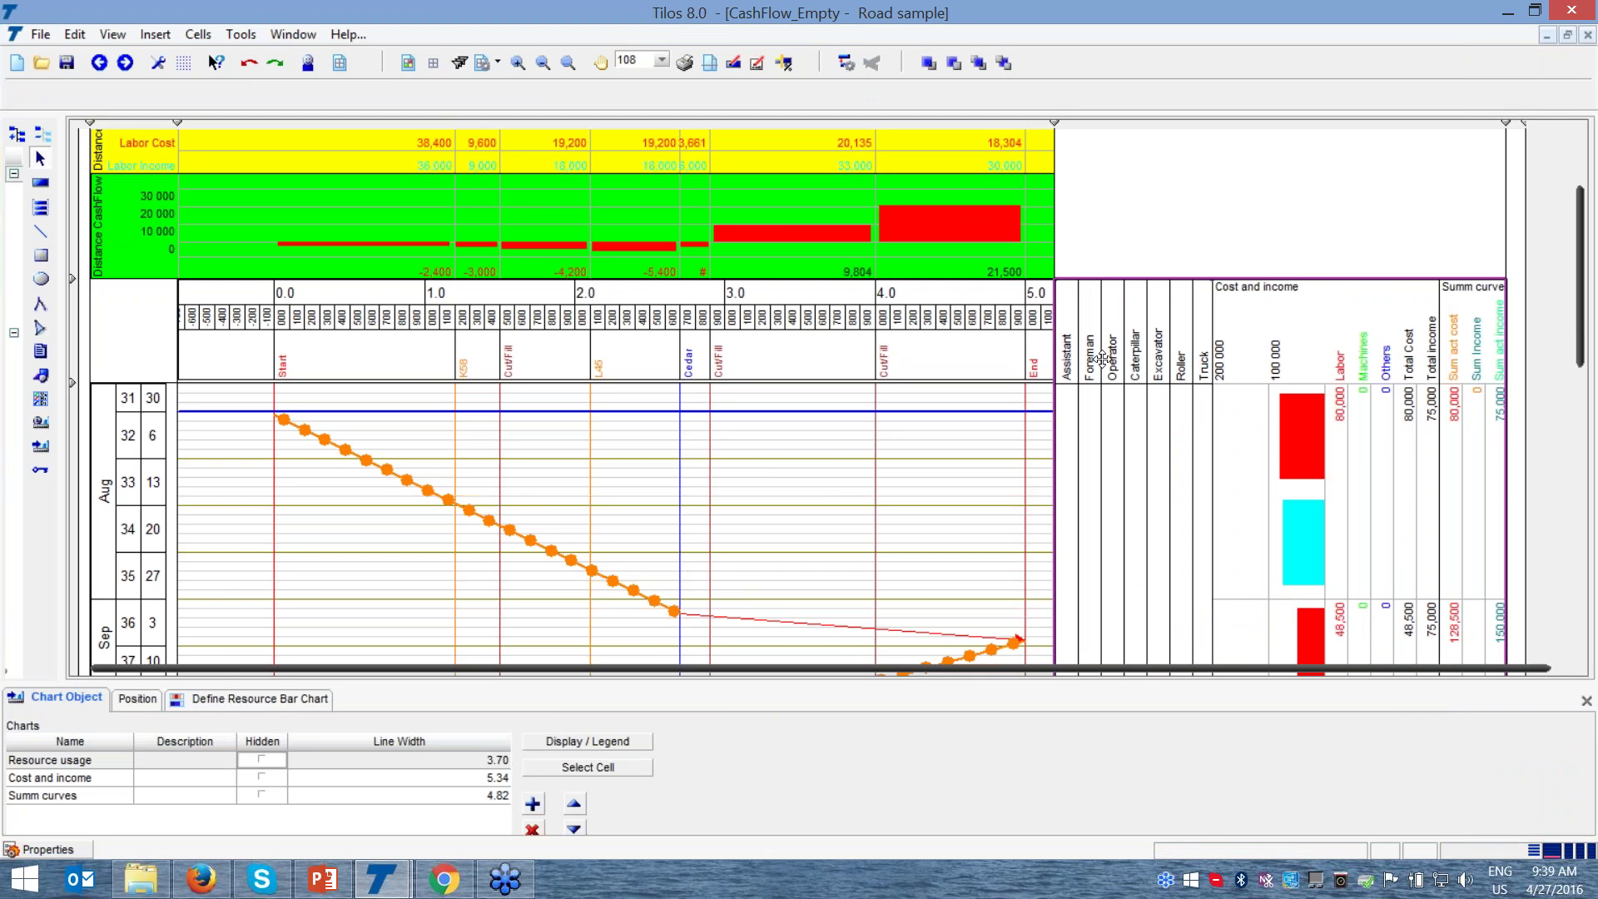
left_click_drag(1577, 358, 1098, 442)
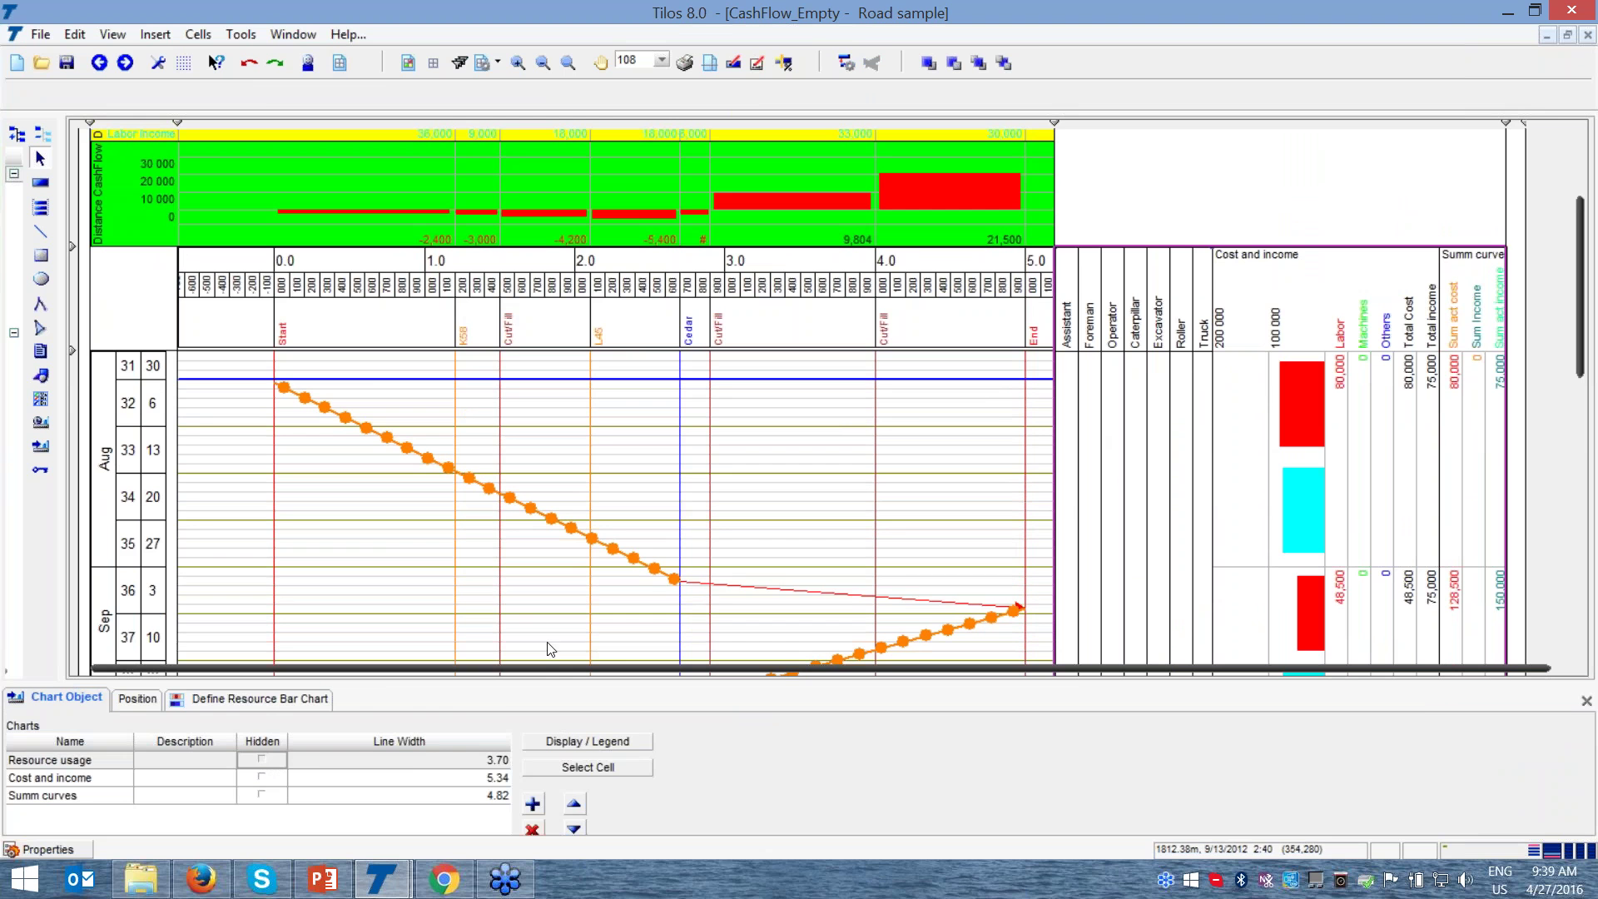
- Add Foreman, Operator, Caterpillar, Grader, Truck and Cahit as planned allocations to the Grading section between Start and Cedar
left_click(630, 573)
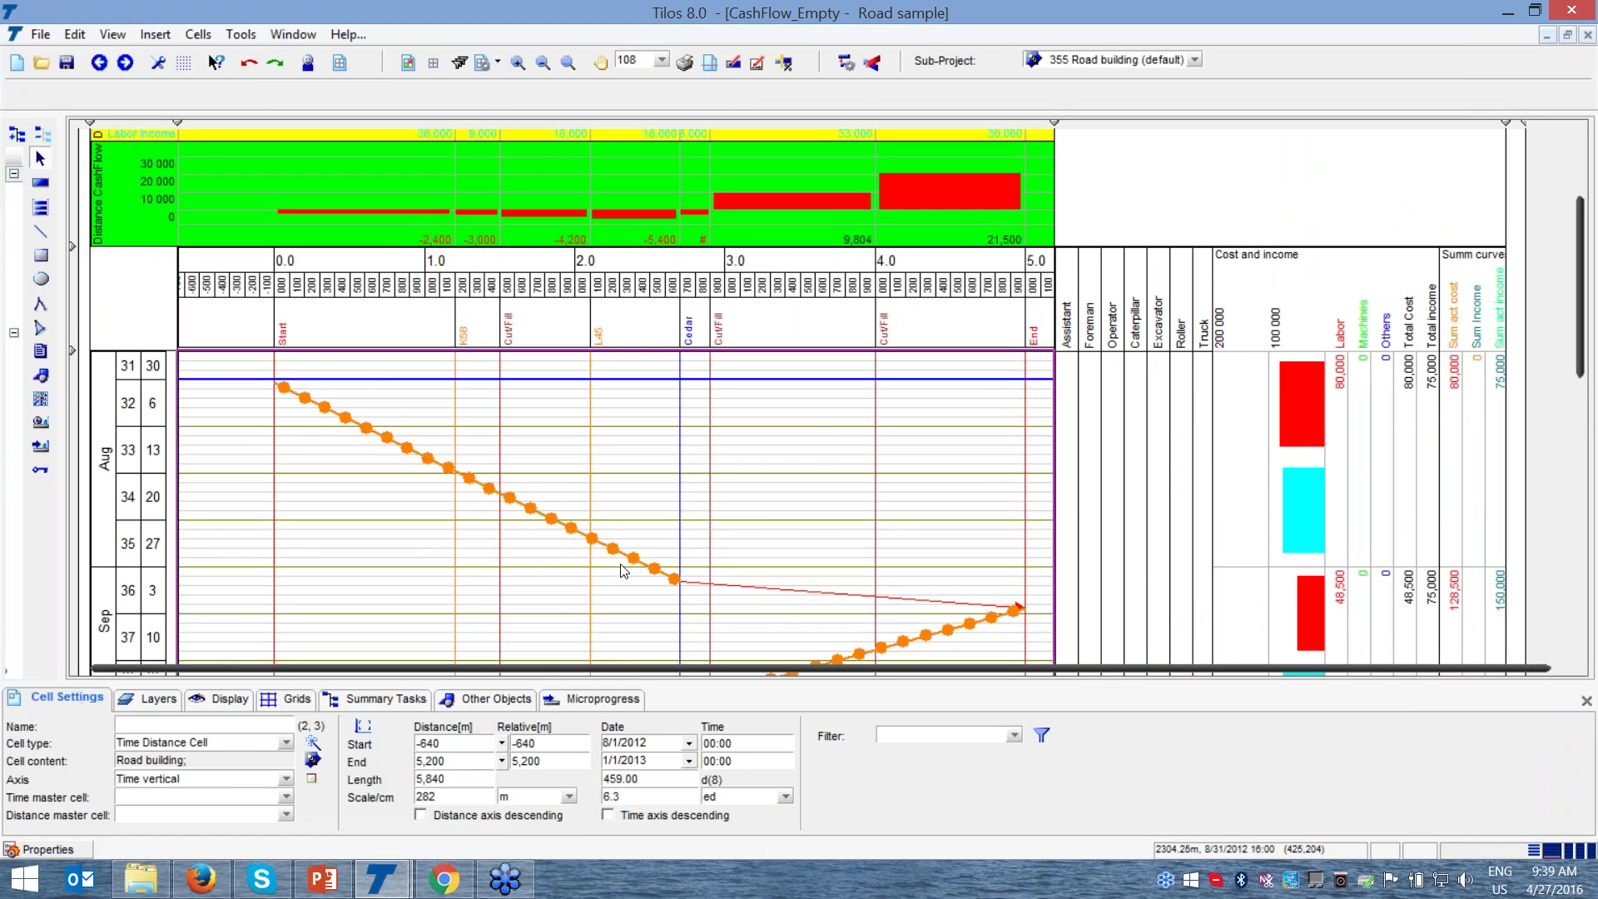
left_click(636, 558)
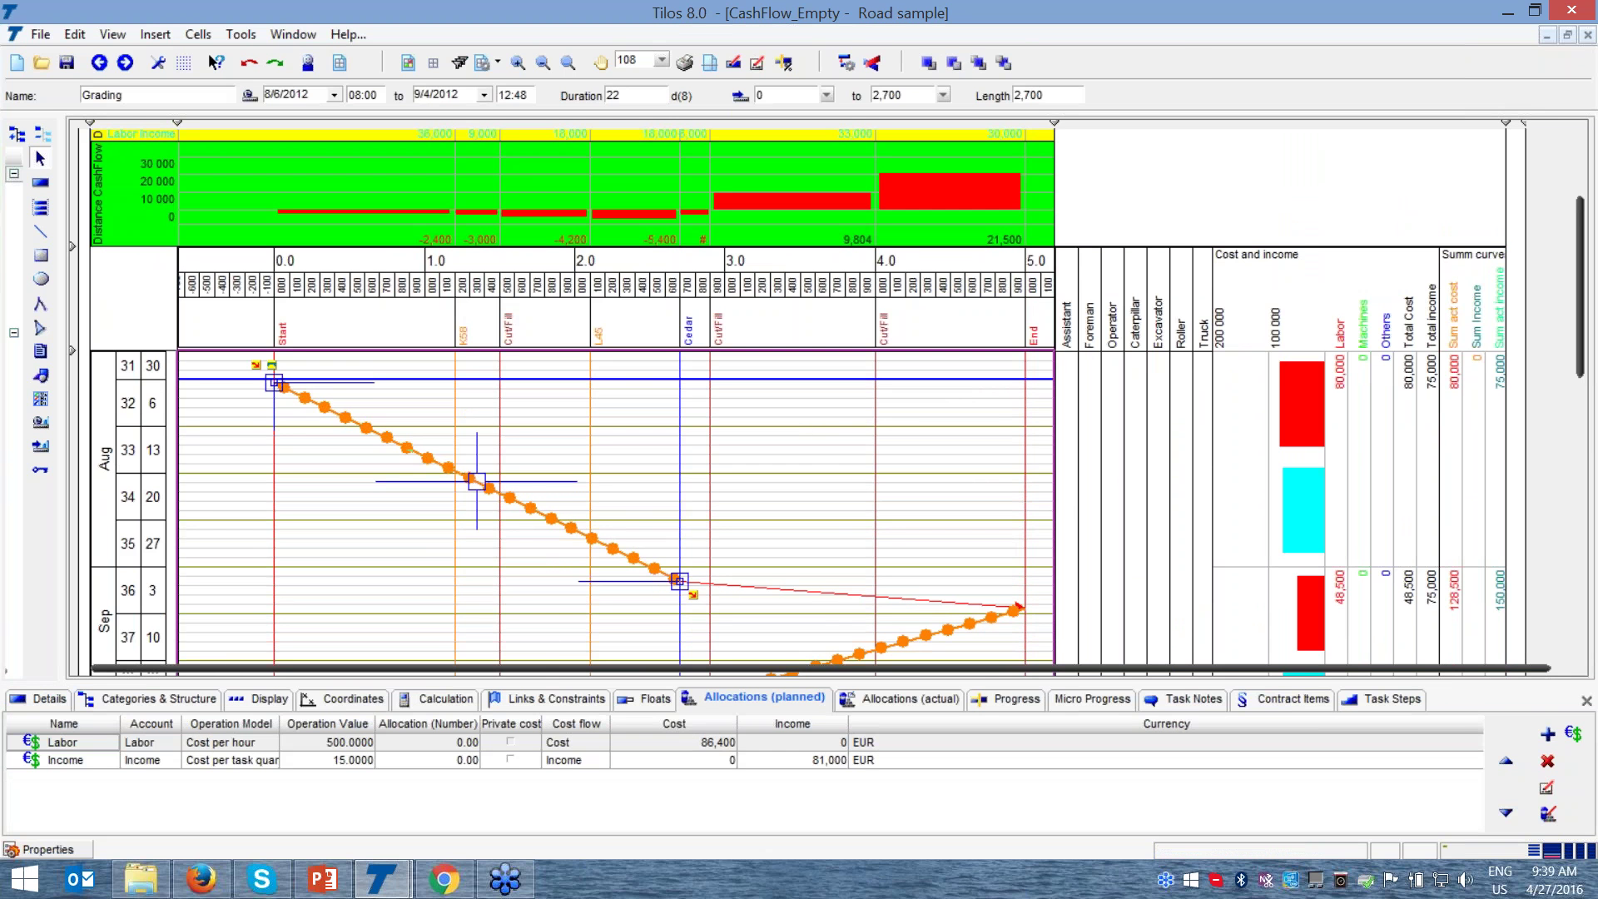
left_click(1547, 733)
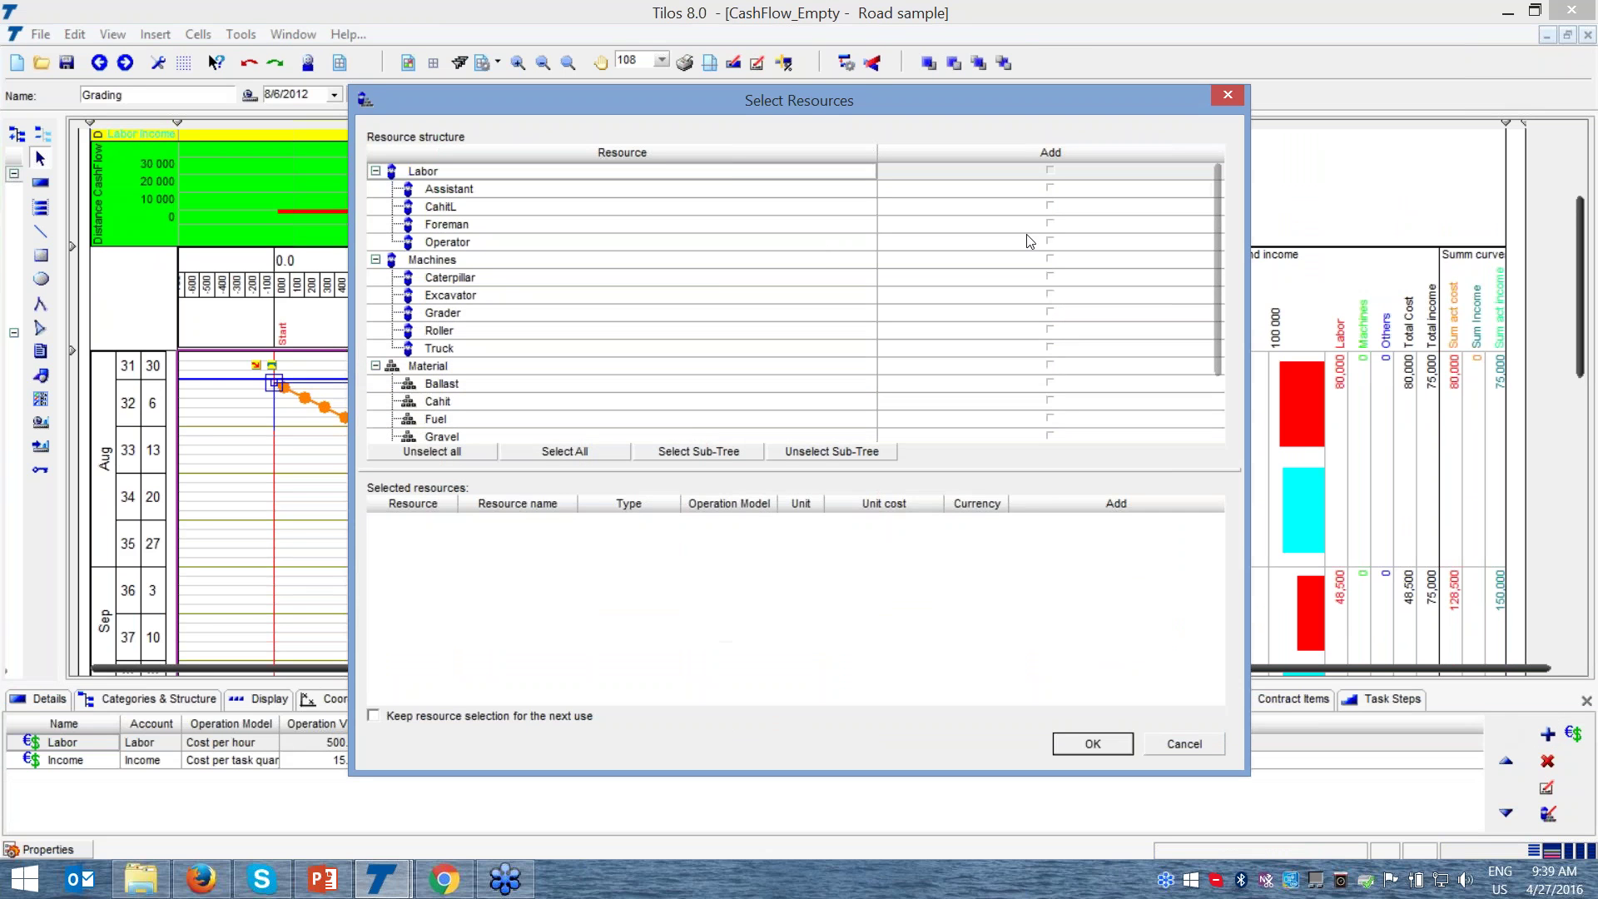
left_click(1050, 225)
left_click(1050, 242)
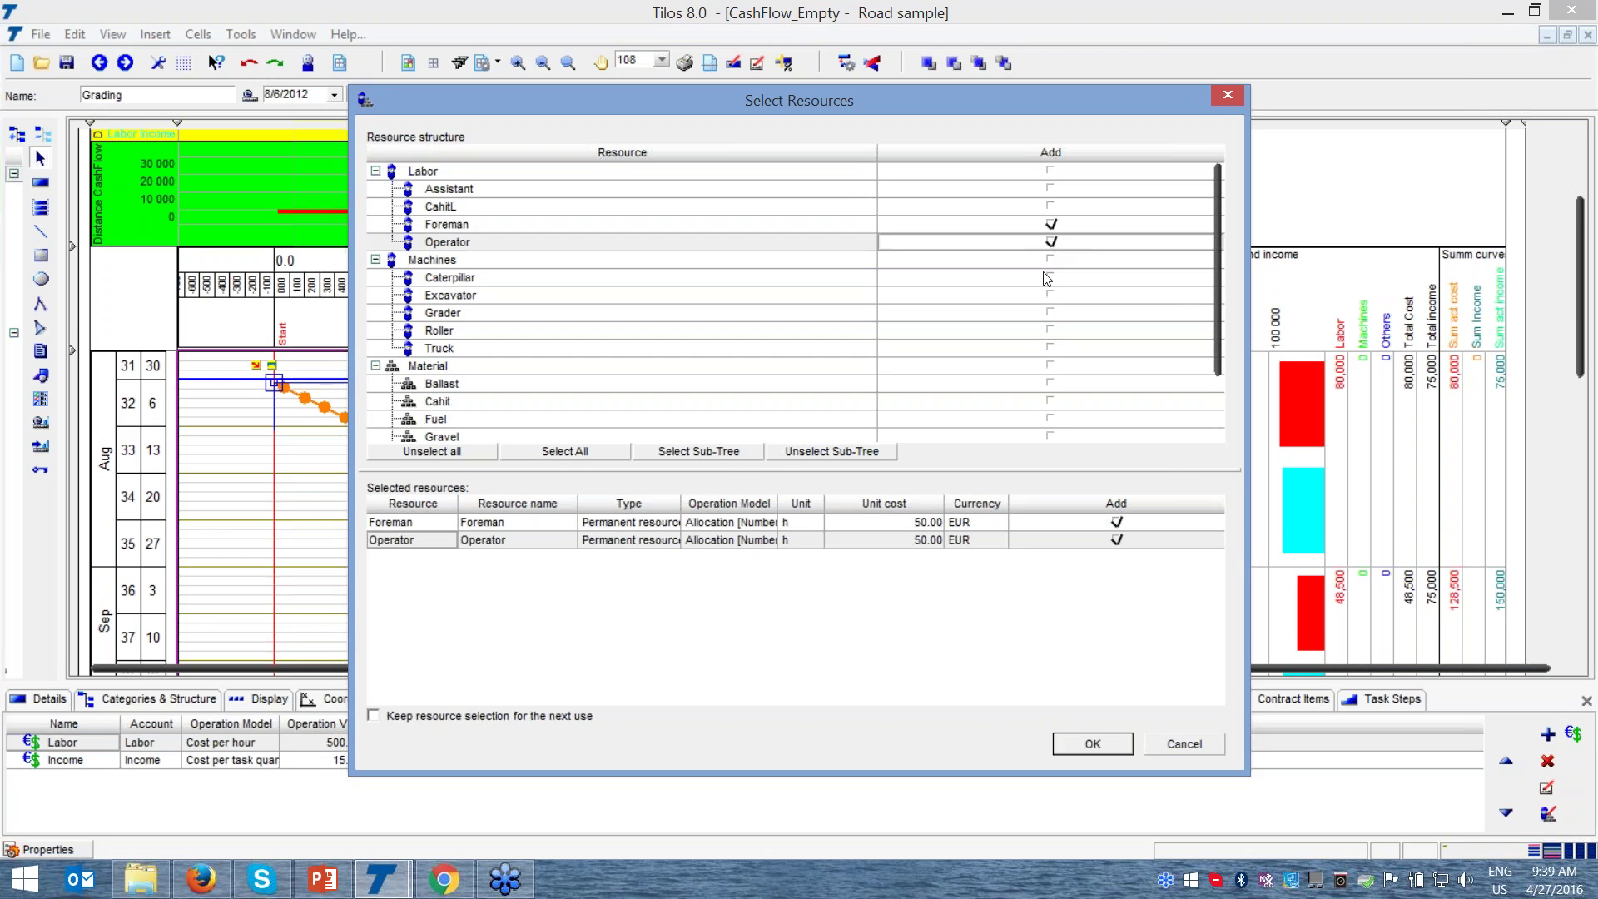
left_click(1050, 277)
left_click(1050, 312)
left_click(1050, 348)
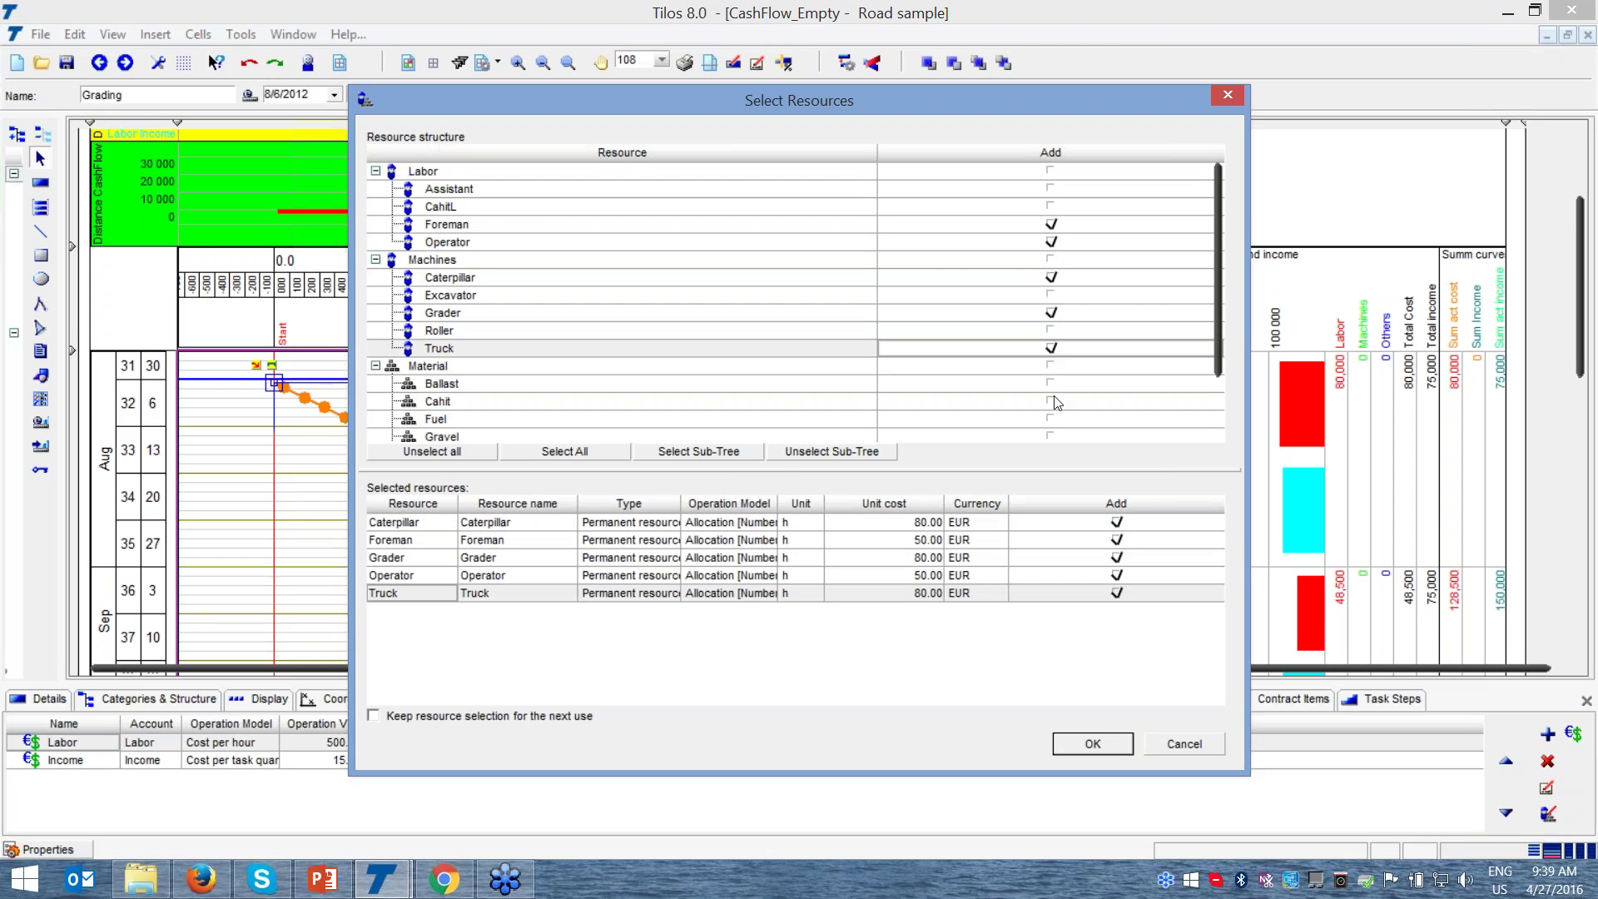
left_click(1050, 401)
left_click(1050, 436)
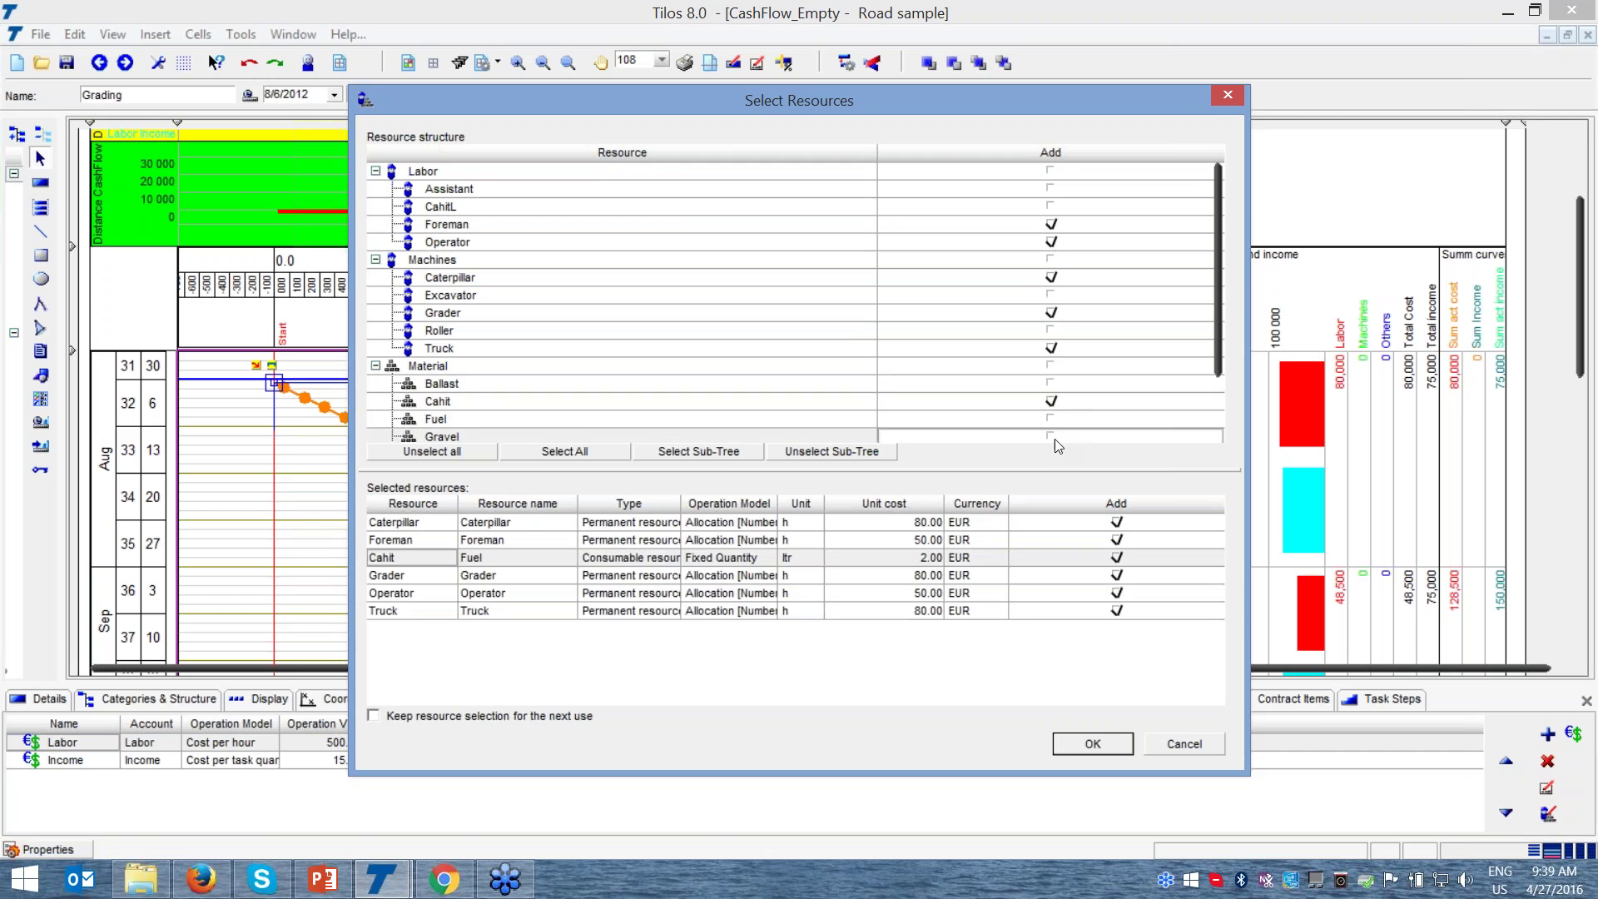
left_click(1097, 743)
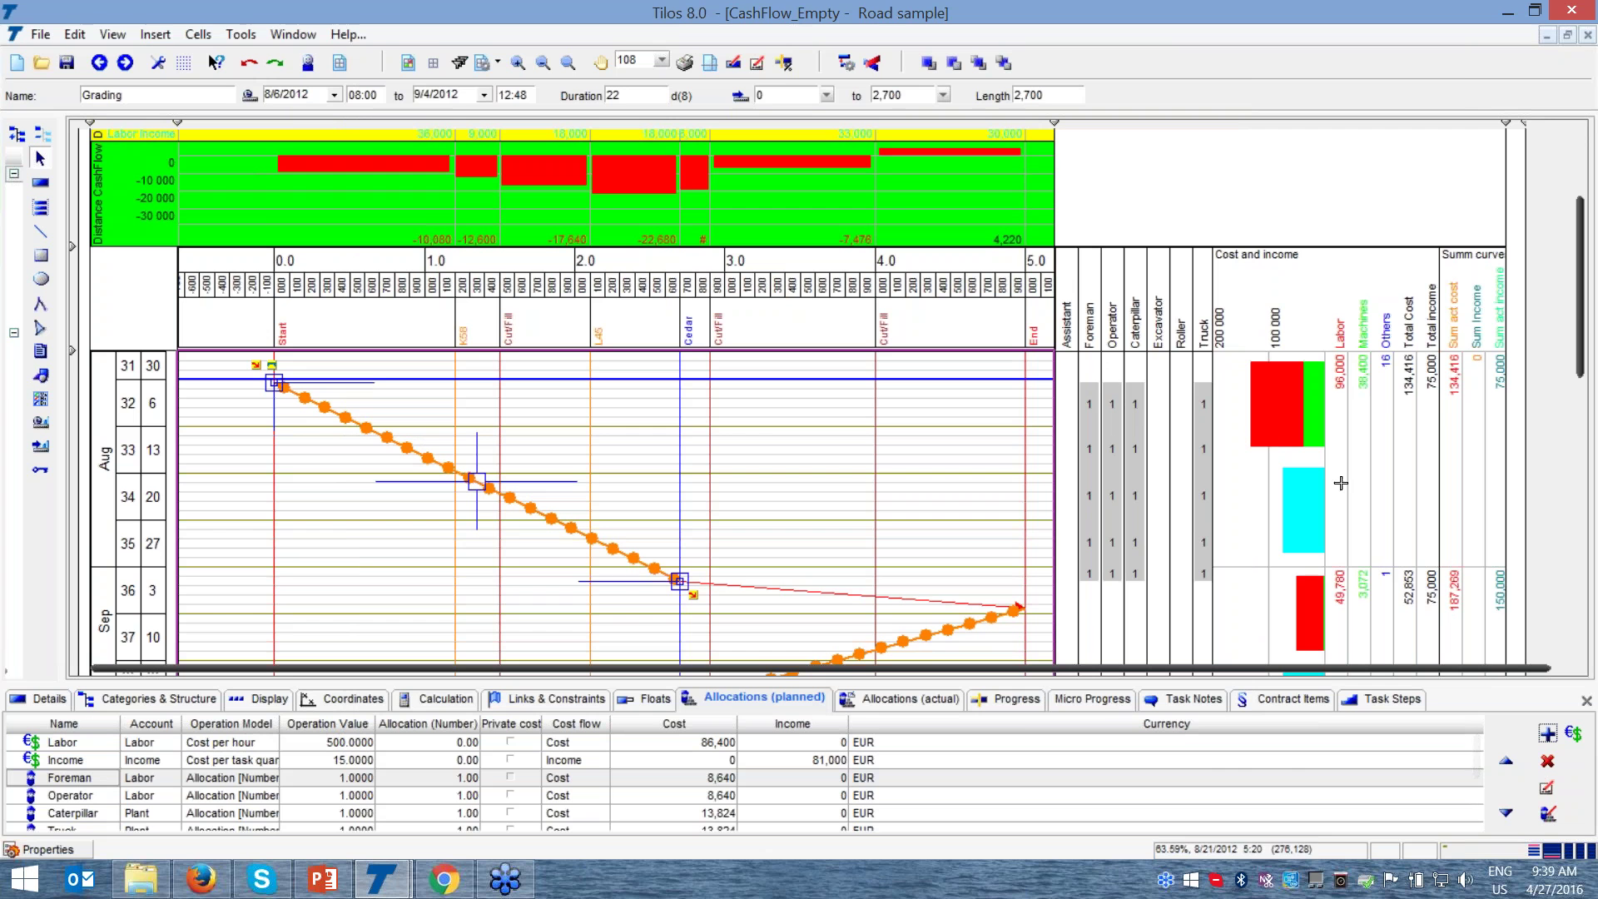
- Check the Labor and Machines costs over time and the cash flow along the distance, and close the properties
left_click(1362, 344)
left_click(1348, 357)
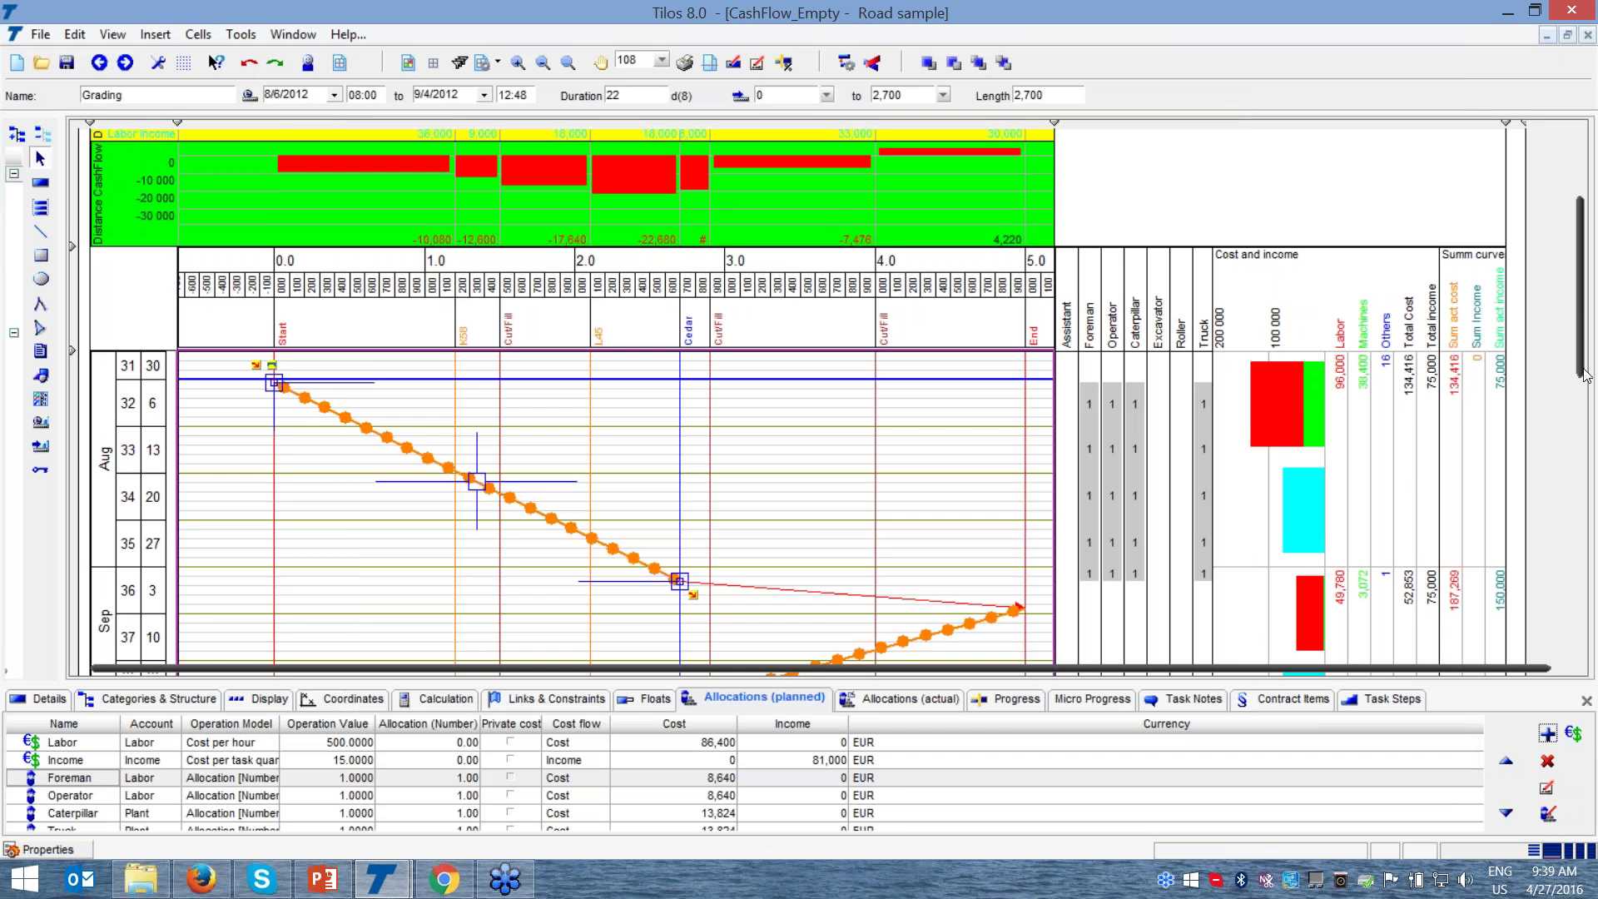
left_click_drag(1579, 388, 1567, 269)
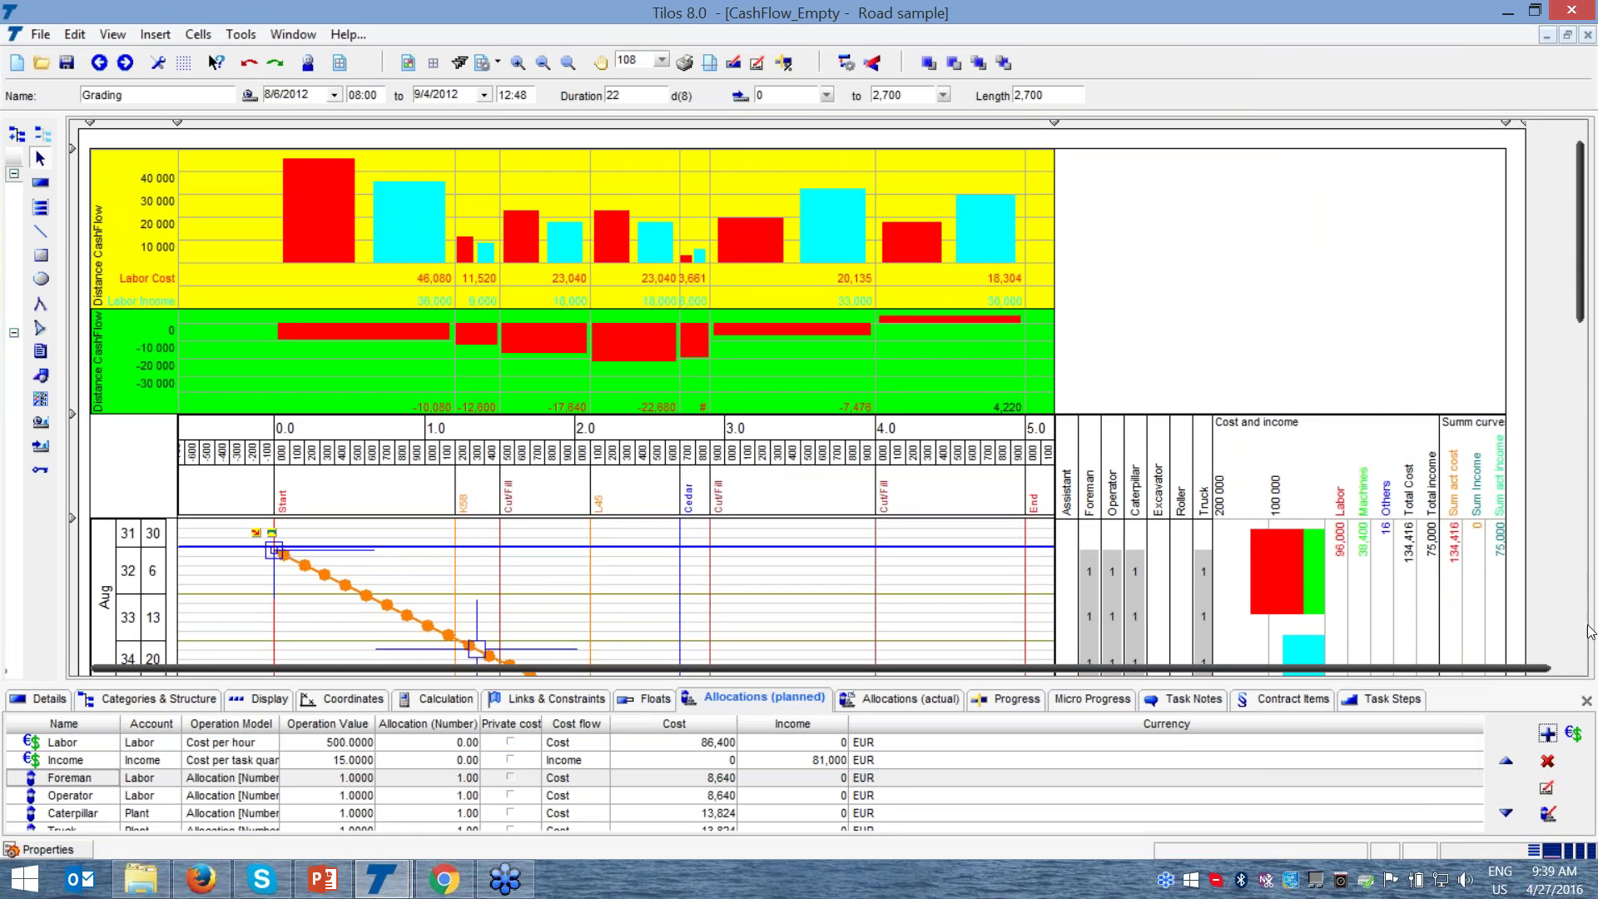
left_click(1585, 699)
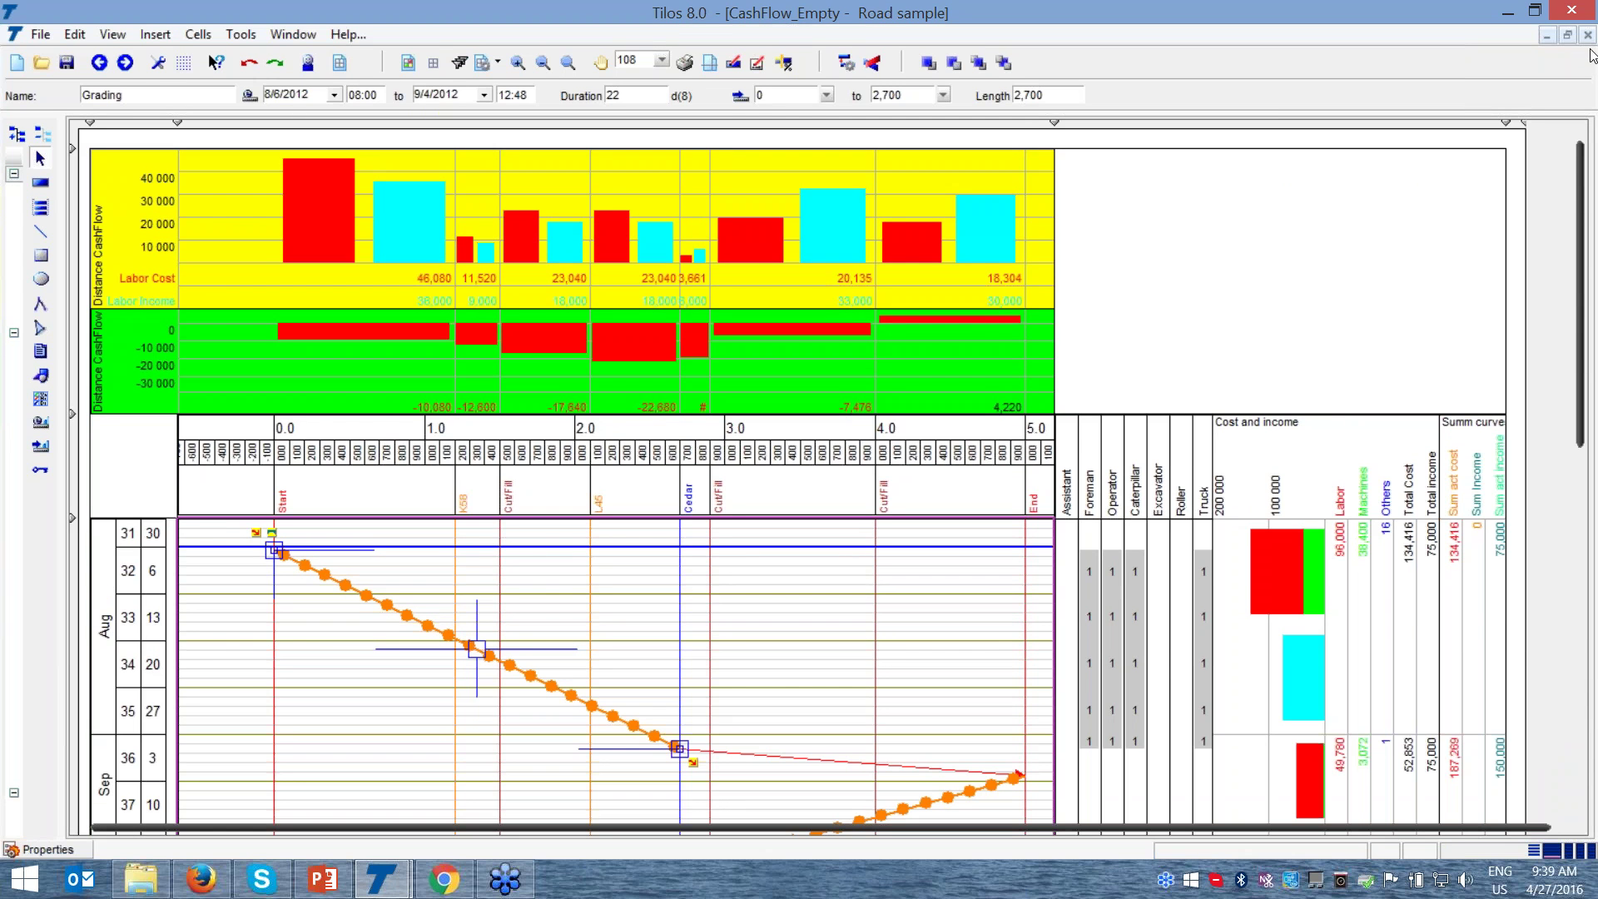